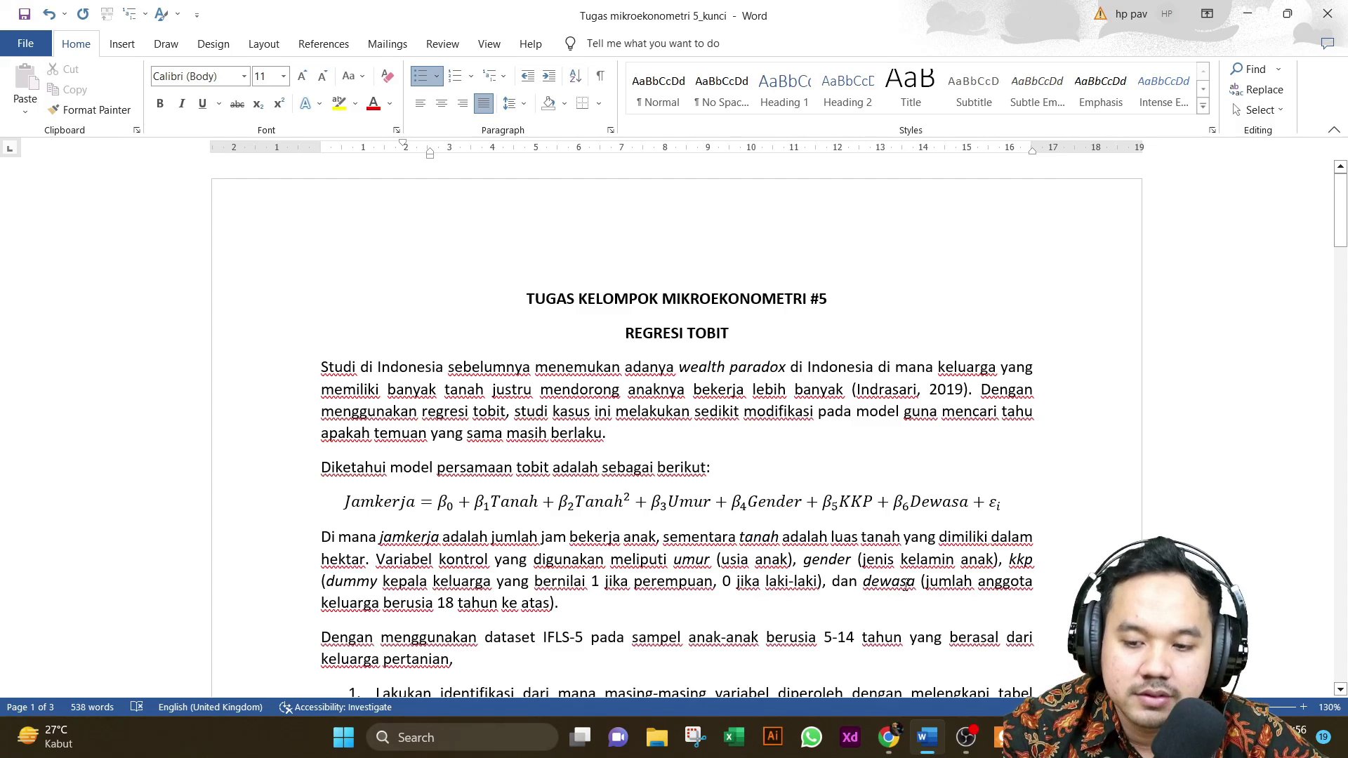
- Open the do-file "dofile kunci" from the STATA folder on drive D in Stata's Do-file Editor
scroll(907, 586, "down", 5)
scroll(907, 586, "up", 1)
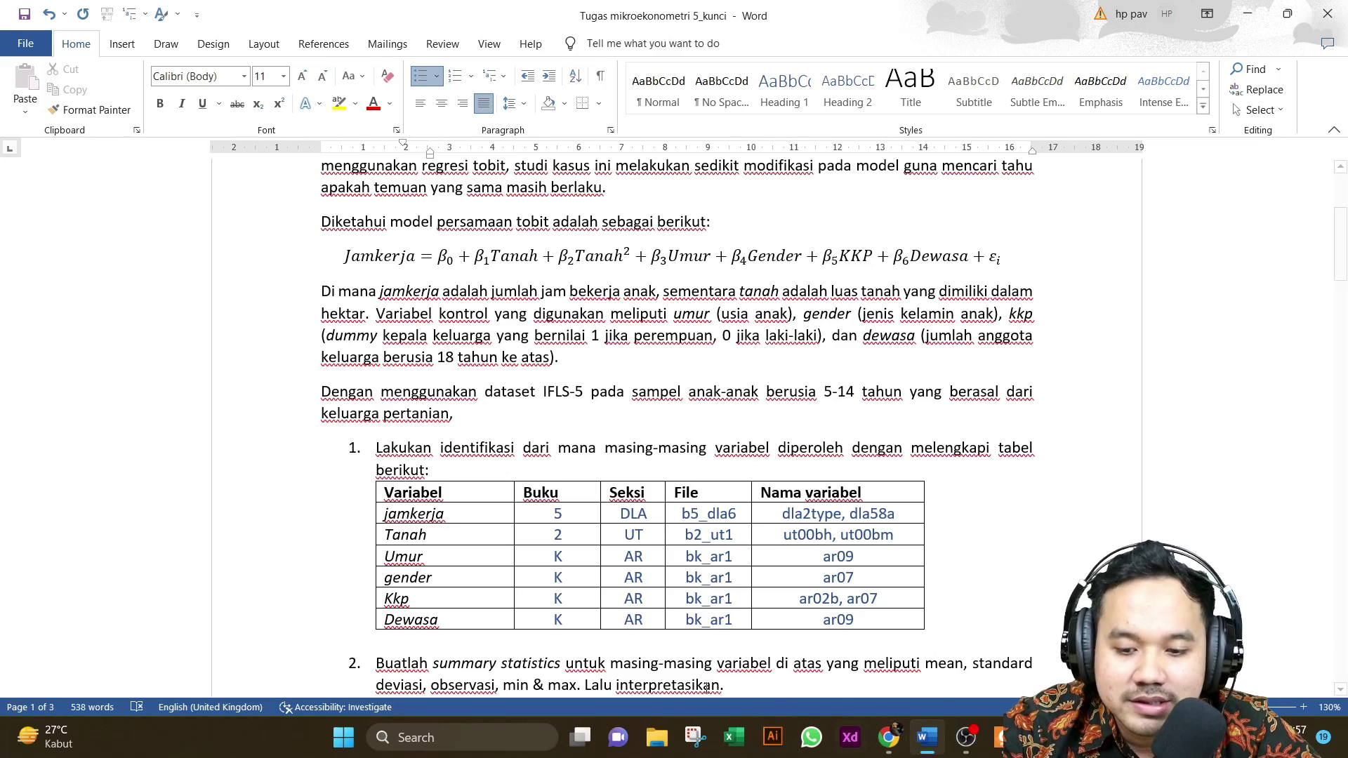
left_click(652, 743)
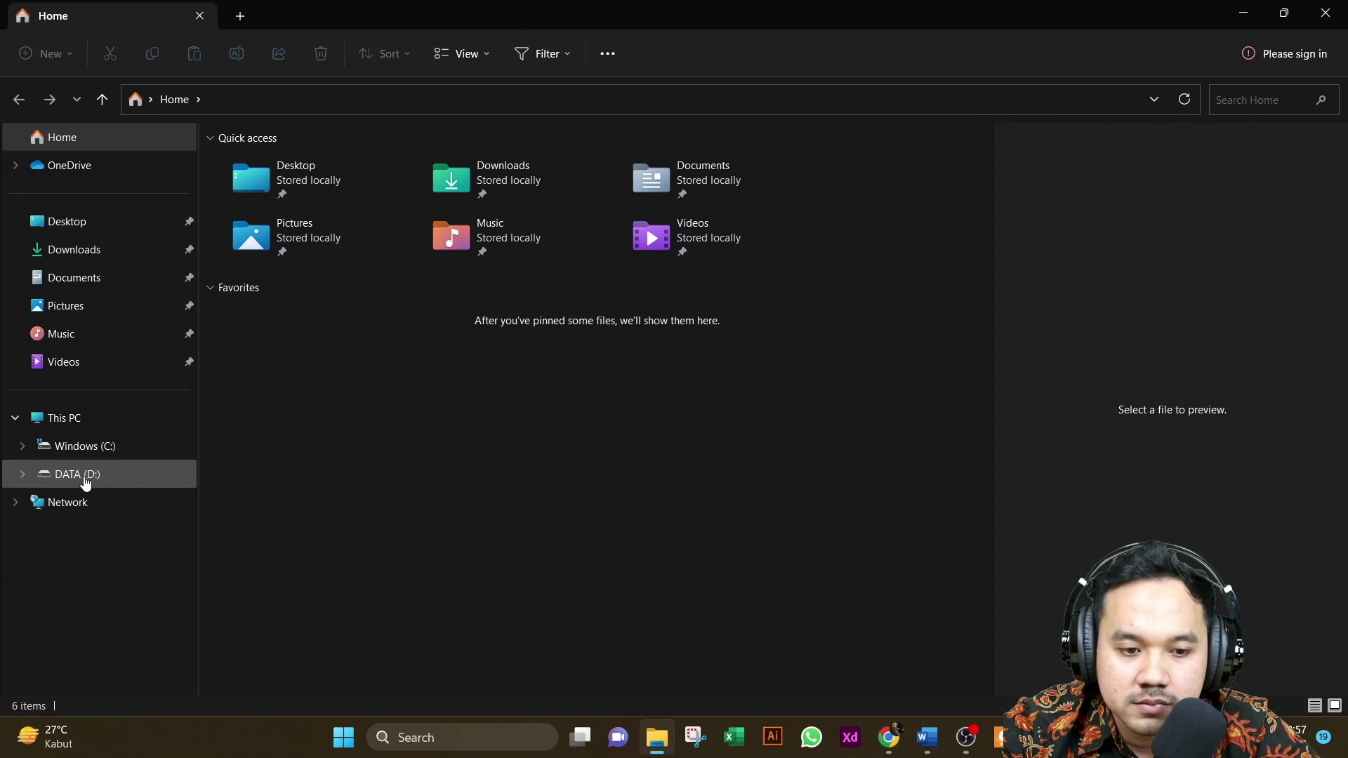
left_click(86, 483)
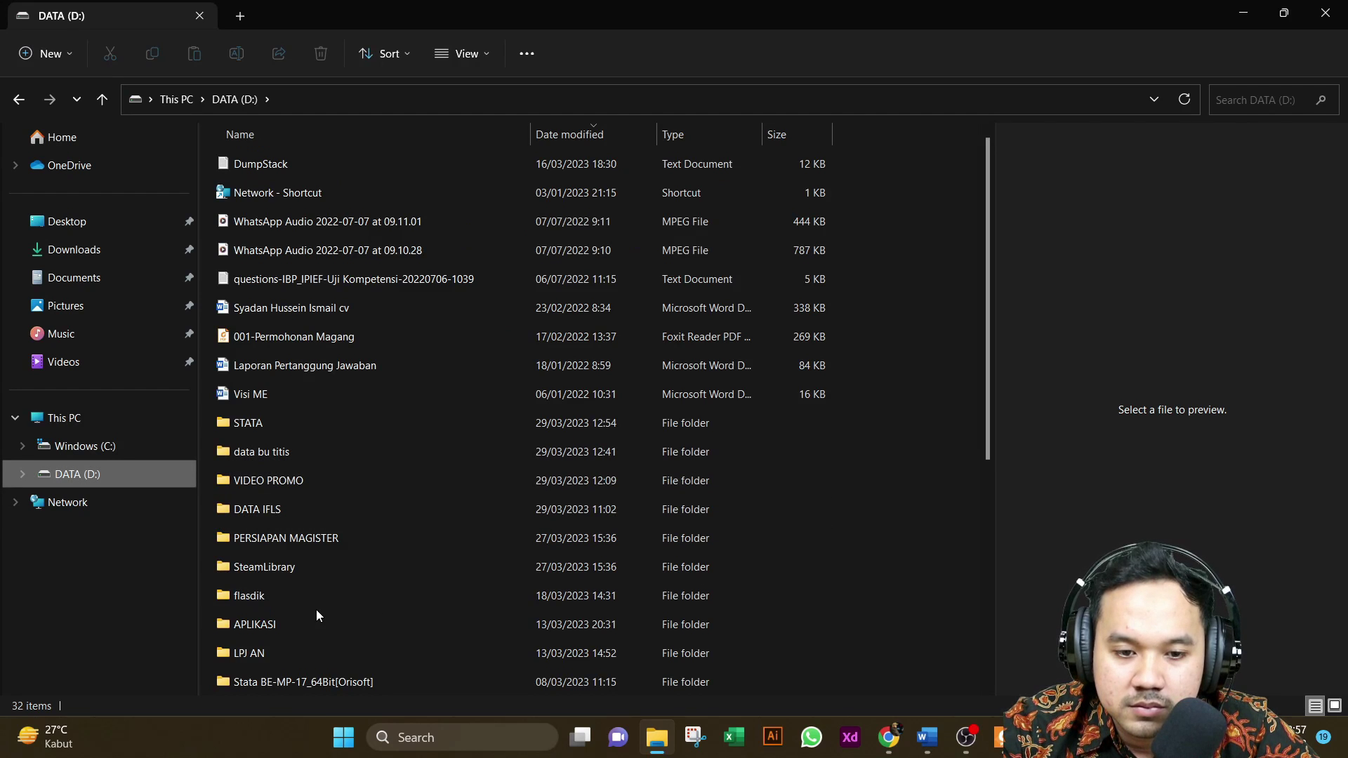
double_click(276, 421)
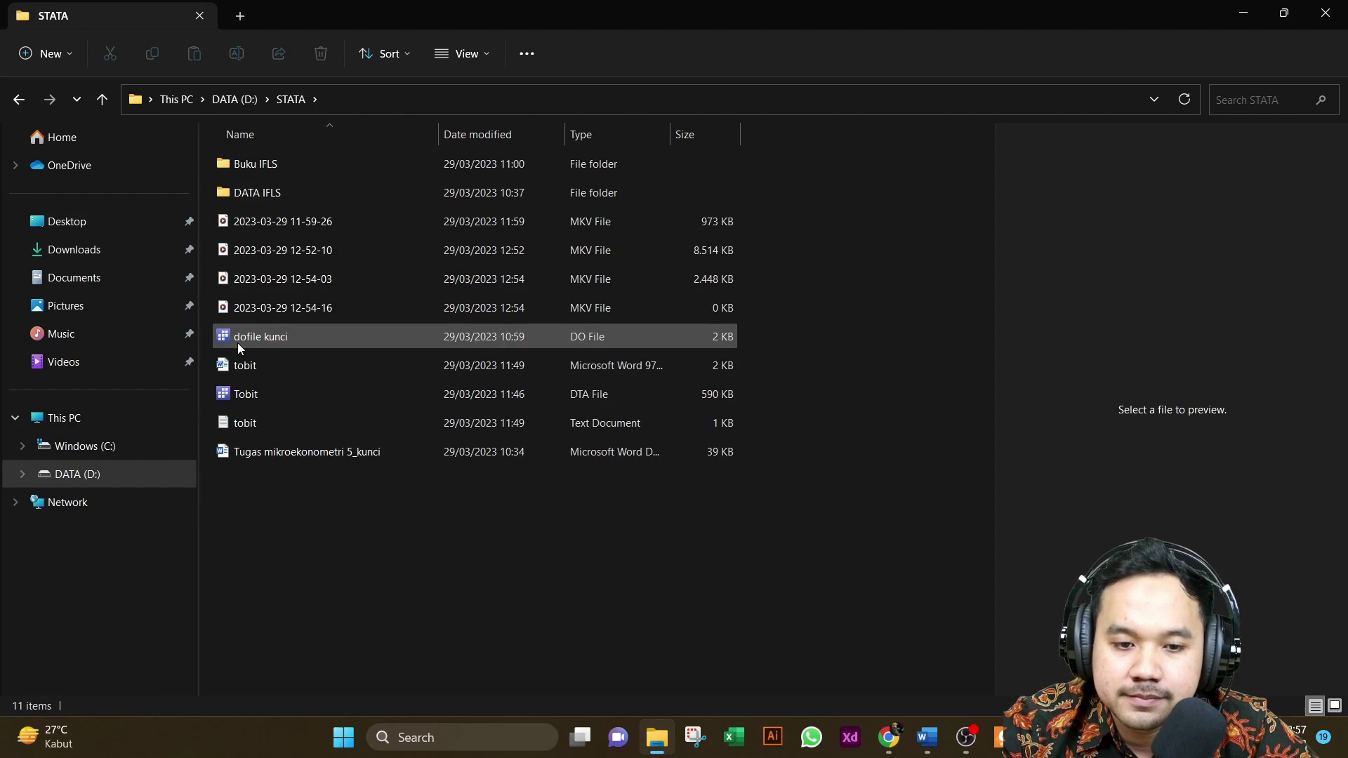
double_click(274, 335)
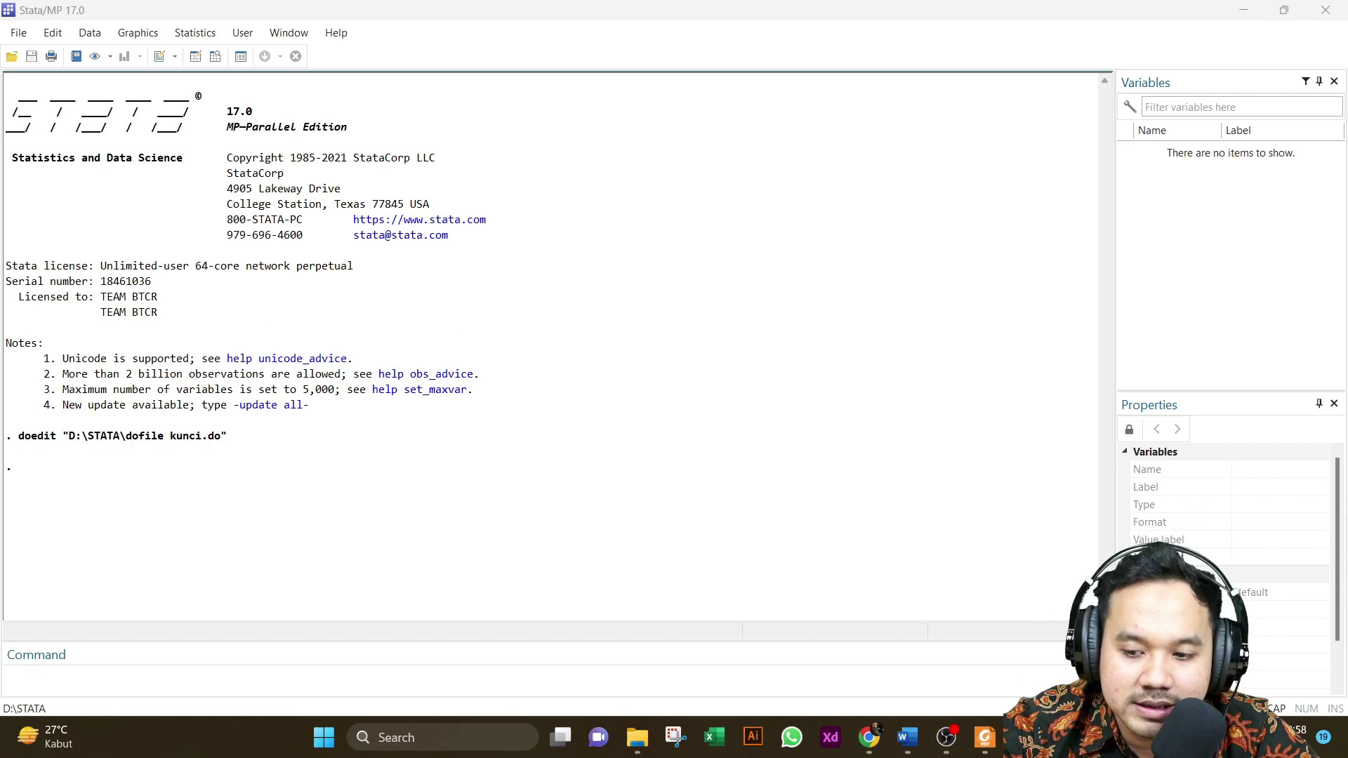
mouse_move(1023, 737)
left_click(1119, 596)
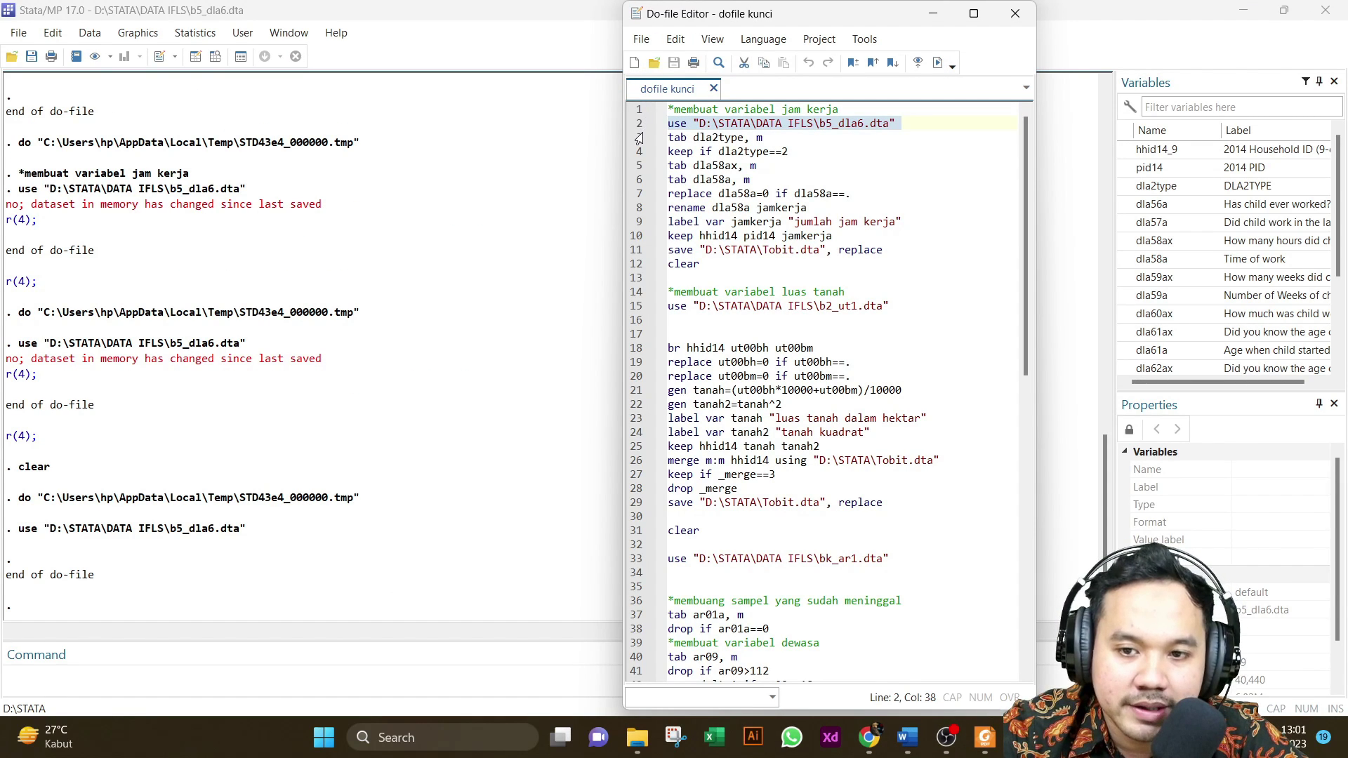
- Run the do-file line tabulating dla2type with missing values, and check its categories in section DLA of the Buku 5 questionnaire PDF
left_click(639, 138)
left_click(937, 63)
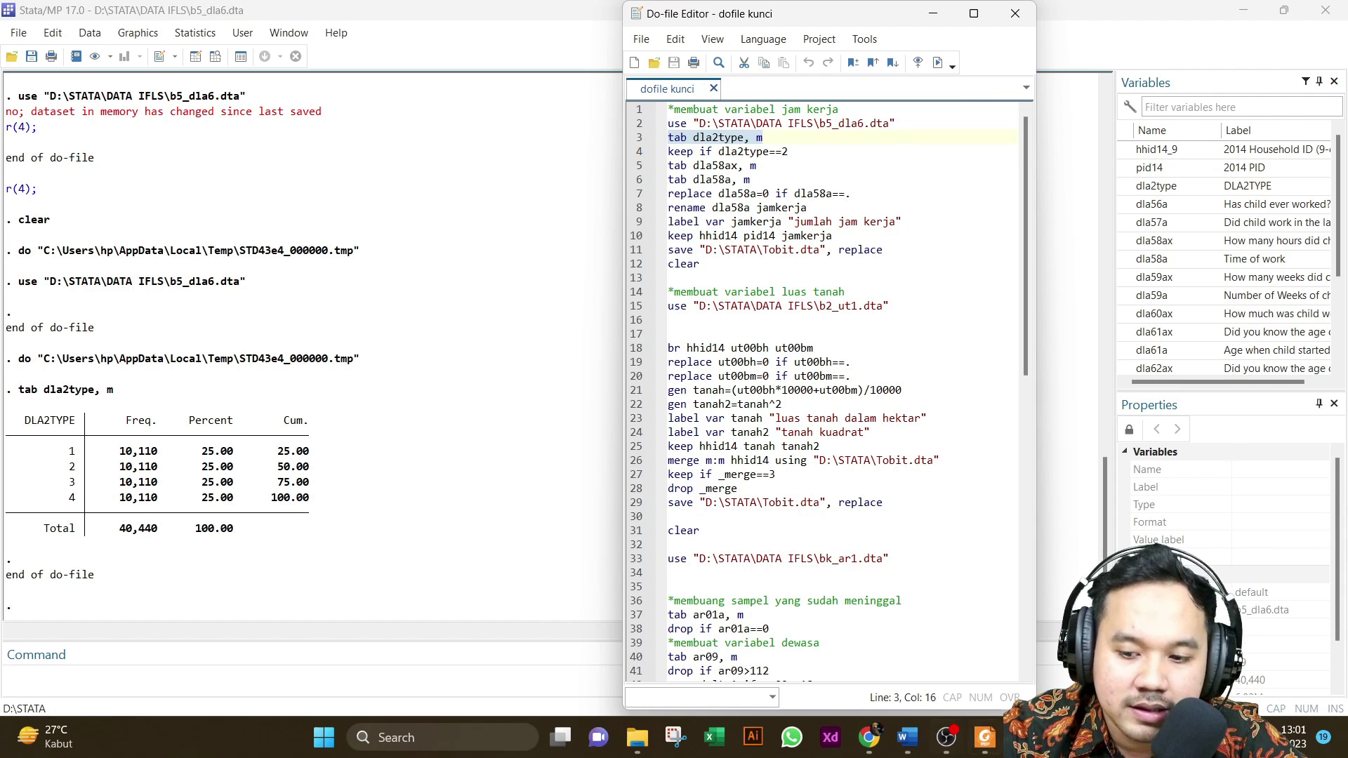
left_click(1013, 690)
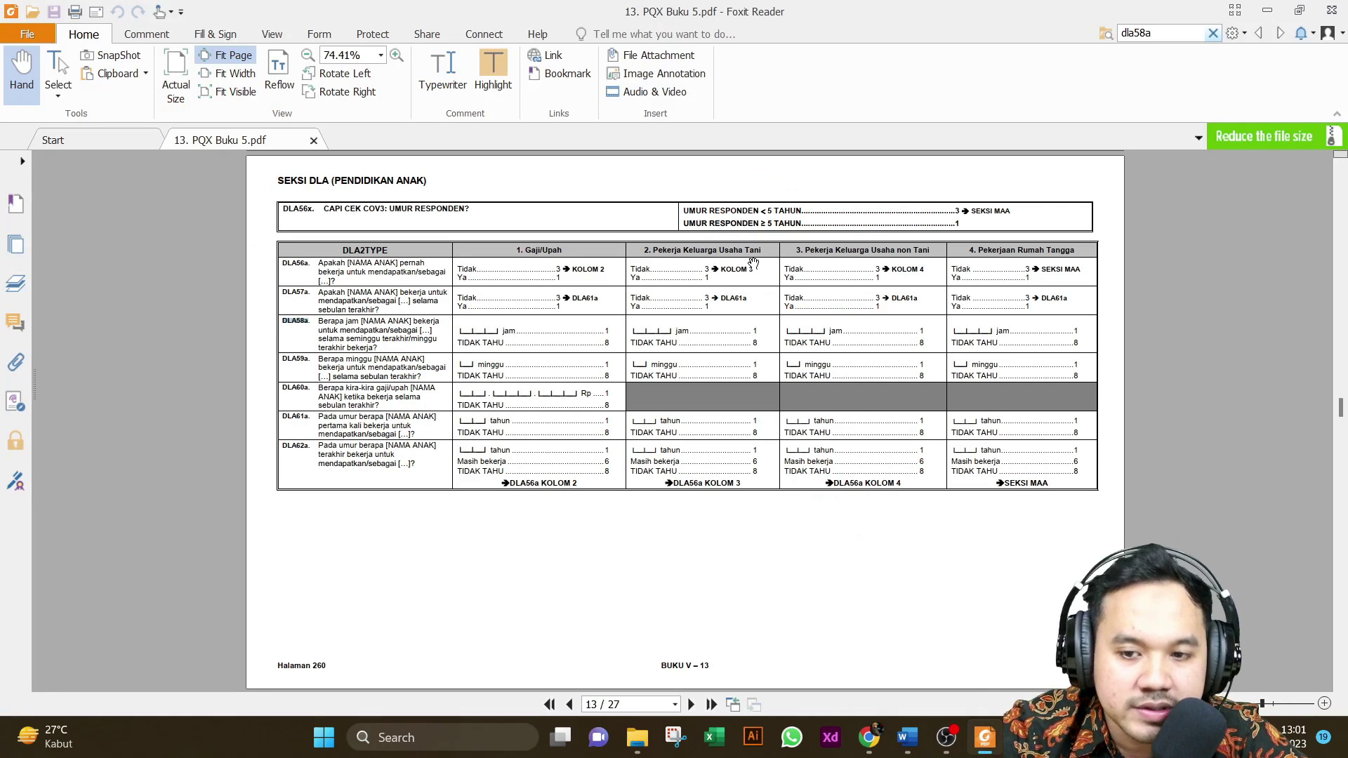
left_click(976, 660)
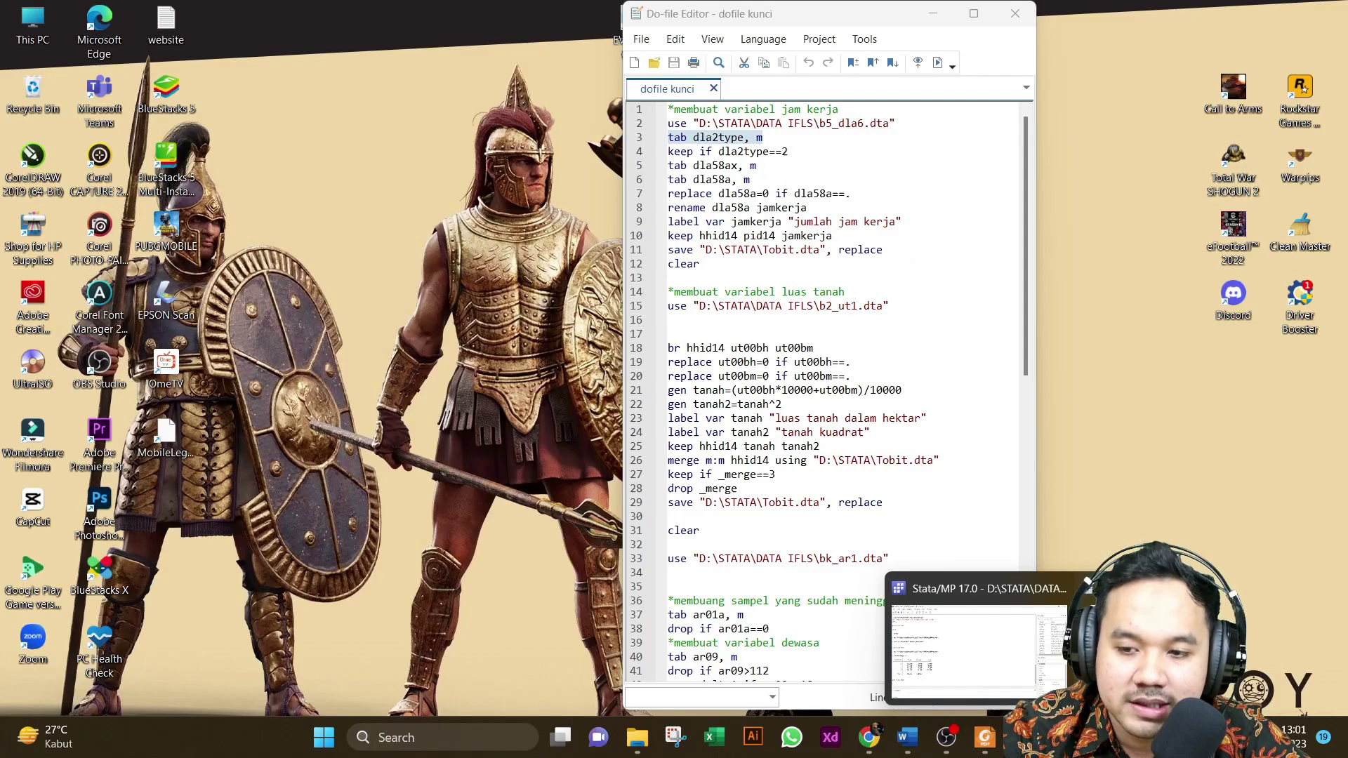
left_click(983, 632)
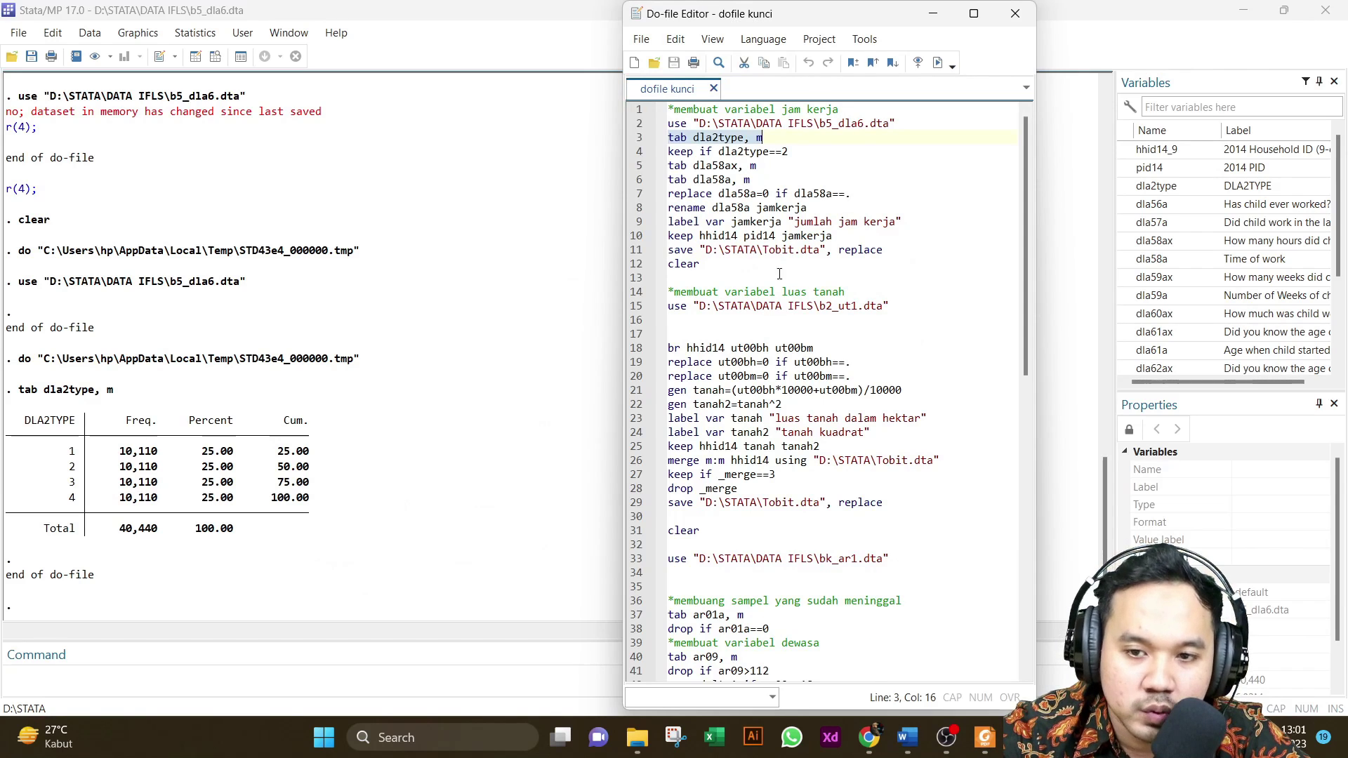
left_click(641, 152)
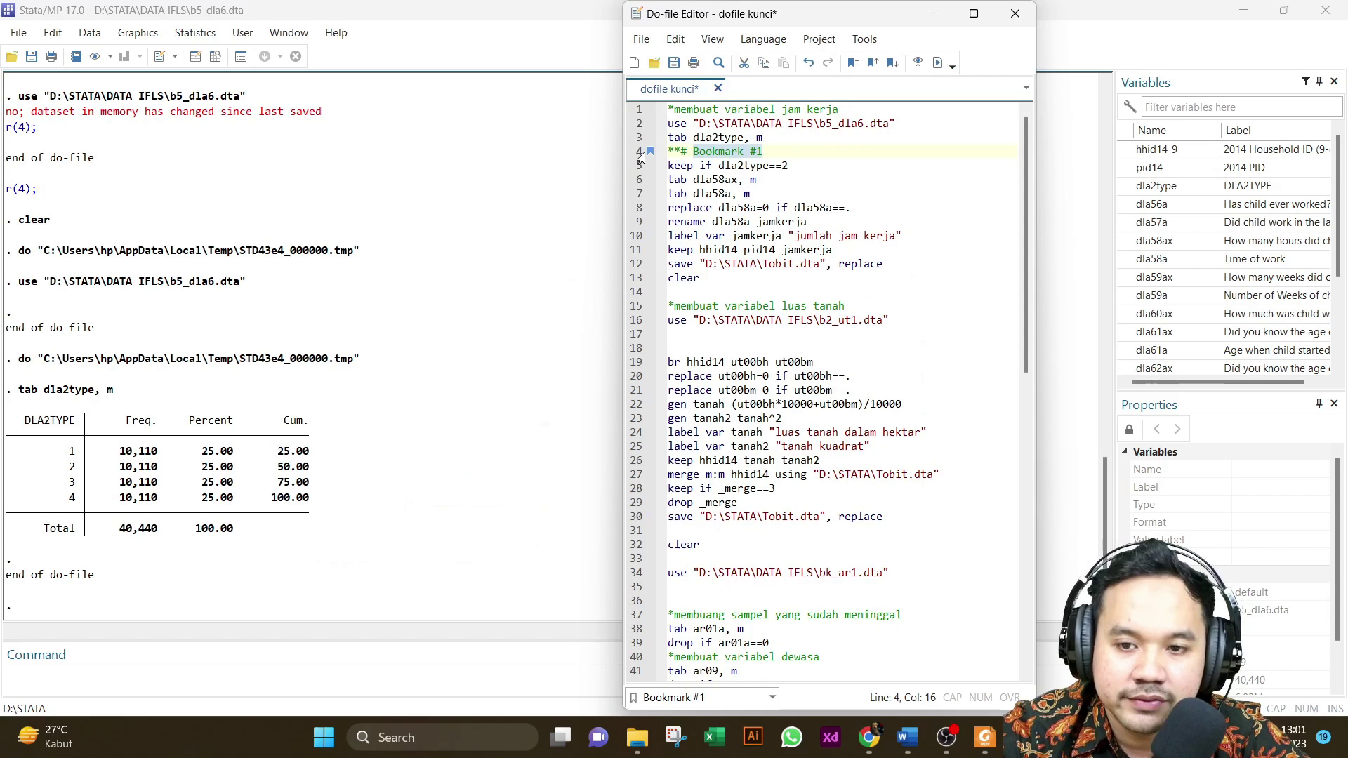
key("BackSpace")
key("BackSpace")
key("BackSpace")
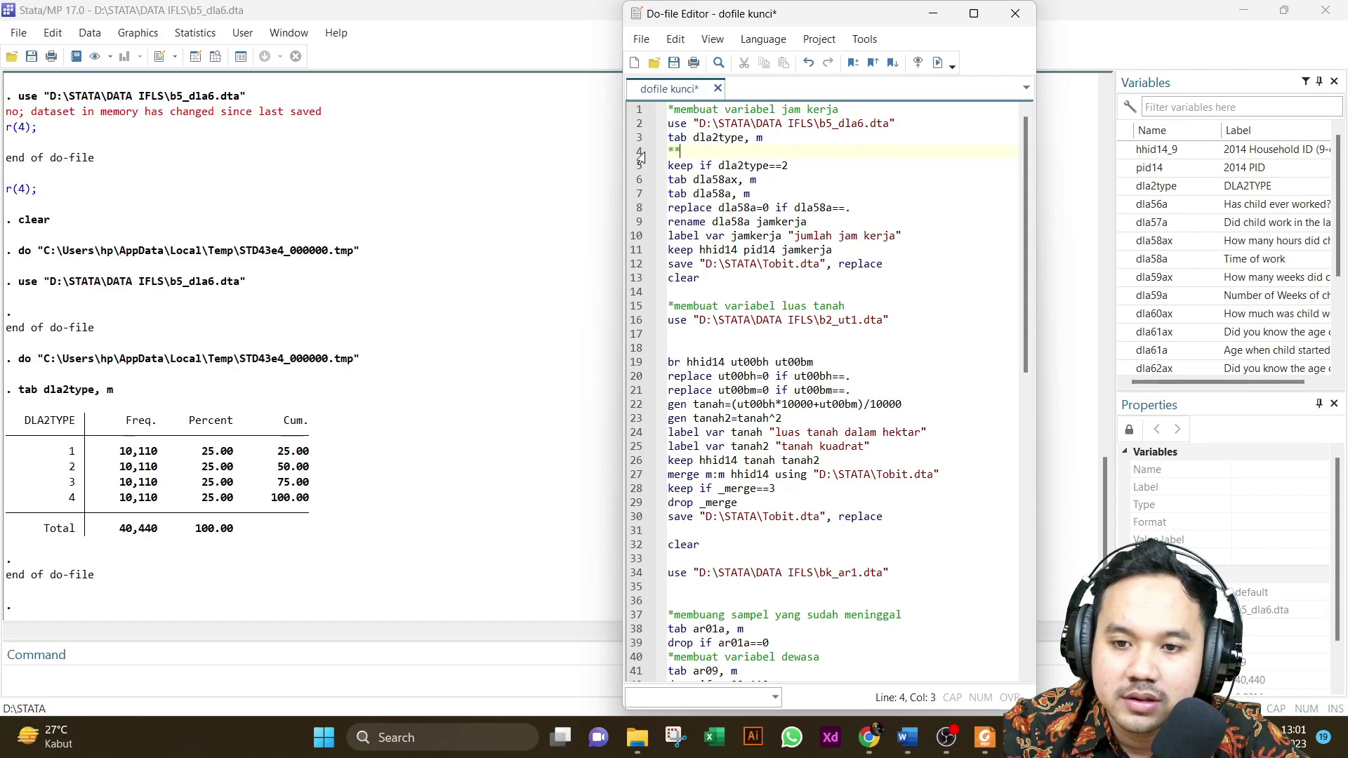
key("BackSpace")
key("BackSpace")
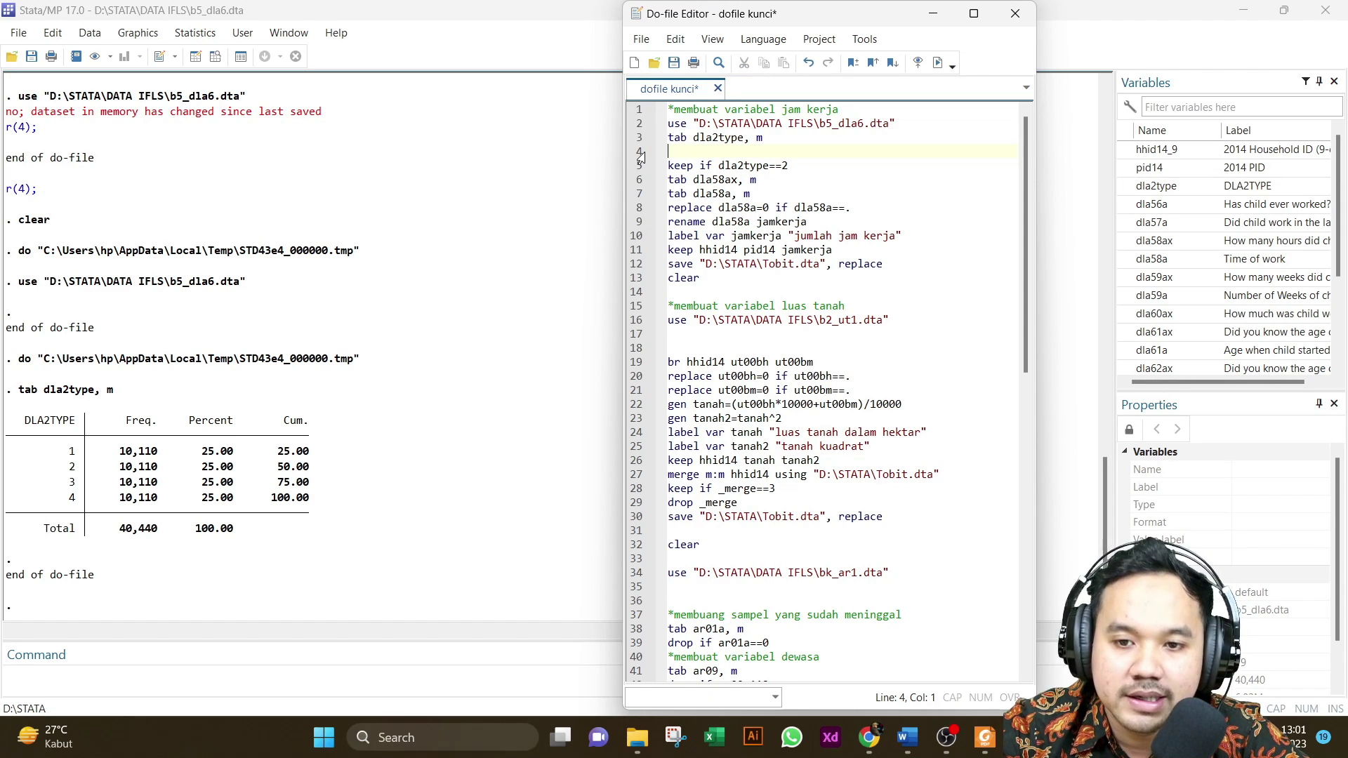
key("Delete")
- Run the do-file lines that keep only observations with dla2type==2 and tabulate dla58ax with missing values
key("shift+Down")
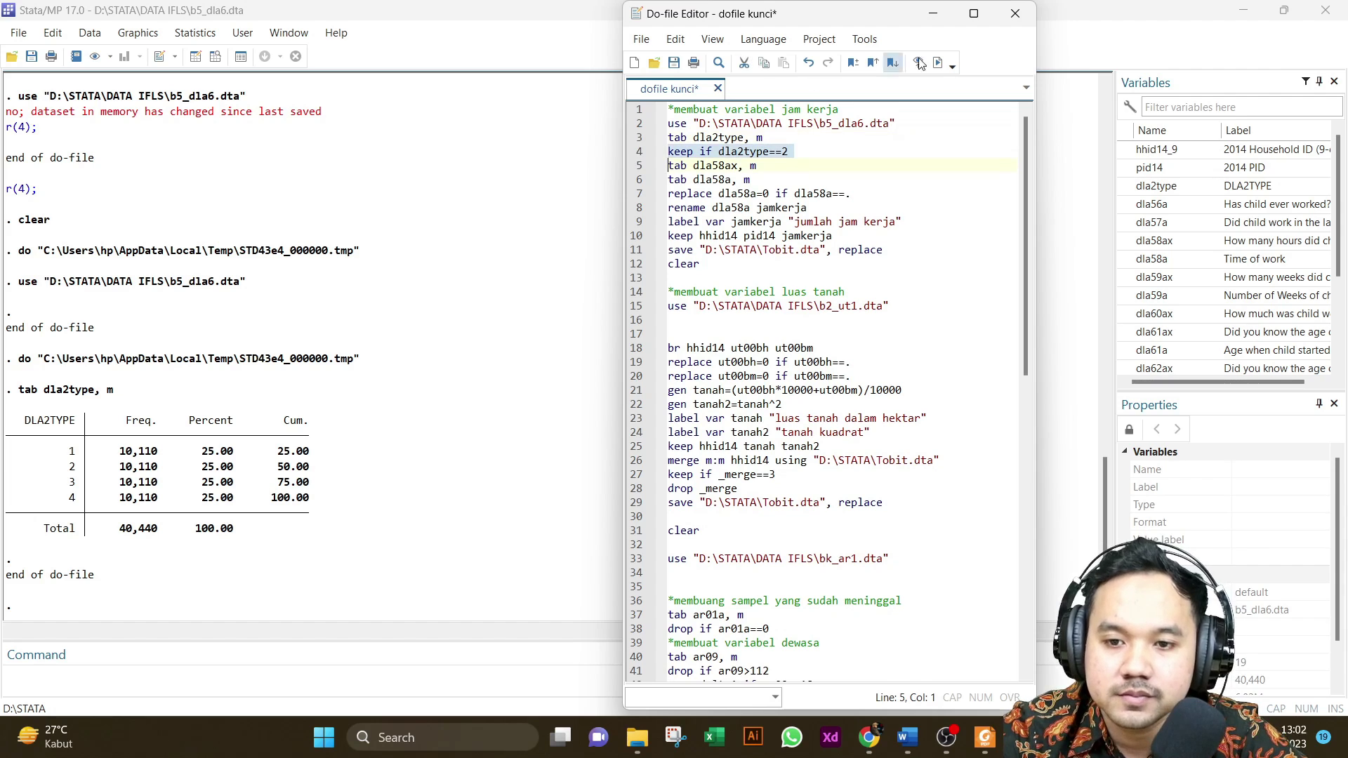
left_click(940, 63)
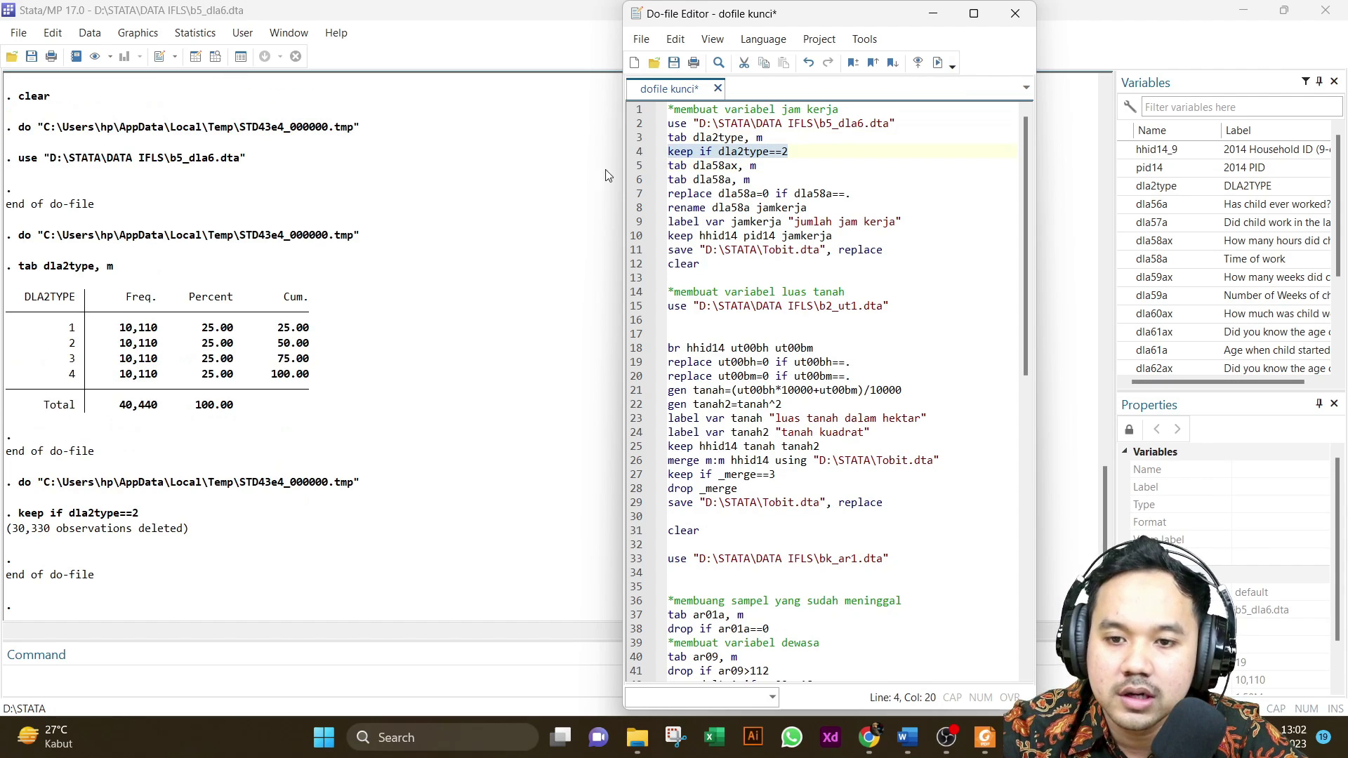
left_click(638, 165)
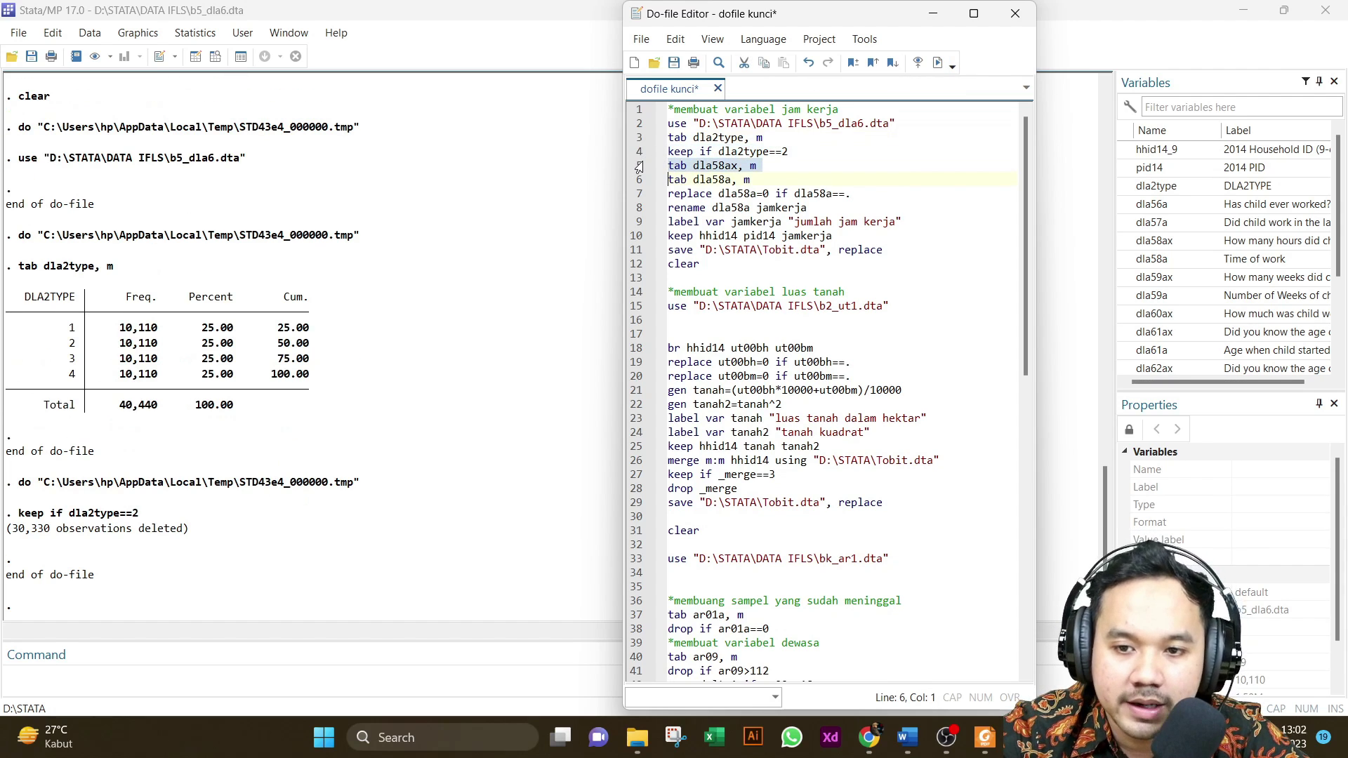
left_click(938, 64)
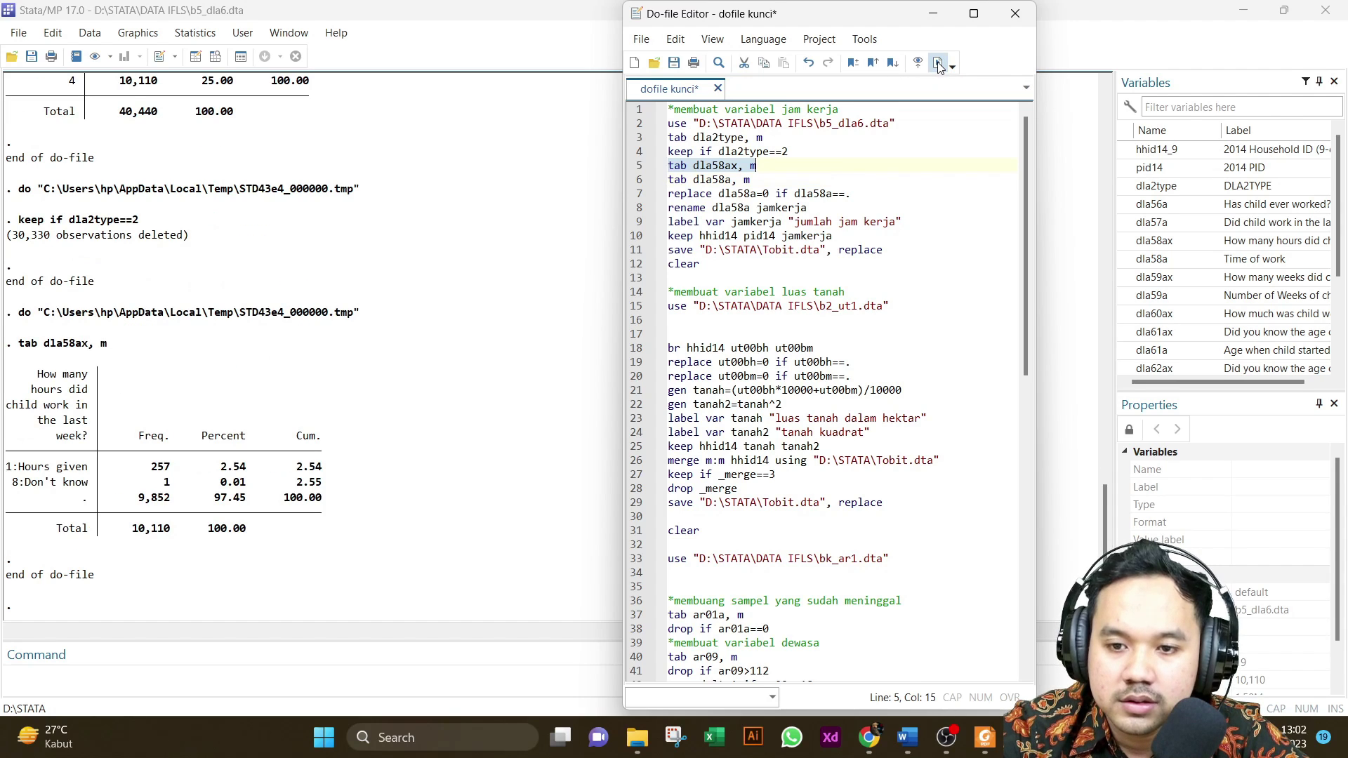
- Run the do-file line tabulating dla58a with missing values, and examine the distribution of working hours
left_click(637, 182)
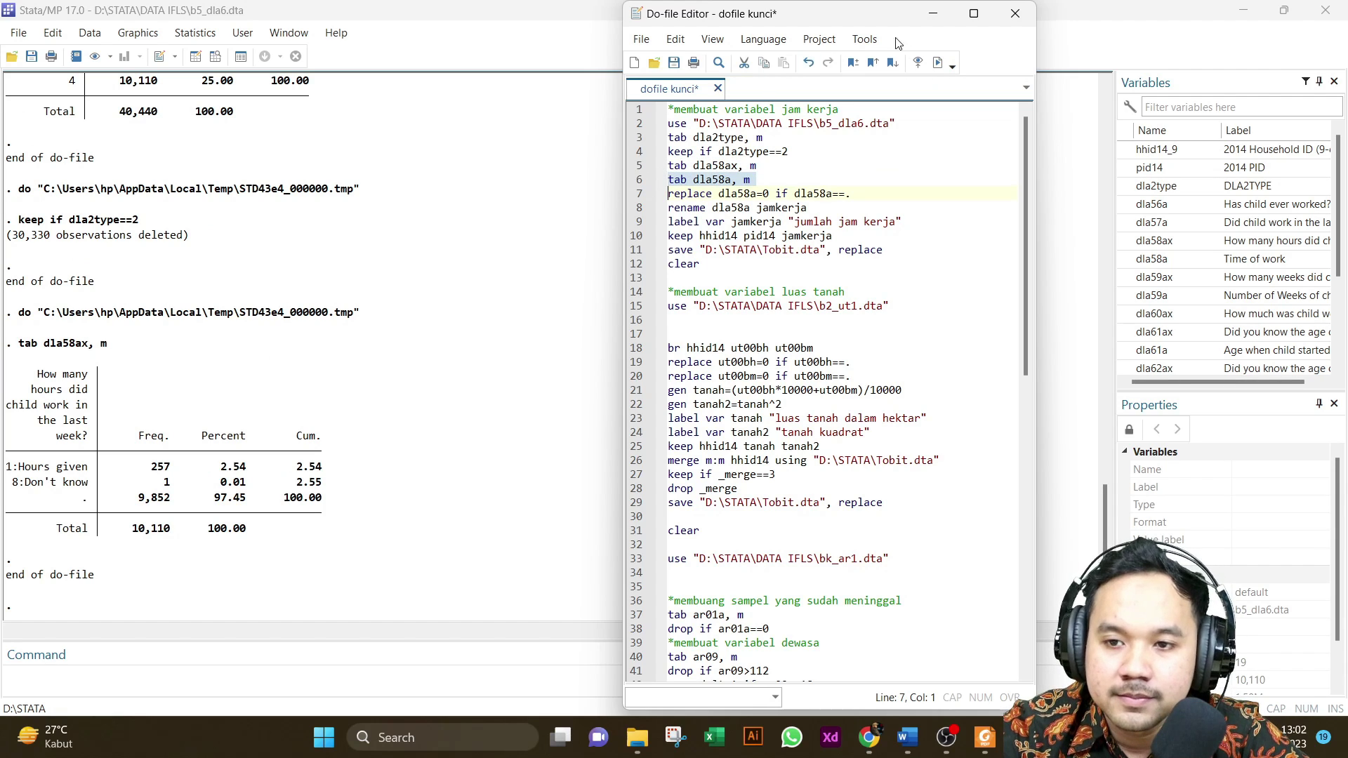
left_click(939, 63)
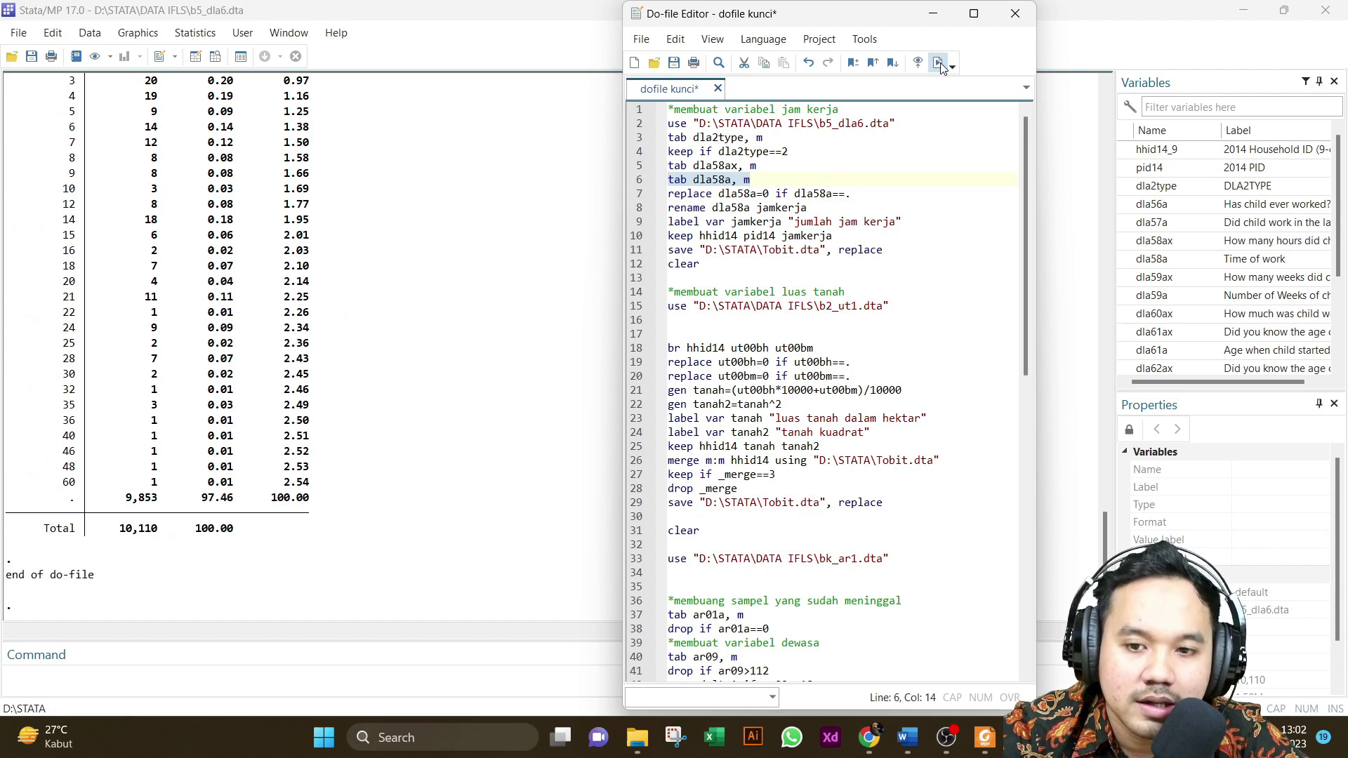
left_click(940, 62)
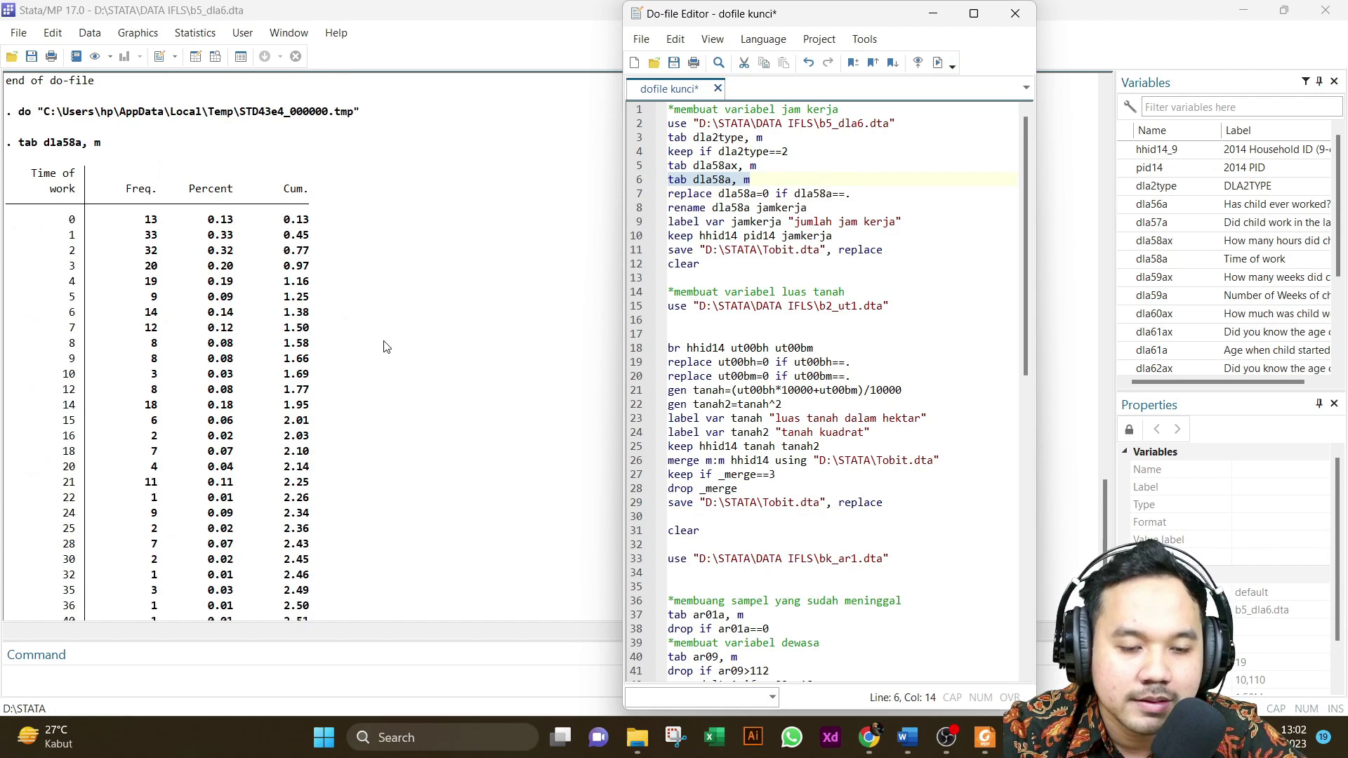
scroll(384, 346, "down", 3)
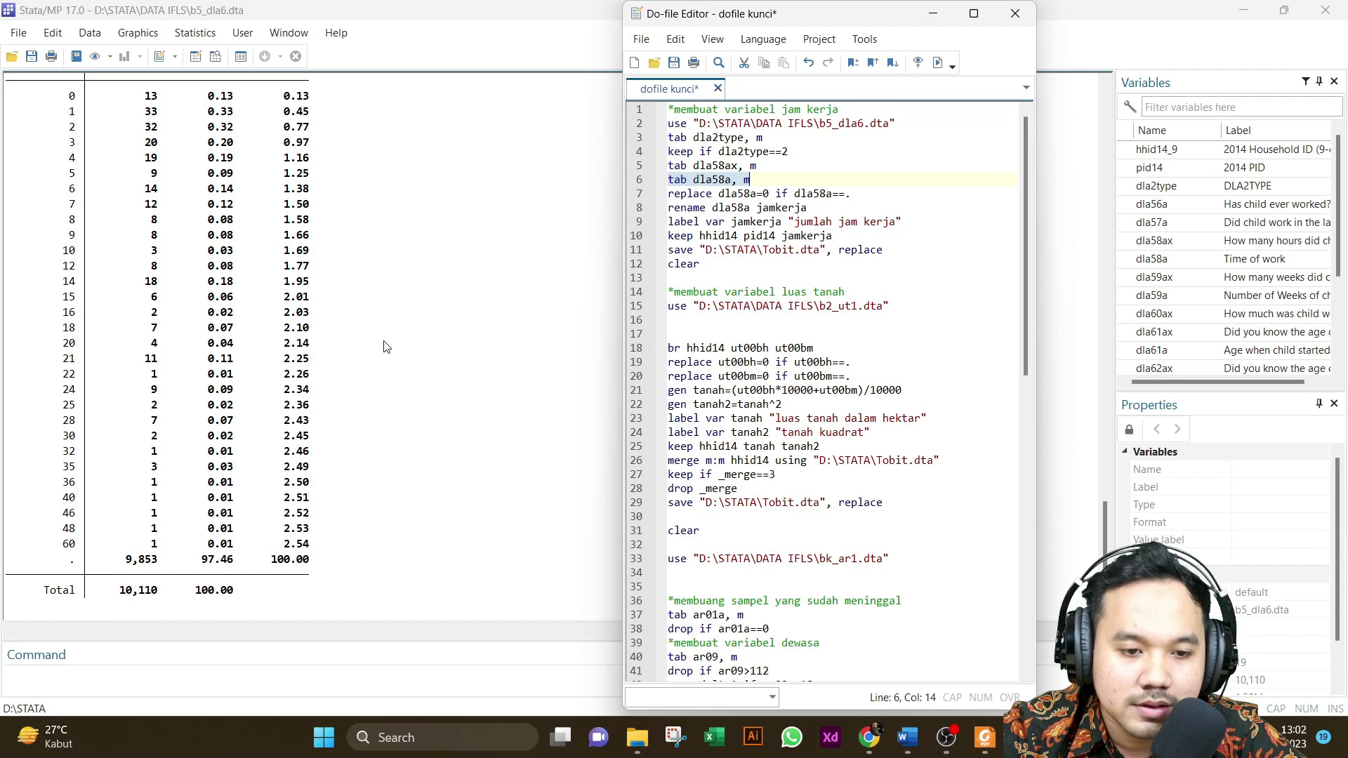
key("ctrl+d")
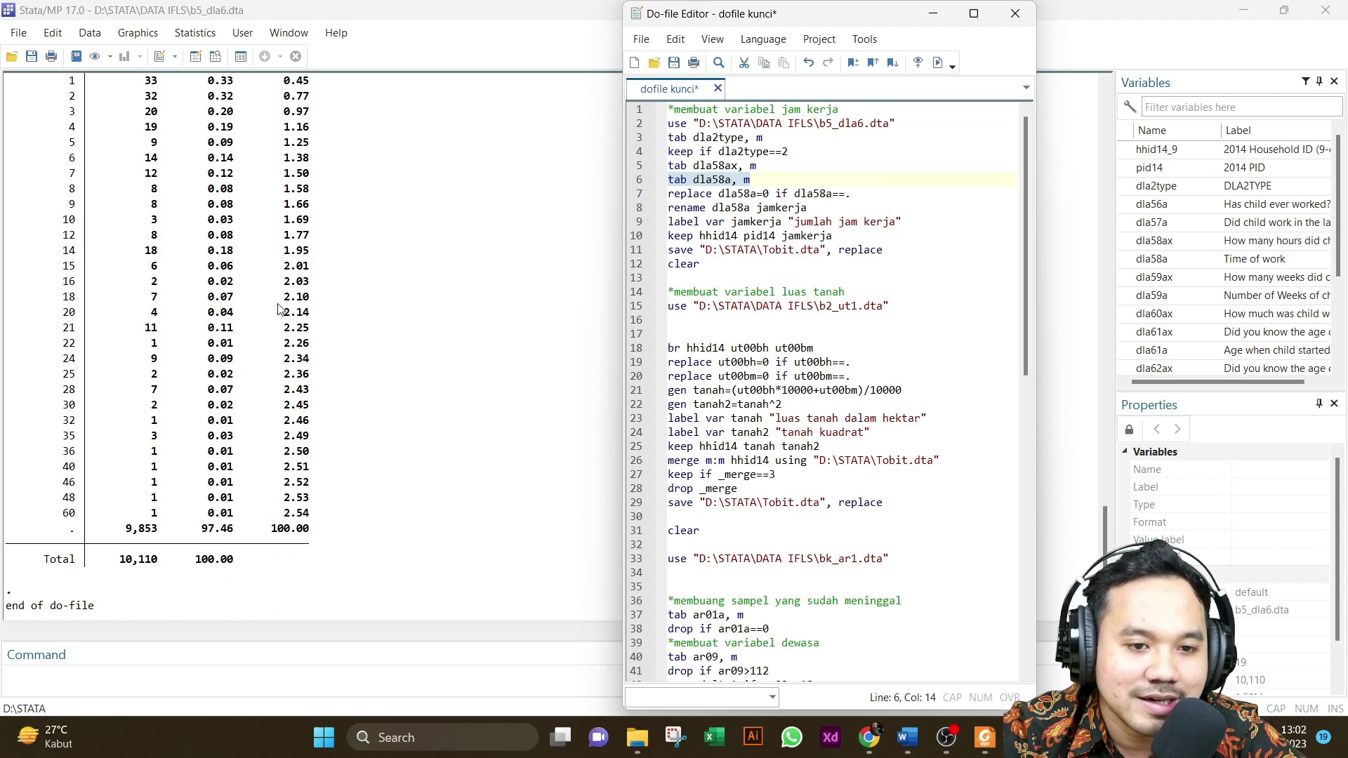
scroll(168, 289, "up", 2)
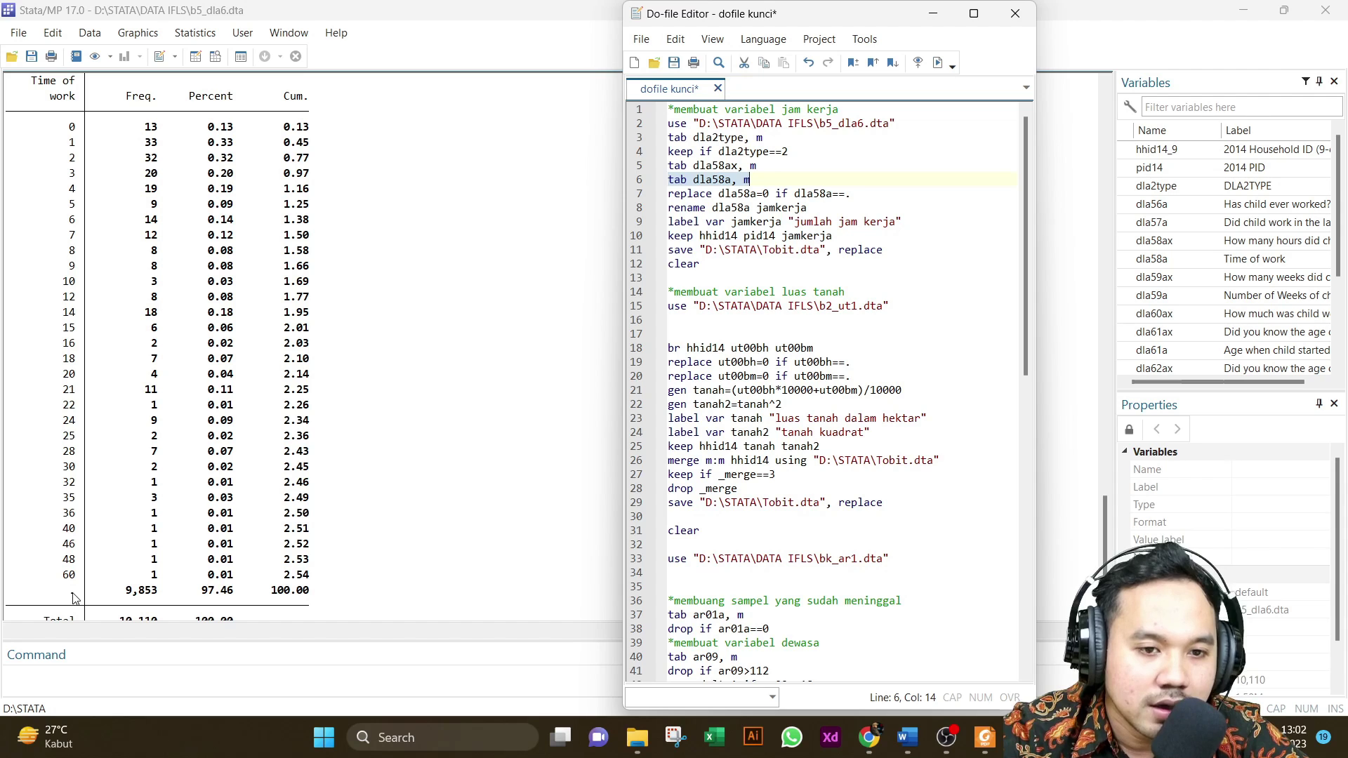
- Run the do-file lines that replace missing dla58a values with 0 and rename dla58a to jamkerja
left_click(637, 197)
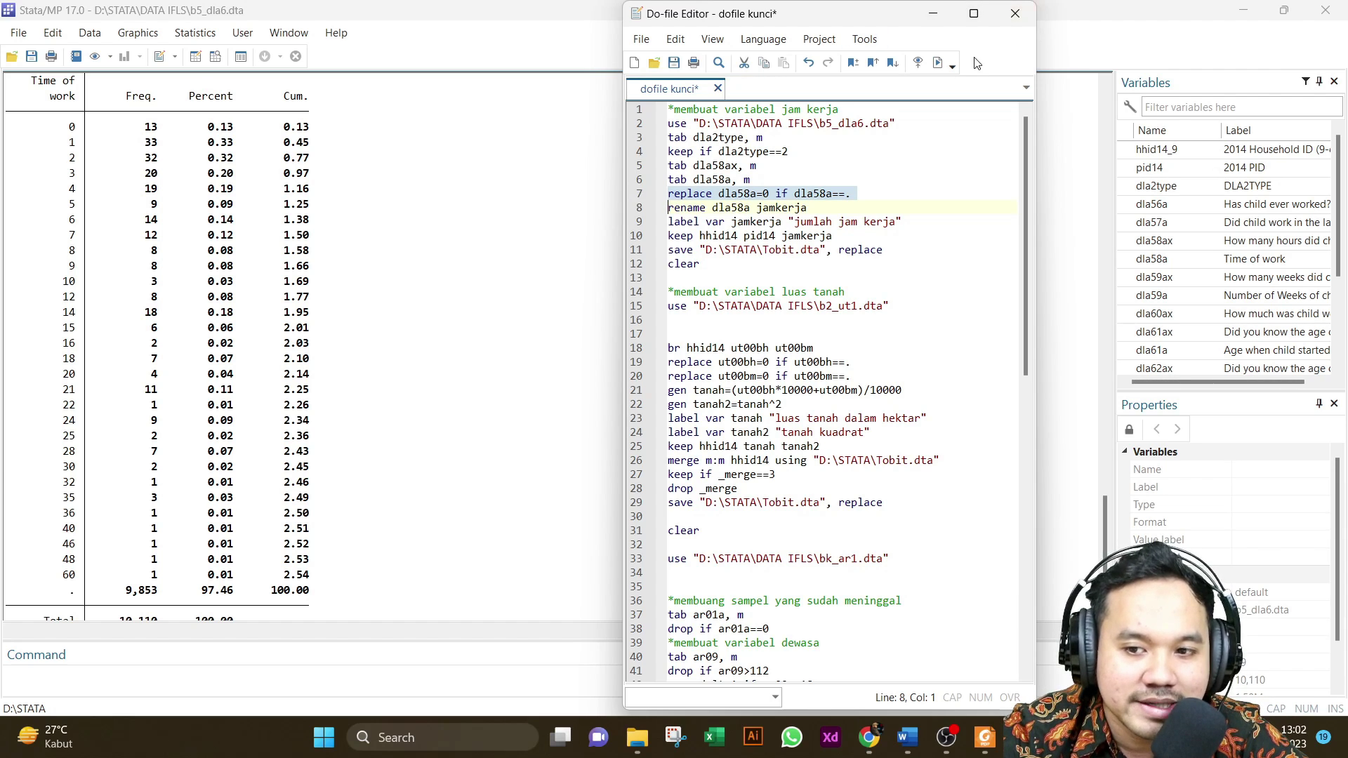
left_click(939, 63)
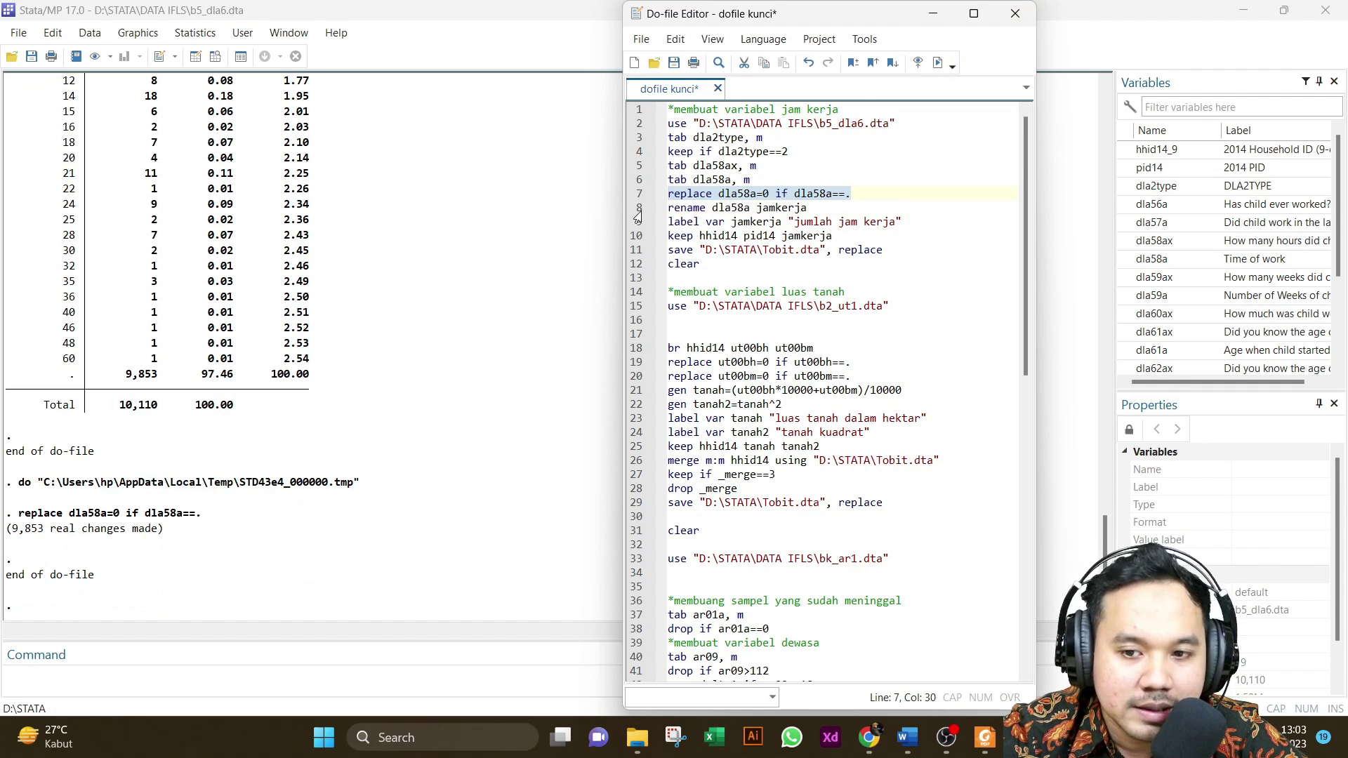
left_click(638, 214)
left_click(938, 63)
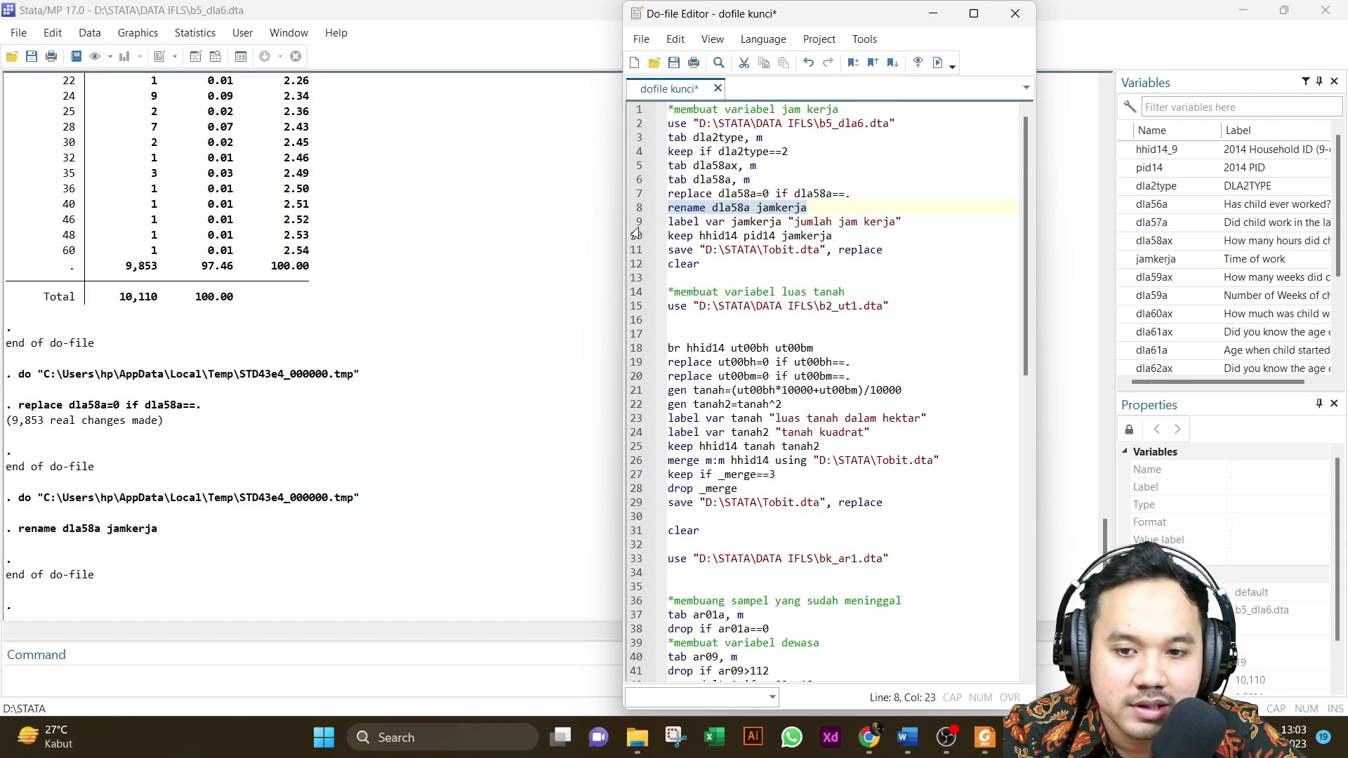
- Run the do-file lines that label jamkerja "jumlah jam kerja" and keep only hhid14, pid14 and jamkerja
left_click(636, 226)
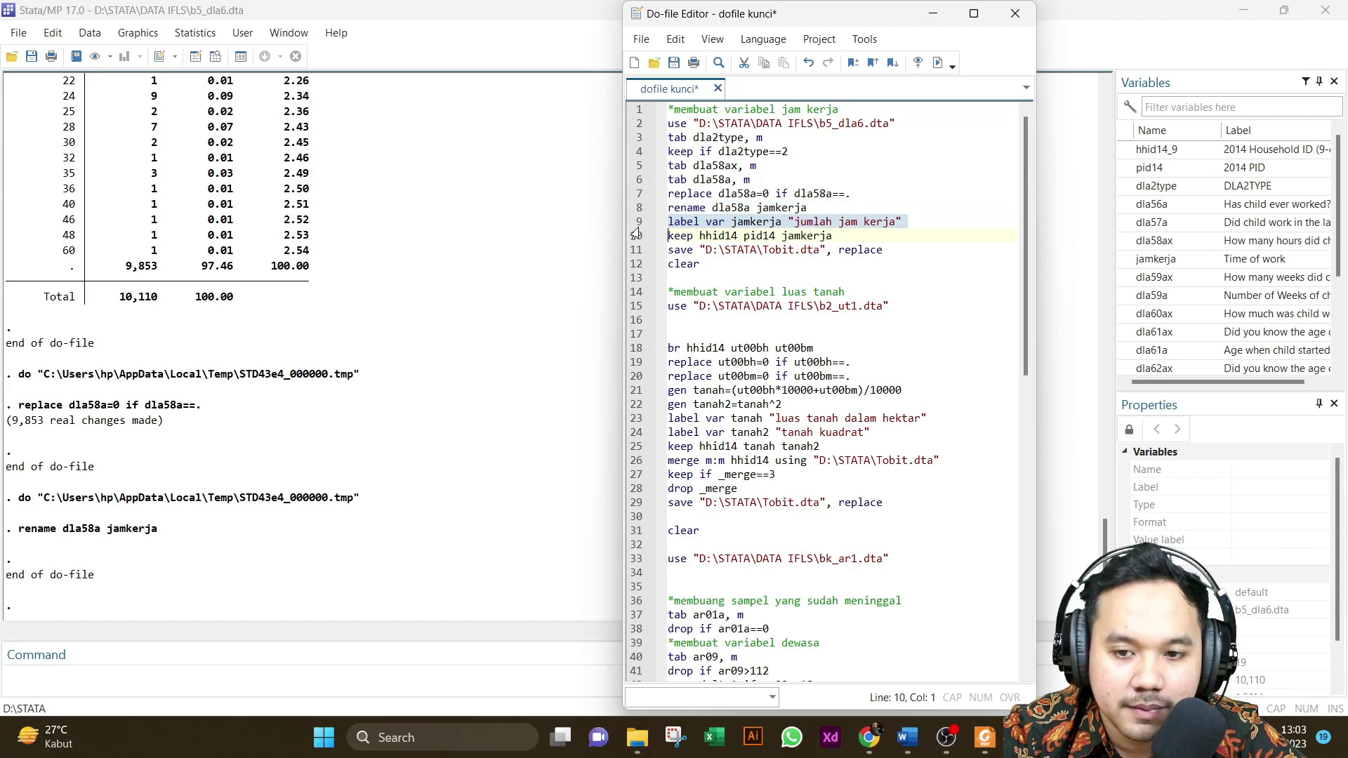
left_click(936, 64)
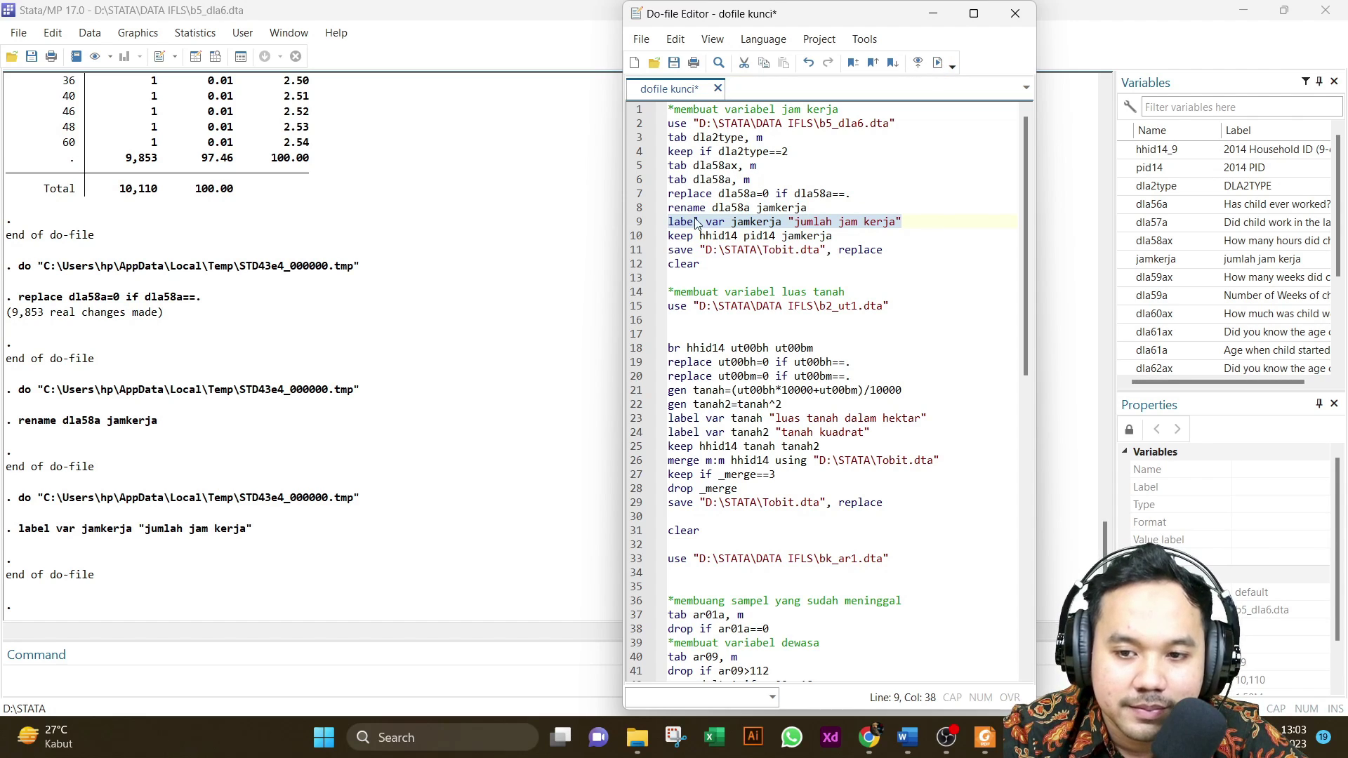
left_click(628, 237)
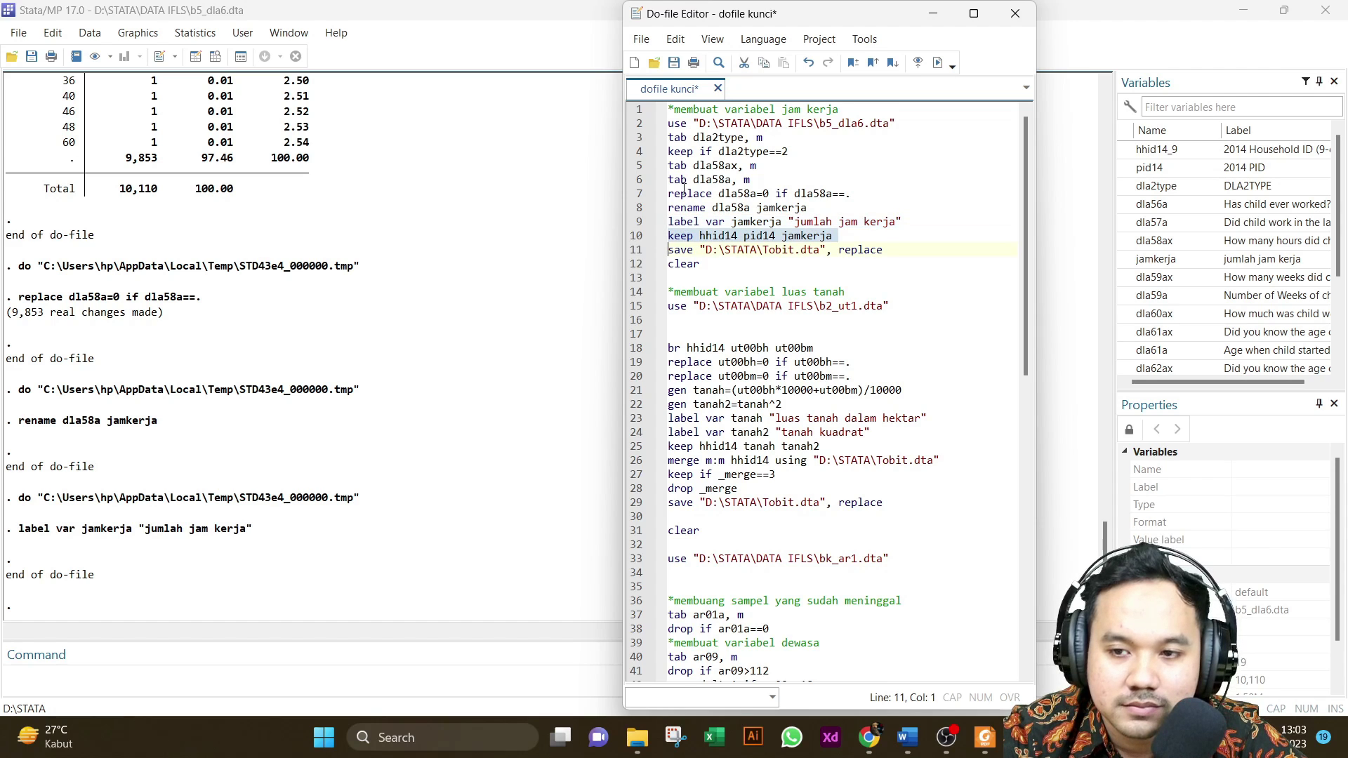
left_click(938, 64)
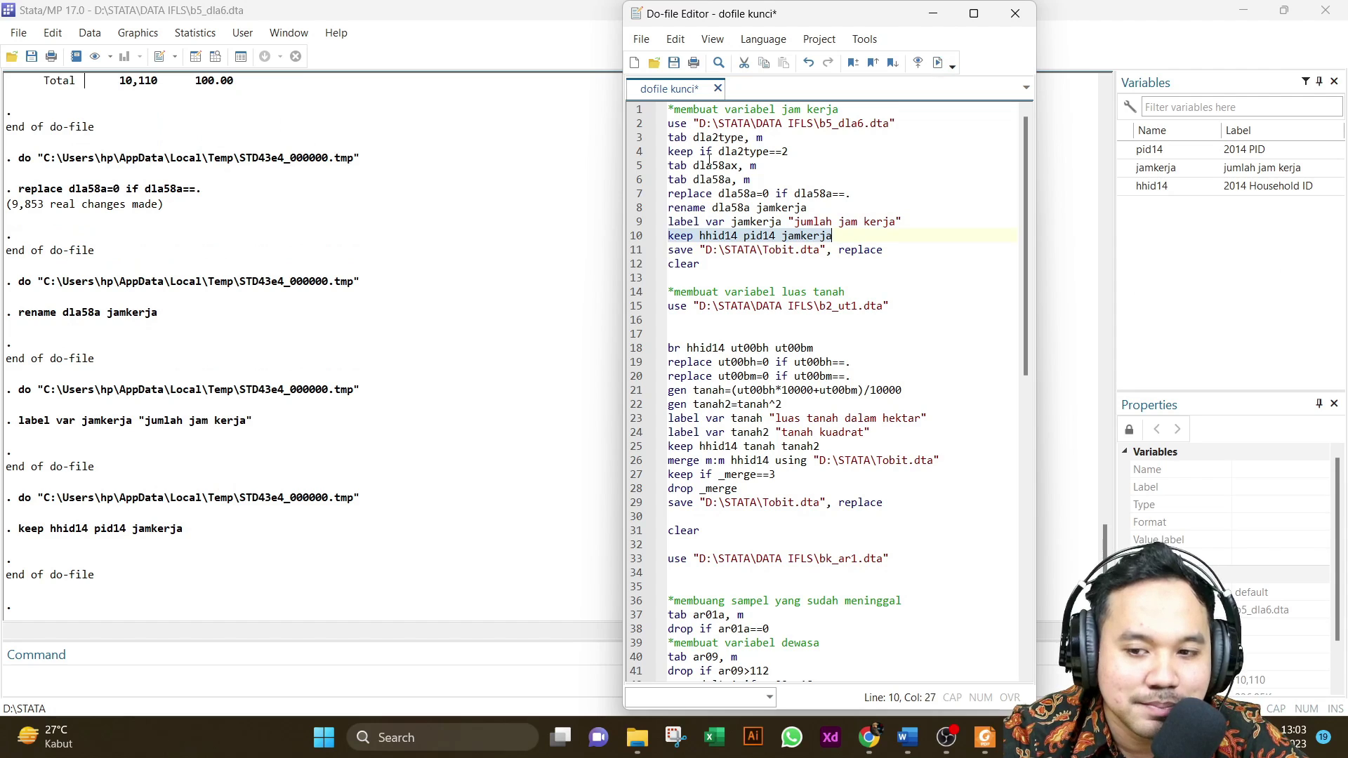
- Run the do-file lines that save the dataset as D:\STATA\Tobit.dta, replacing the existing file, and clear the memory
left_click(630, 251)
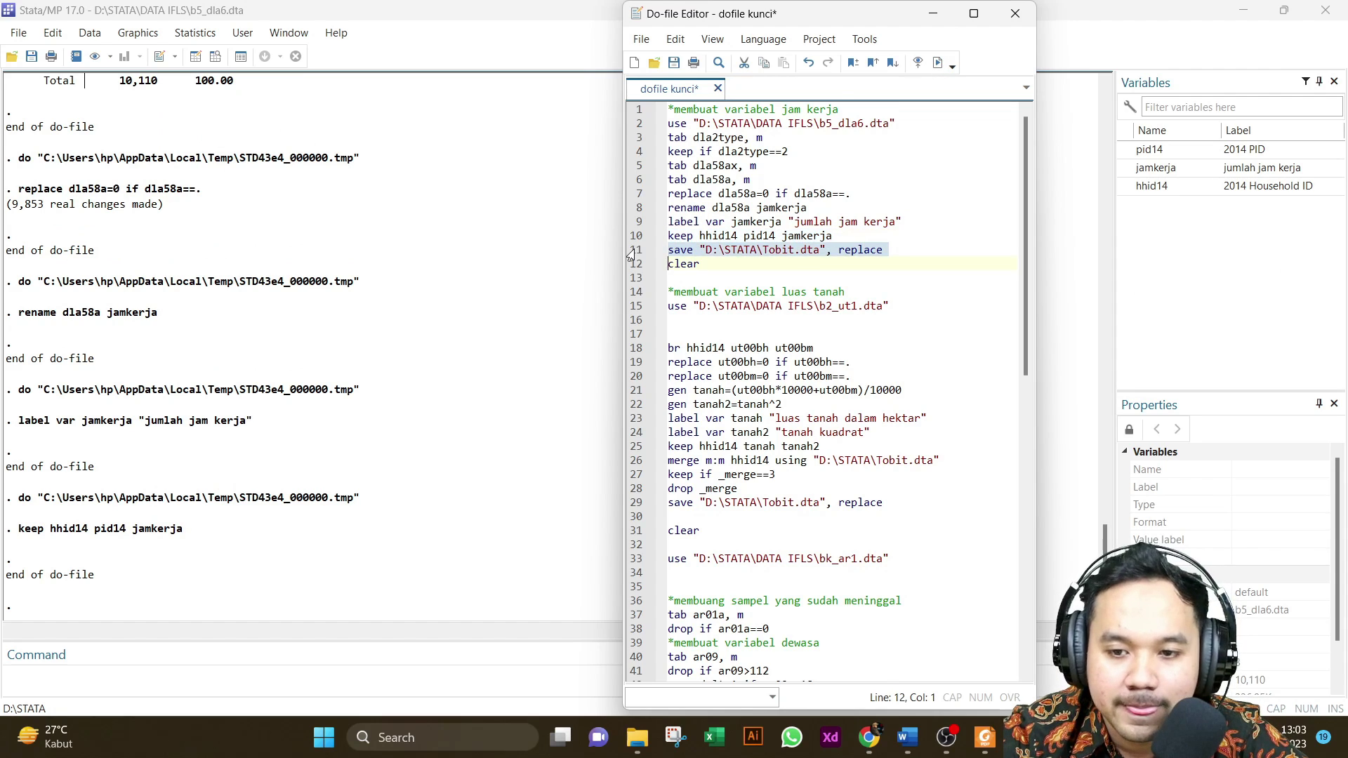
left_click(937, 65)
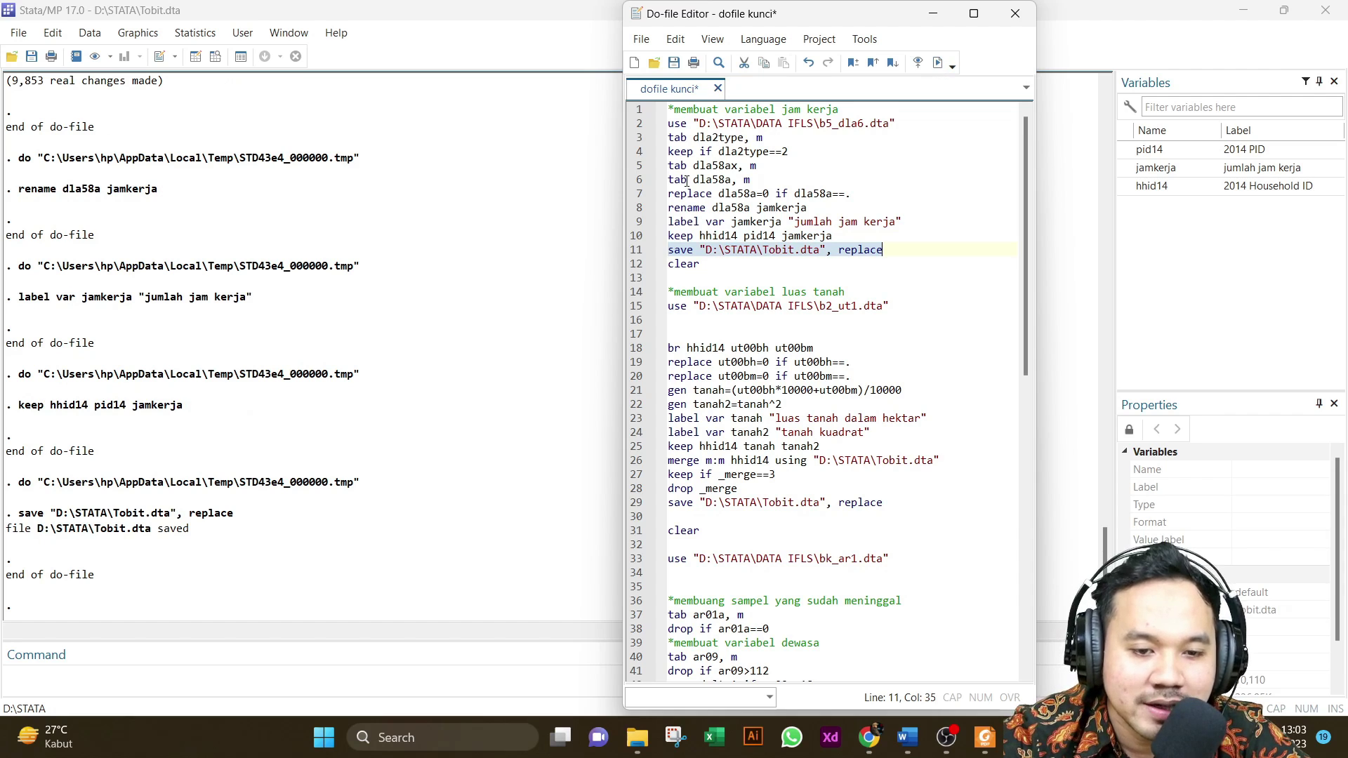
left_click(631, 266)
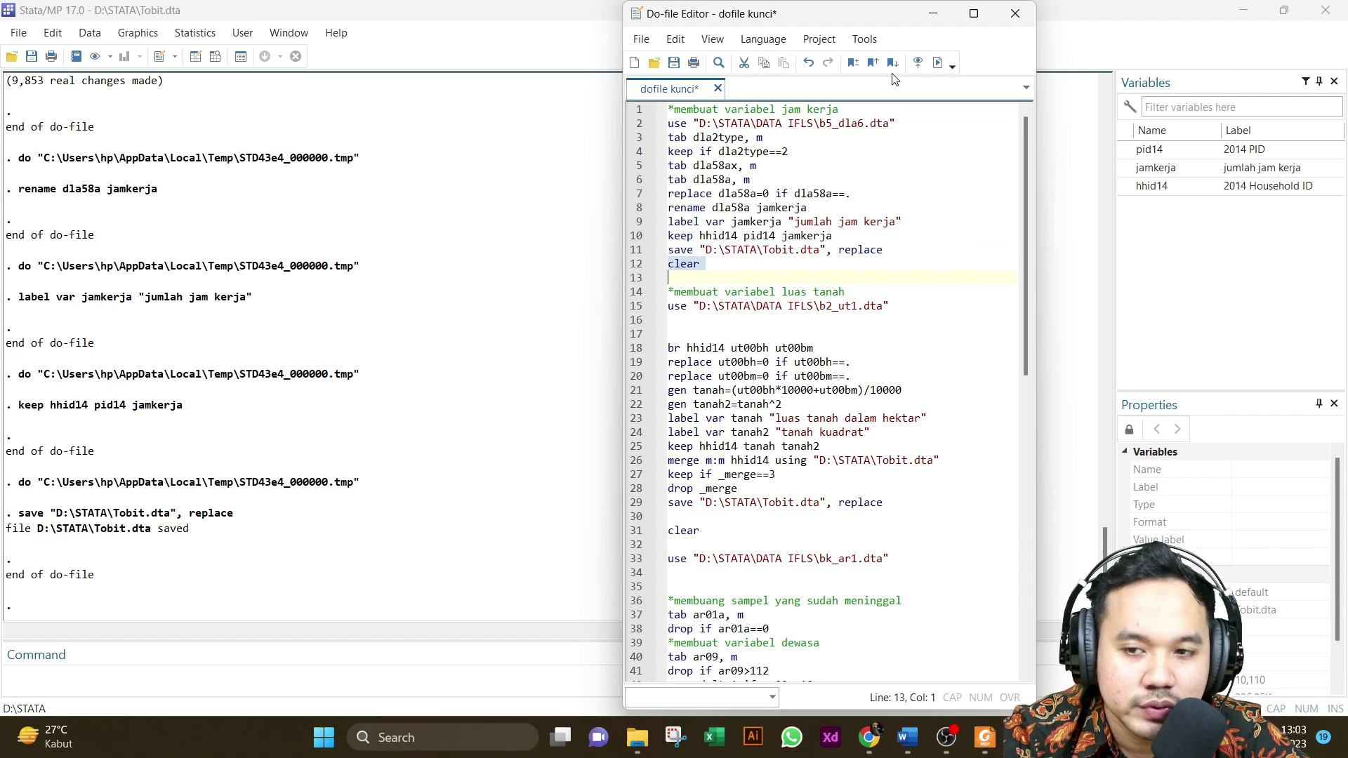
left_click(938, 63)
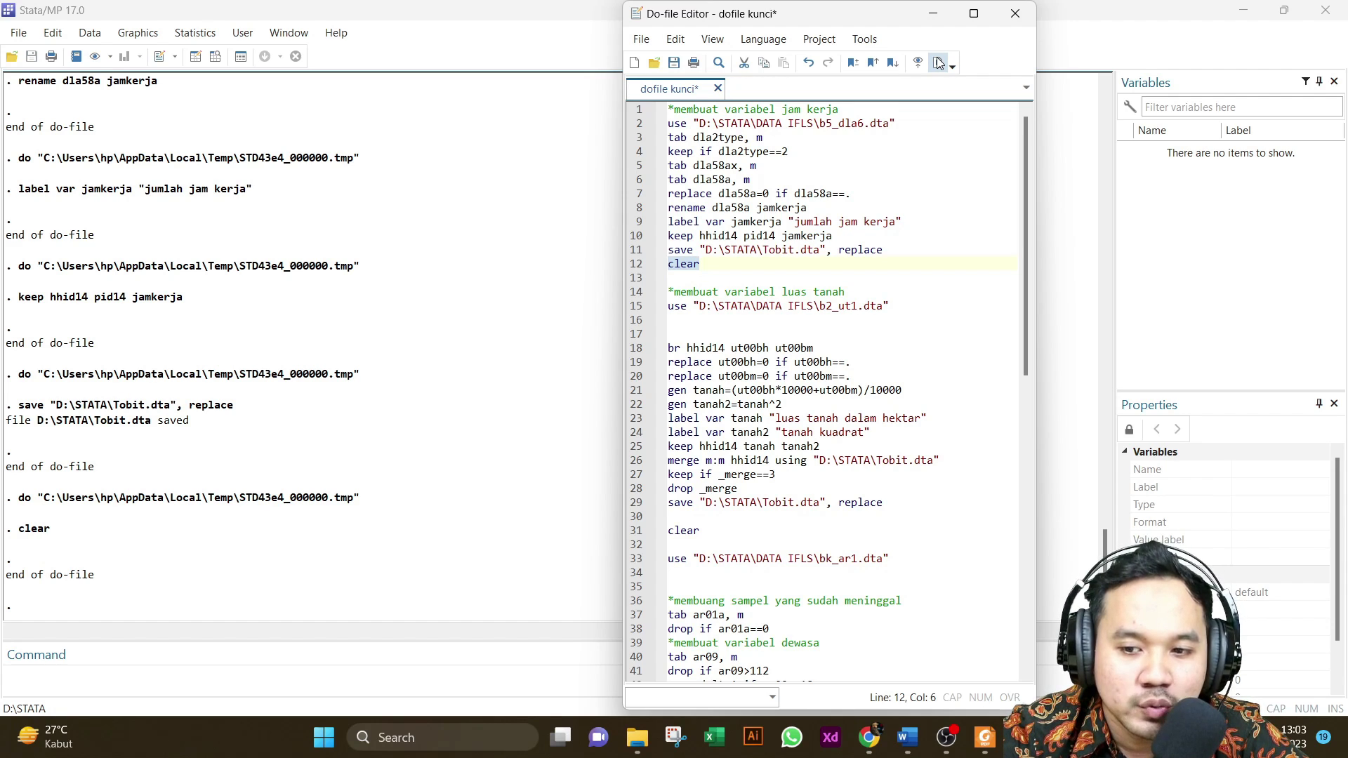
- Run the do-file lines that load b2_ut1.dta and browse hhid14, ut00bh and ut00bm, and close the data browser after viewing
left_click(633, 309)
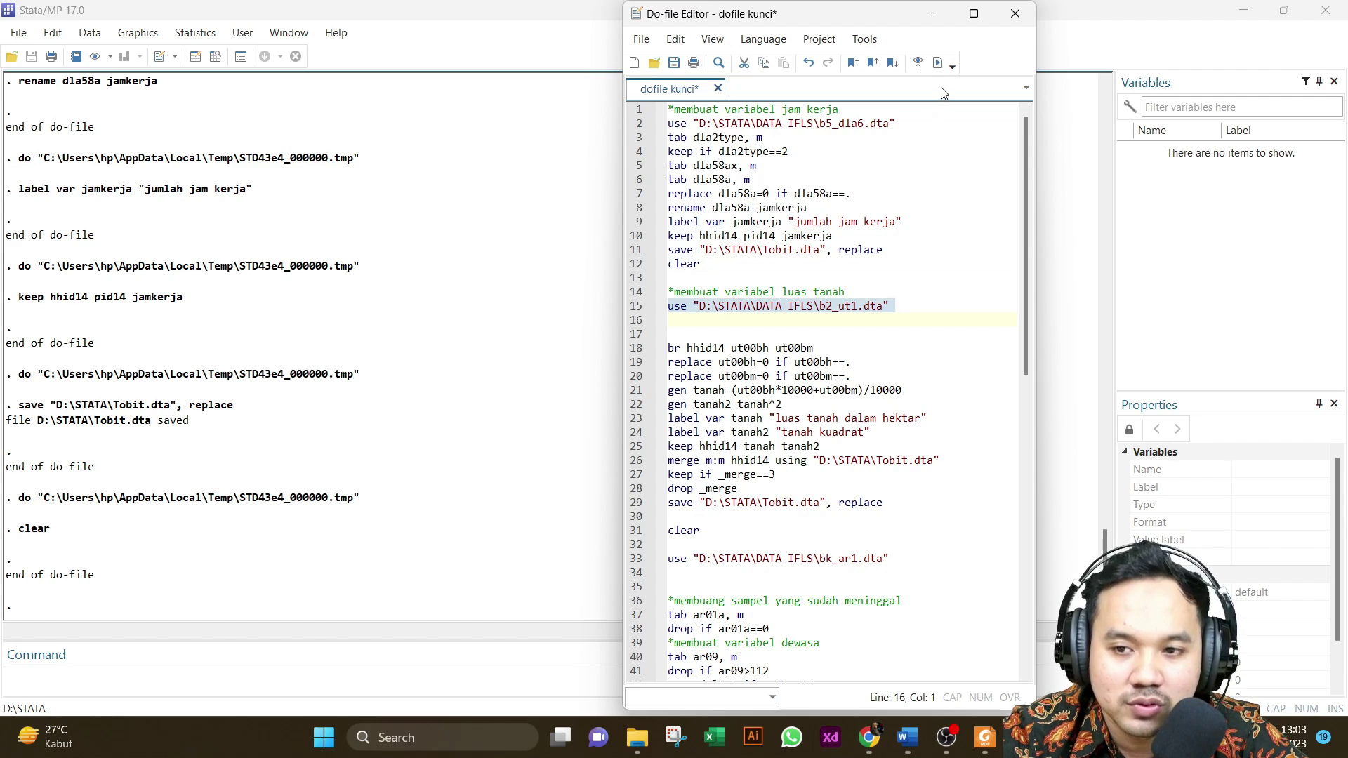
left_click(938, 63)
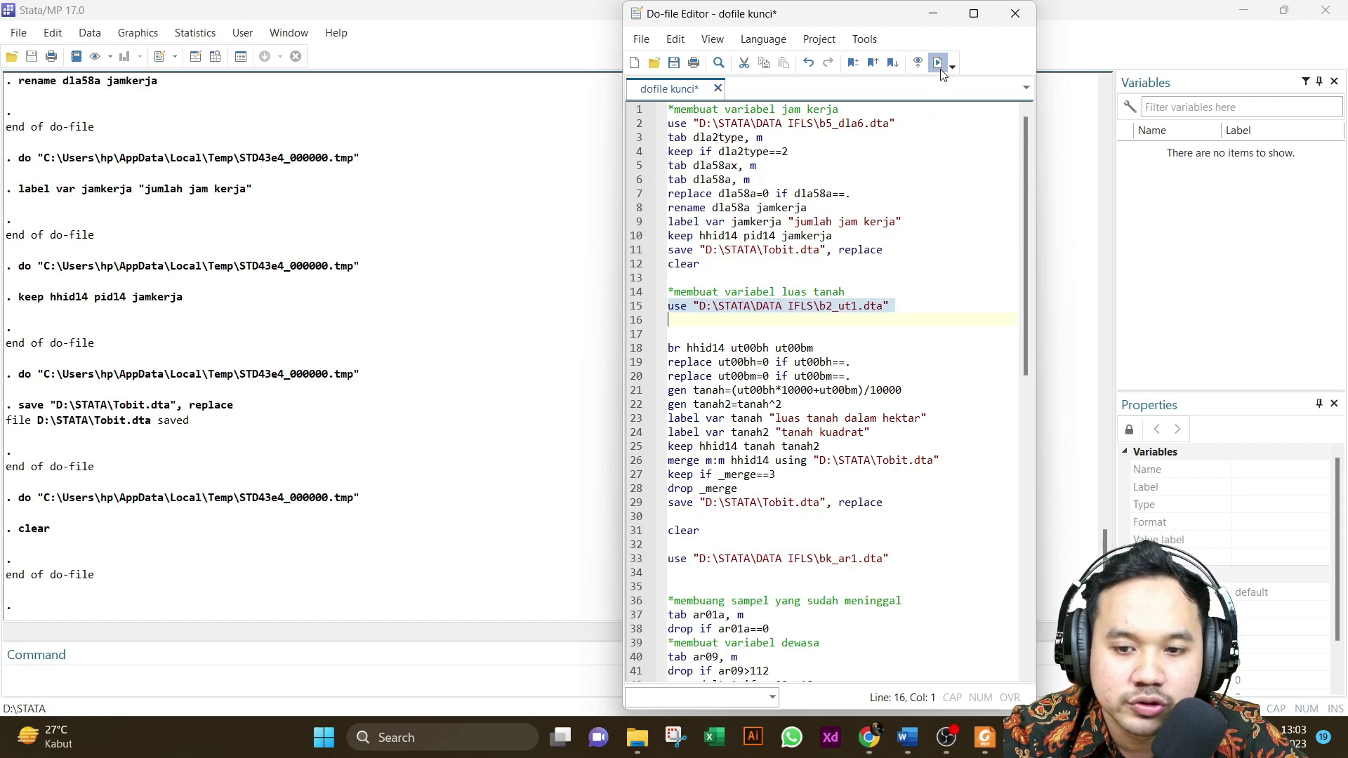
left_click(635, 351)
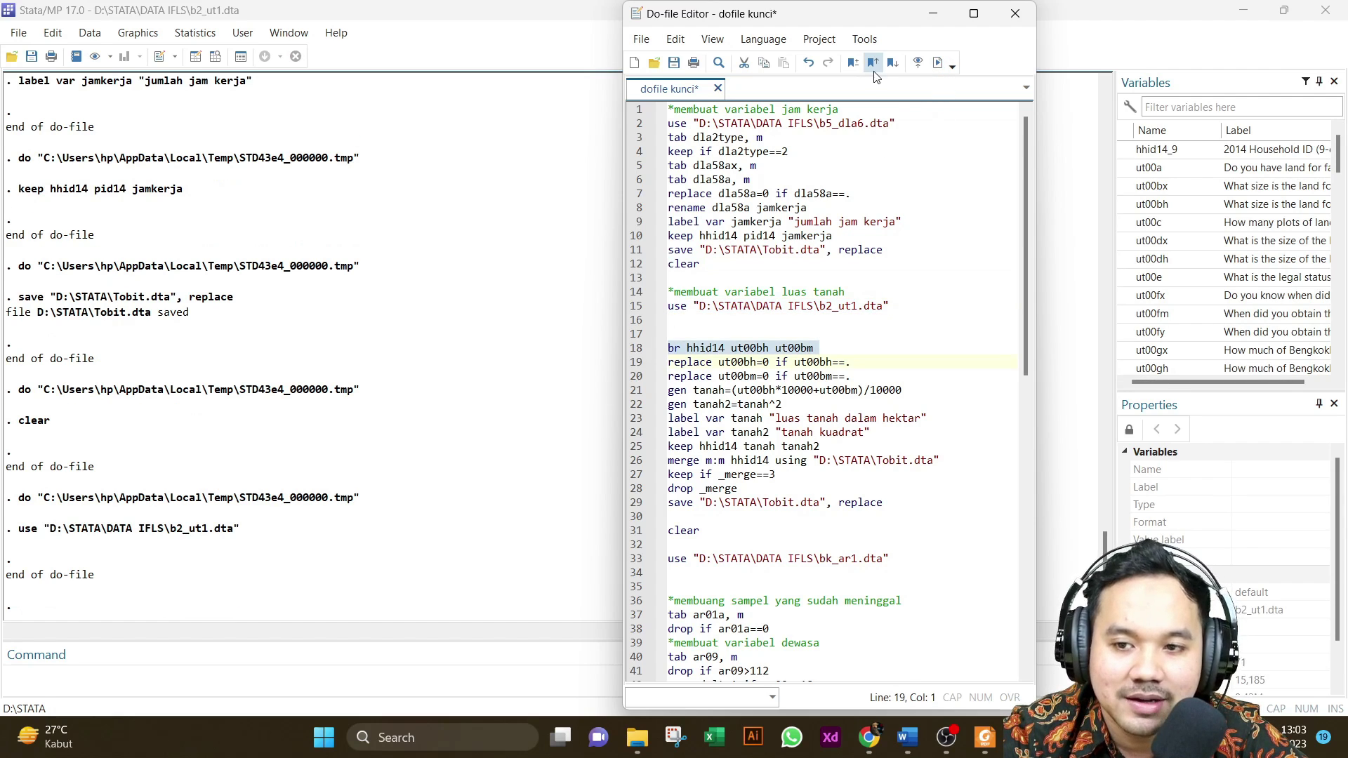
left_click(938, 62)
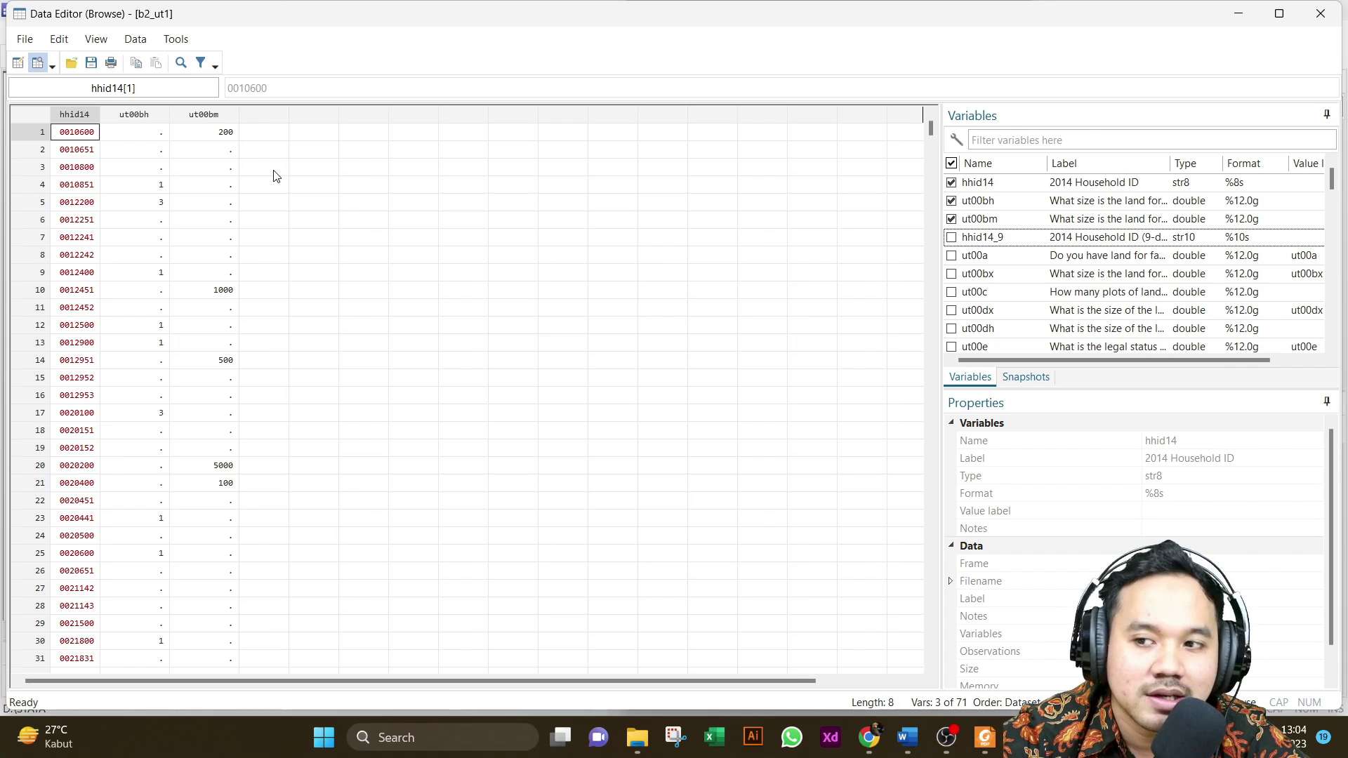
left_click(1320, 13)
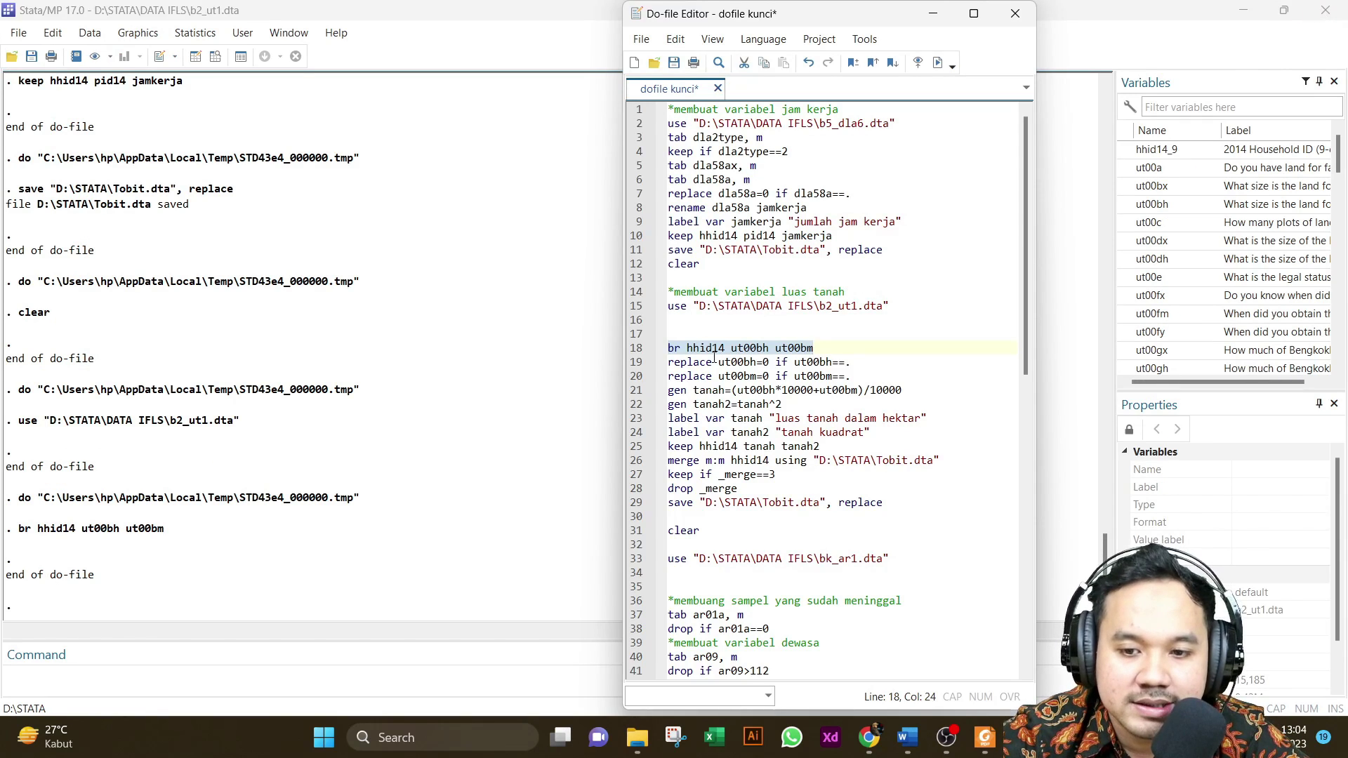
- Run the do-file lines that replace missing values of ut00bh and ut00bm with 0
left_click(631, 363)
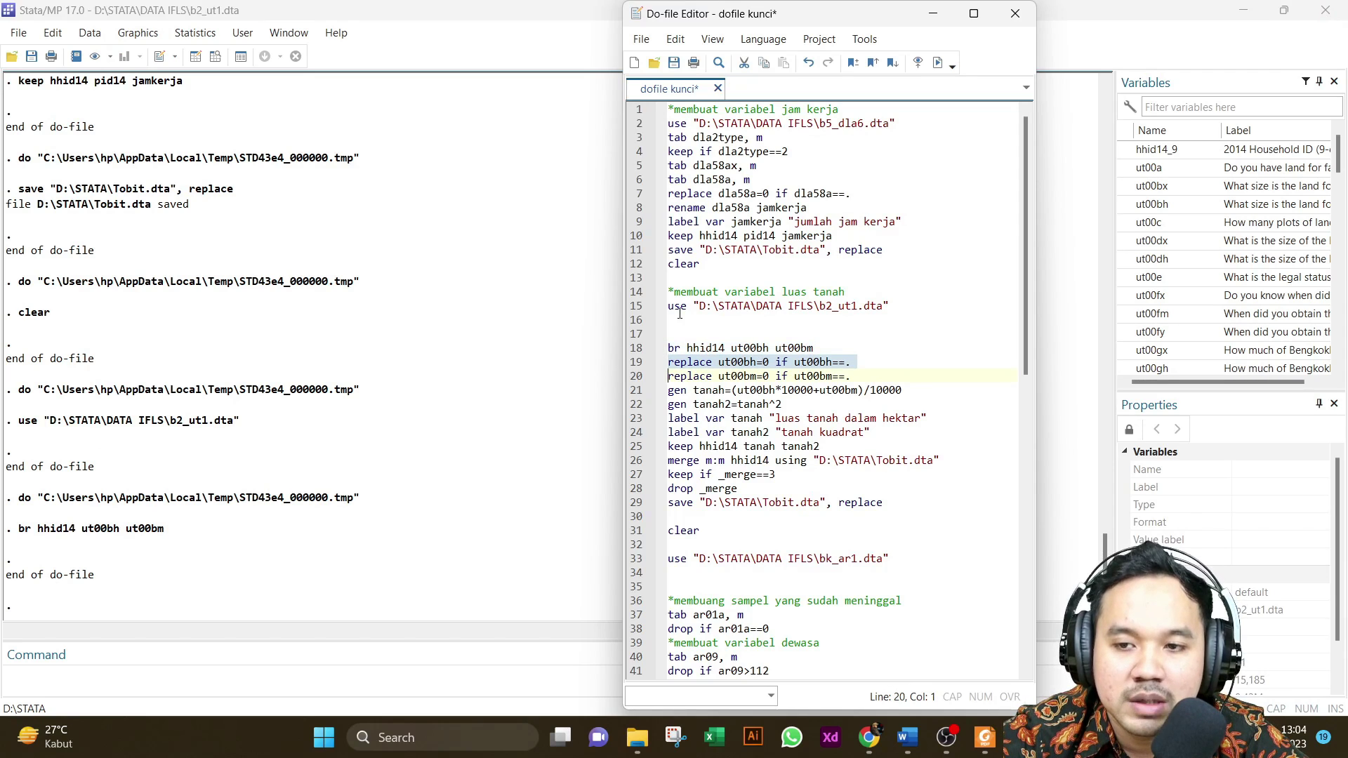
left_click(937, 63)
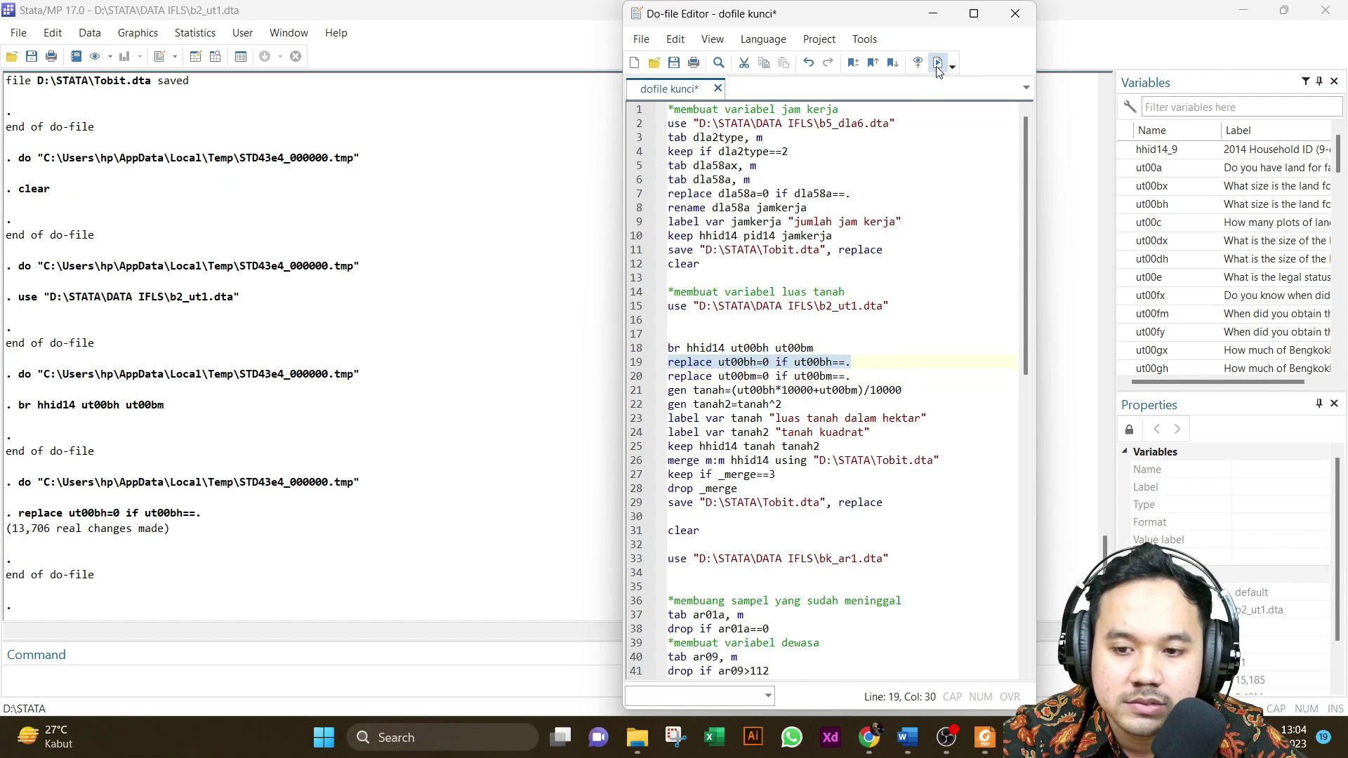
left_click(636, 377)
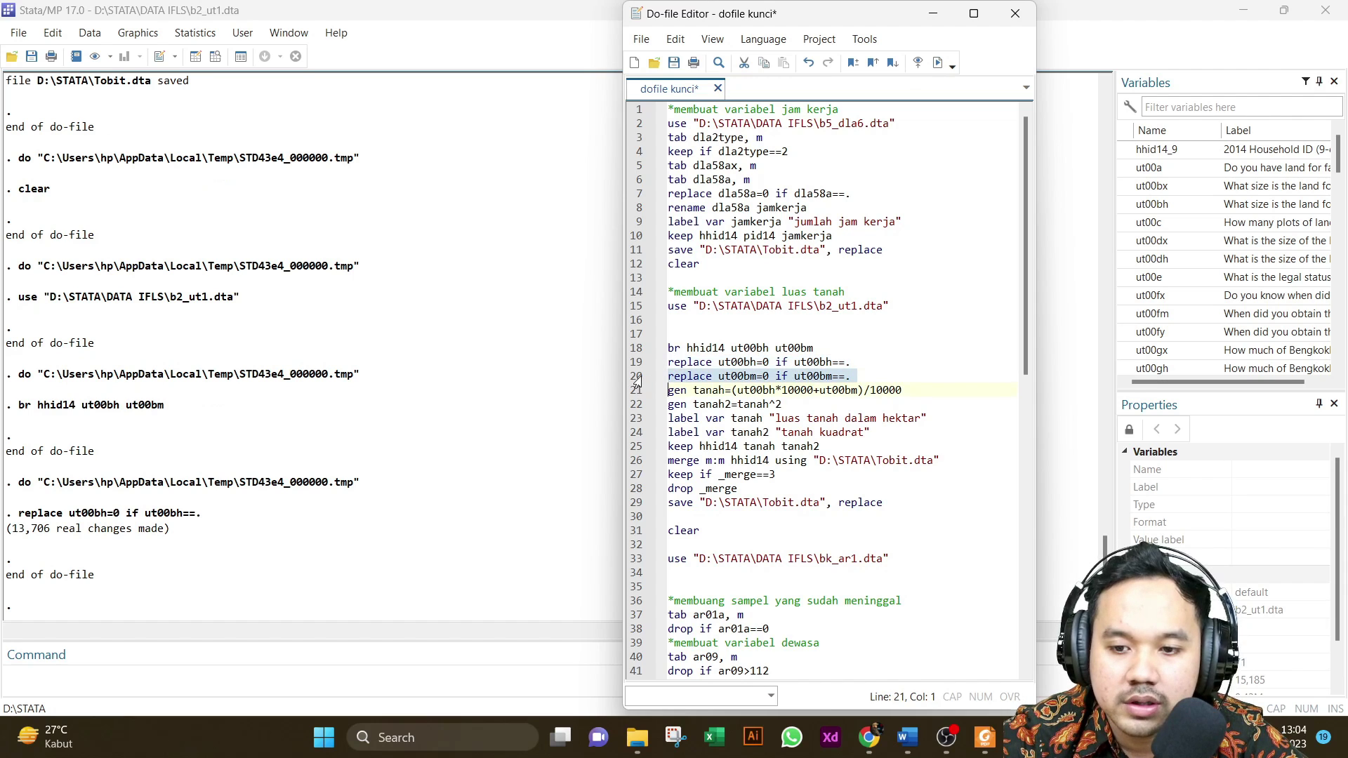
left_click(938, 63)
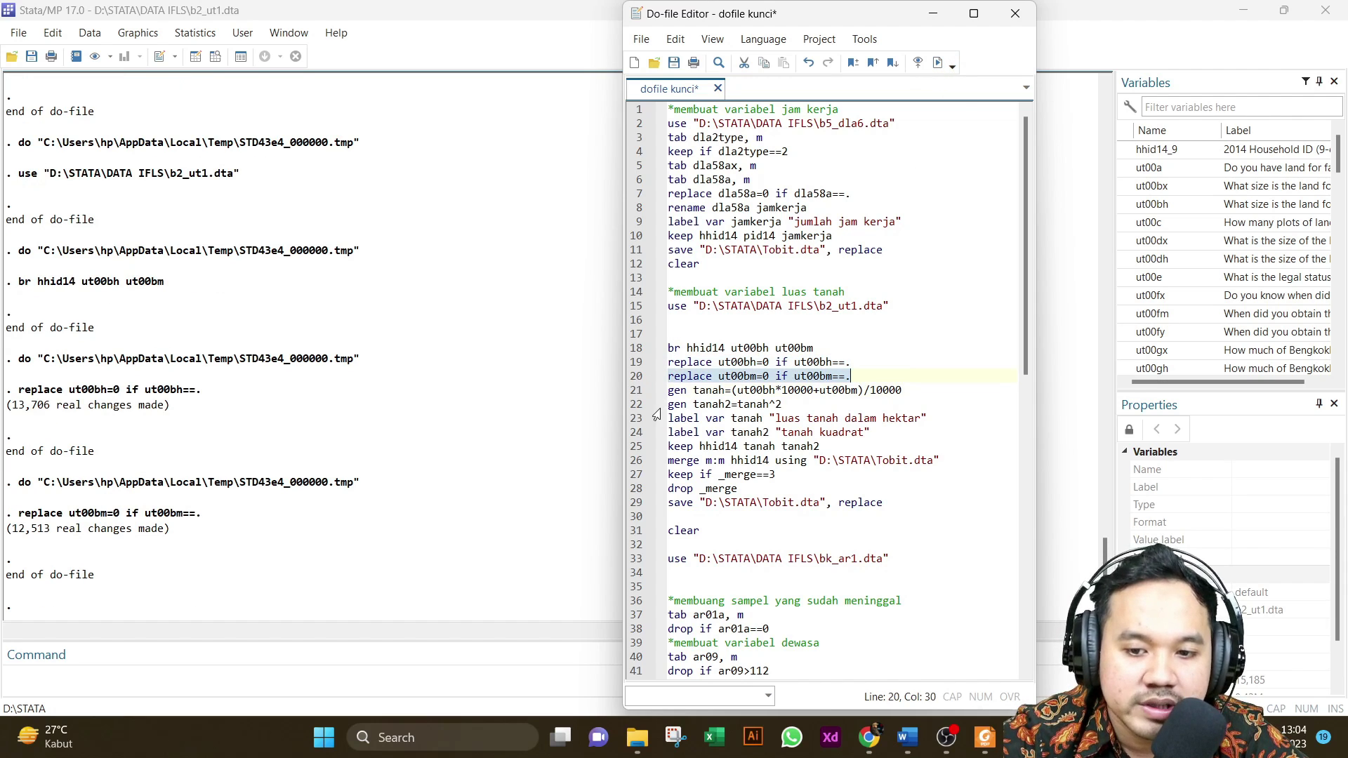
- Run the do-file lines that generate tanah as (ut00bh*10000+ut00bm)/10000 and tanah2 as tanah^2
left_click(634, 391)
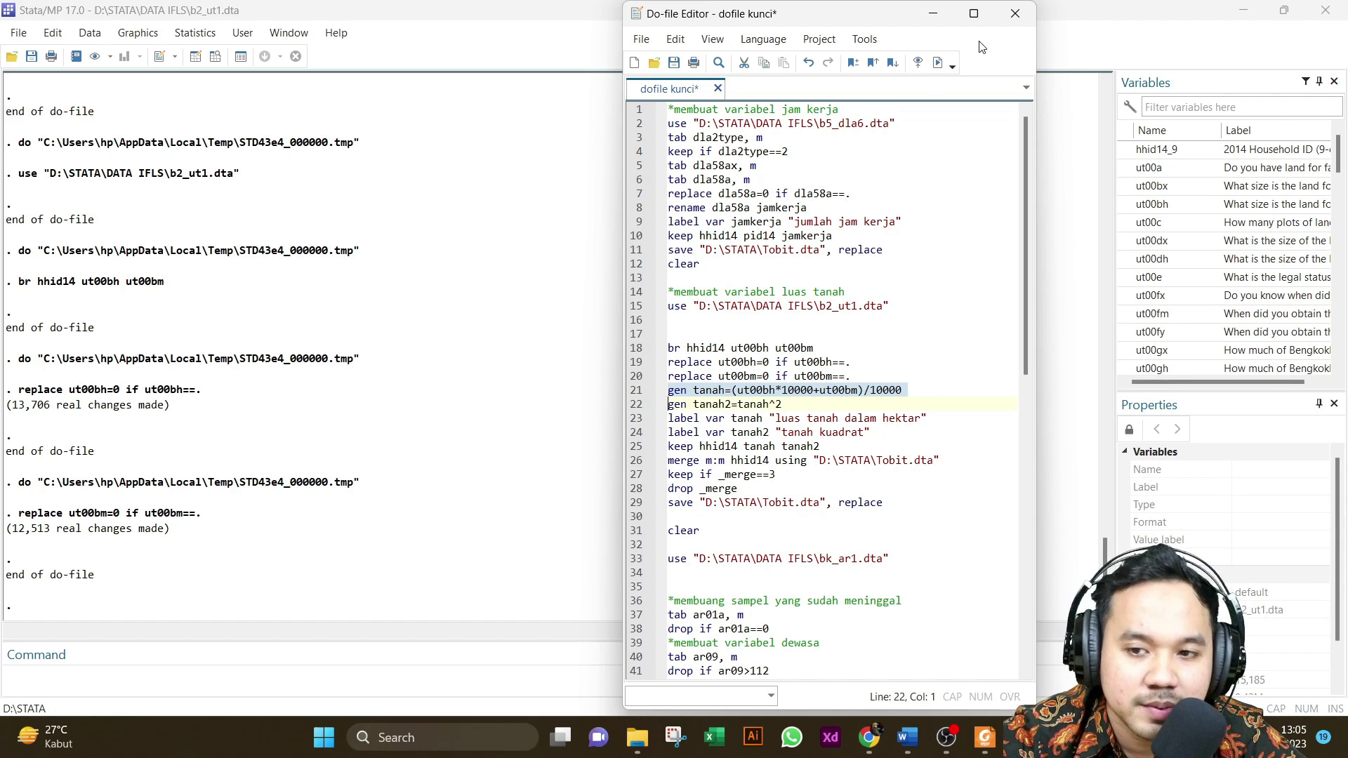
left_click(936, 65)
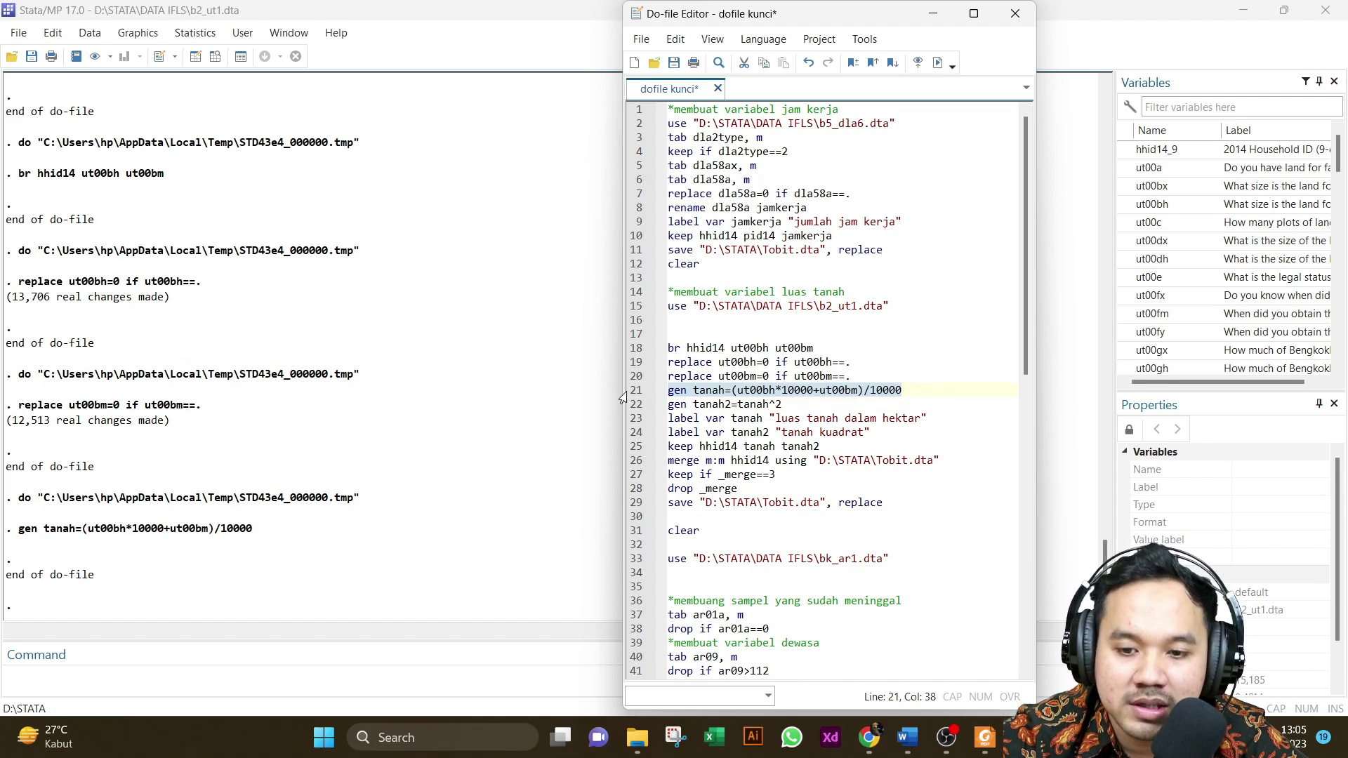
left_click(628, 414)
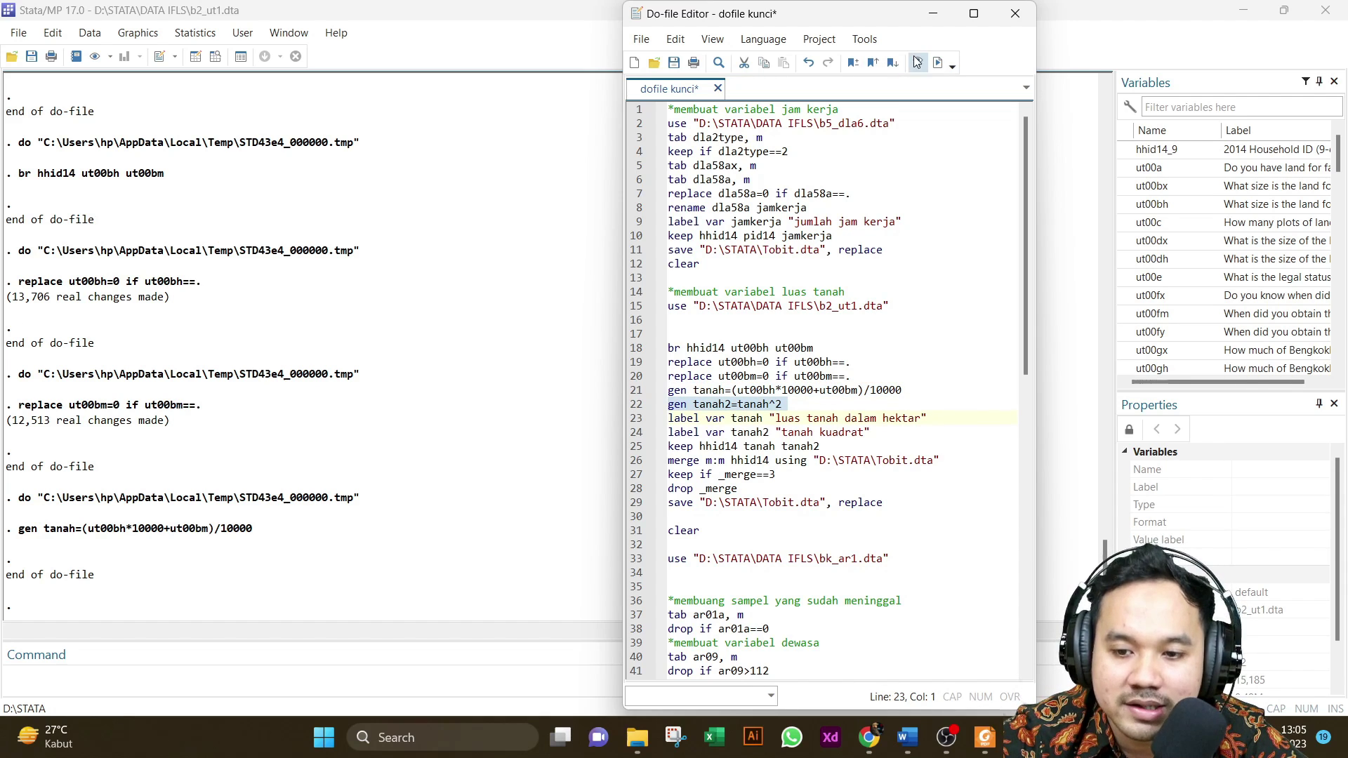
left_click(938, 64)
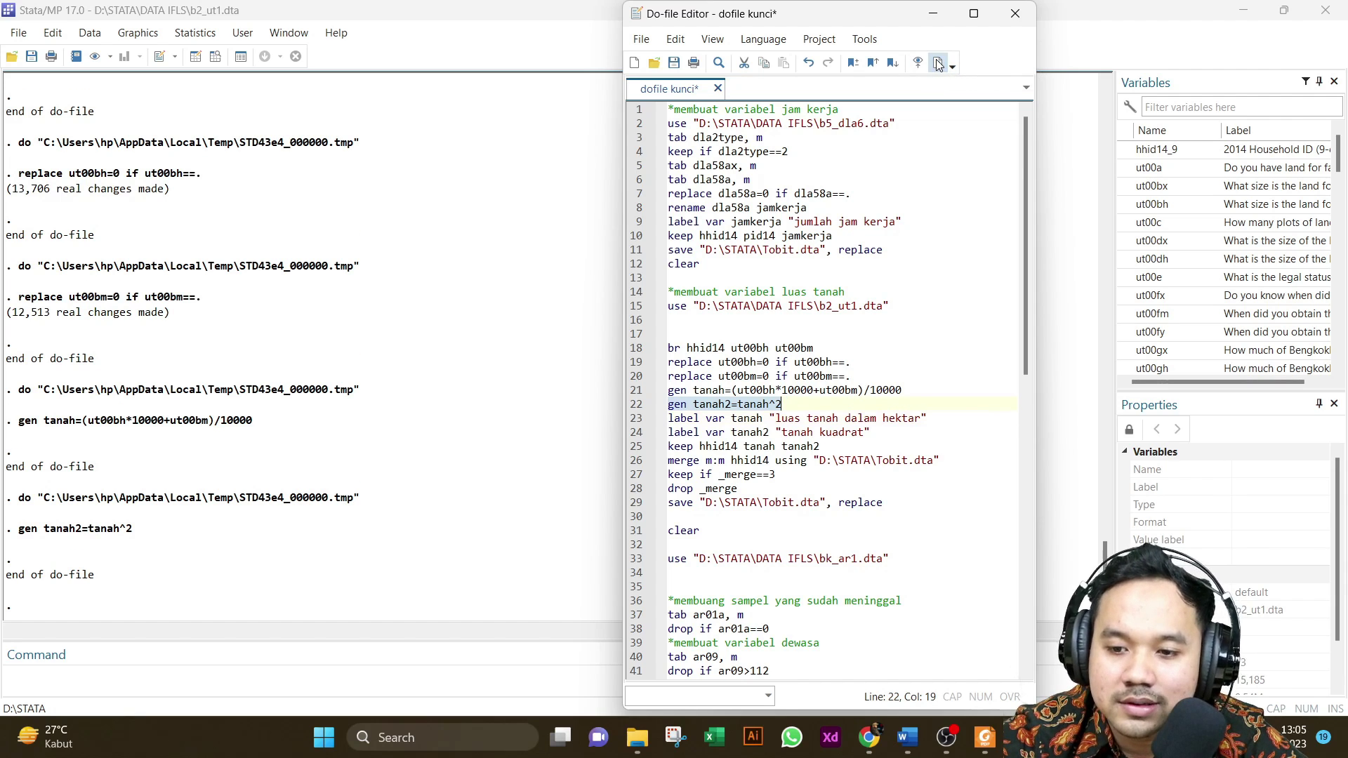
- Run the do-file lines that label tanah "luas tanah dalam hektar" and tanah2 "tanah kuadrat"
left_click(625, 421)
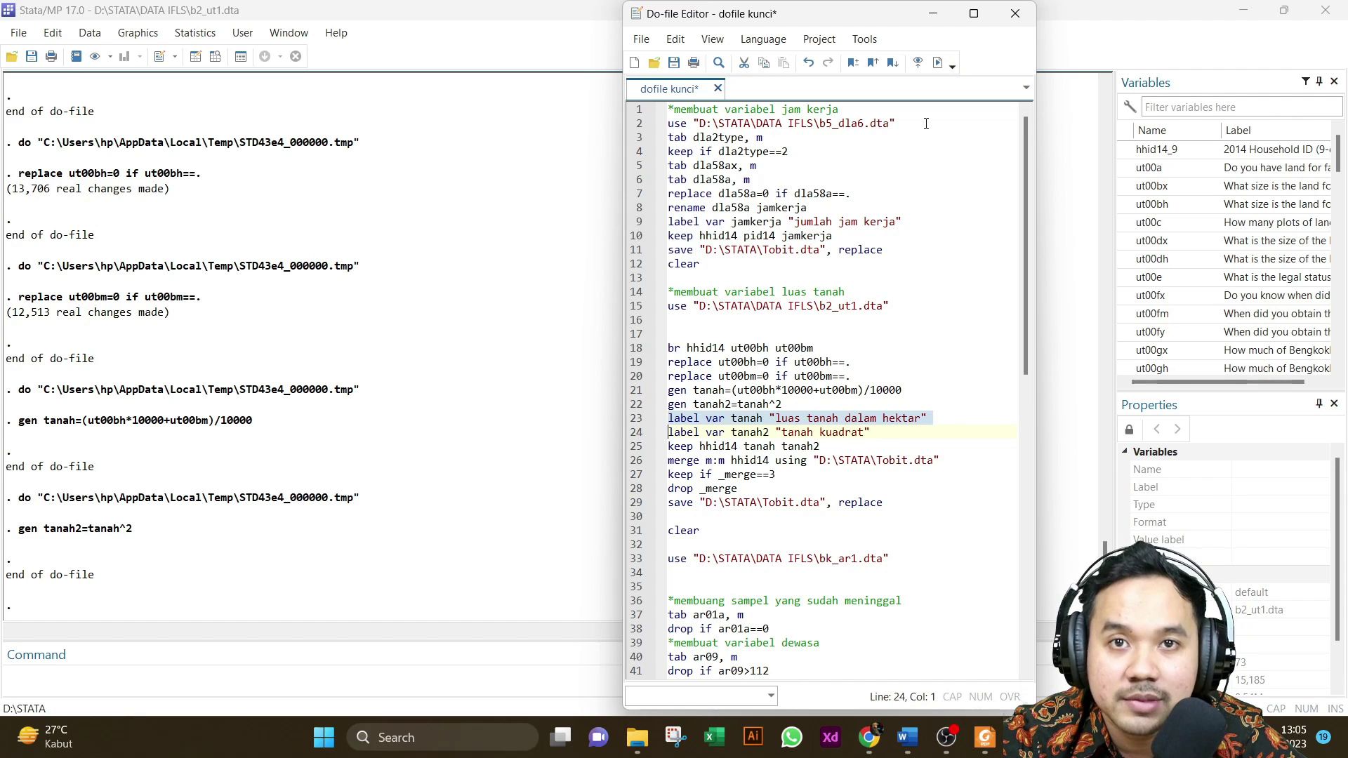
left_click(937, 64)
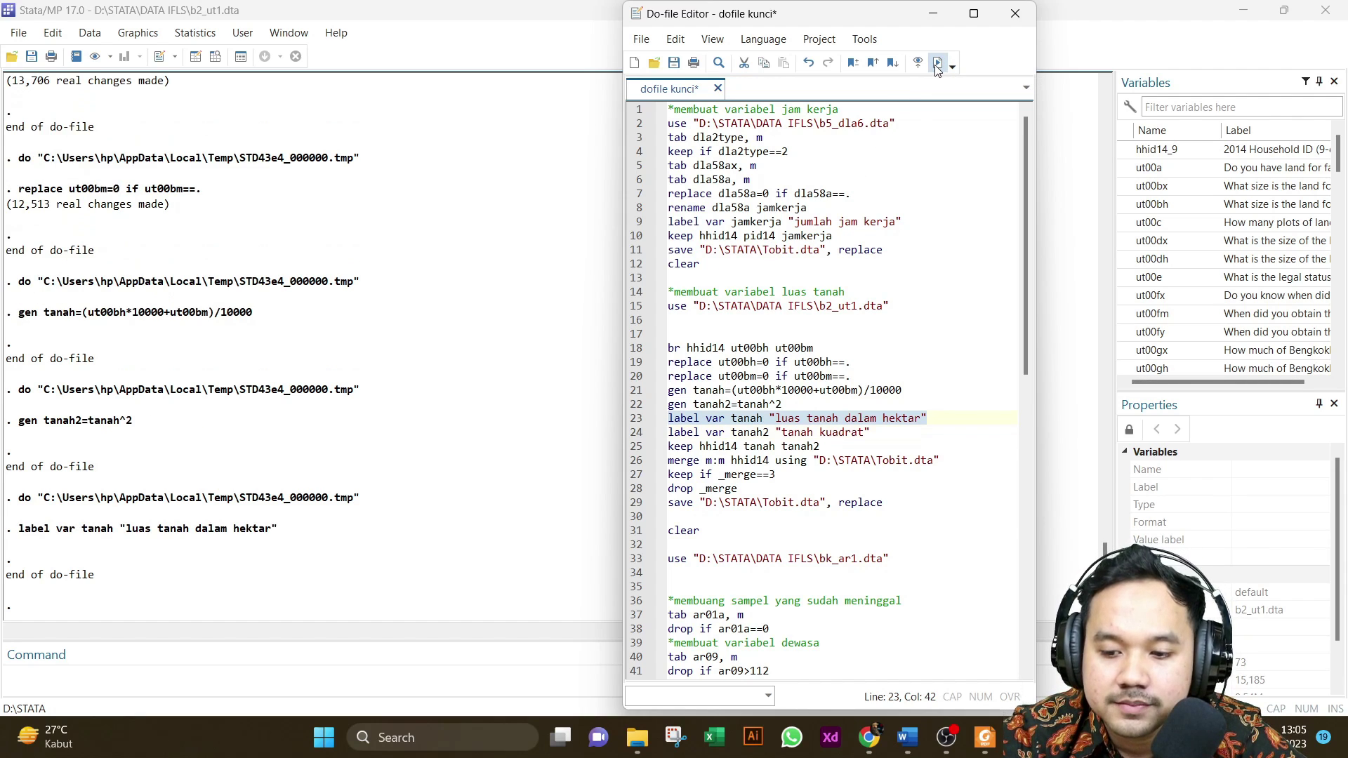
left_click(635, 439)
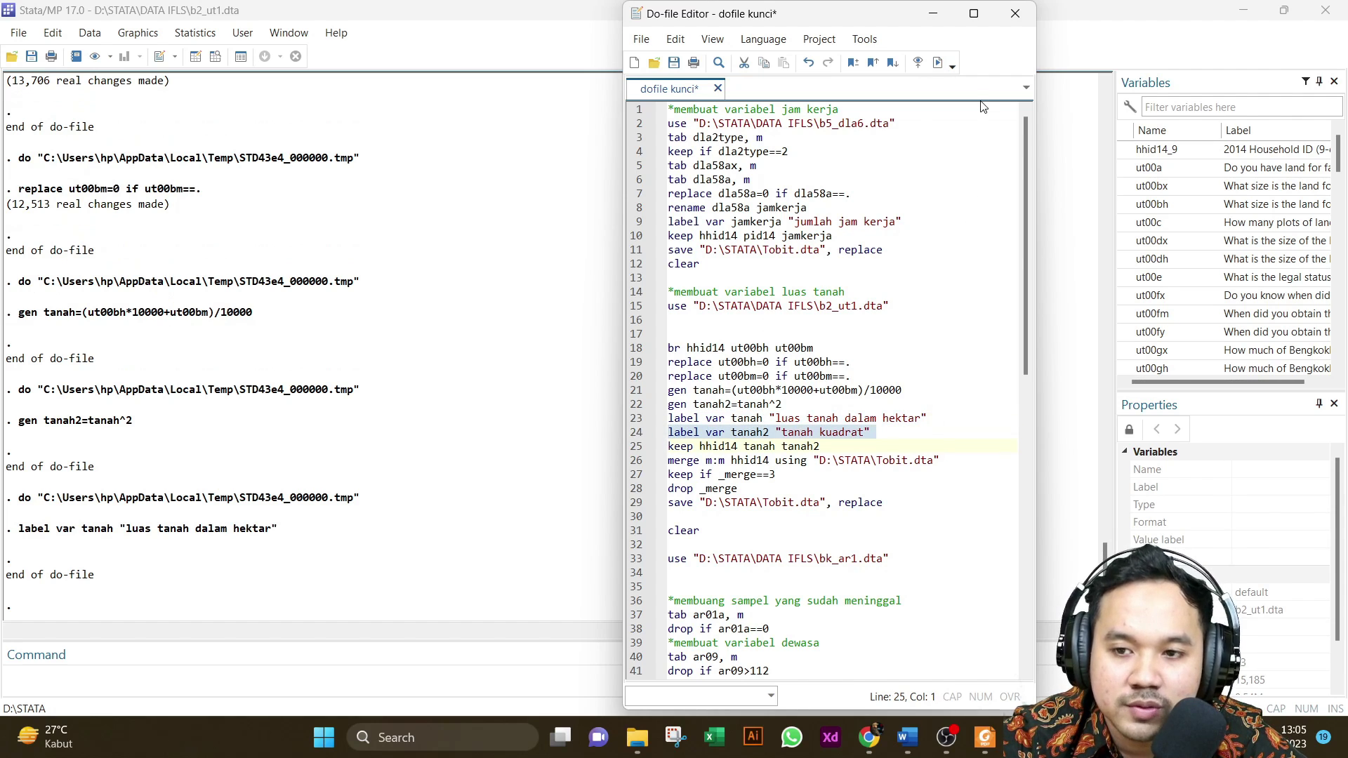
left_click(937, 63)
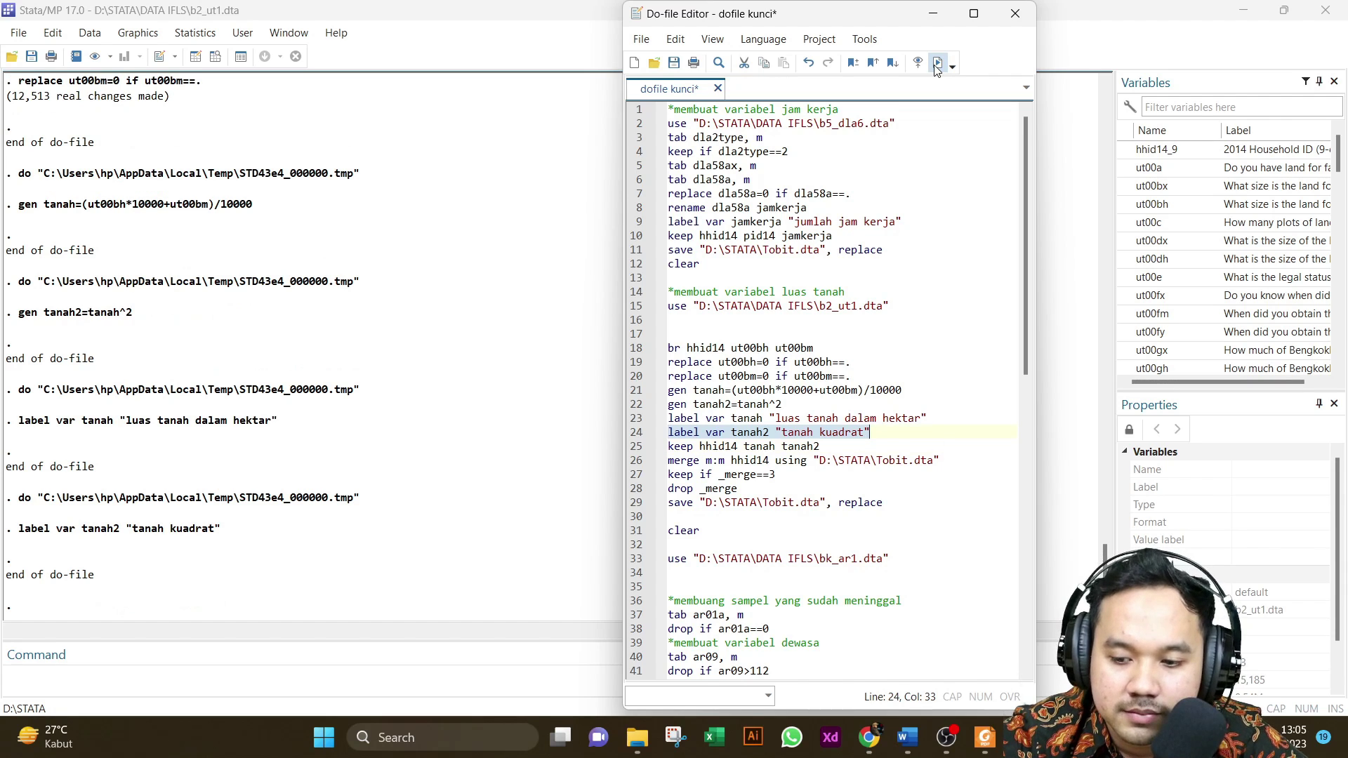
- Run the do-file lines that keep only hhid14, tanah and tanah2 and merge m:m on hhid14 with D:\STATA\Tobit.dta
left_click(636, 448)
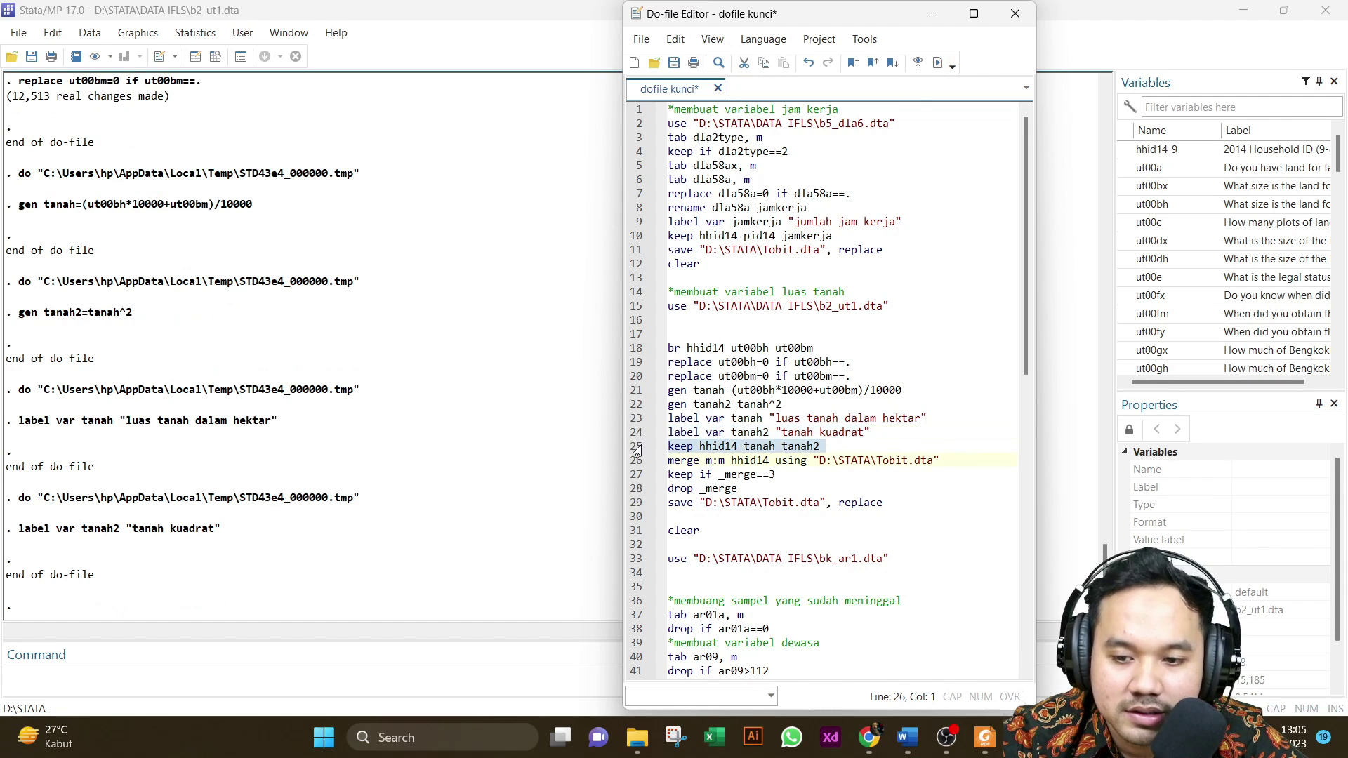
left_click(939, 63)
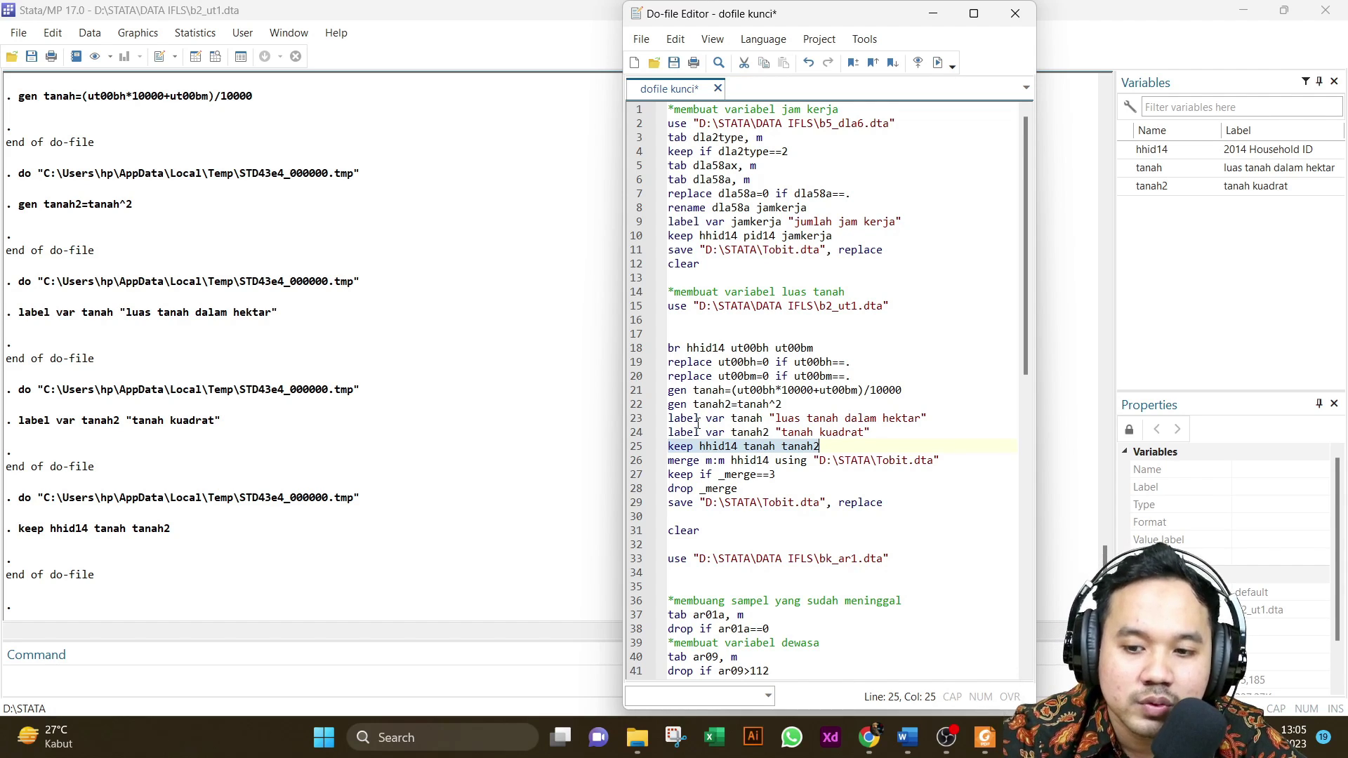
left_click(636, 462)
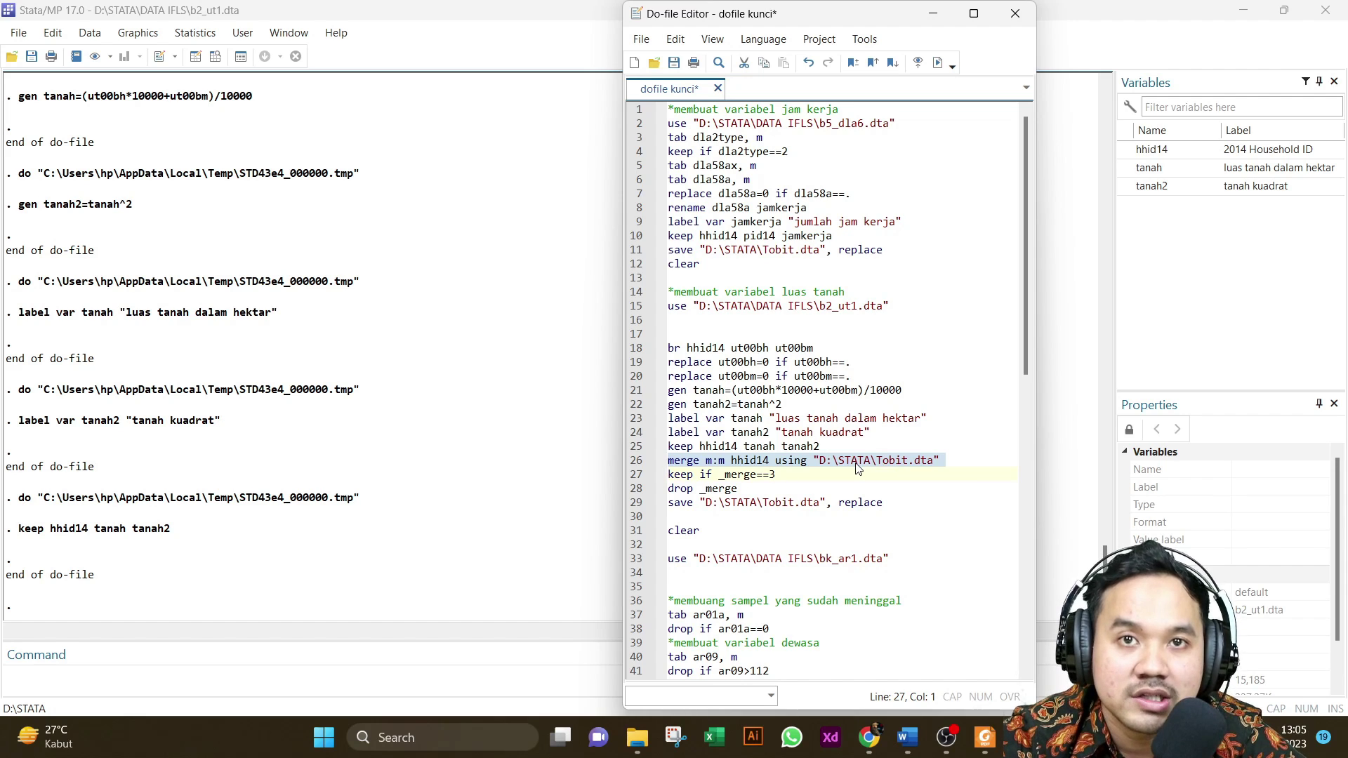
left_click(941, 62)
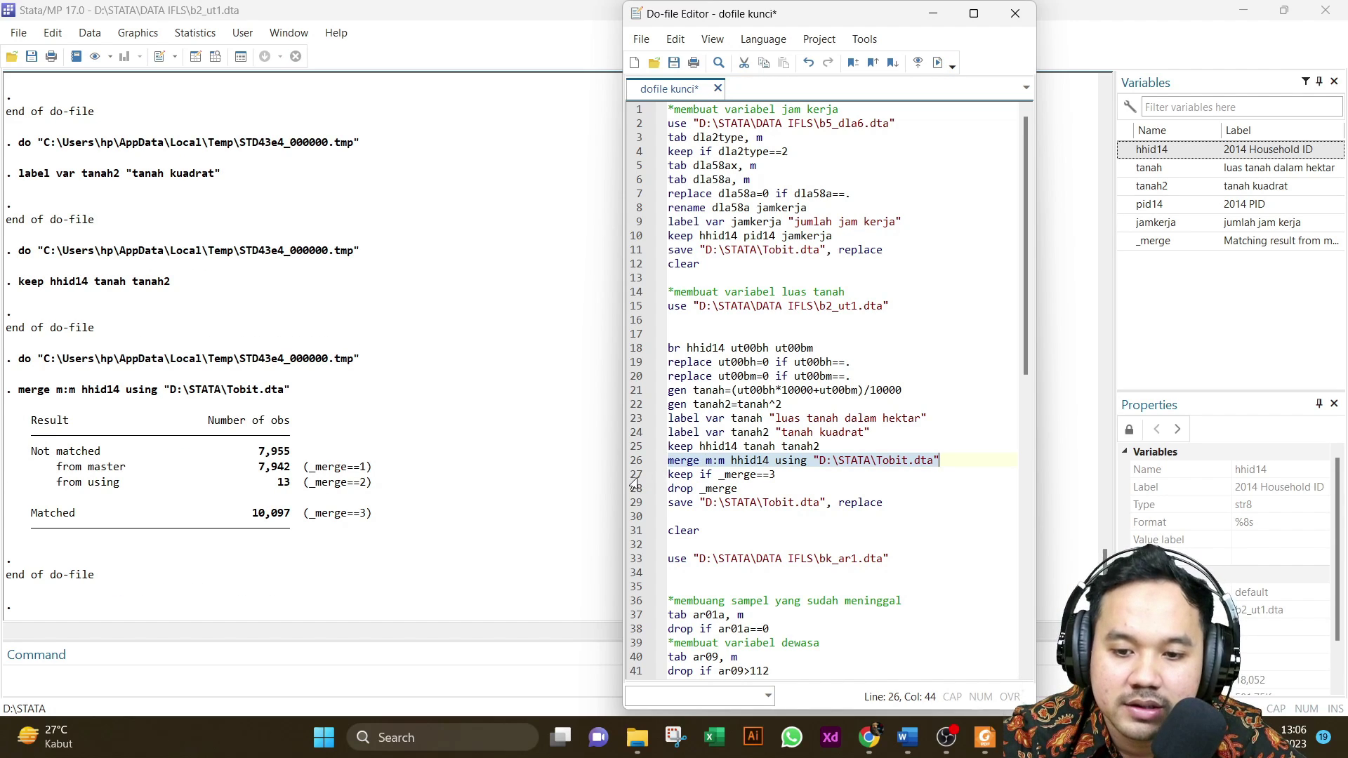
- Run the do-file lines that keep only observations with _merge==3 and drop the _merge variable
left_click(659, 477)
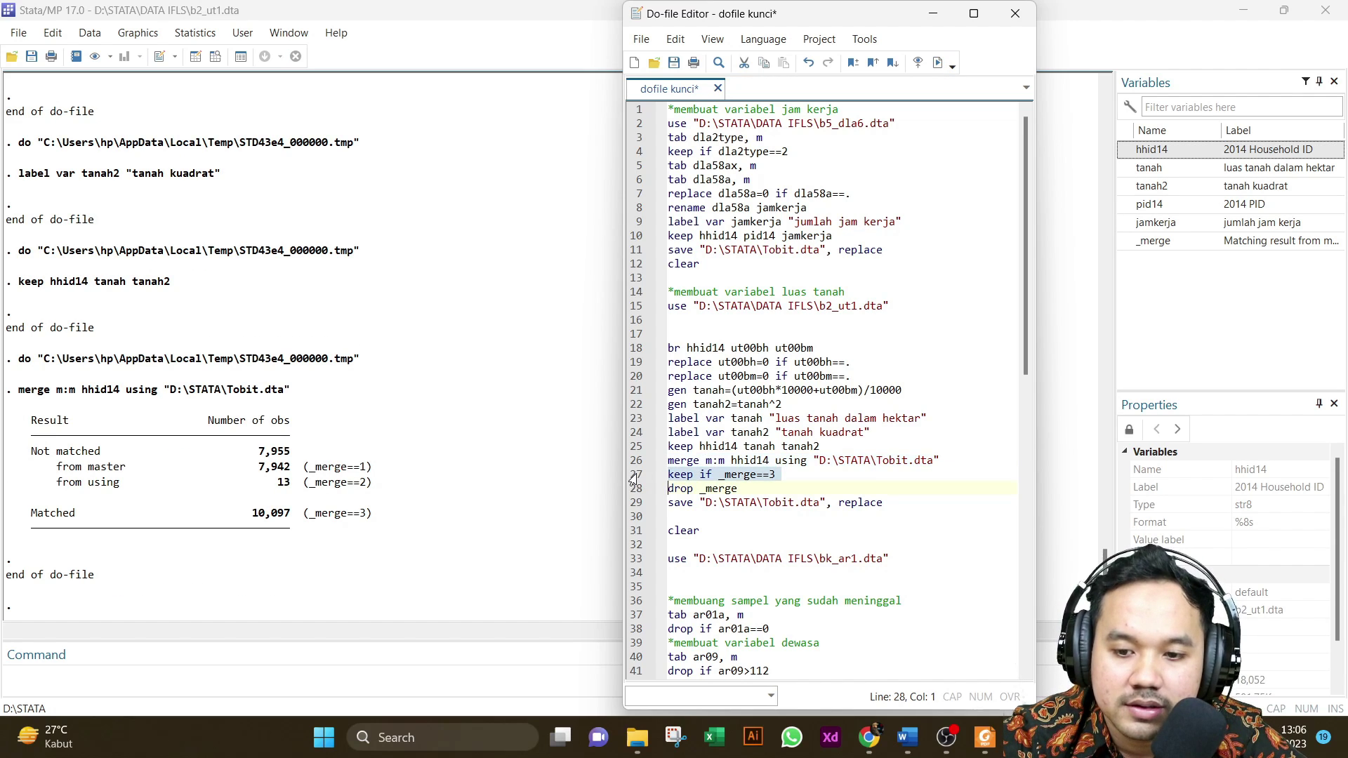
left_click(939, 62)
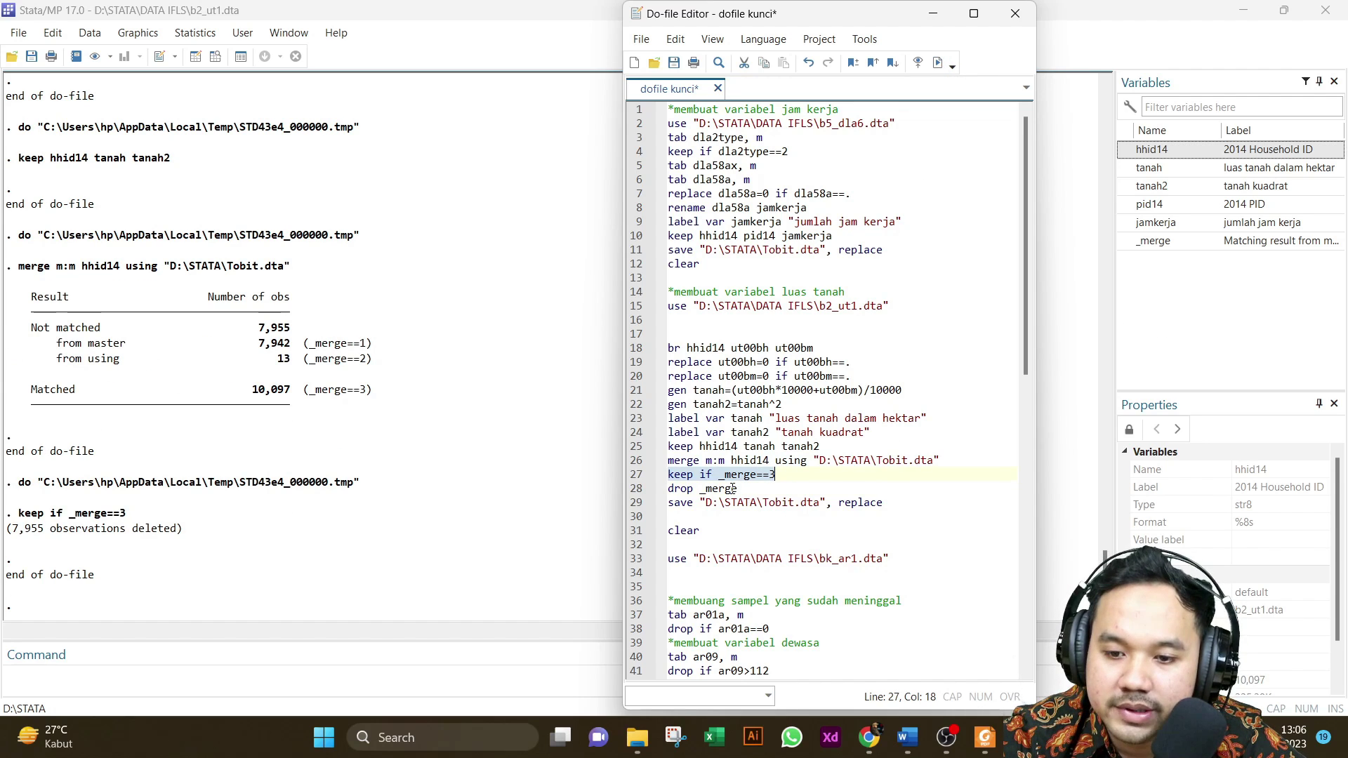
left_click(639, 491)
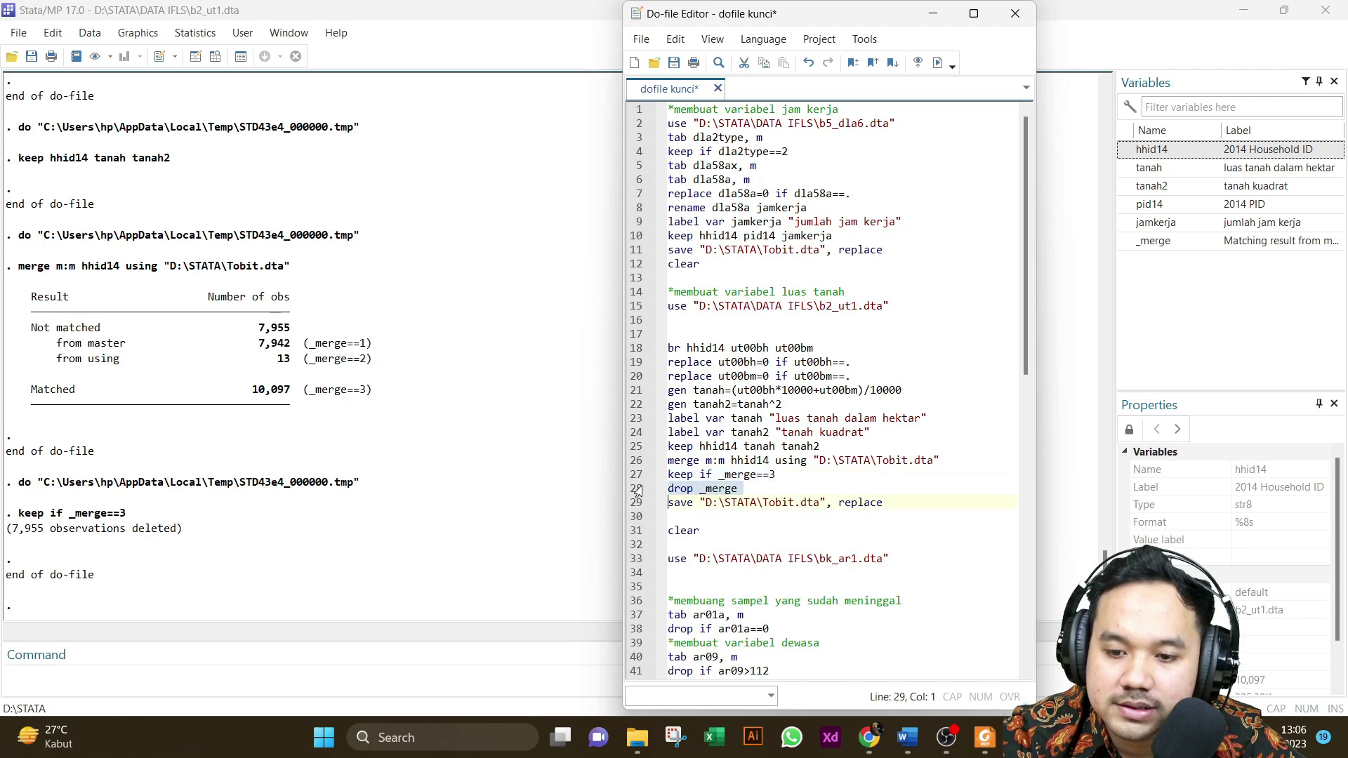
left_click(938, 63)
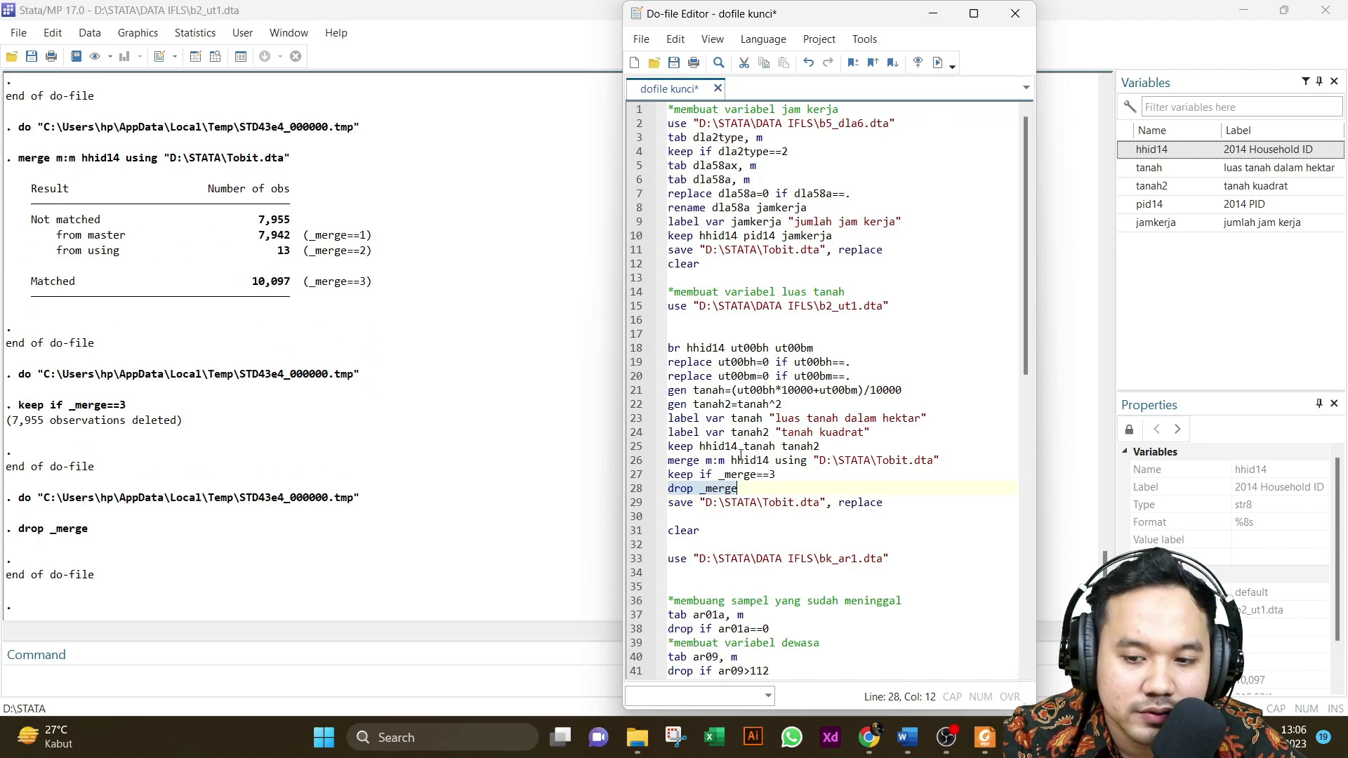
- Run the do-file lines that save the merged land data over D:\STATA\Tobit.dta and clear the dataset from memory
left_click(632, 504)
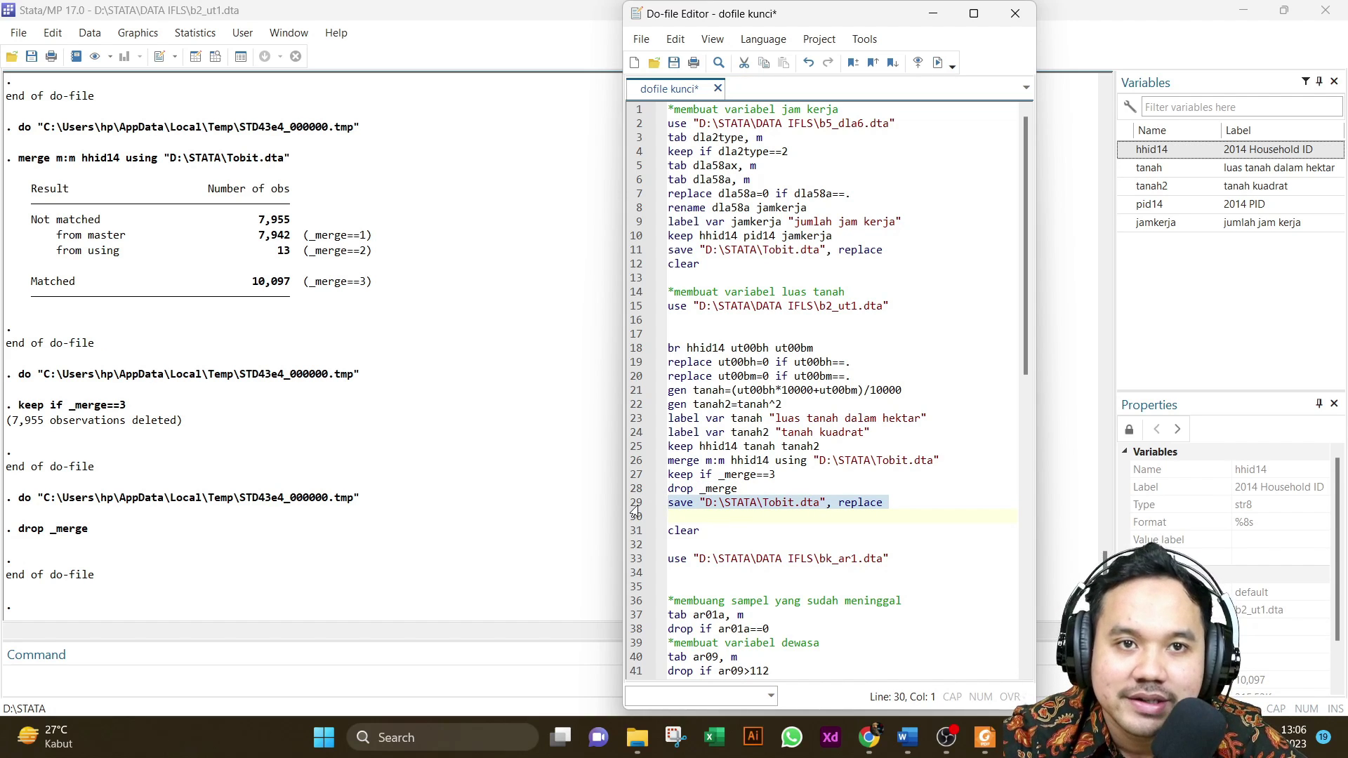
left_click(937, 64)
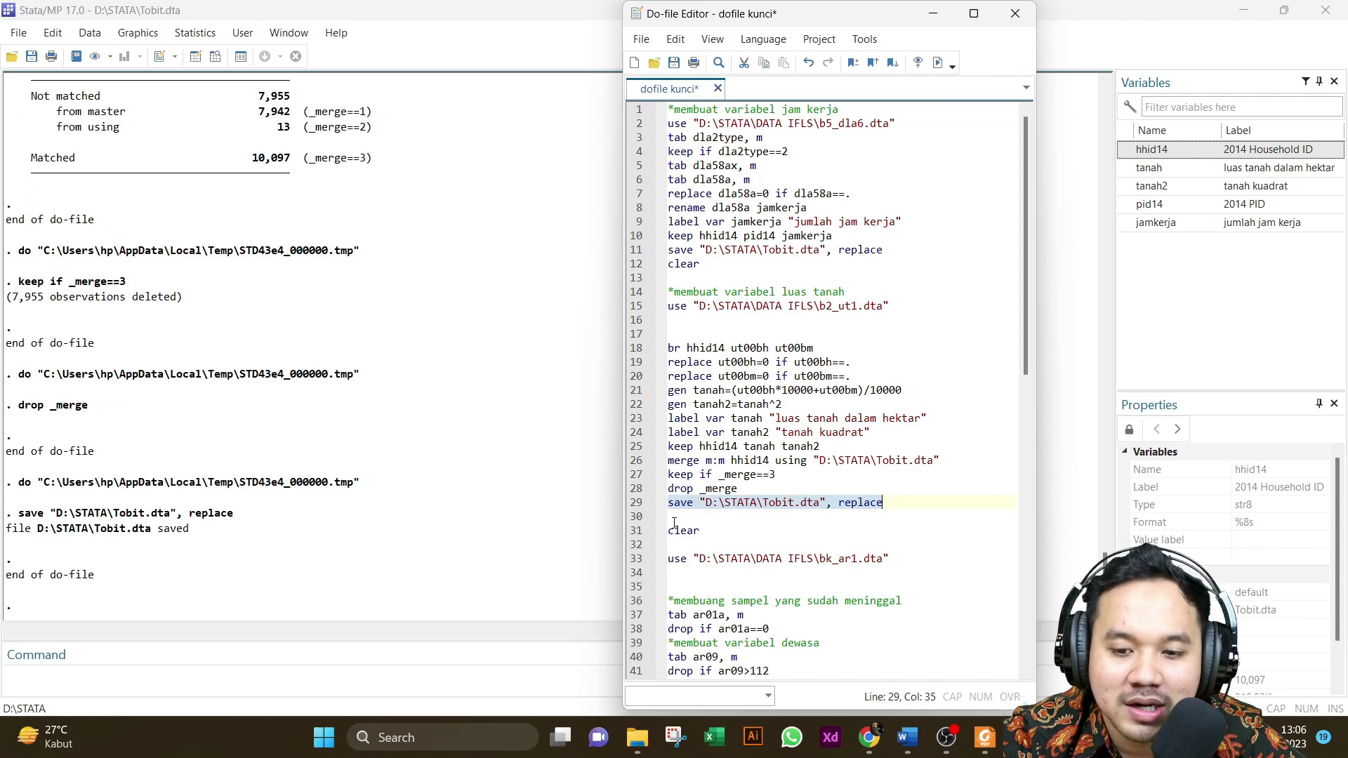
left_click(627, 531)
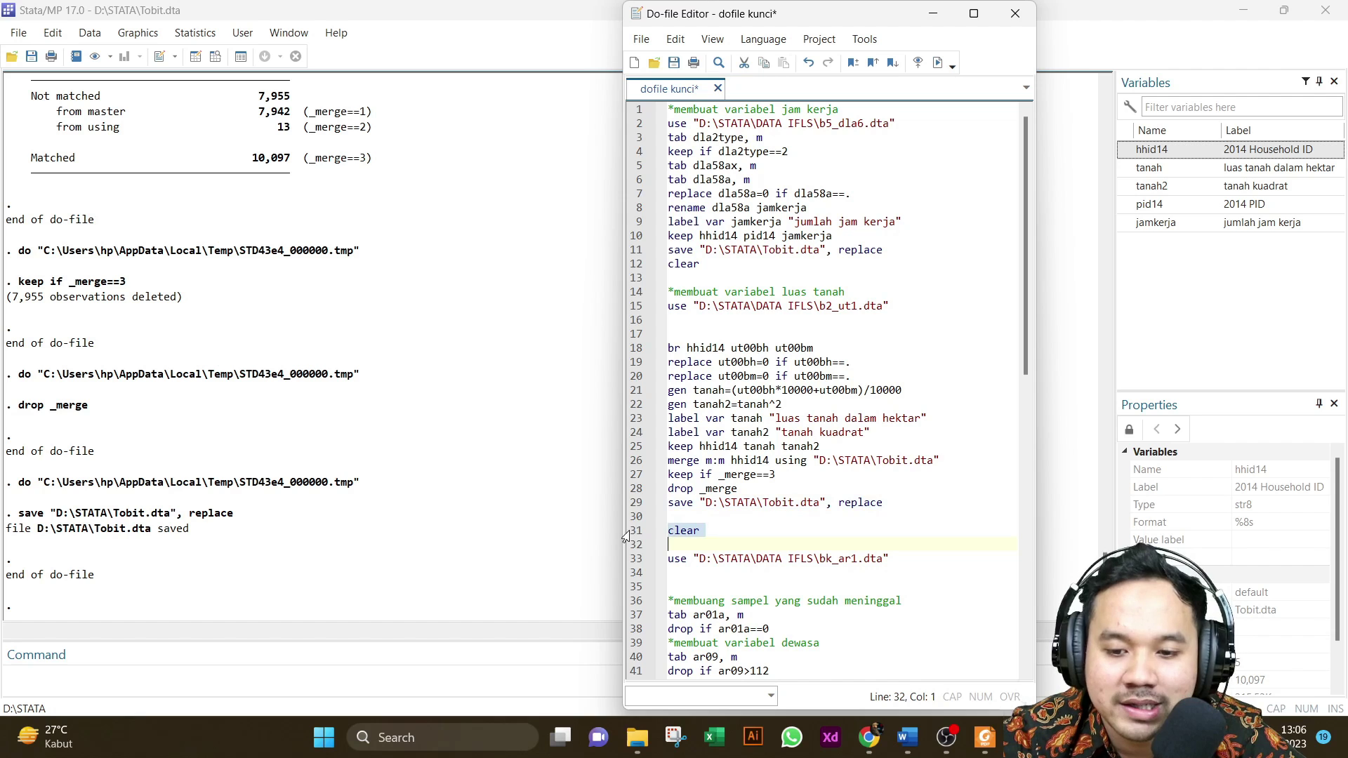
left_click(937, 63)
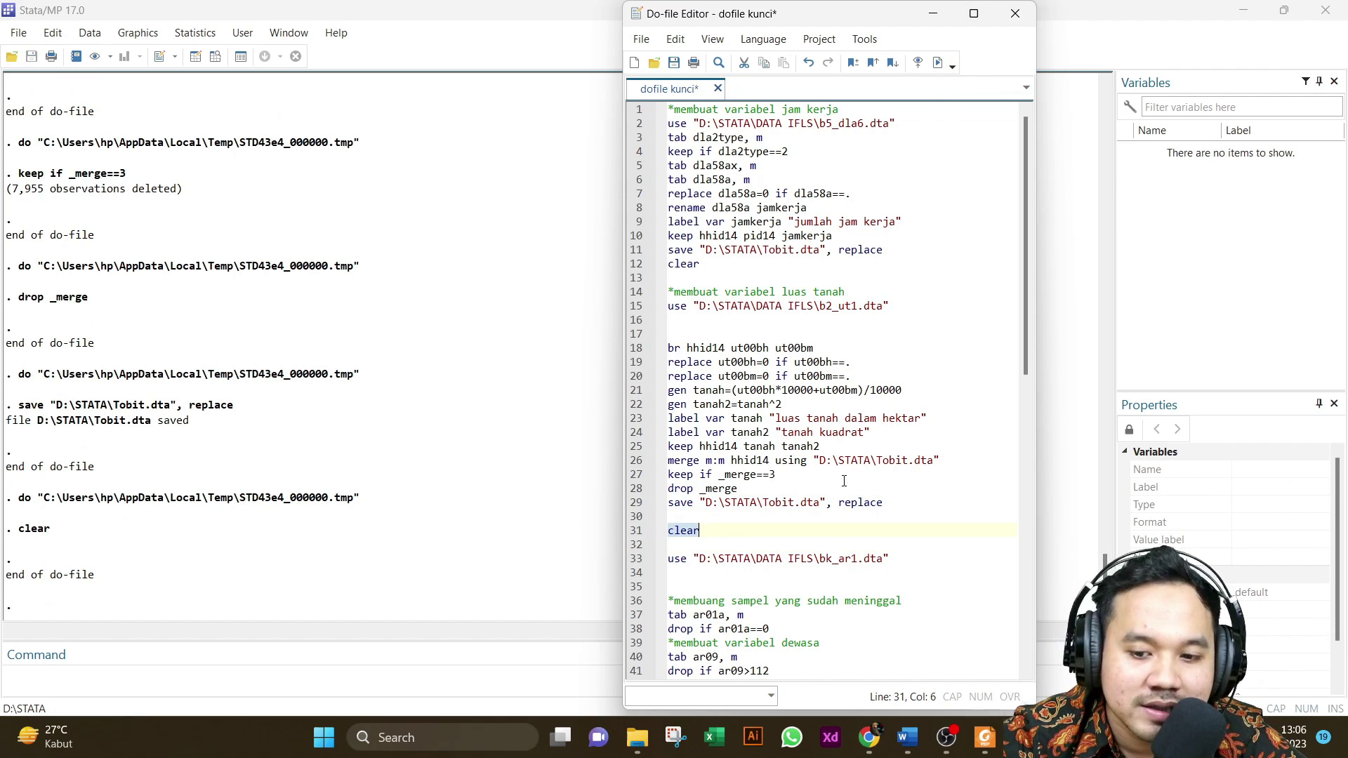
- Run the do-file lines that load bk_ar1.dta and tabulate ar01a with missing values
scroll(844, 481, "down", 2)
scroll(844, 481, "down", 2)
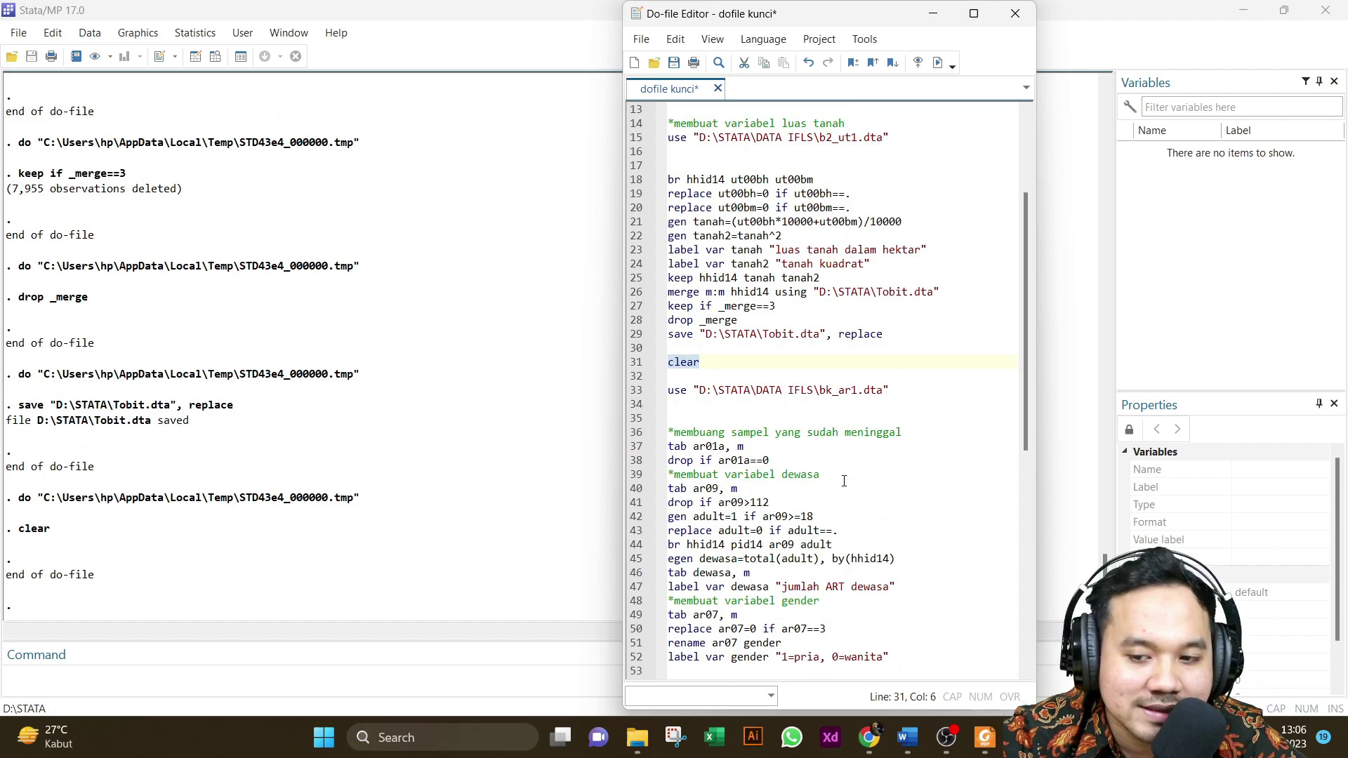
left_click(844, 481)
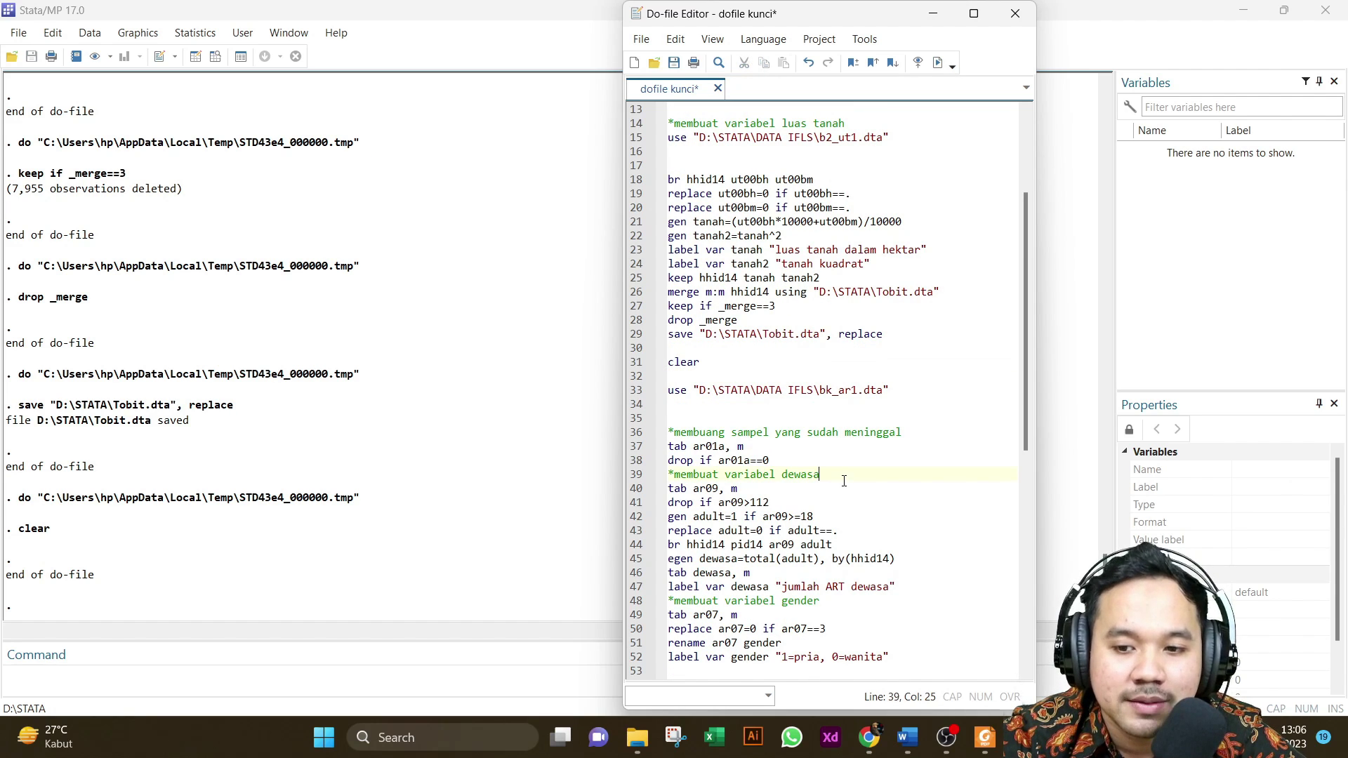
left_click(635, 391)
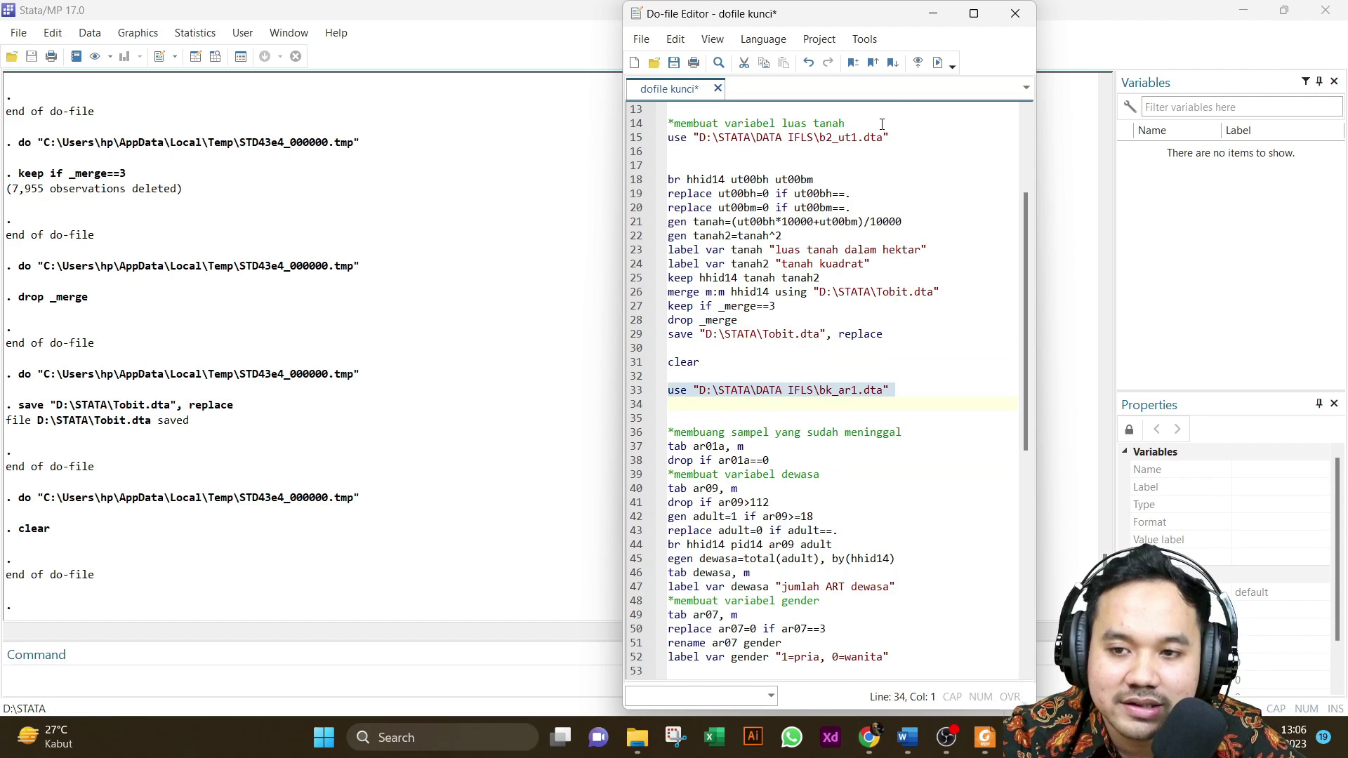
left_click(937, 63)
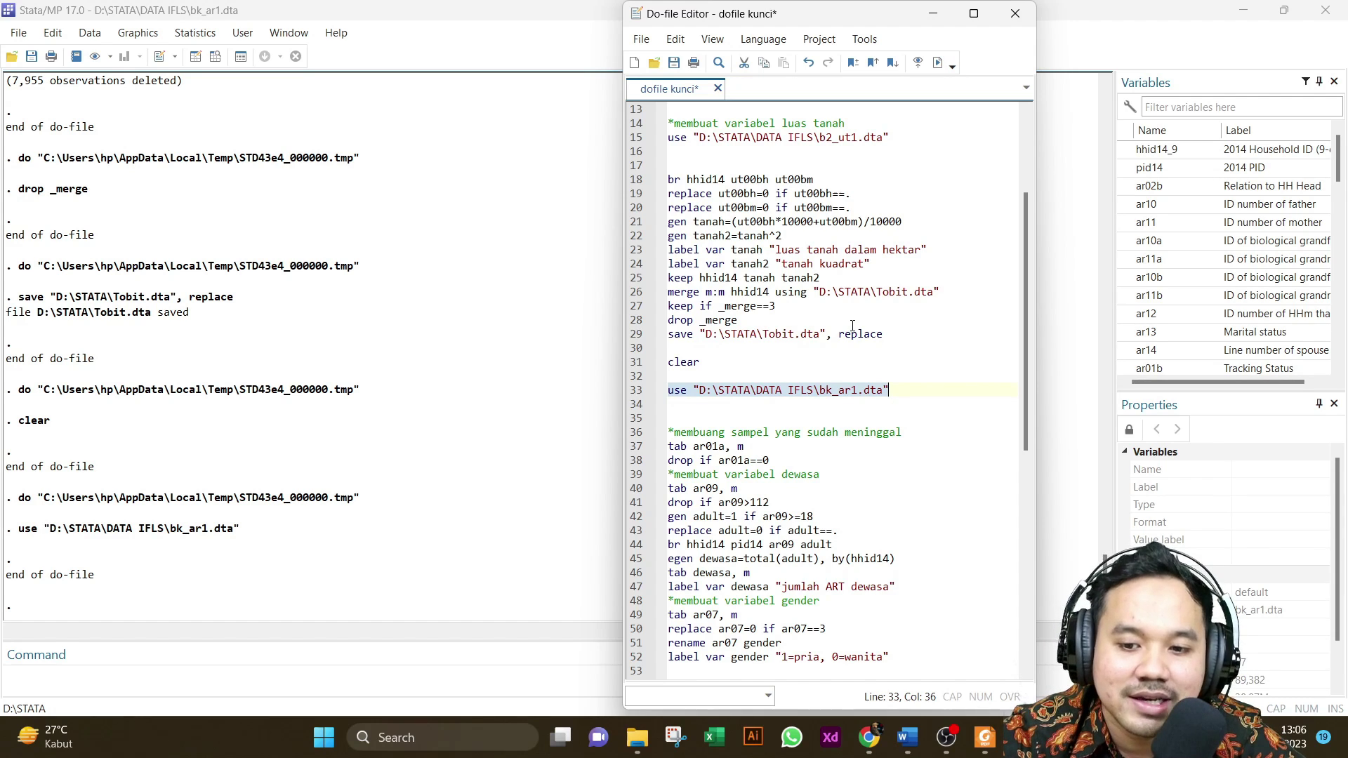
left_click(630, 449)
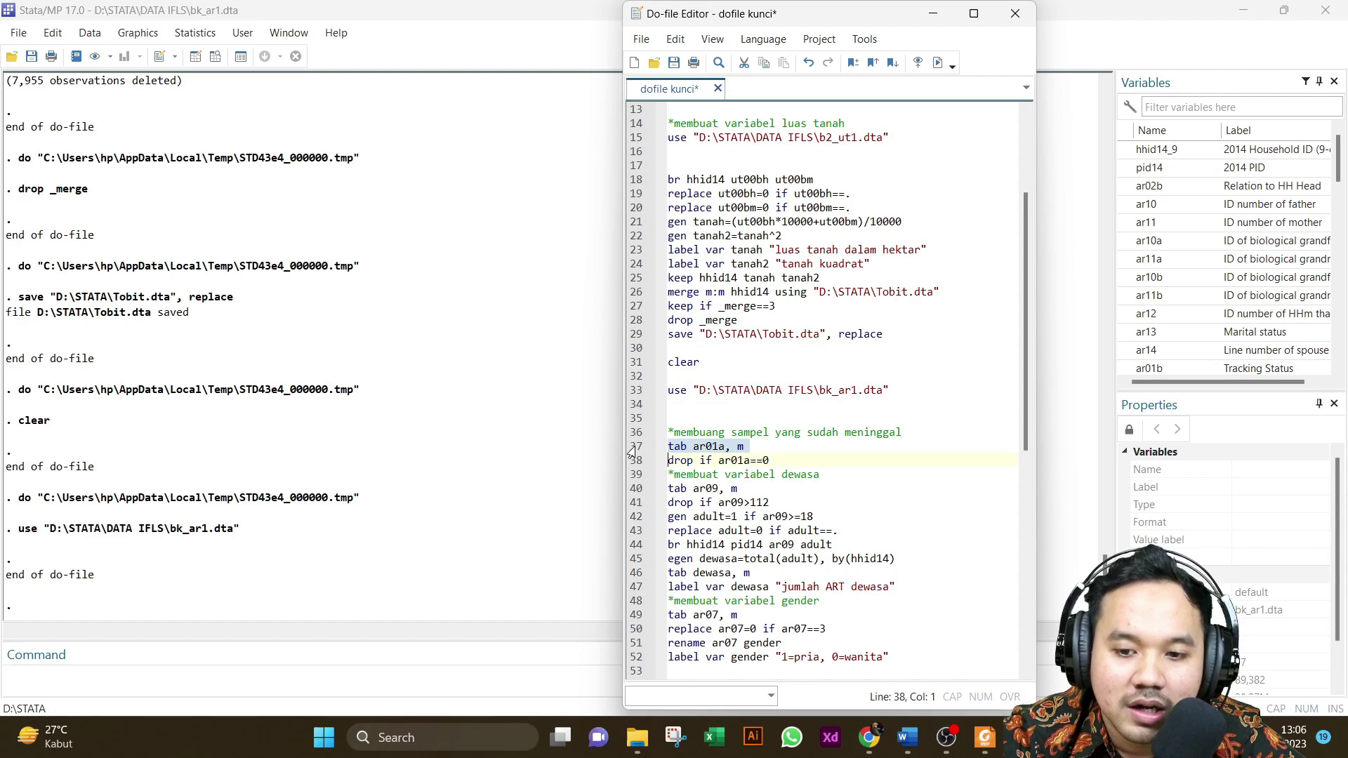
left_click(935, 63)
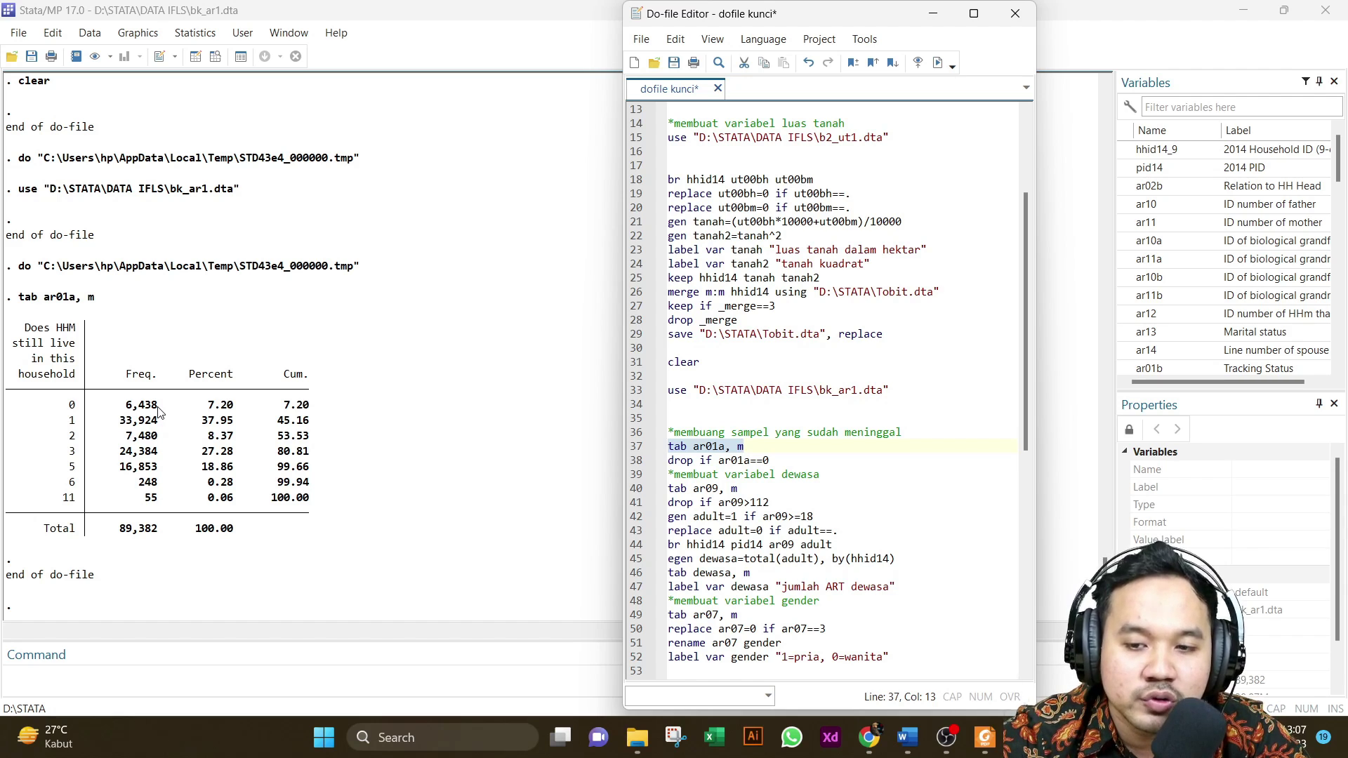
- Run the do-file lines that drop observations with ar01a==0 and tabulate ar09 with missing values, and review the age distribution
left_click(631, 463)
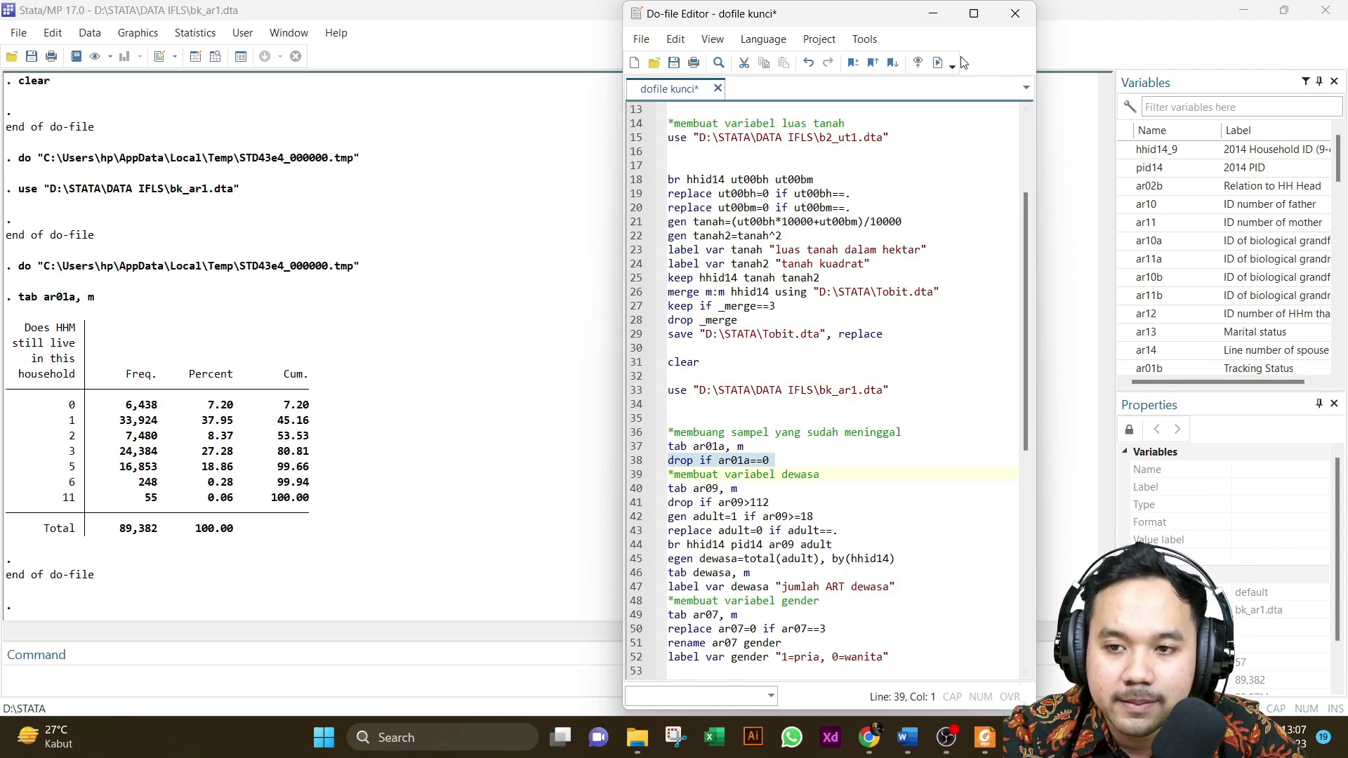
left_click(938, 62)
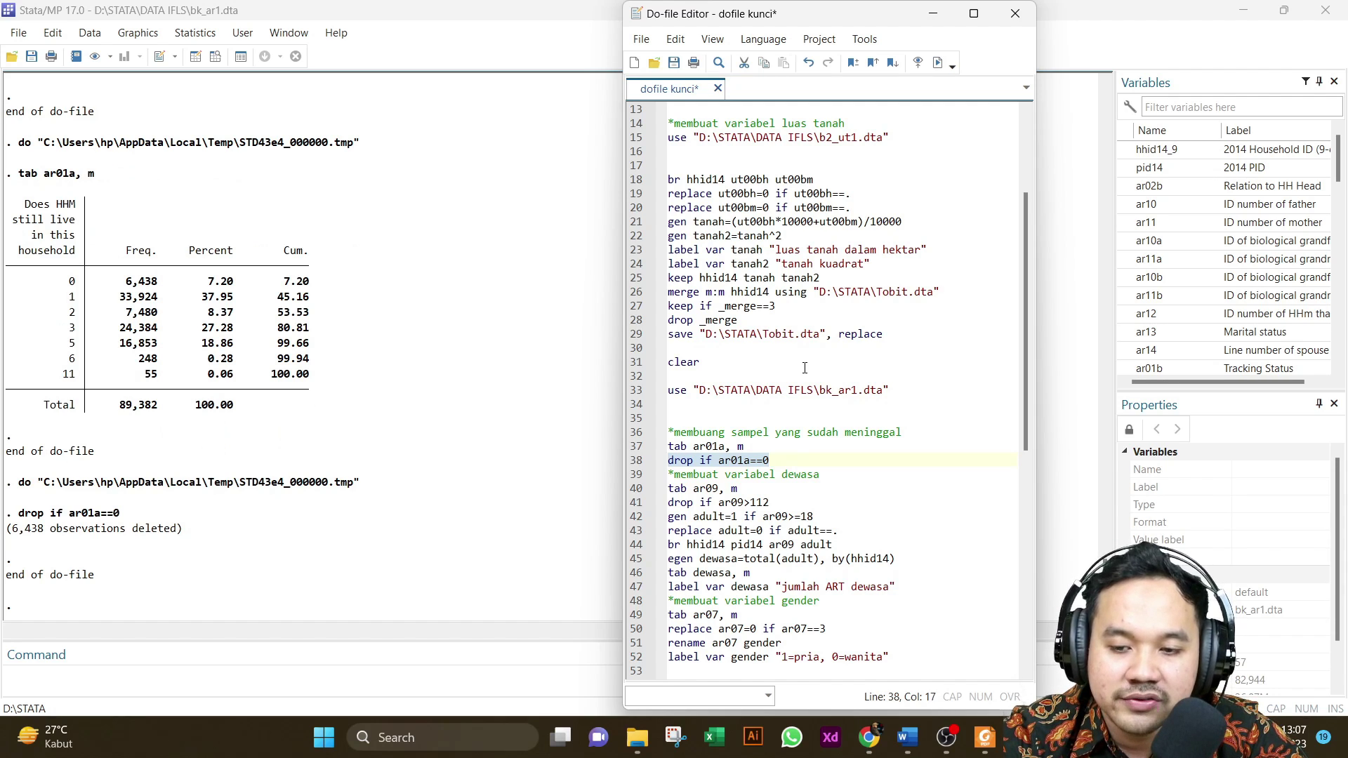
left_click(629, 490)
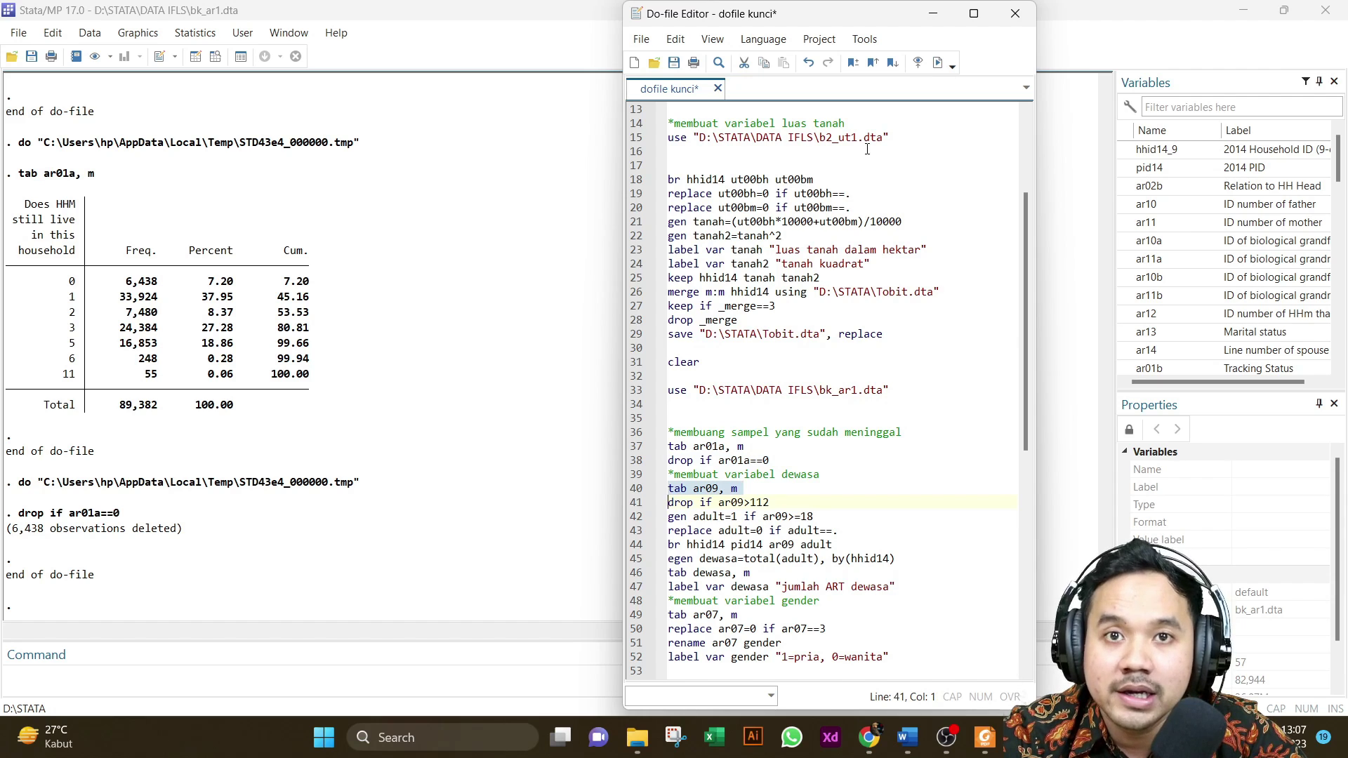
left_click(938, 63)
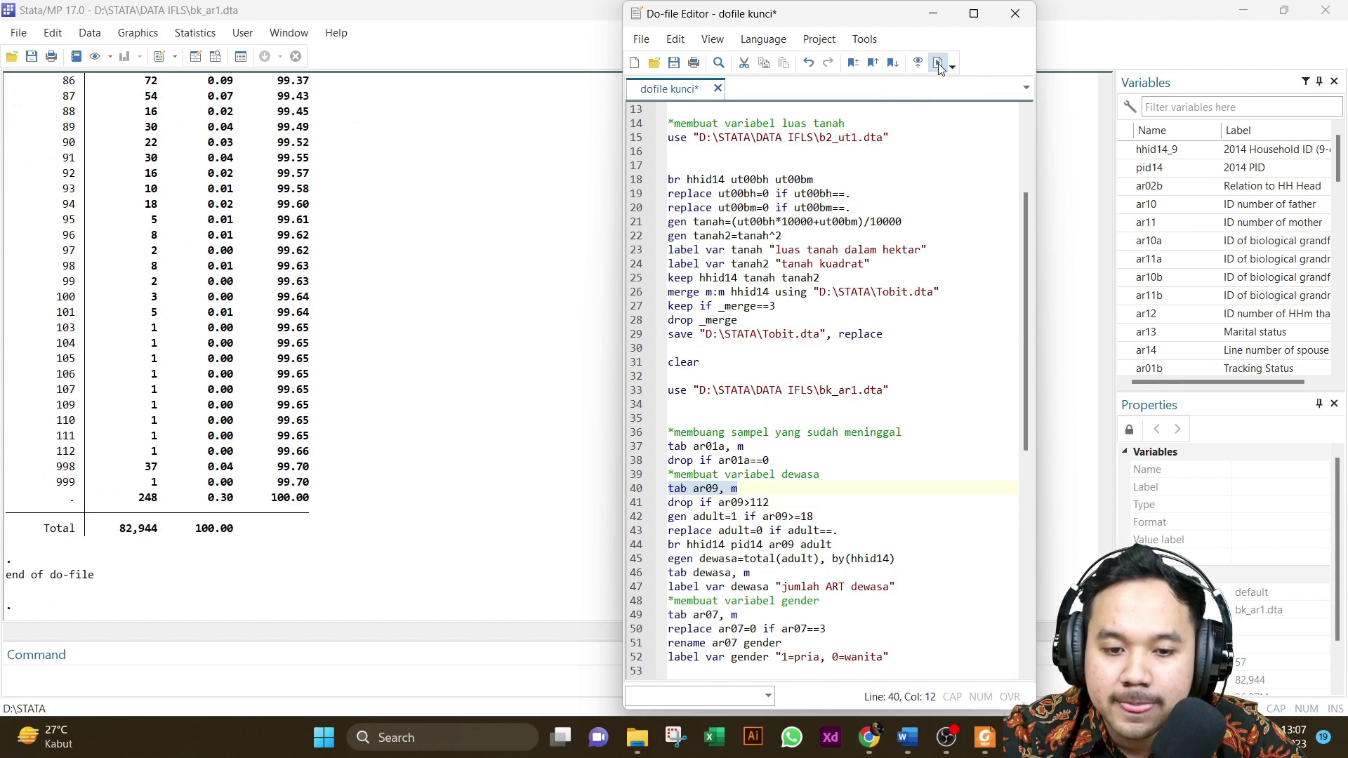
scroll(414, 303, "up", 4)
scroll(414, 304, "up", 8)
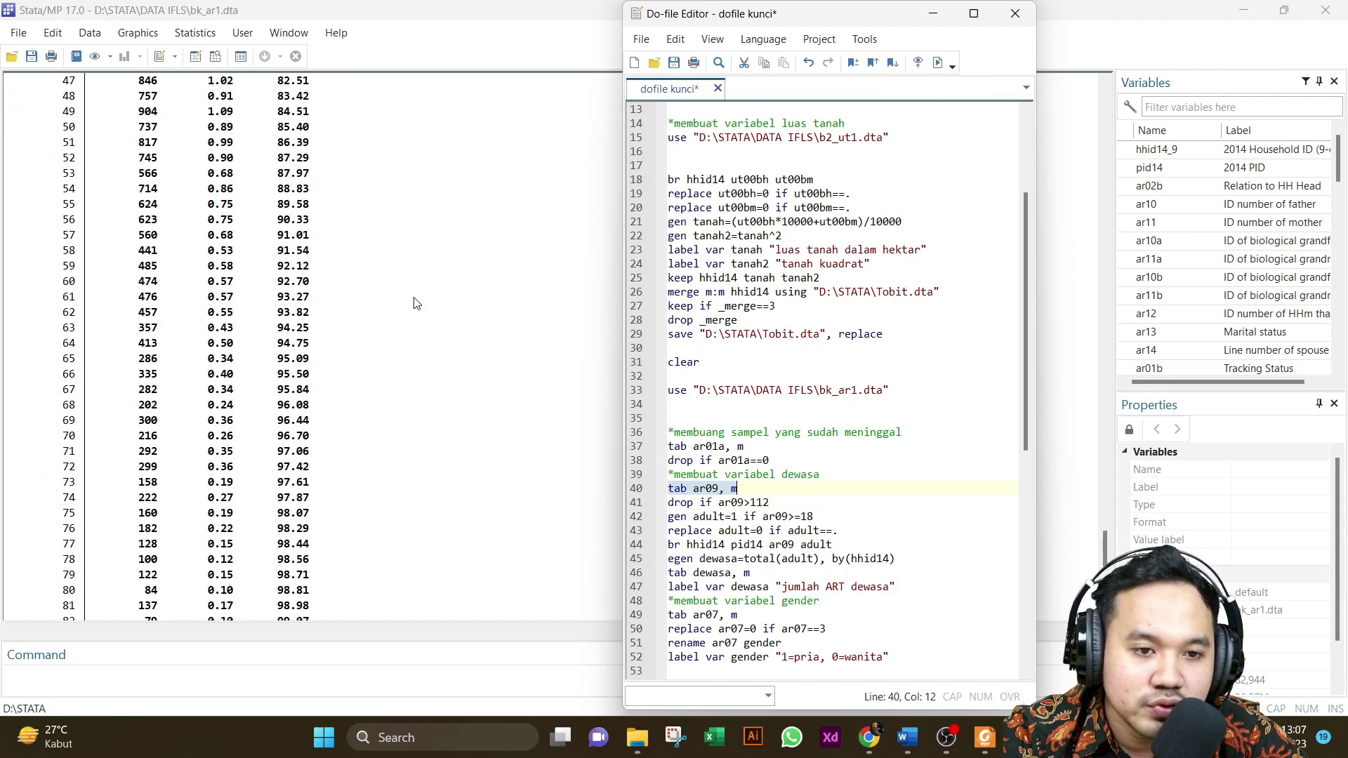
scroll(414, 303, "up", 18)
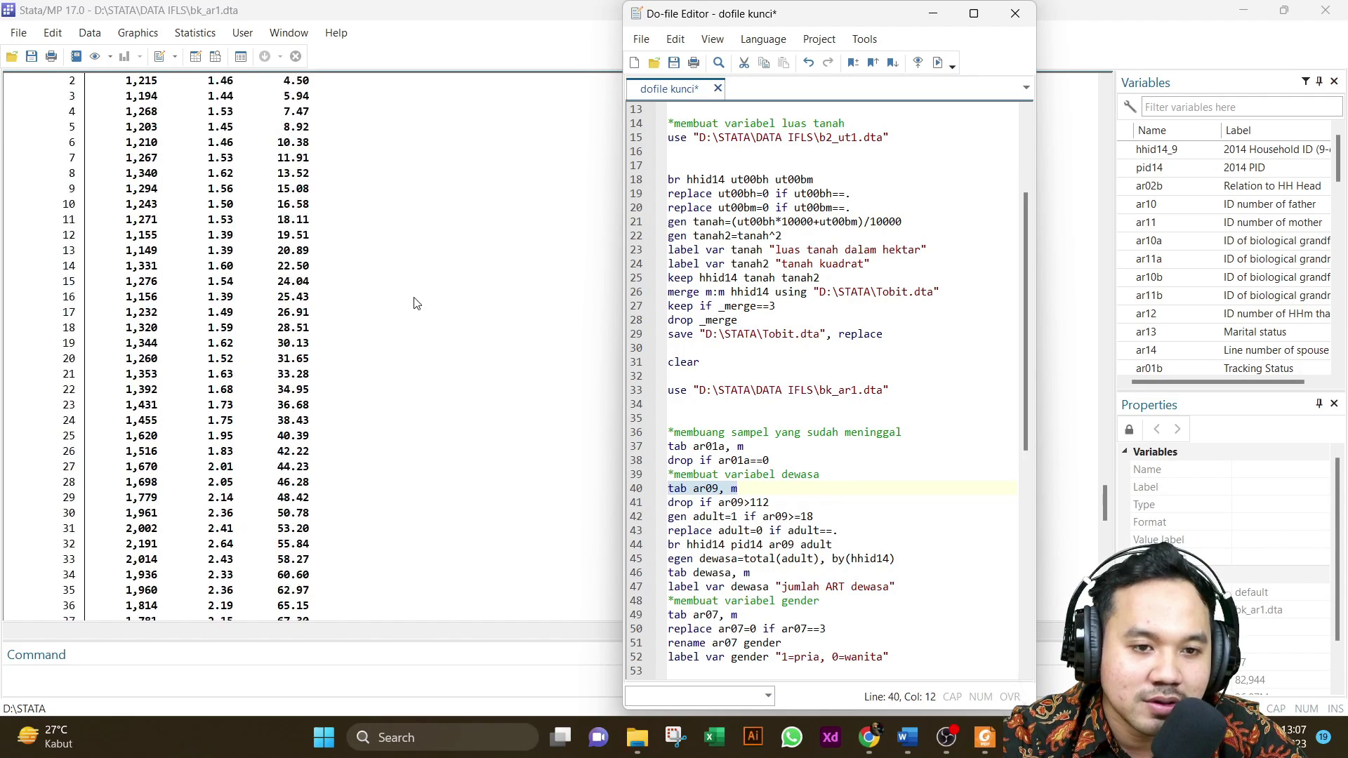
scroll(414, 303, "down", 9)
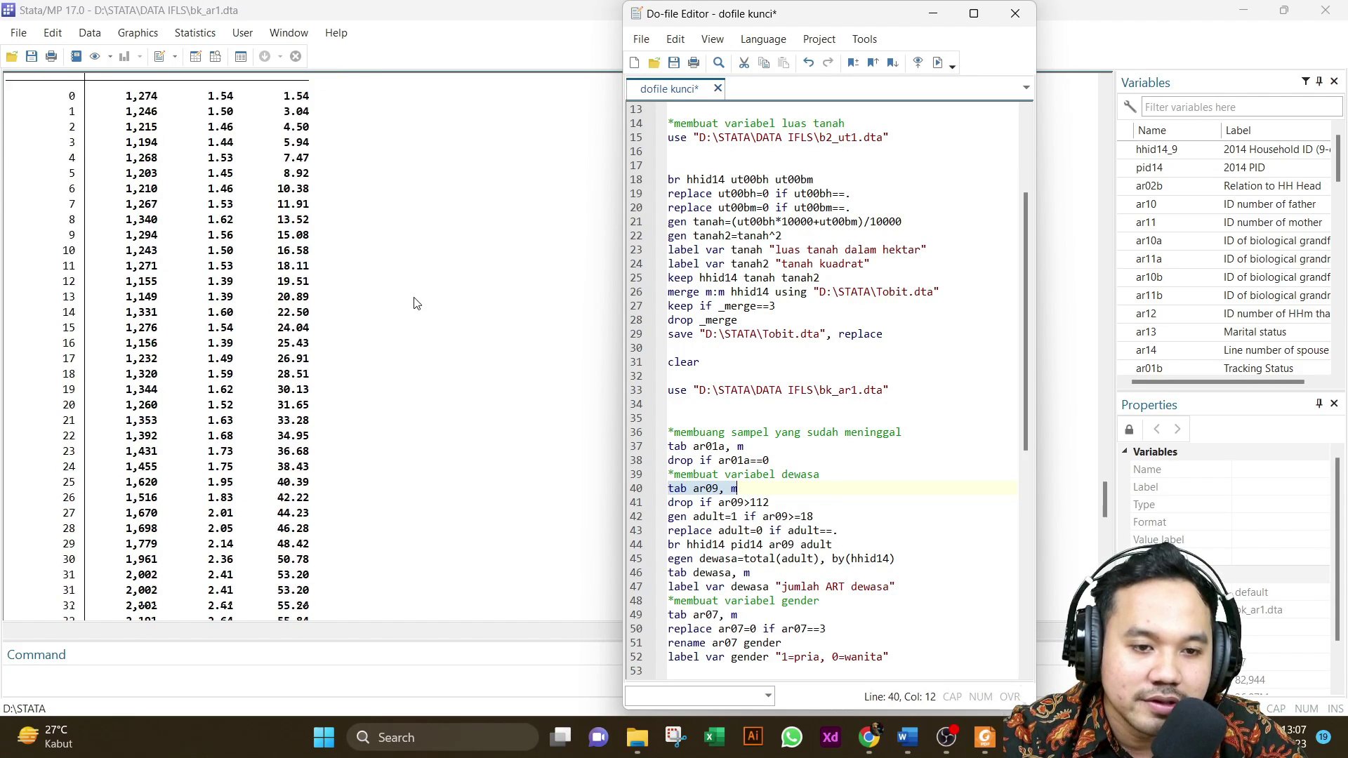
scroll(414, 303, "down", 18)
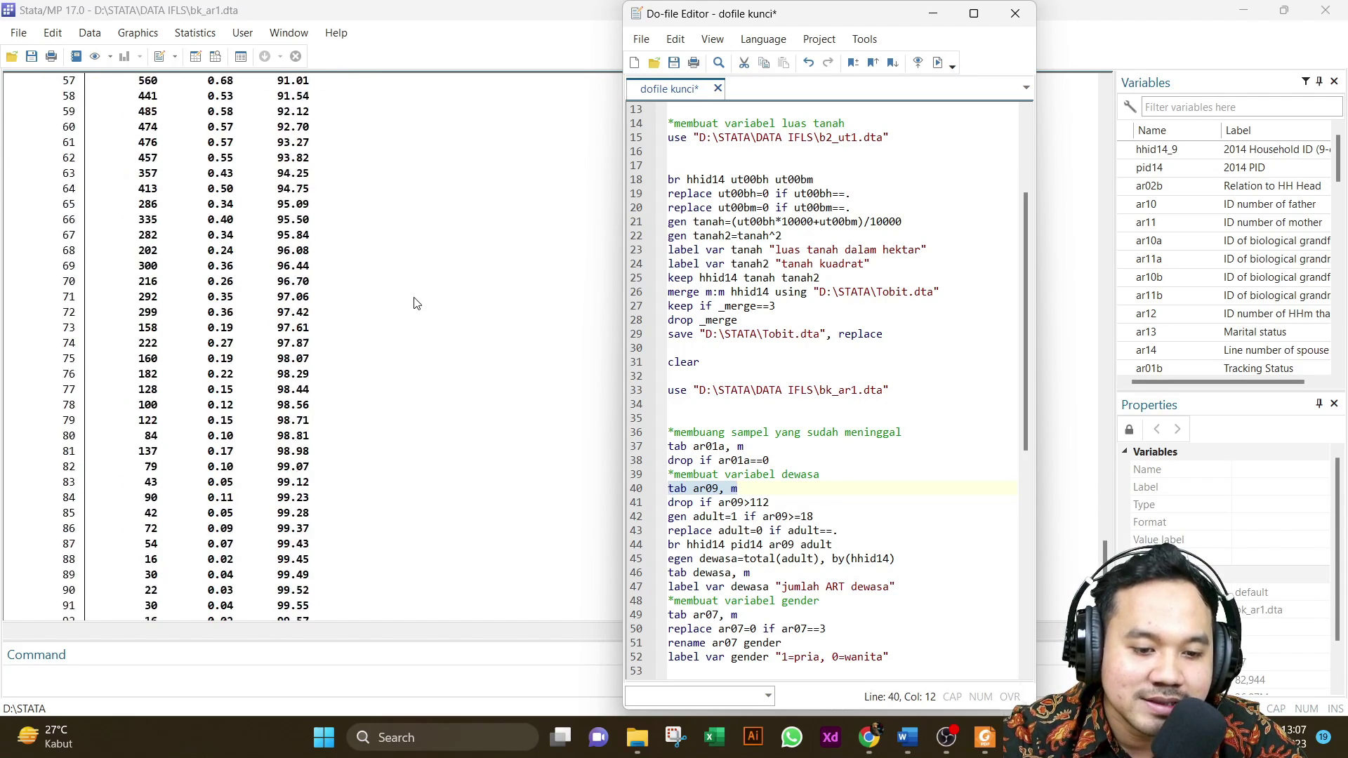
scroll(414, 303, "down", 5)
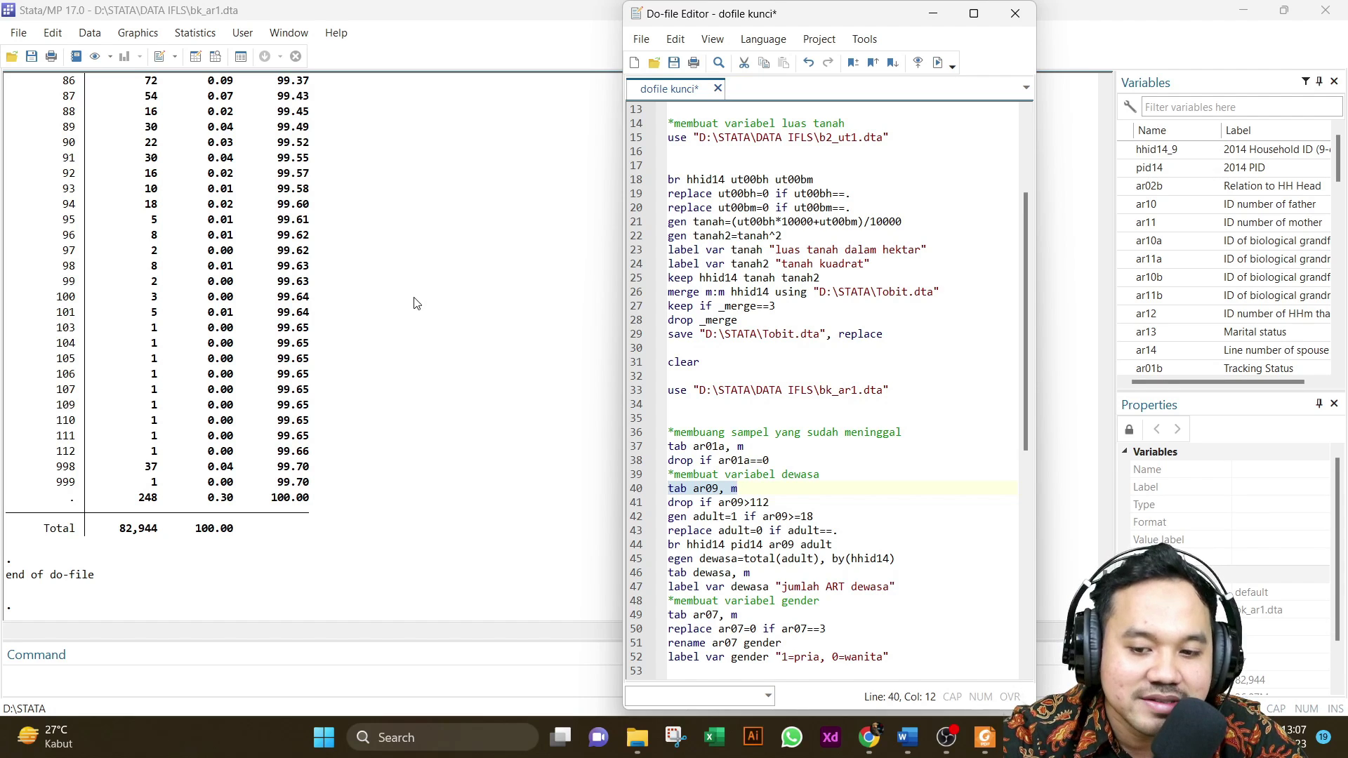
- Run the do-file lines that drop observations with ar09>112 and code adult as 1 if ar09>=18 and 0 if missing
left_click(636, 504)
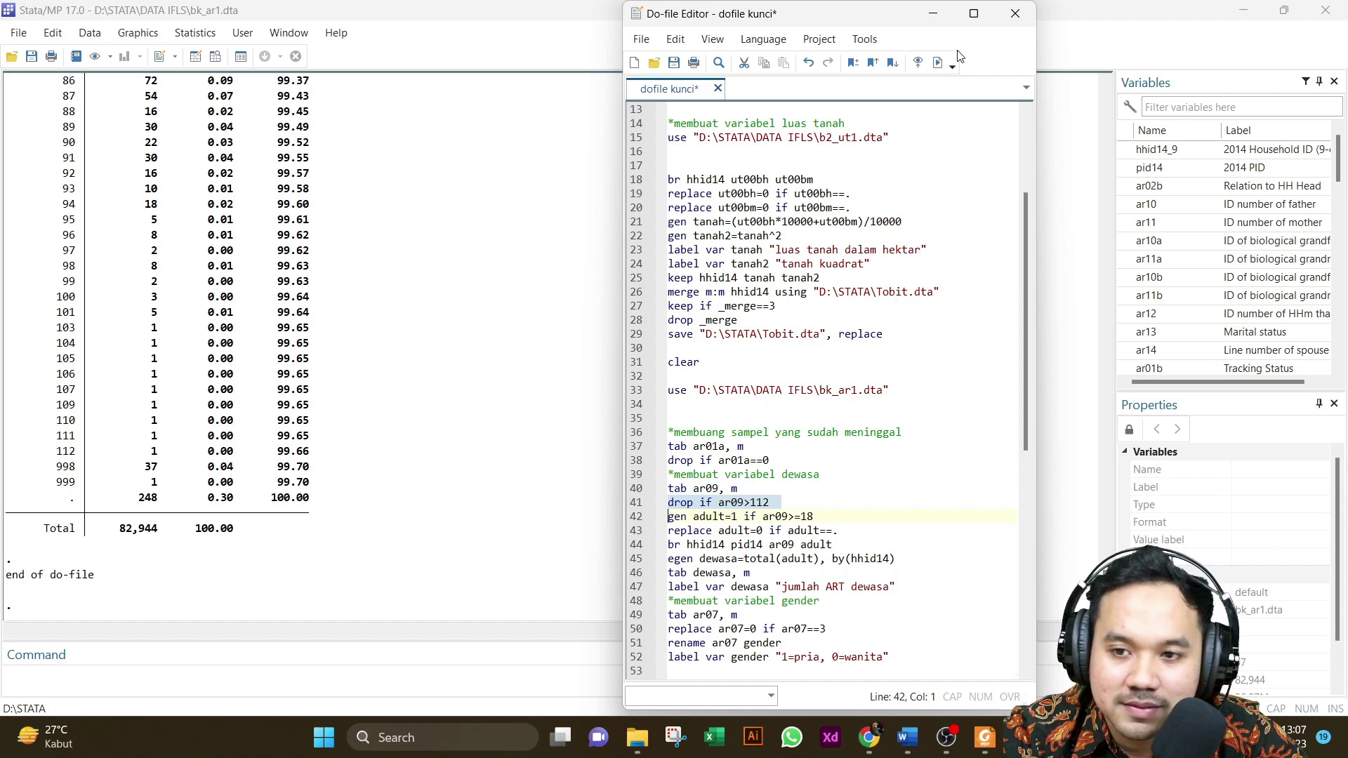
left_click(939, 63)
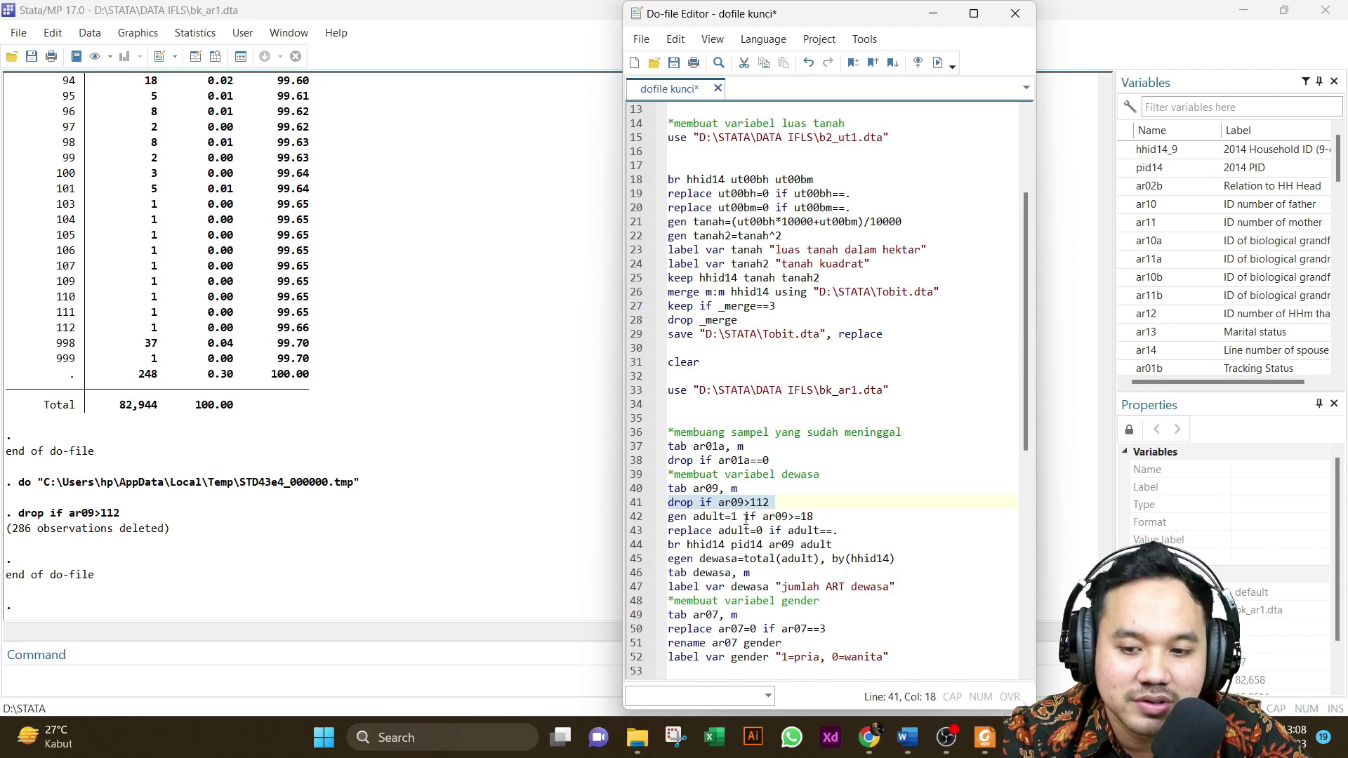
left_click(627, 517)
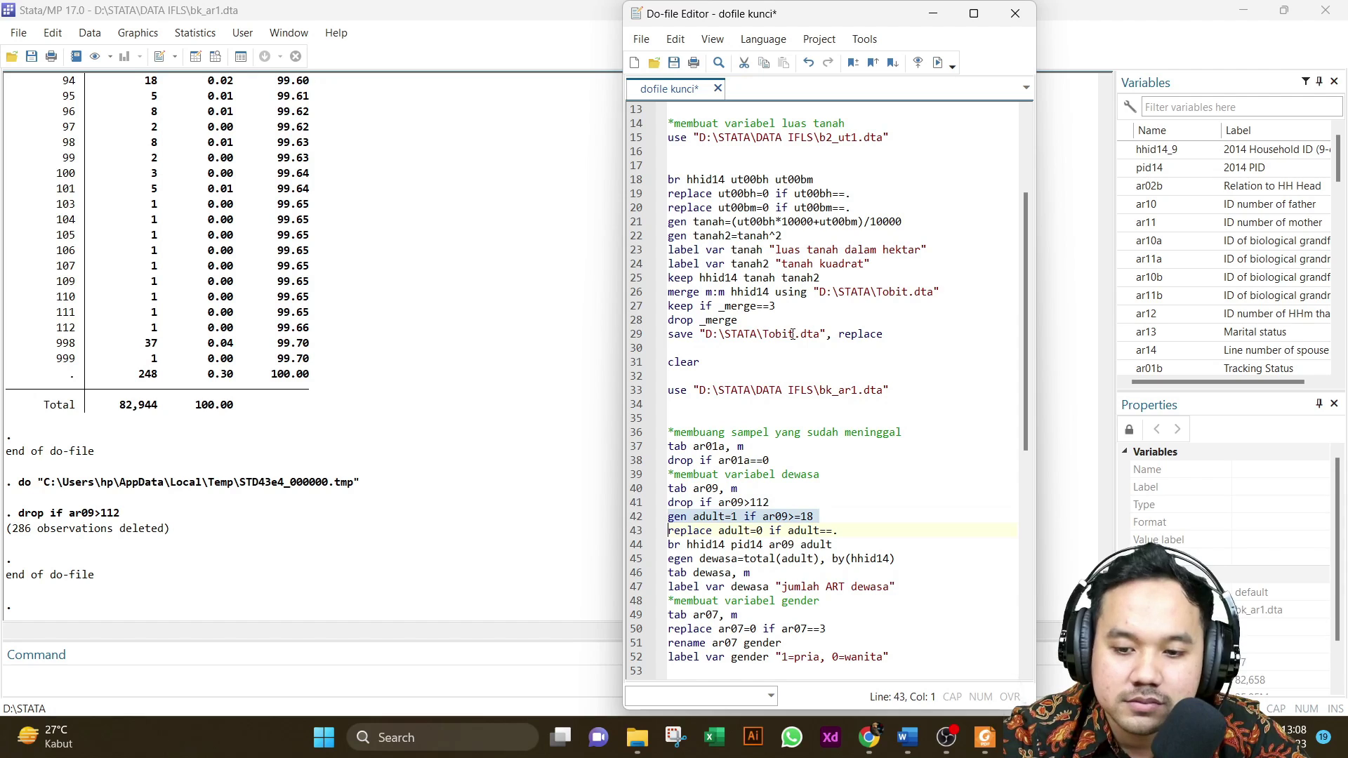
left_click(937, 62)
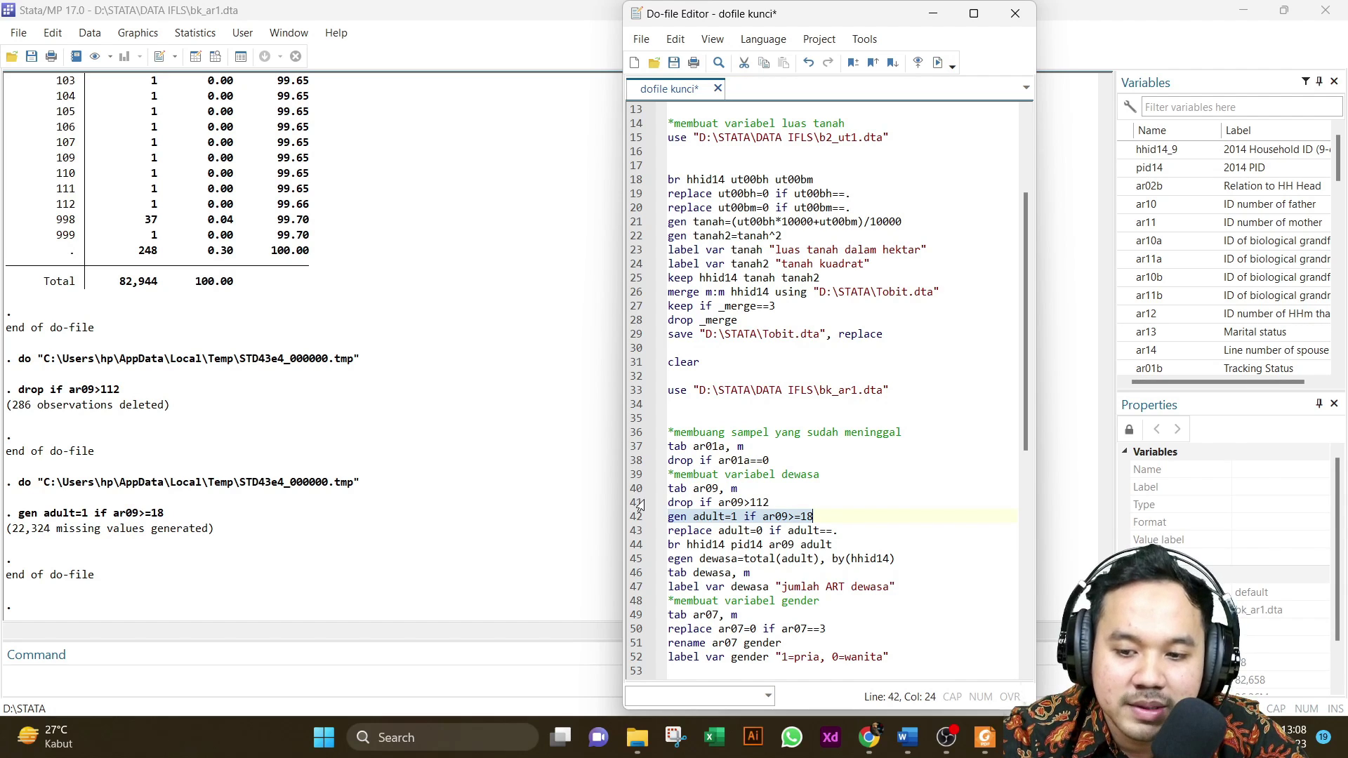
left_click(634, 532)
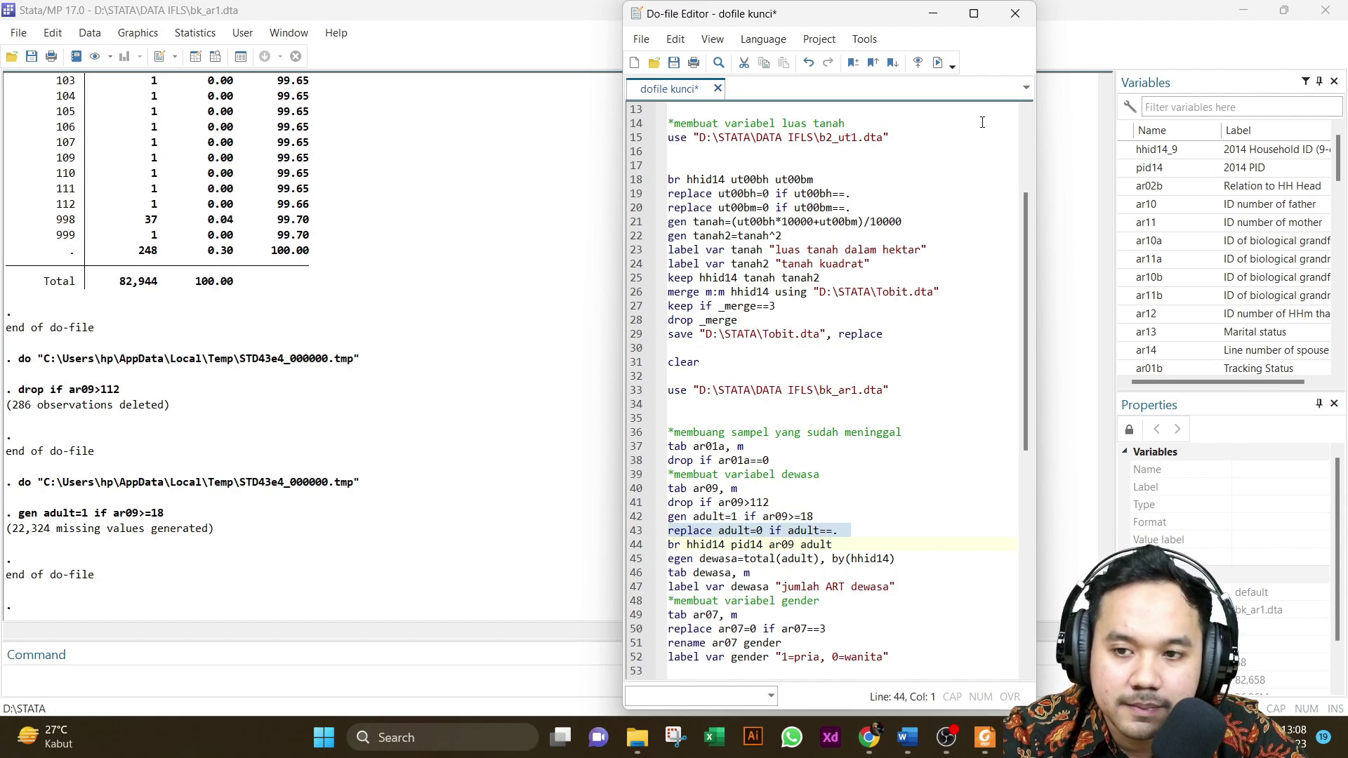
left_click(937, 62)
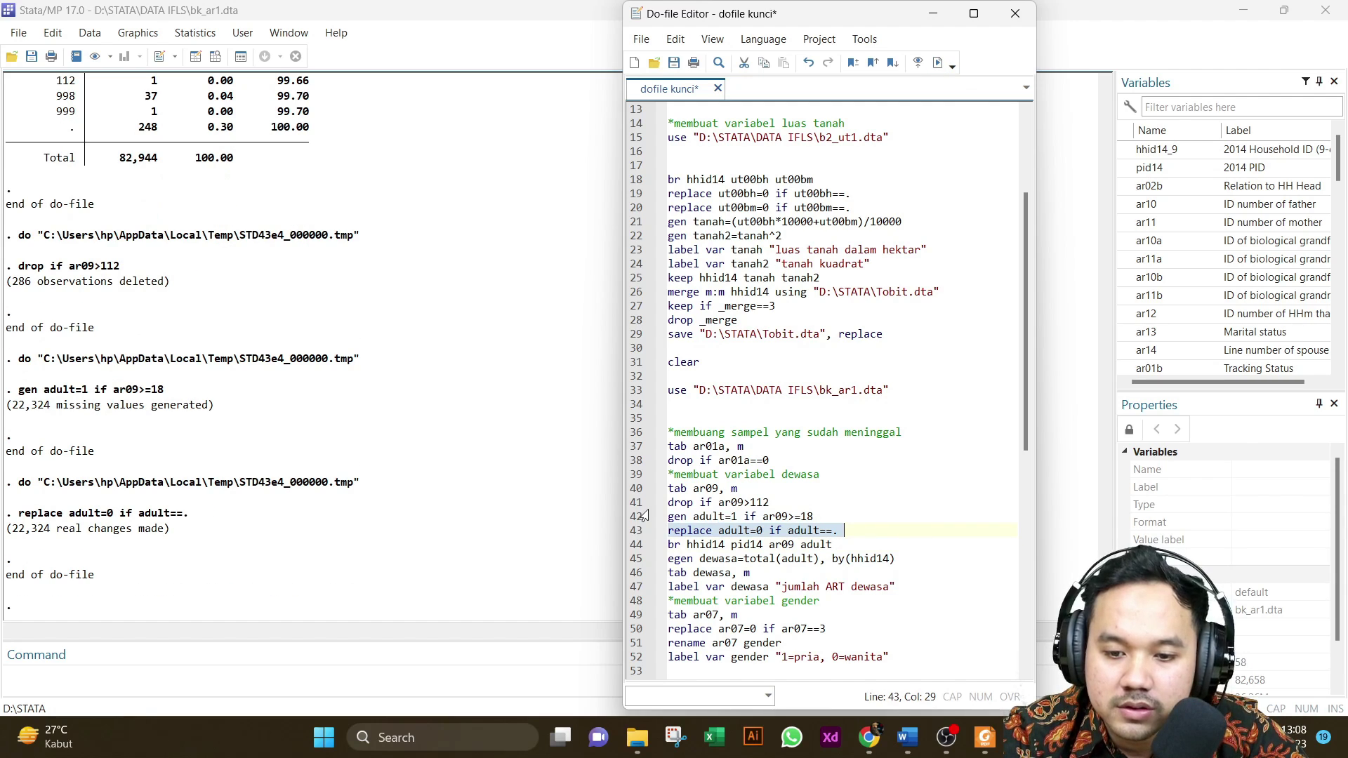
- Run the do-file line that browses hhid14, pid14, ar09 and adult, and check the adult coding against age
left_click(635, 546)
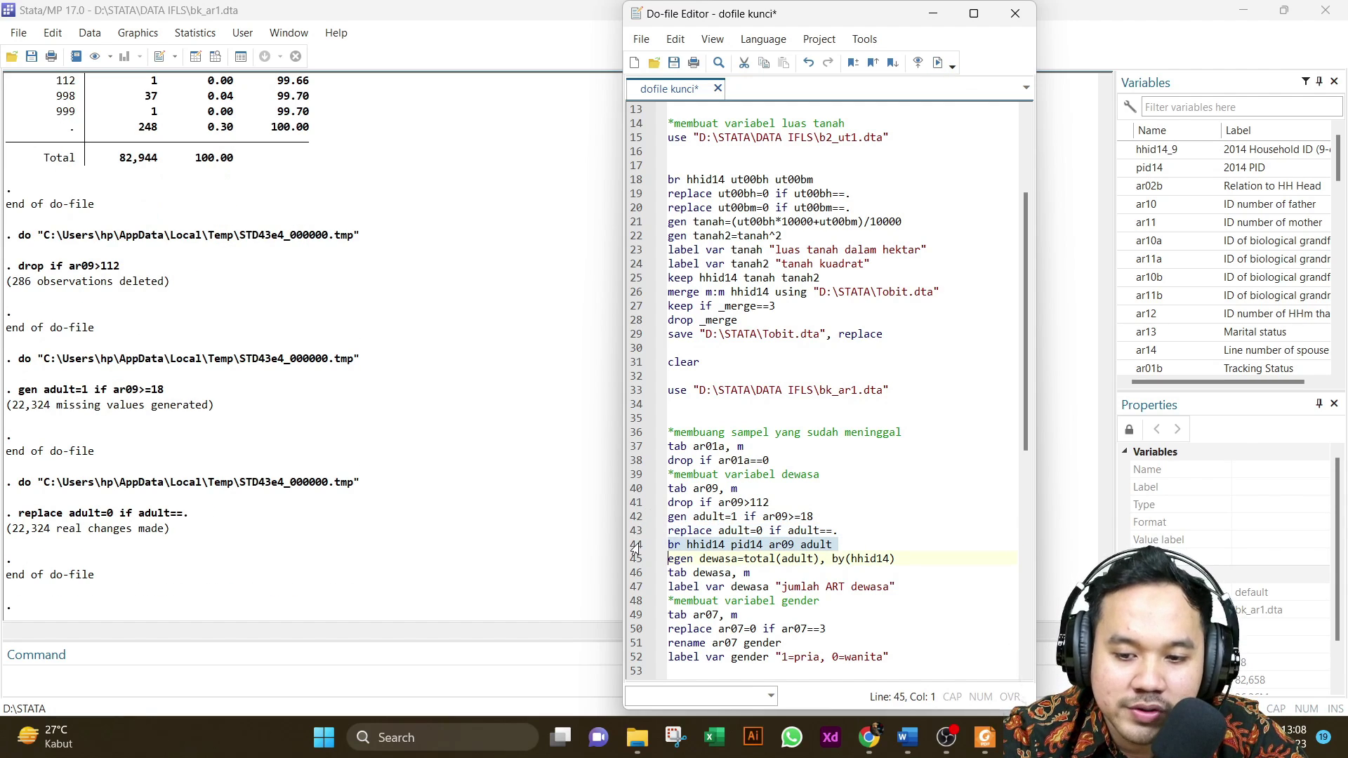
left_click(939, 63)
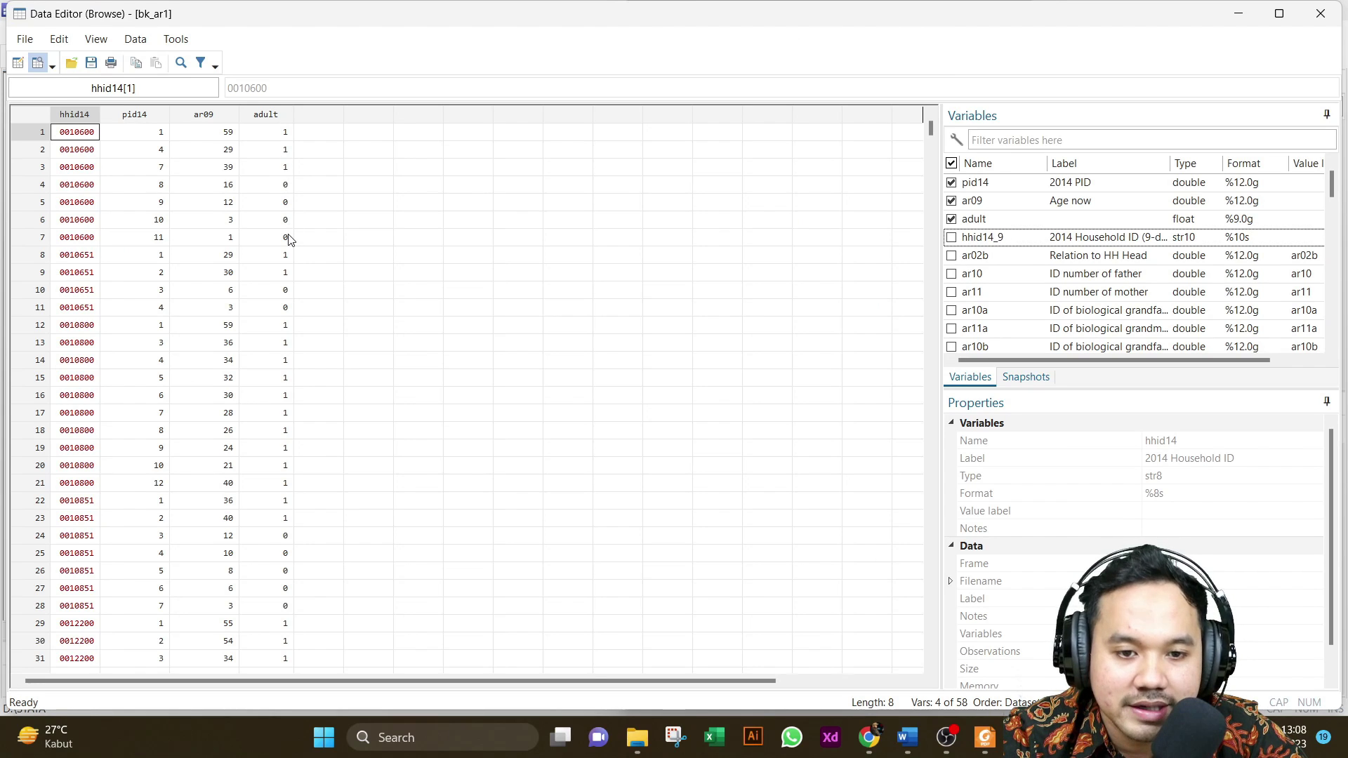
scroll(289, 239, "down", 20)
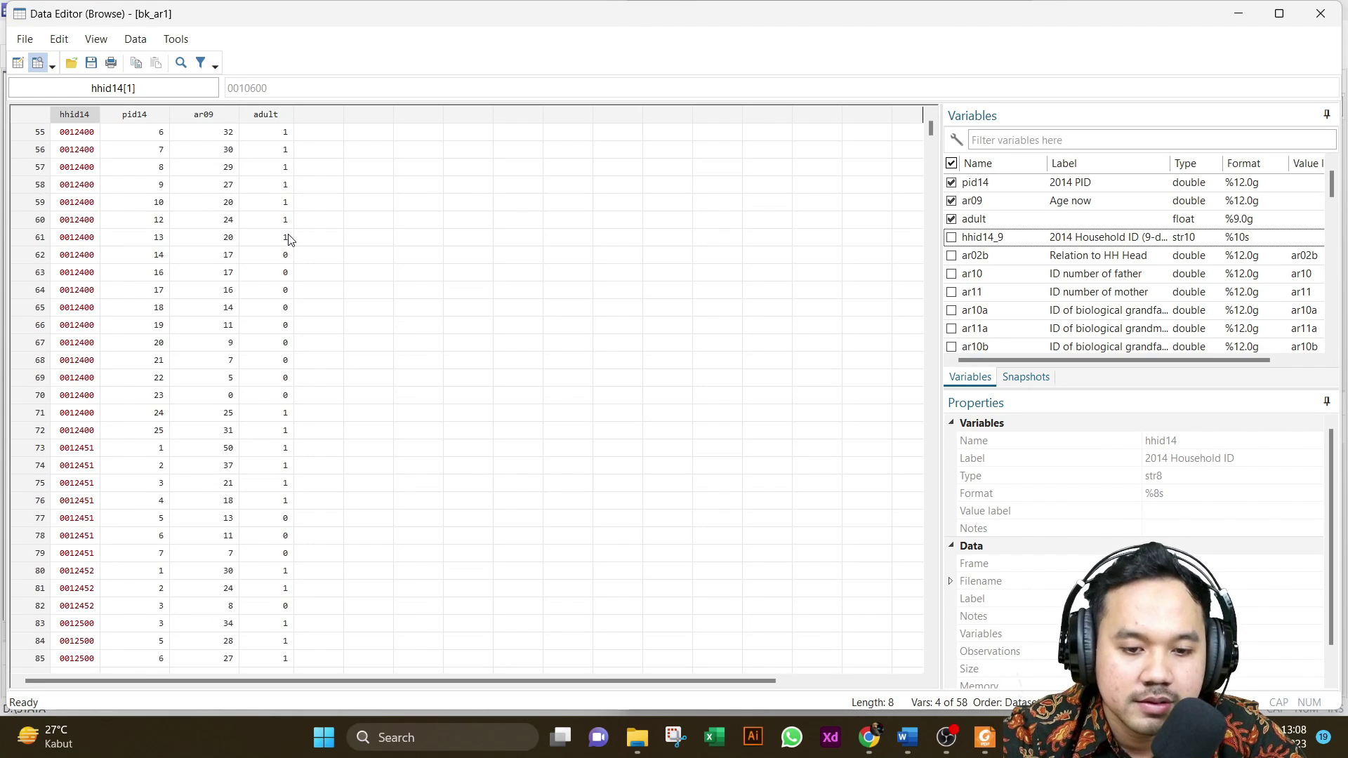
scroll(289, 239, "up", 20)
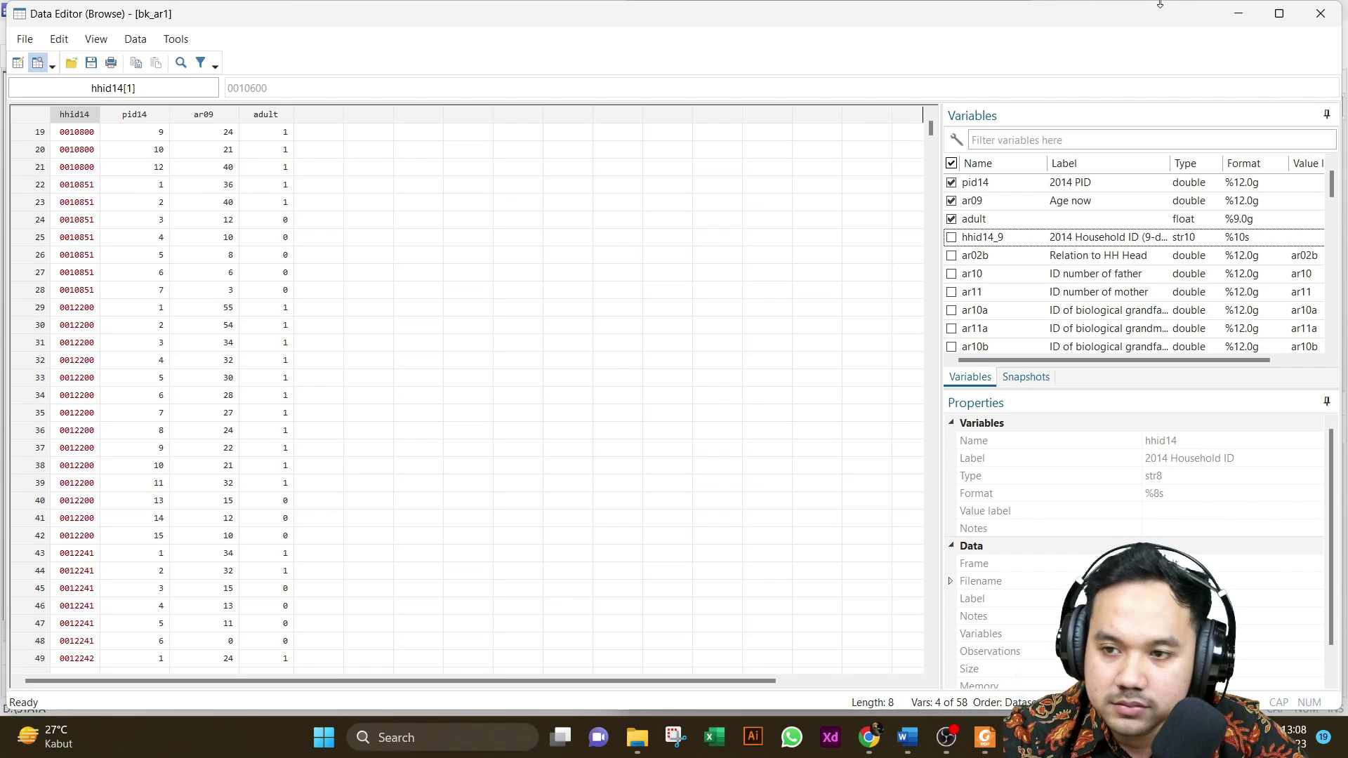
left_click(1319, 13)
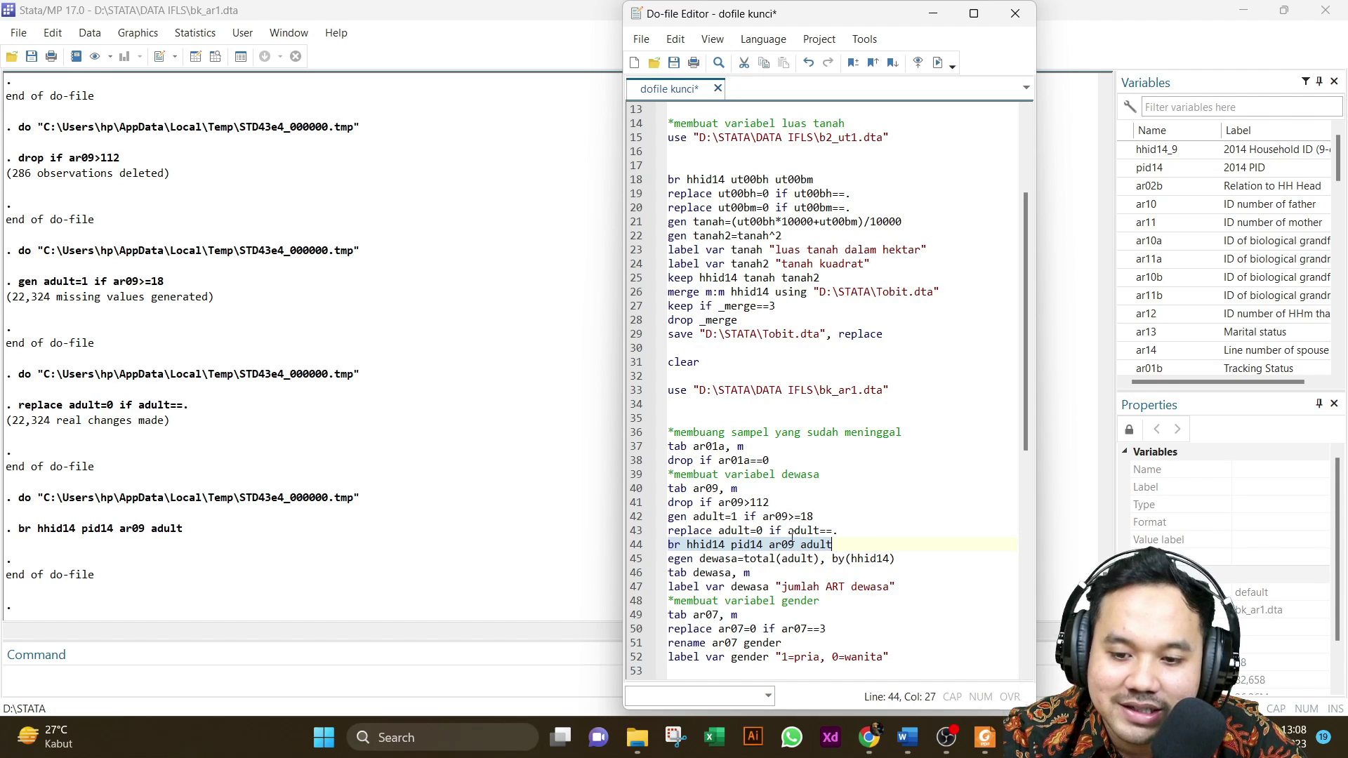
left_click(938, 63)
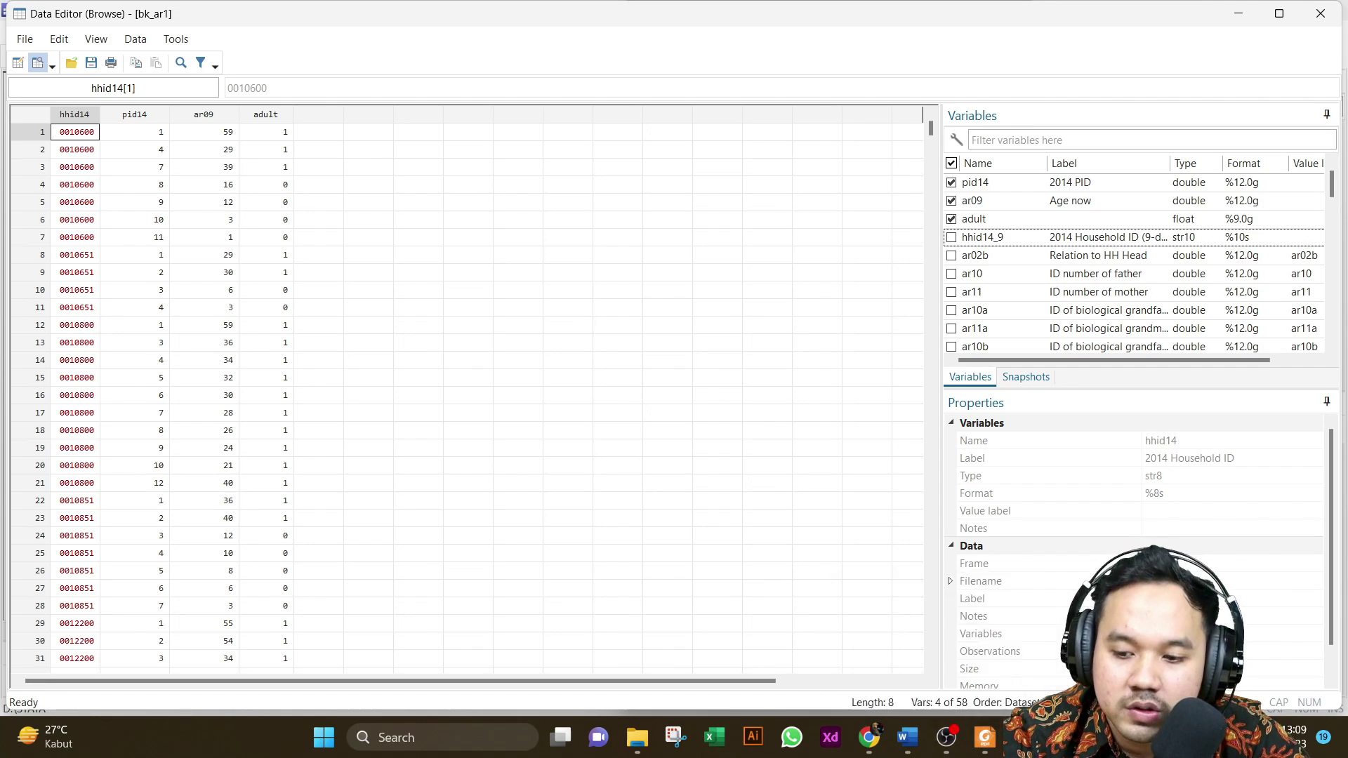
mouse_move(1023, 737)
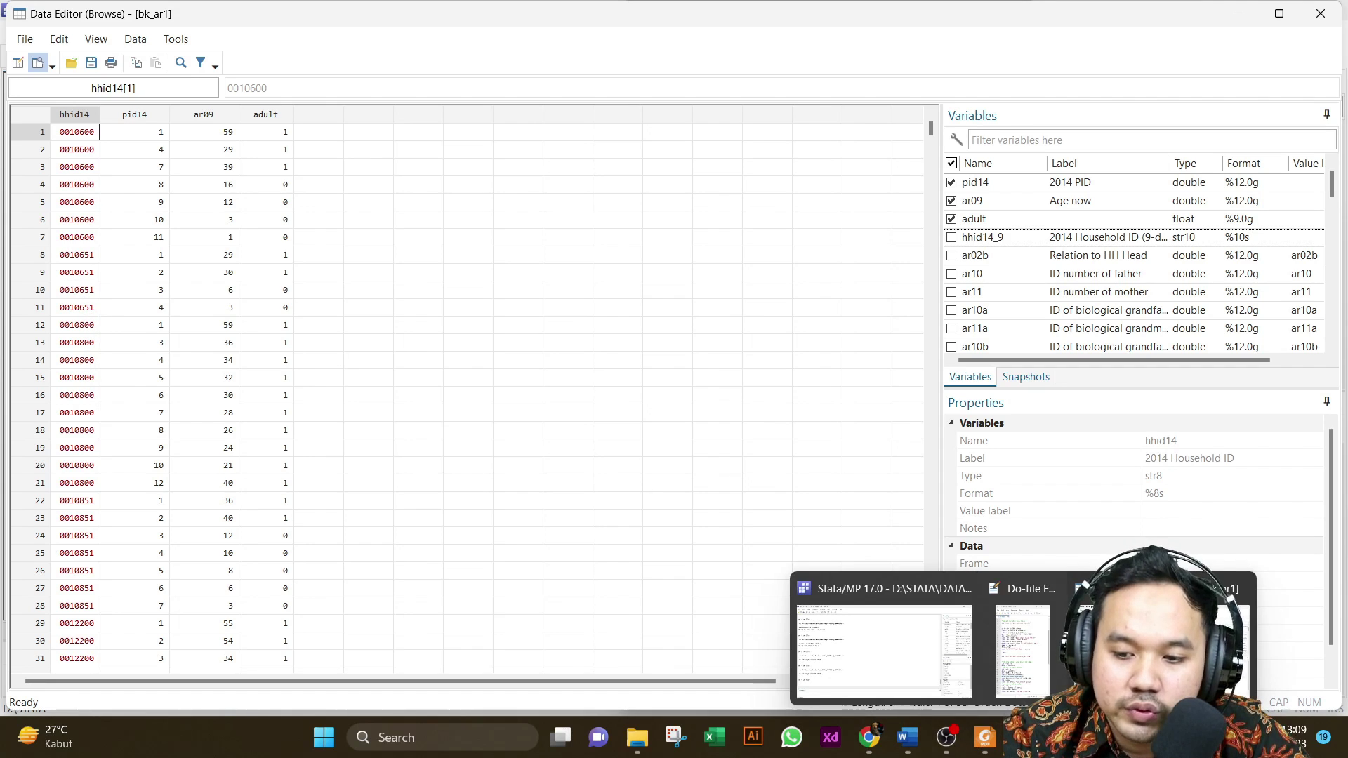
left_click(1333, 23)
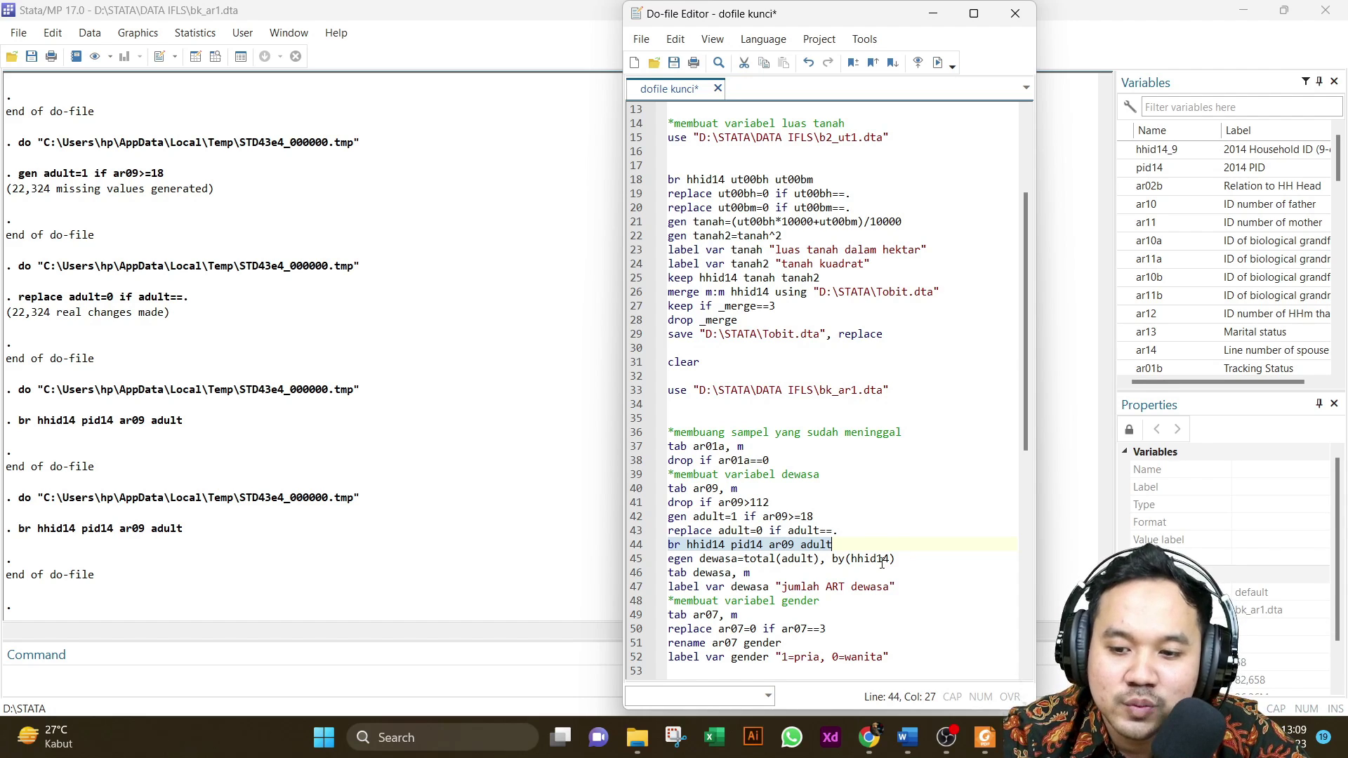
- Run the do-file lines that create dewasa as the total of adult by hhid14 and tabulate it with missing values
left_click(633, 561)
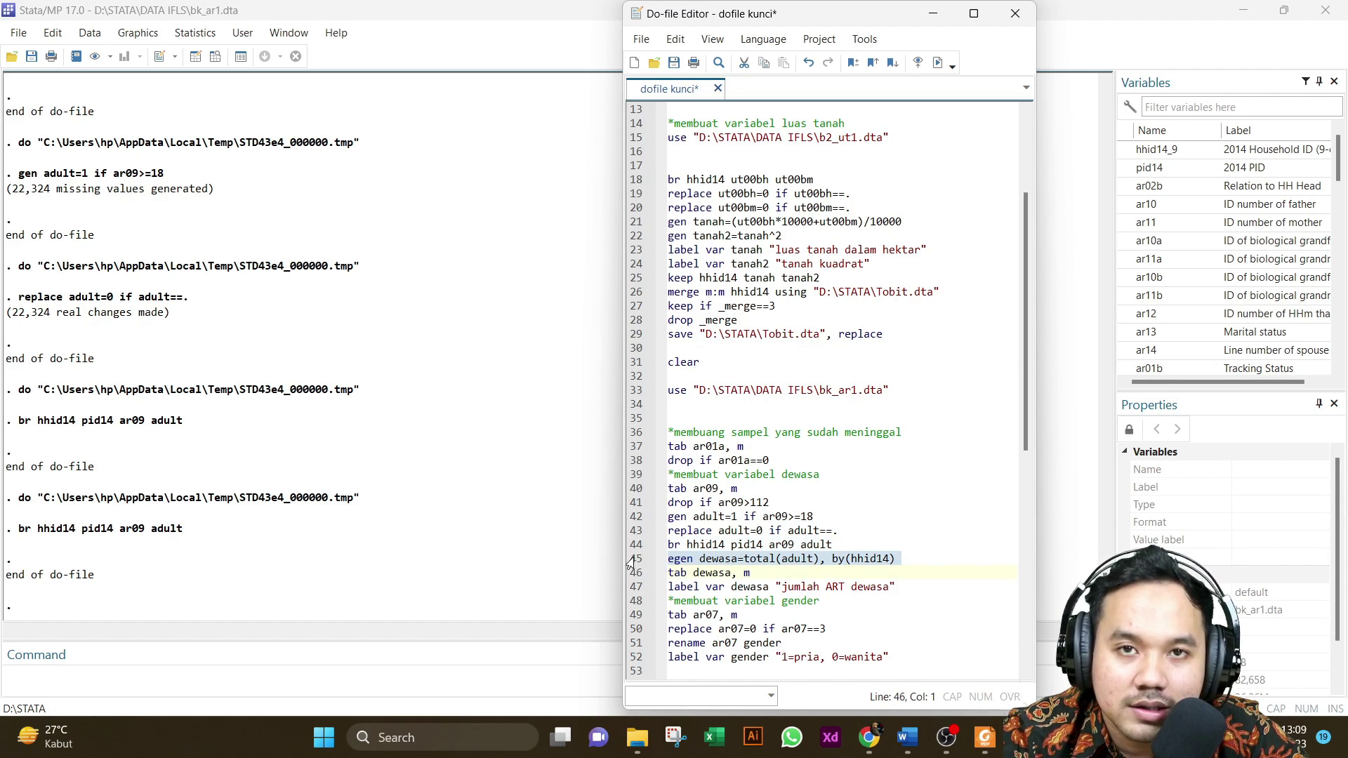
left_click(939, 63)
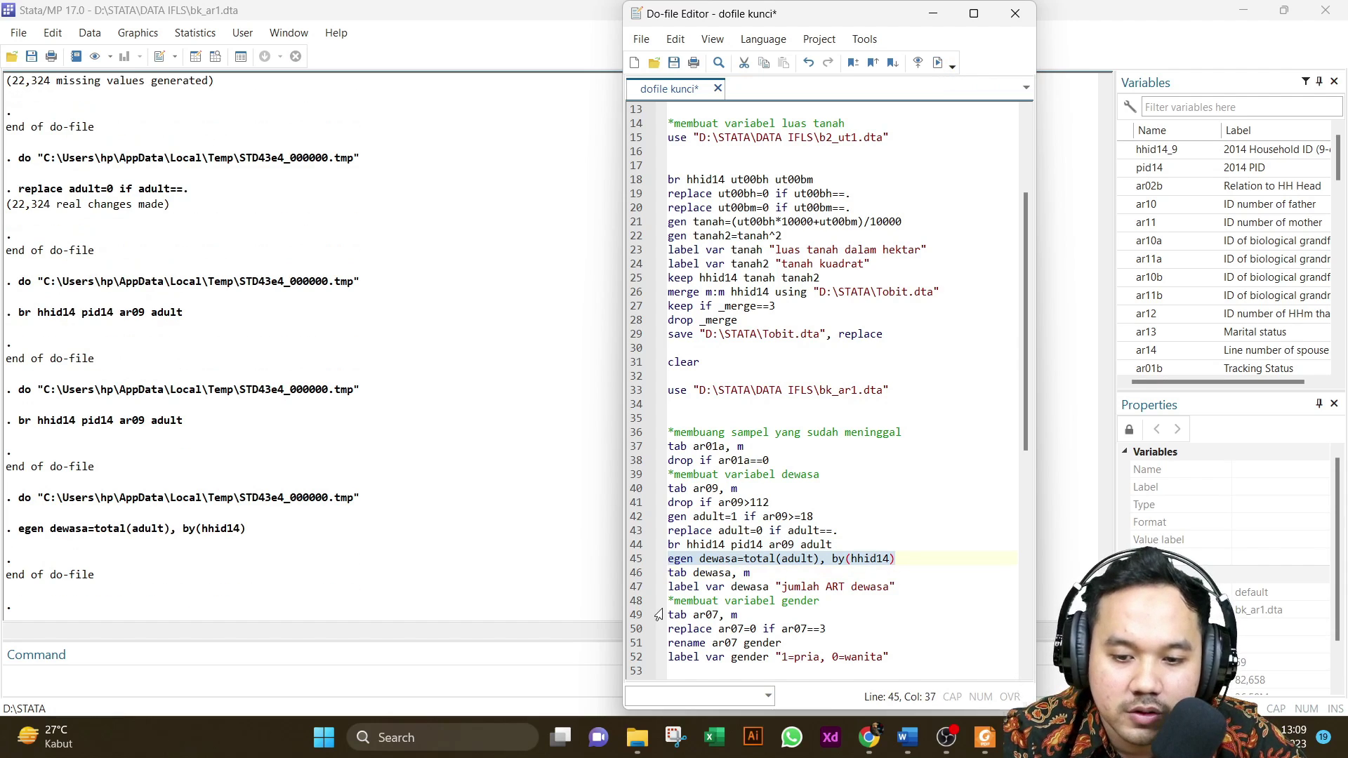
left_click(634, 574)
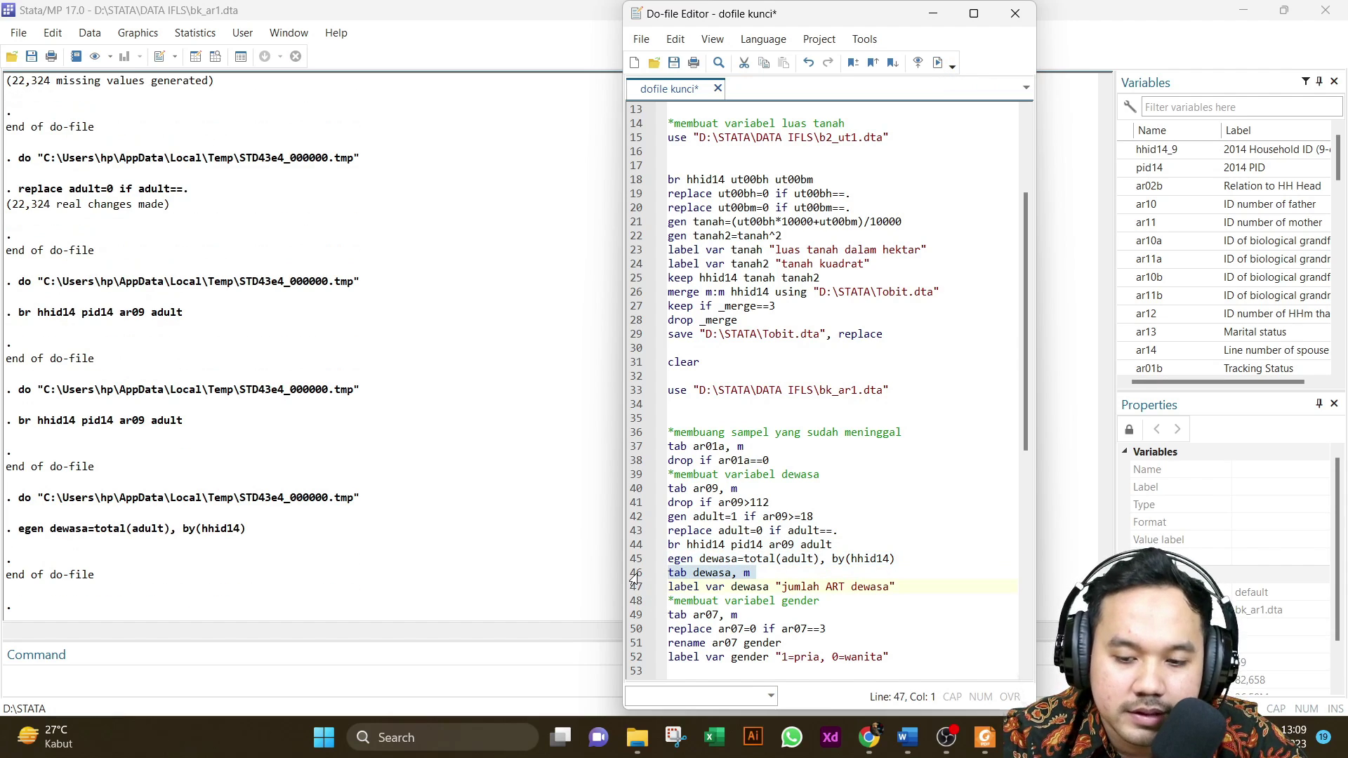
left_click(939, 65)
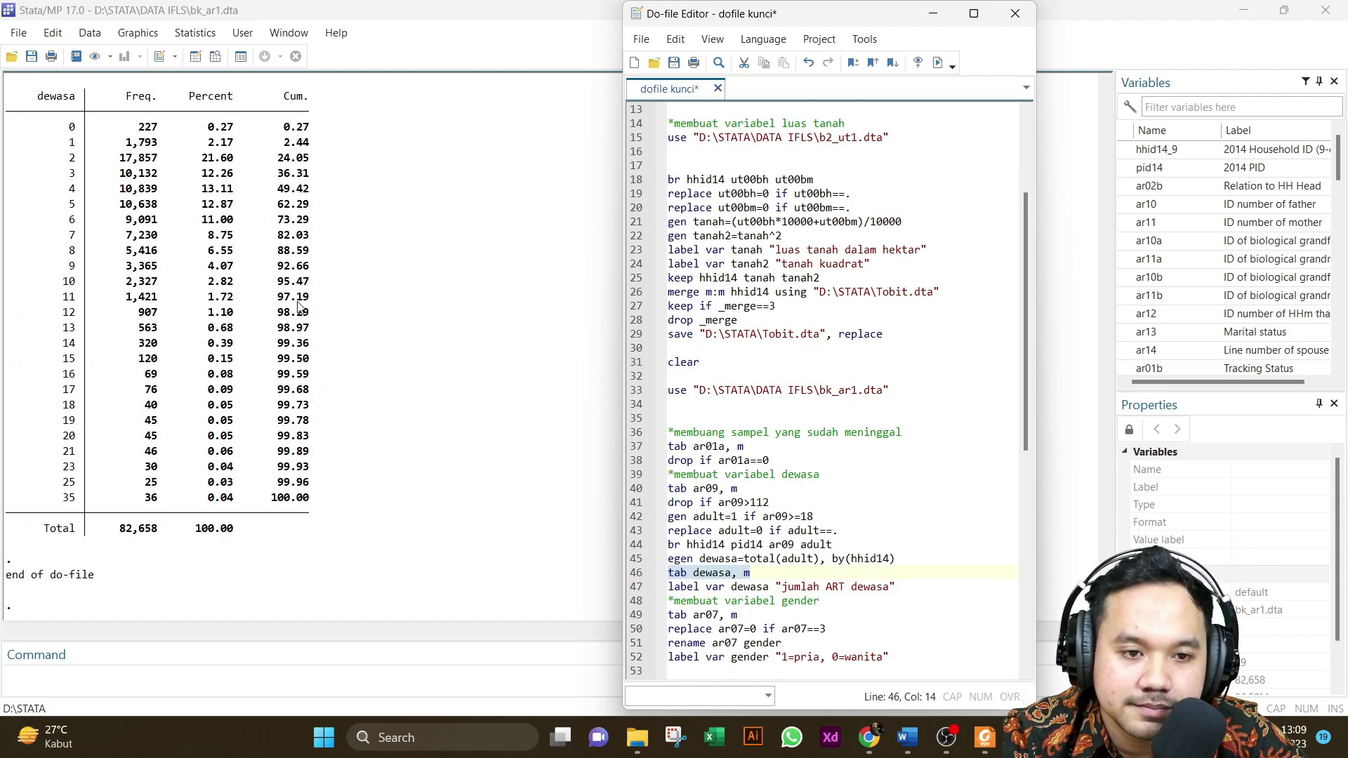
scroll(299, 307, "up", 4)
scroll(298, 307, "down", 1)
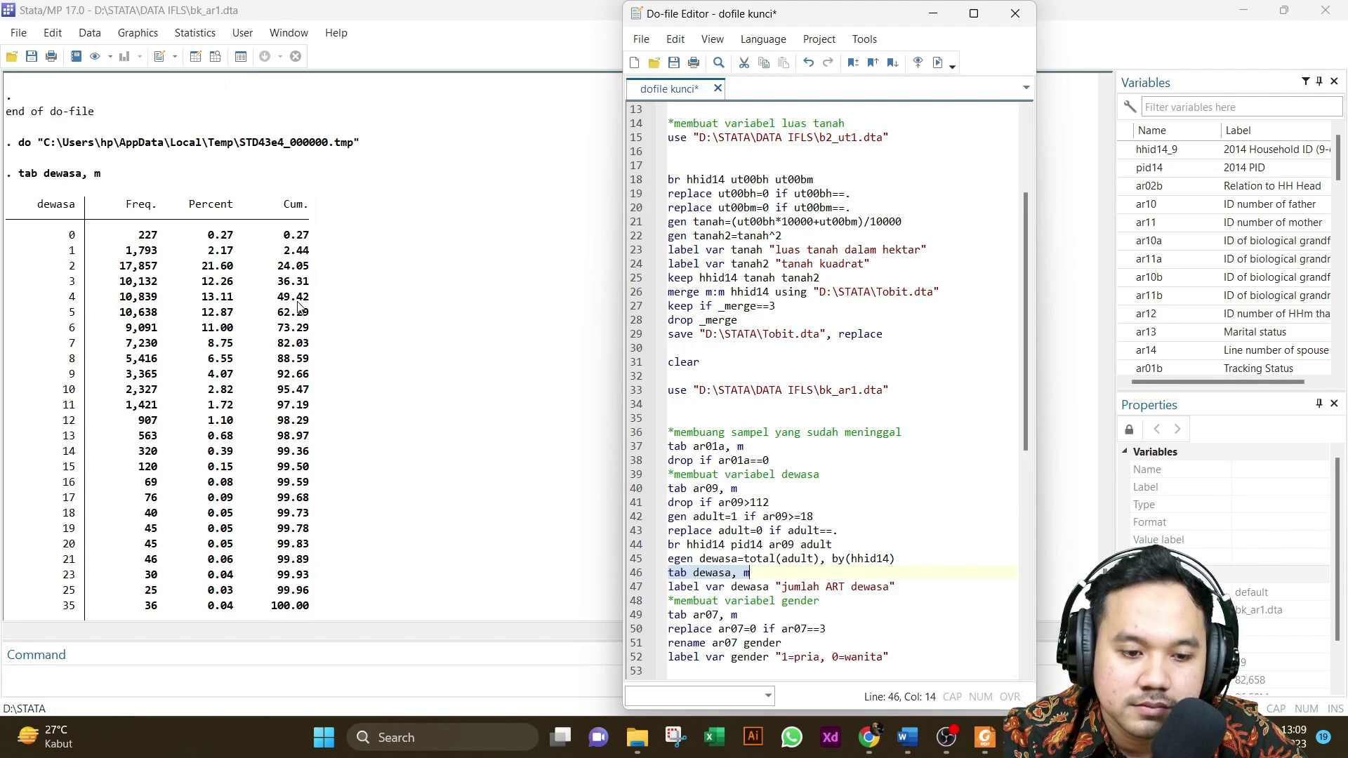
scroll(298, 307, "down", 3)
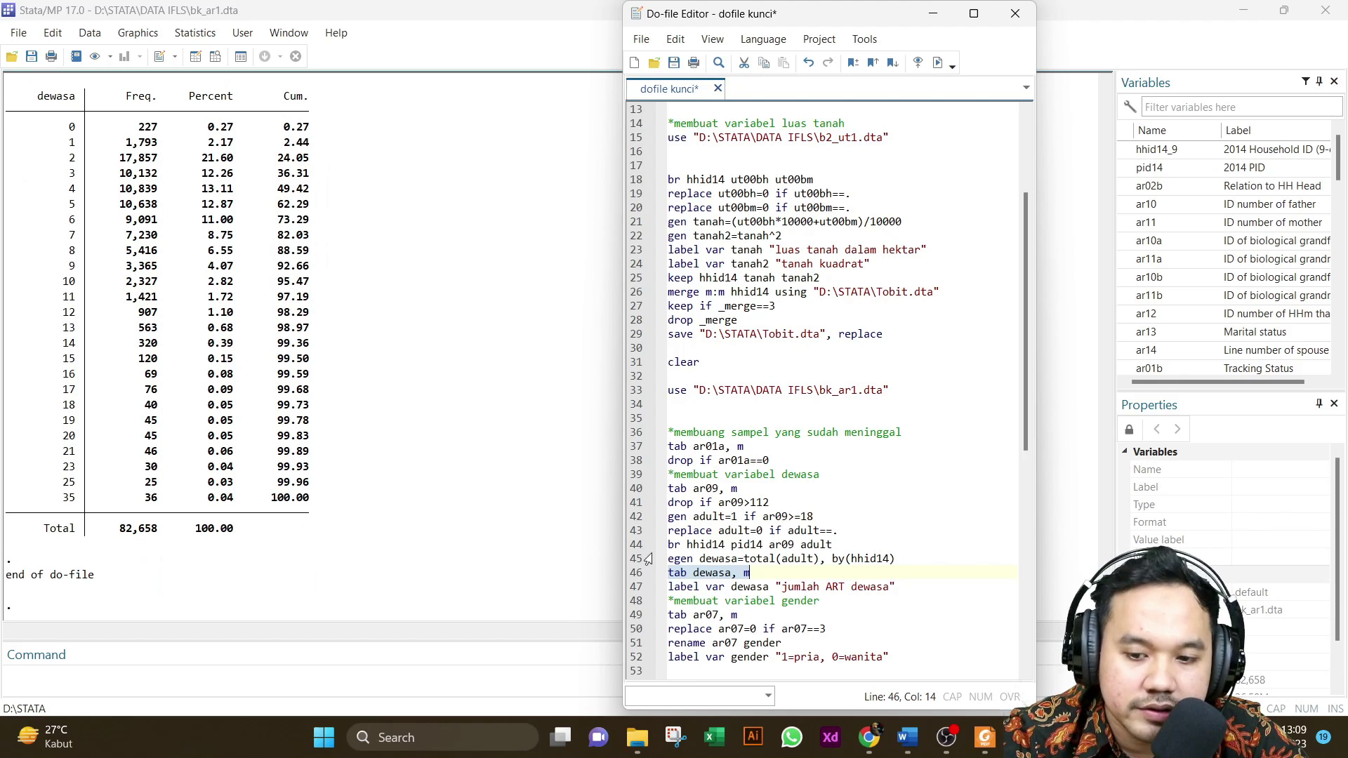
- Run the do-file line that labels the dewasa variable "jumlah ART dewasa"
left_click(631, 590)
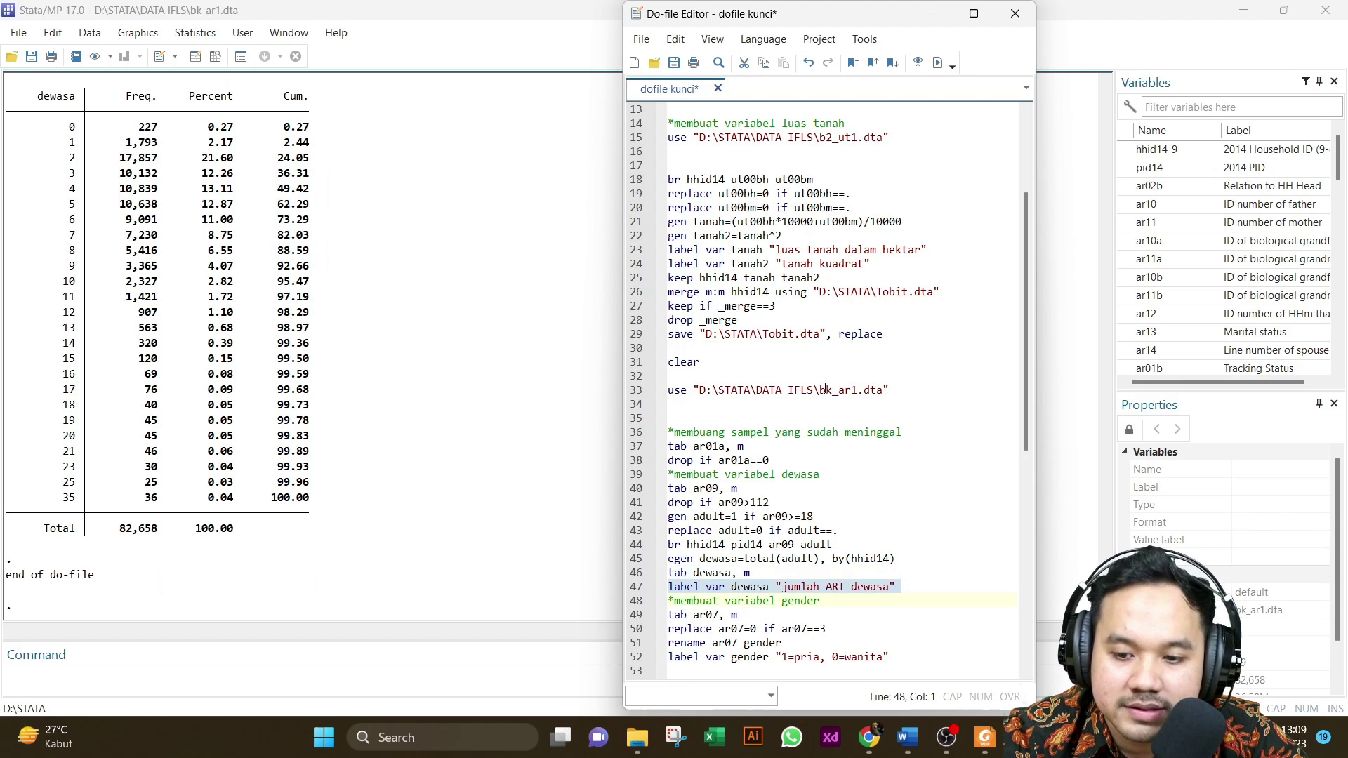
left_click(938, 63)
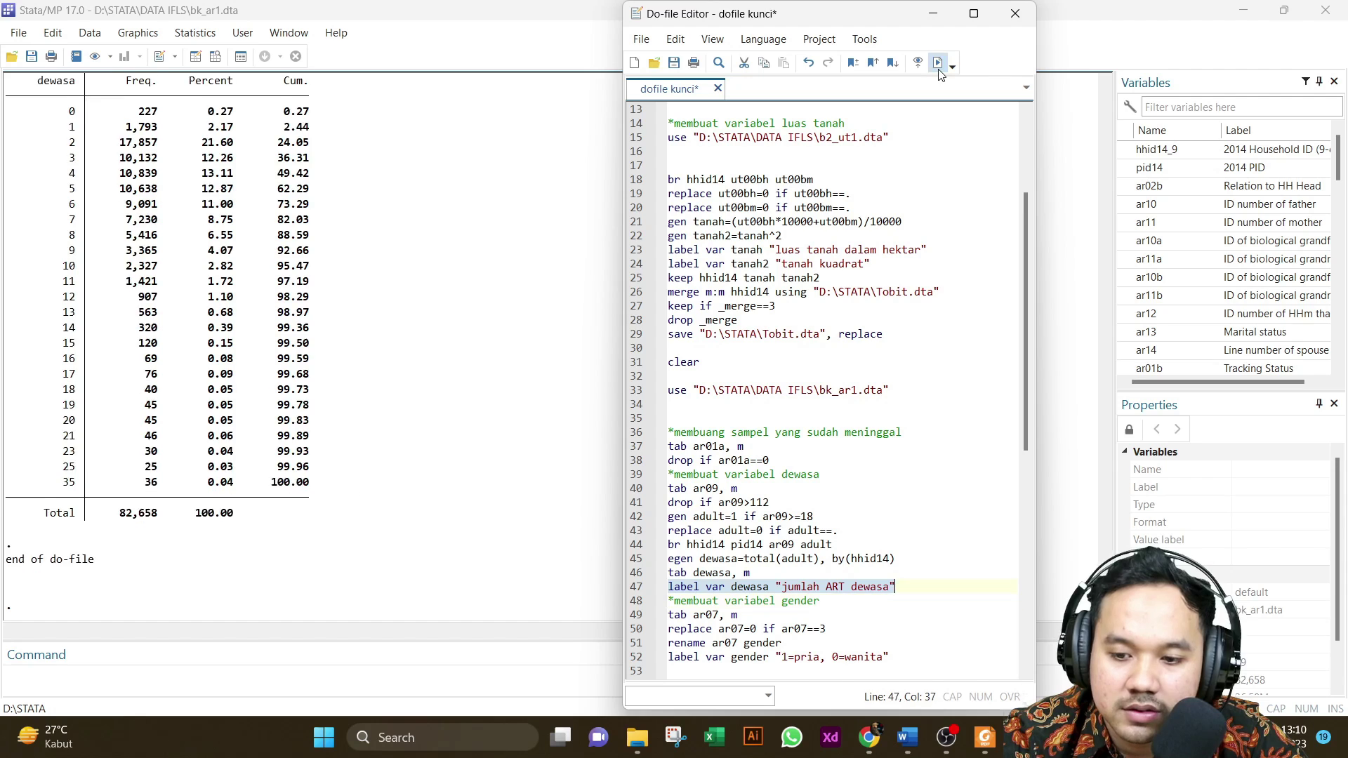
- Run the do-file lines that tabulate ar07 with missing values and replace ar07 with 0 if it equals 3
scroll(732, 574, "down", 3)
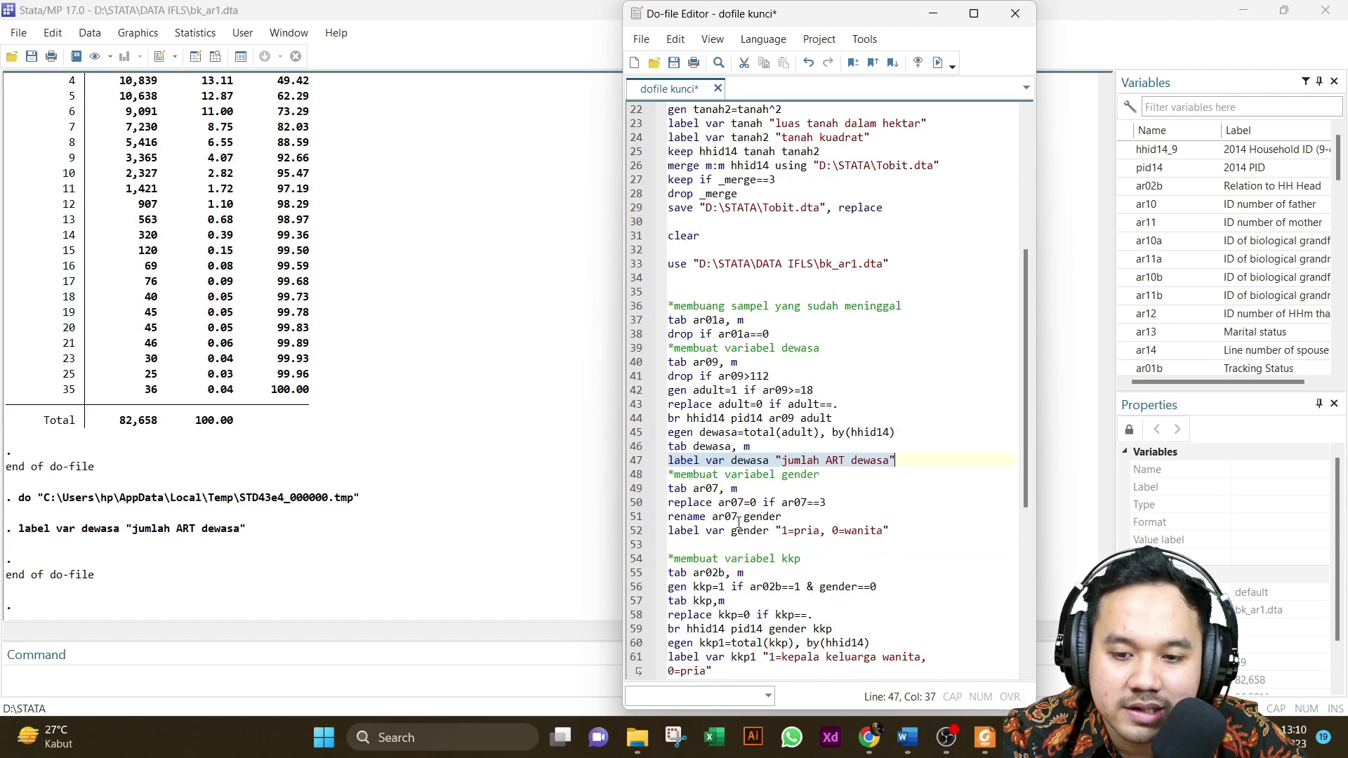
left_click(634, 490)
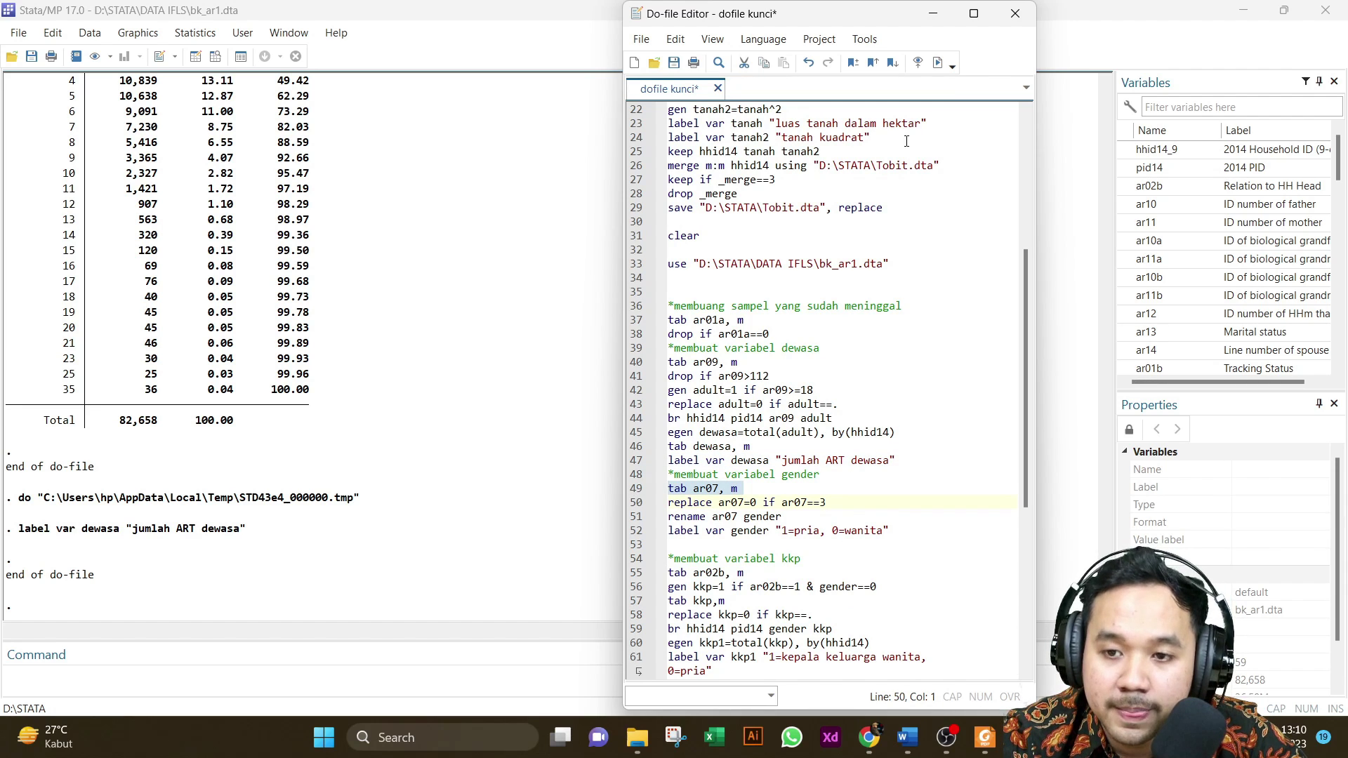
left_click(937, 65)
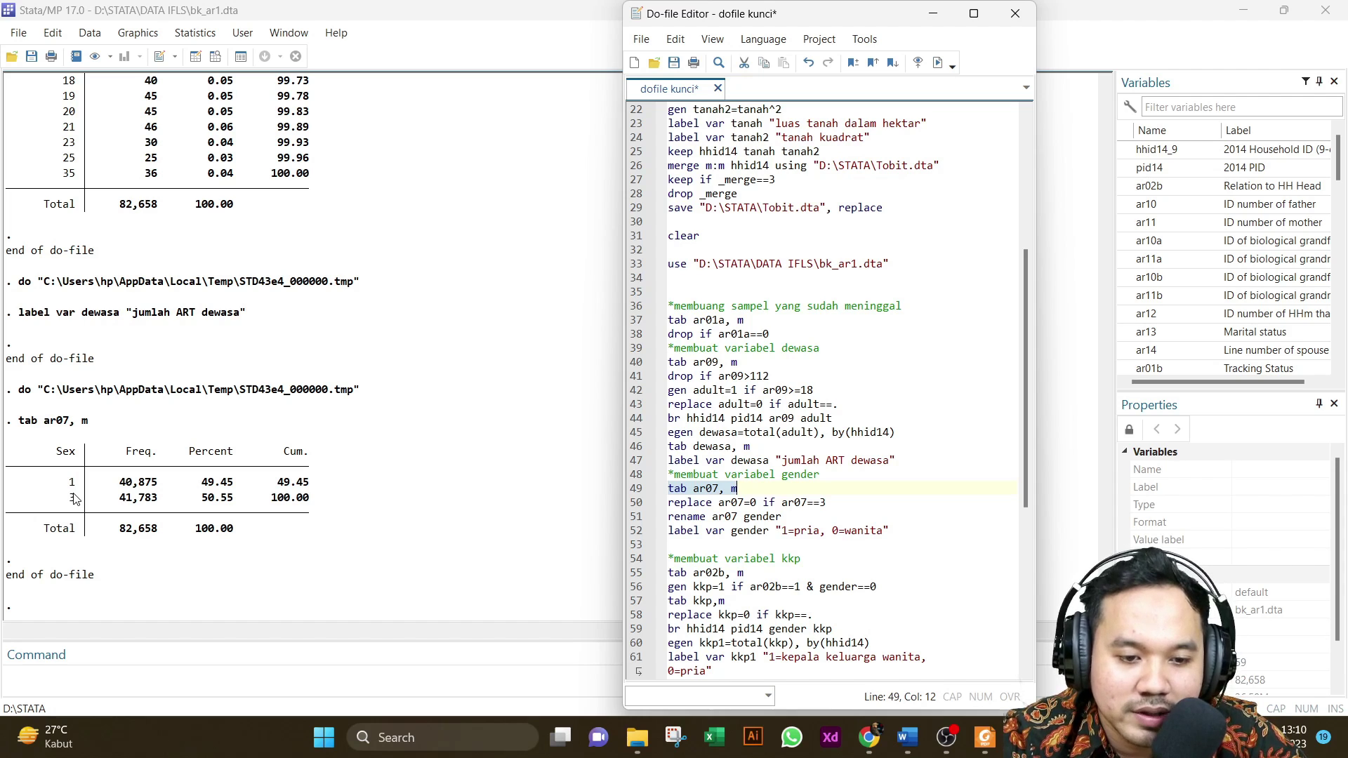
left_click(631, 503)
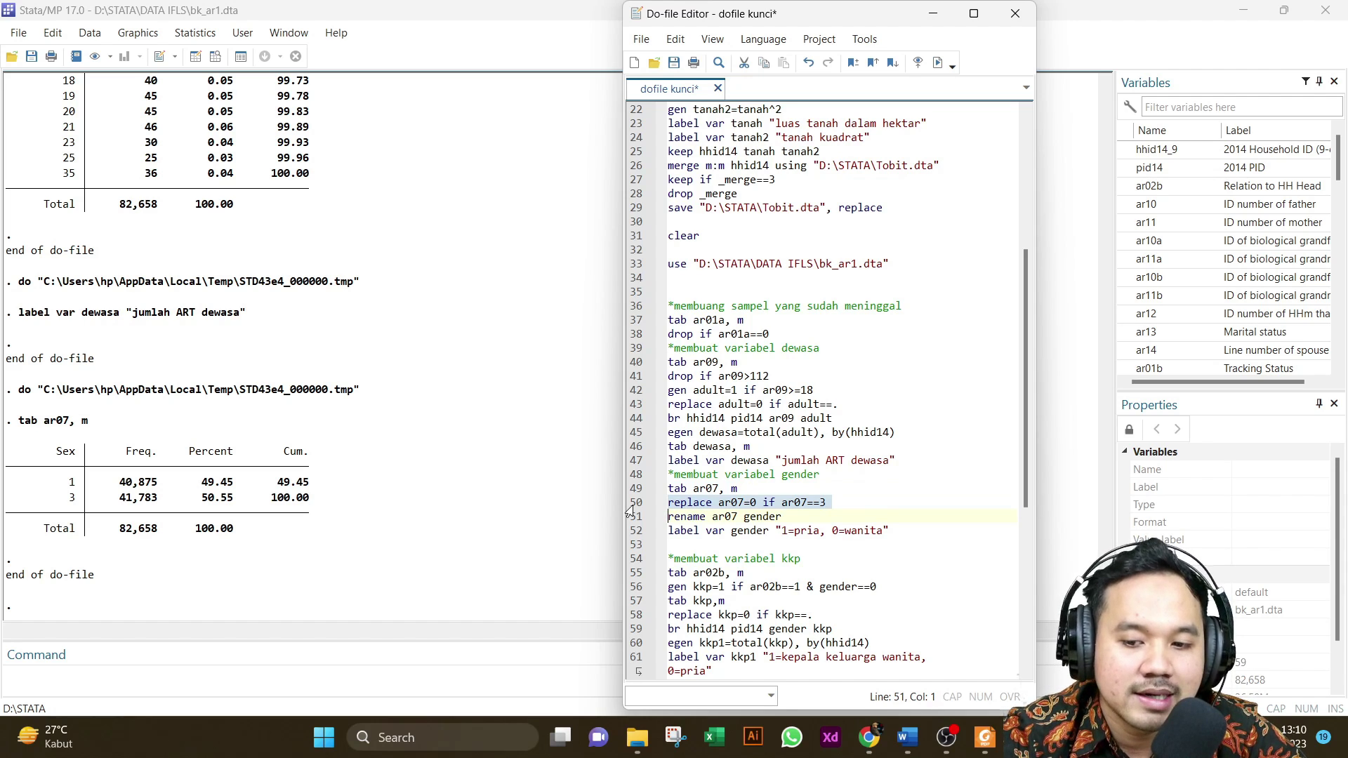
left_click(940, 63)
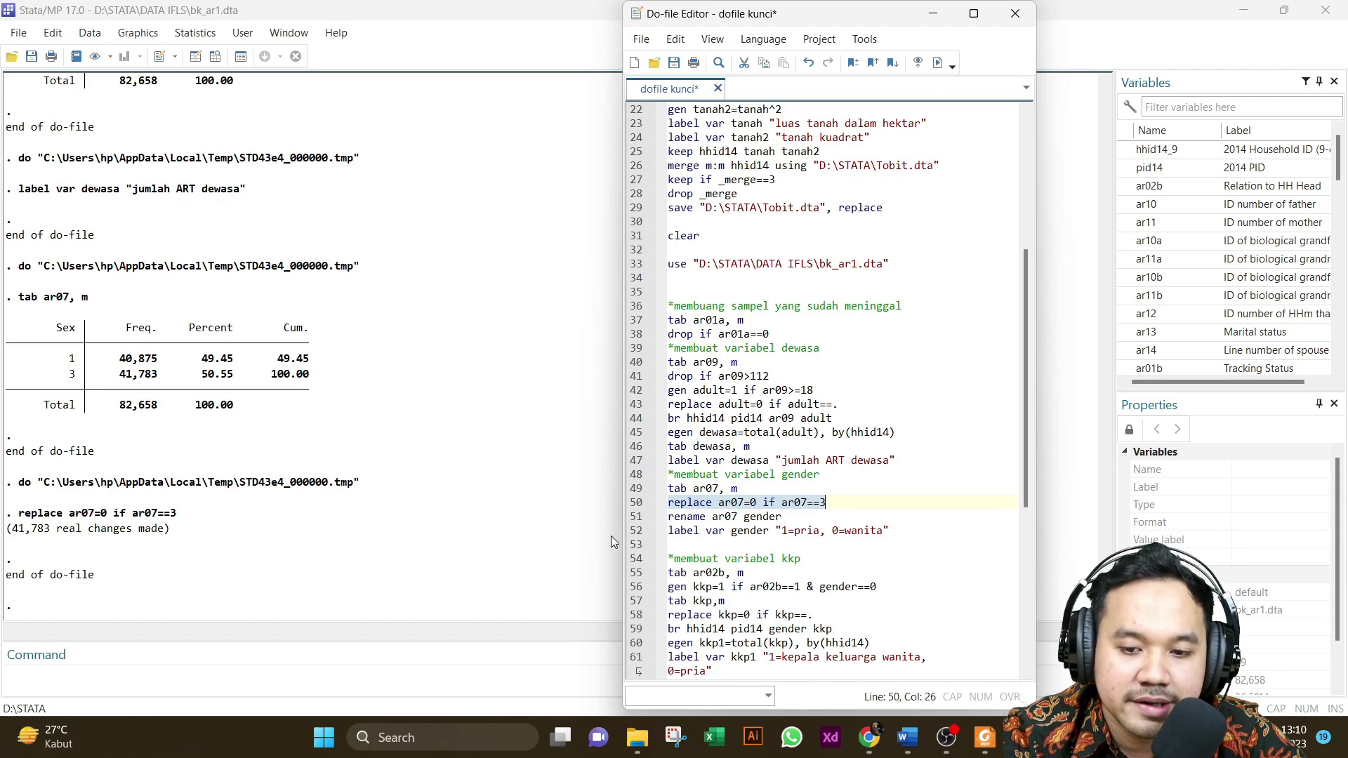
- Run the do-file lines that rename ar07 to gender and label it "1=pria, 0=wanita"
left_click(626, 517)
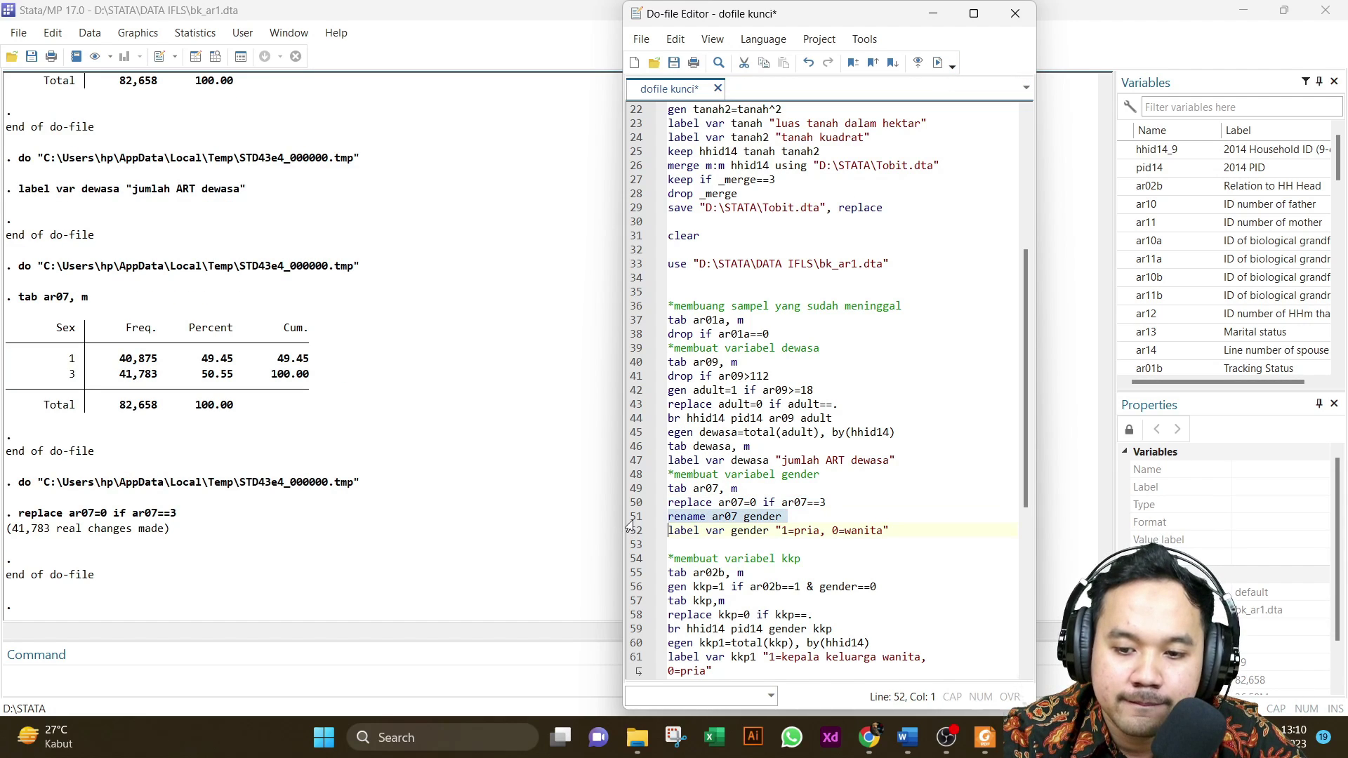
left_click(938, 62)
left_click(632, 531)
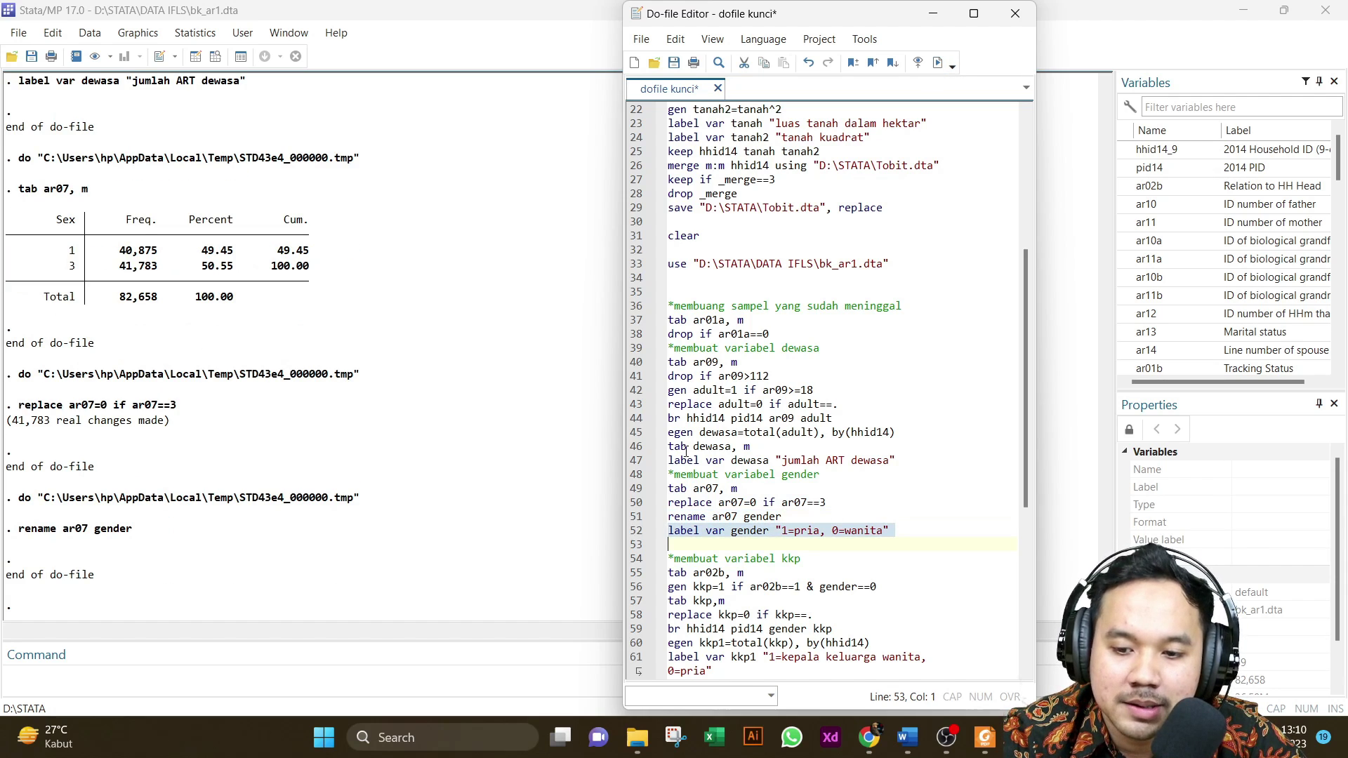
left_click(938, 62)
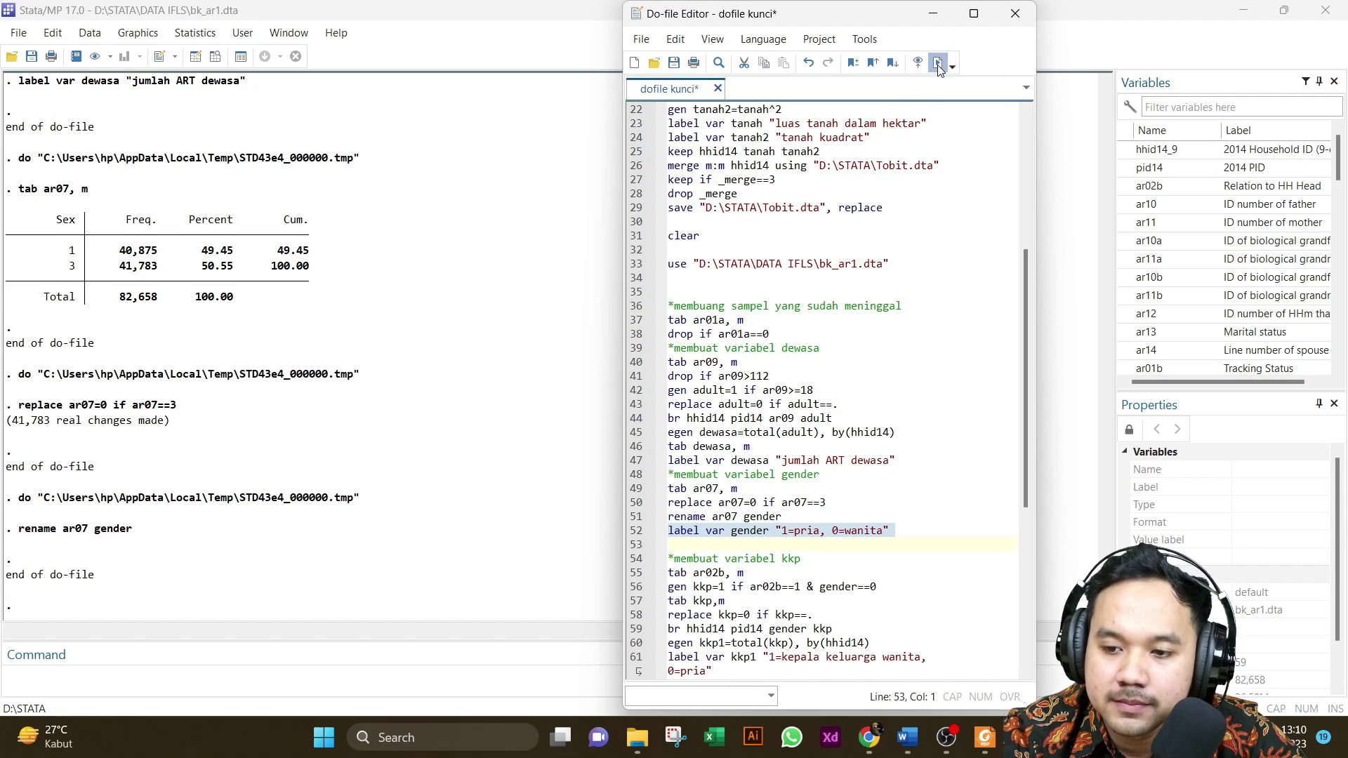
- Run the do-file lines that tabulate ar02b with missing values and generate kkp=1 if ar02b==1 & gender==0
scroll(845, 477, "down", 6)
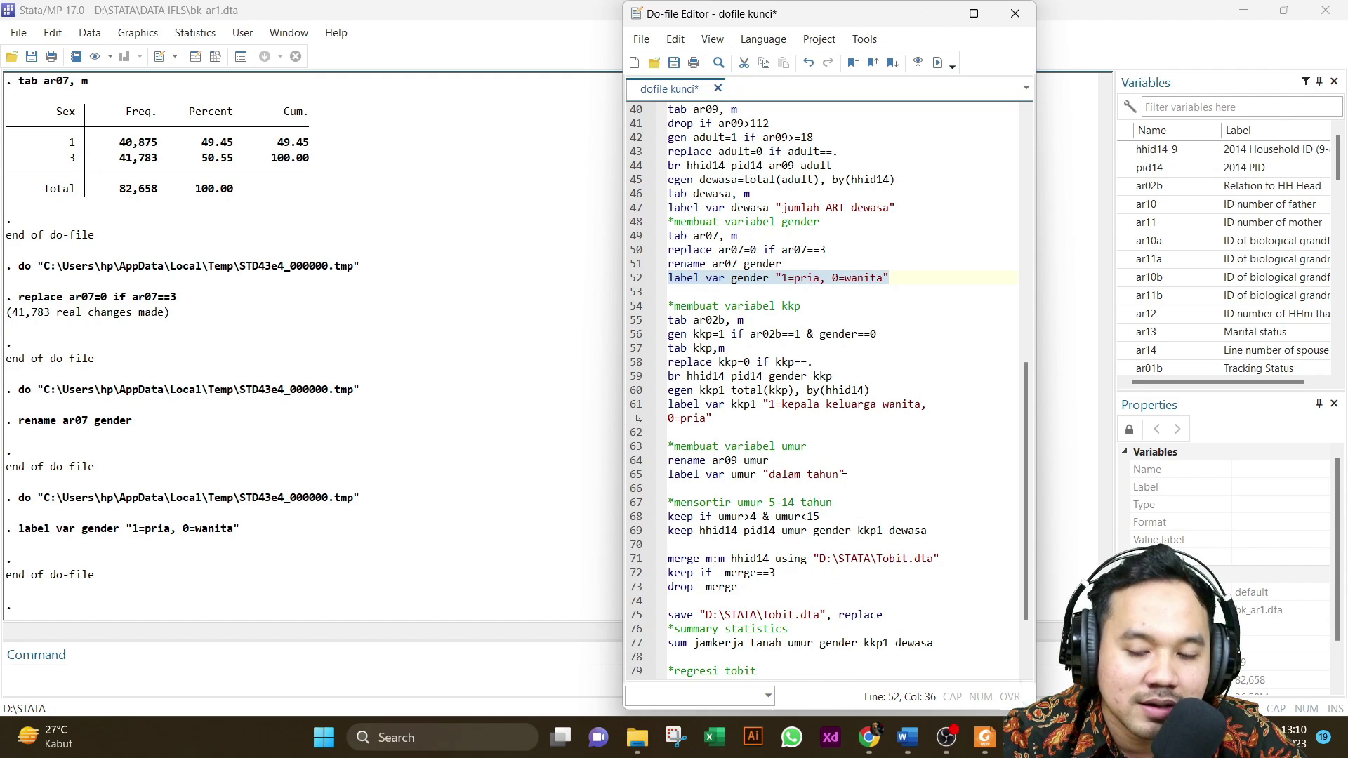
scroll(845, 478, "down", 1)
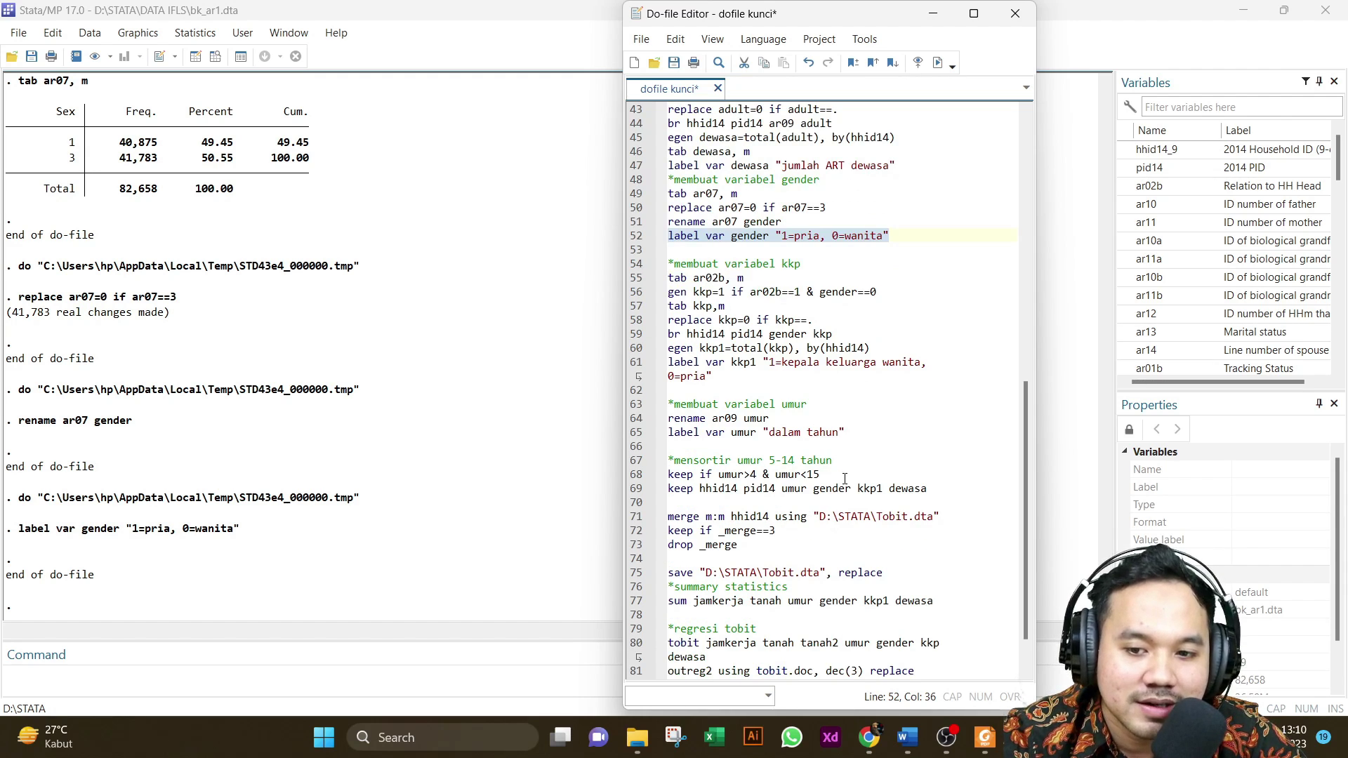
left_click(636, 278)
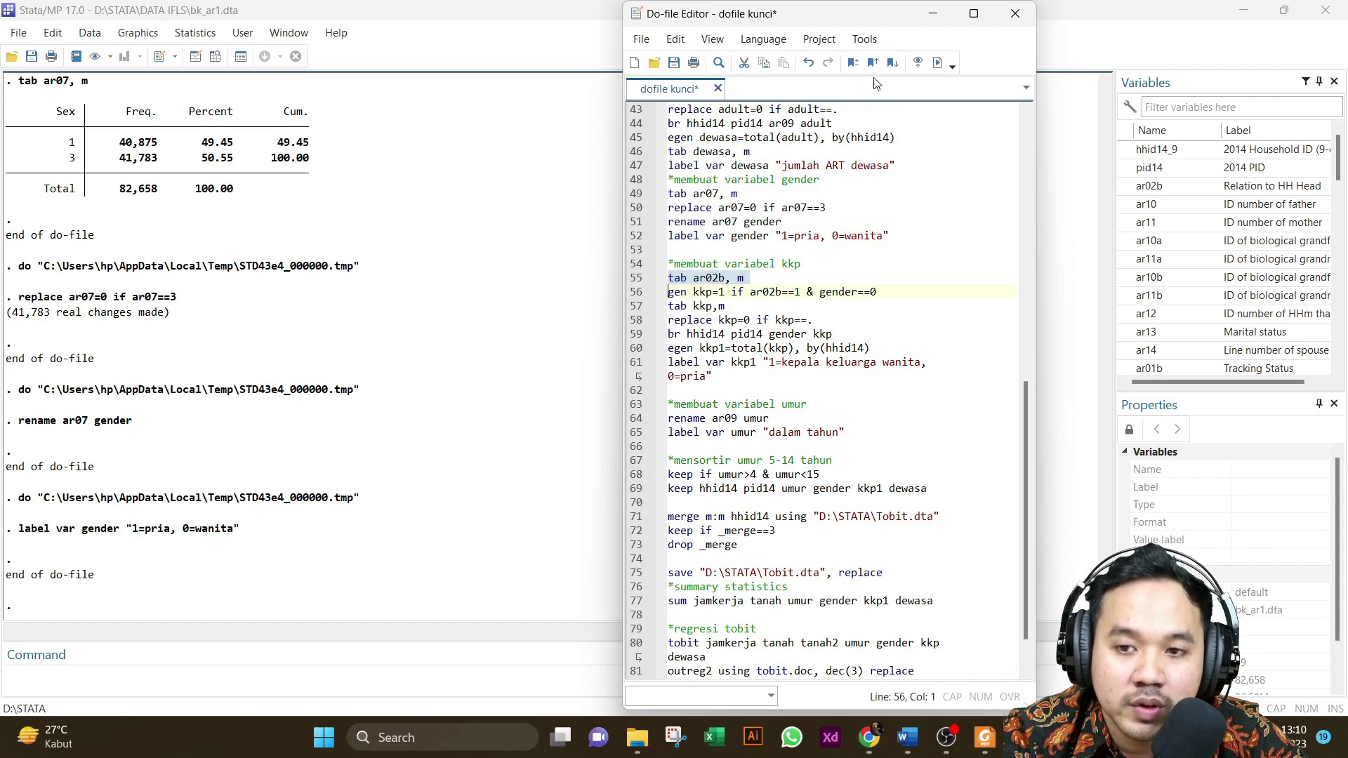
left_click(936, 63)
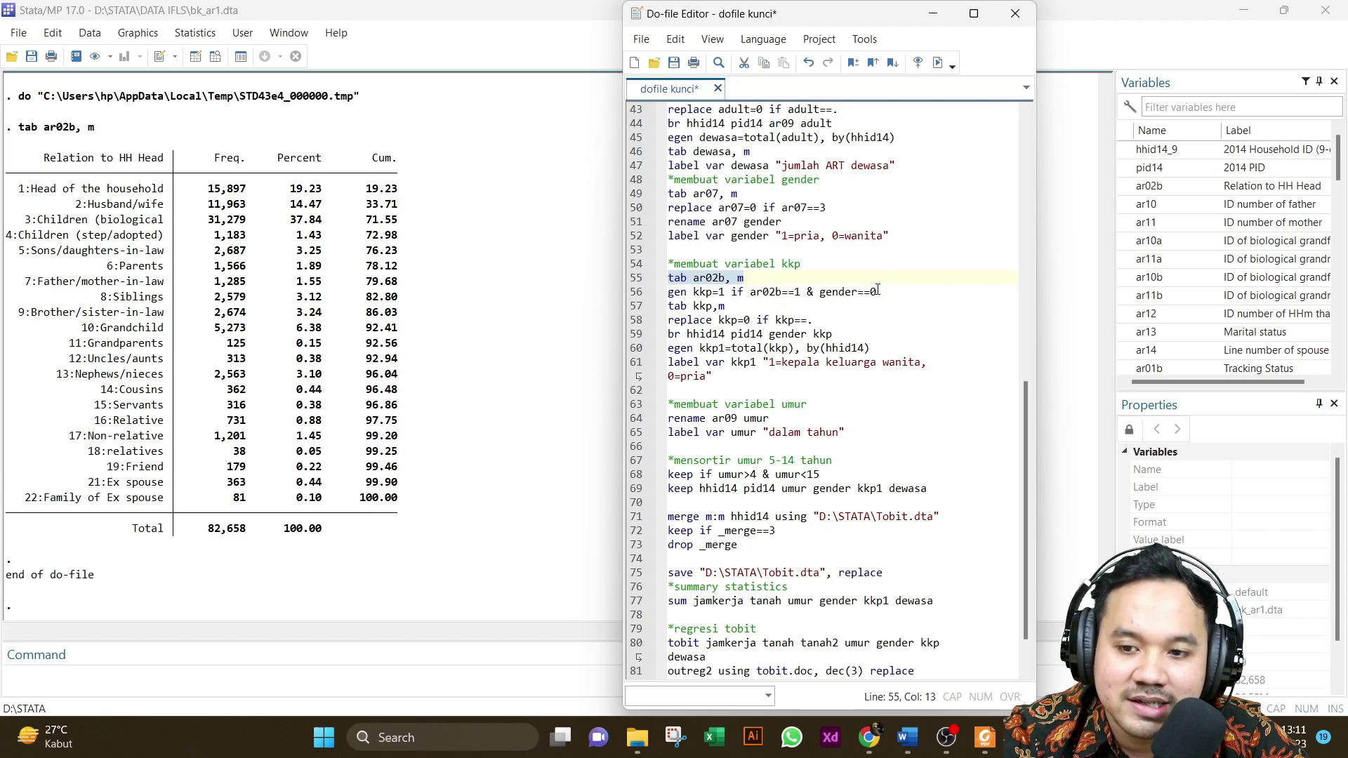
left_click(637, 292)
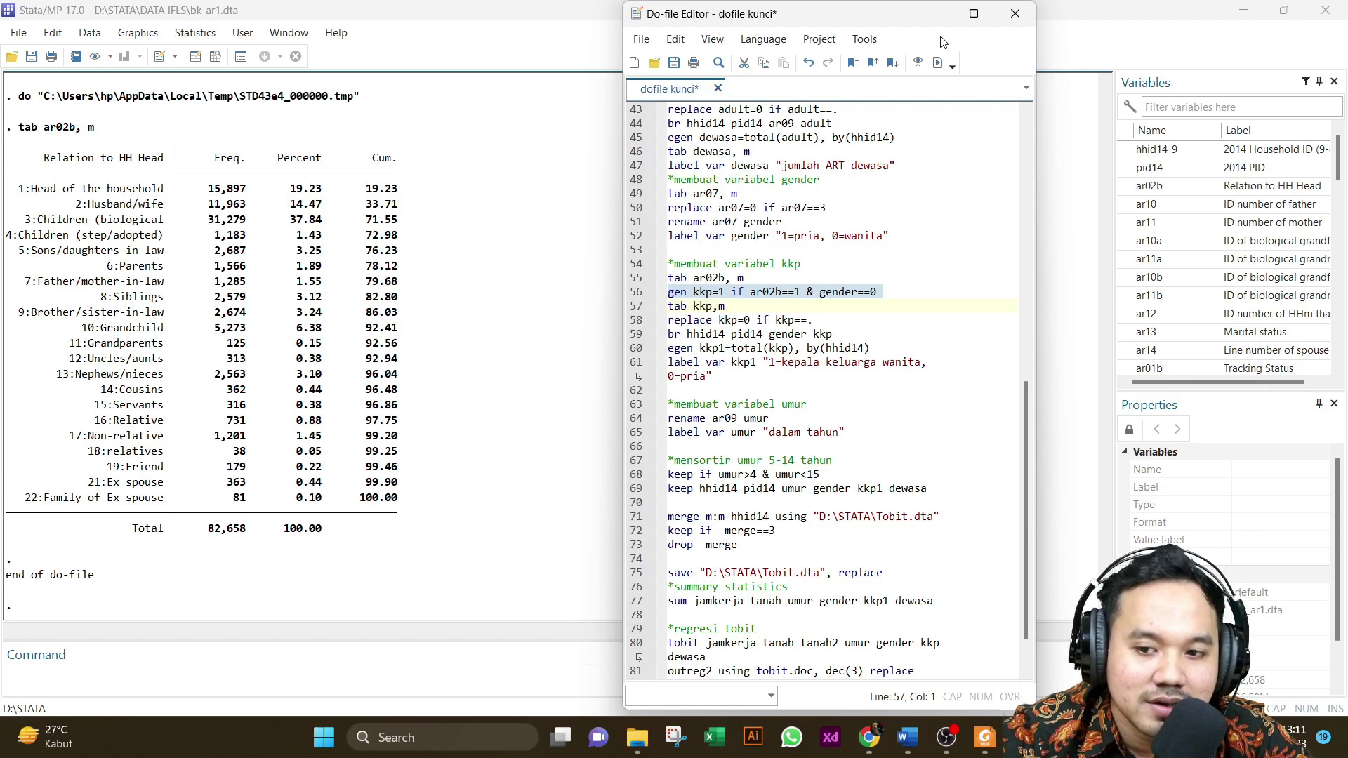
left_click(938, 62)
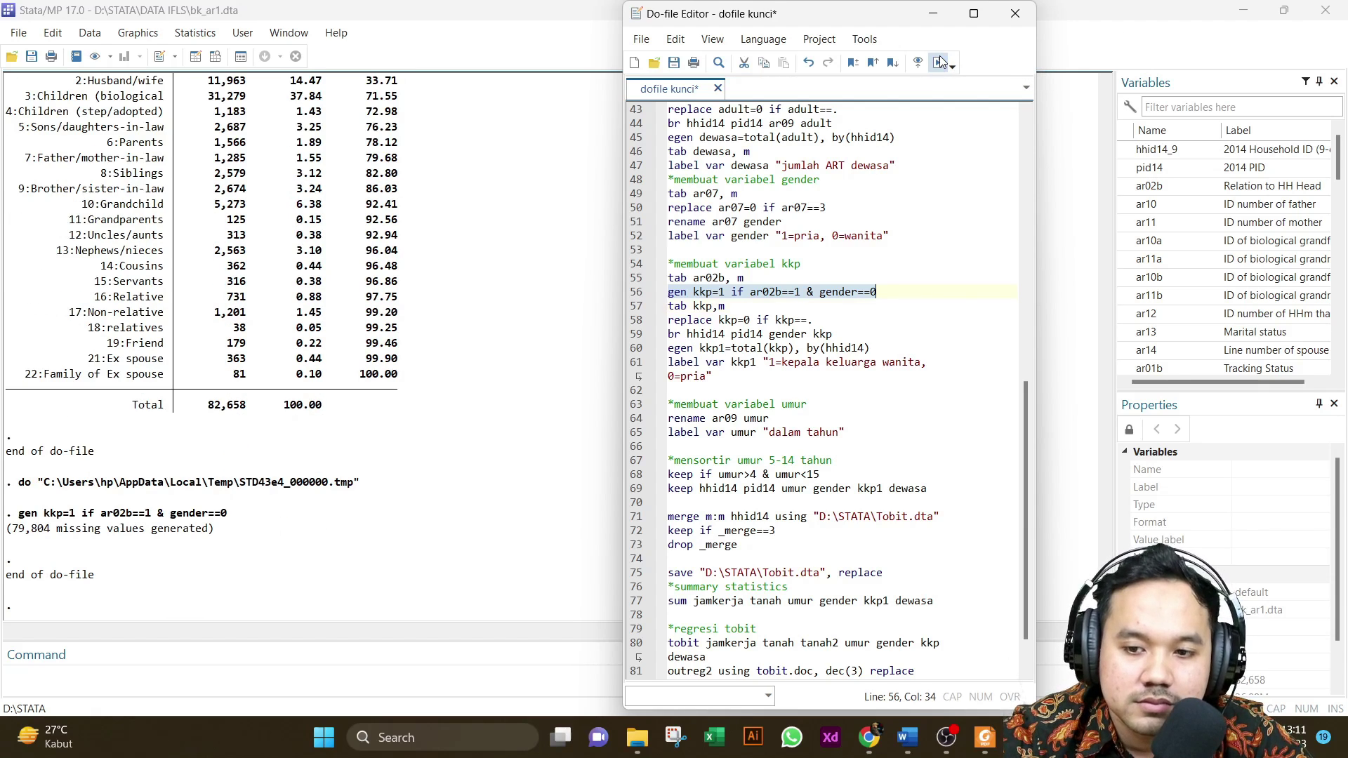
- Run the do-file lines that tabulate kkp with missing values and replace its missing values with 0
left_click(630, 312)
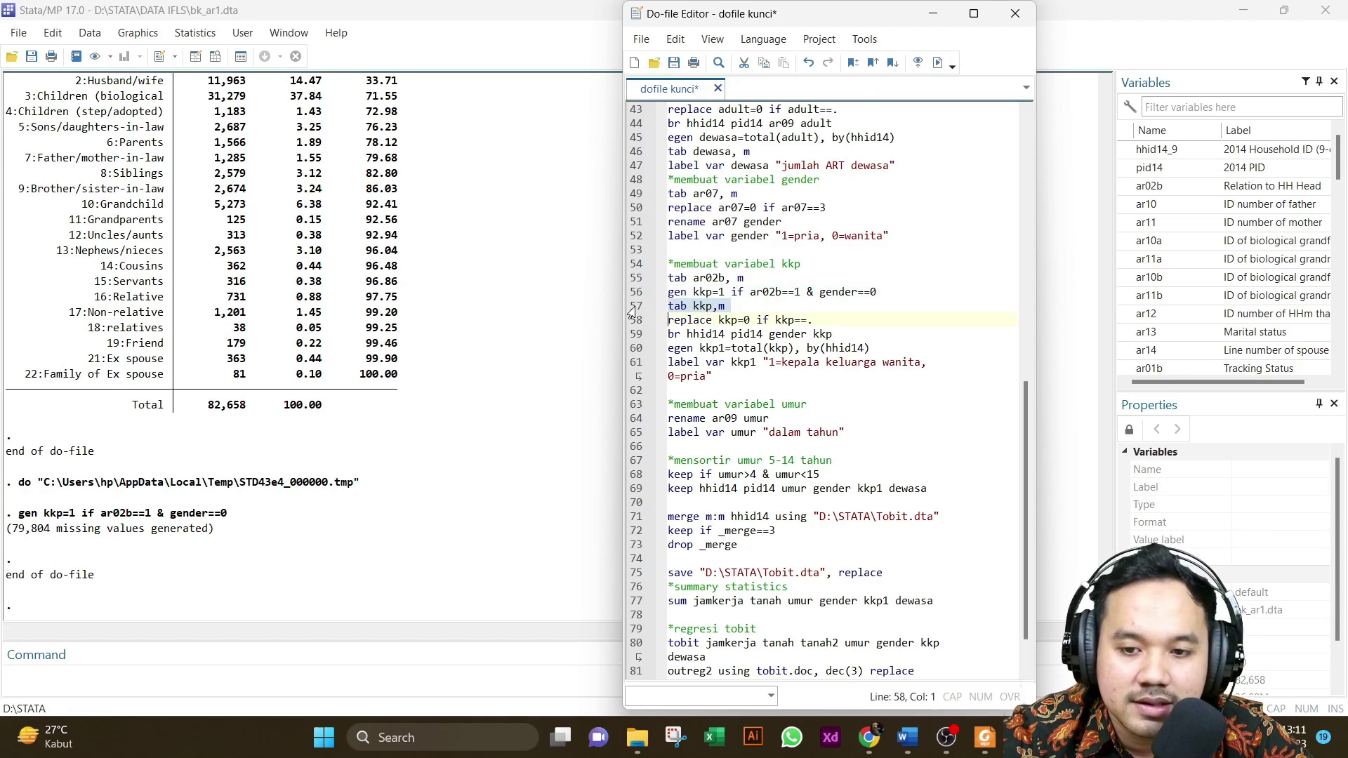
left_click(939, 61)
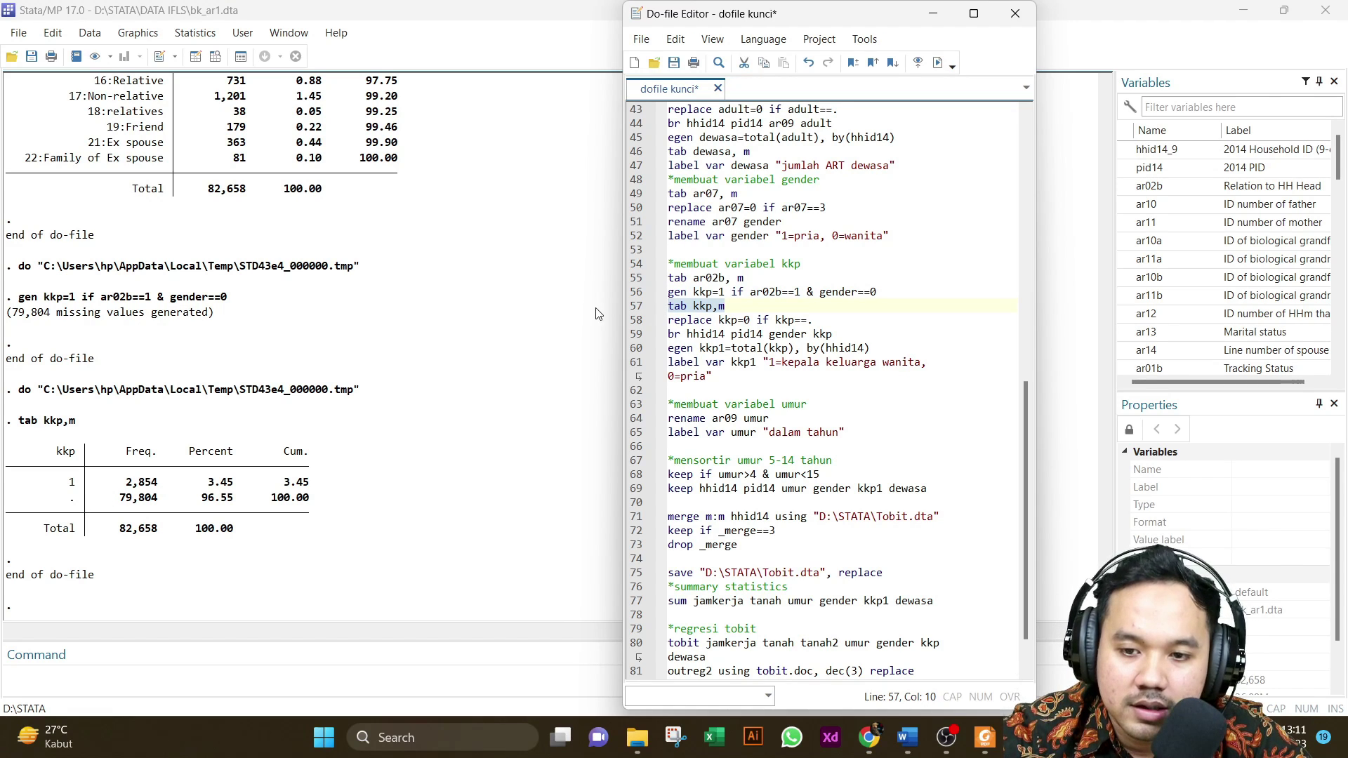
left_click(639, 322)
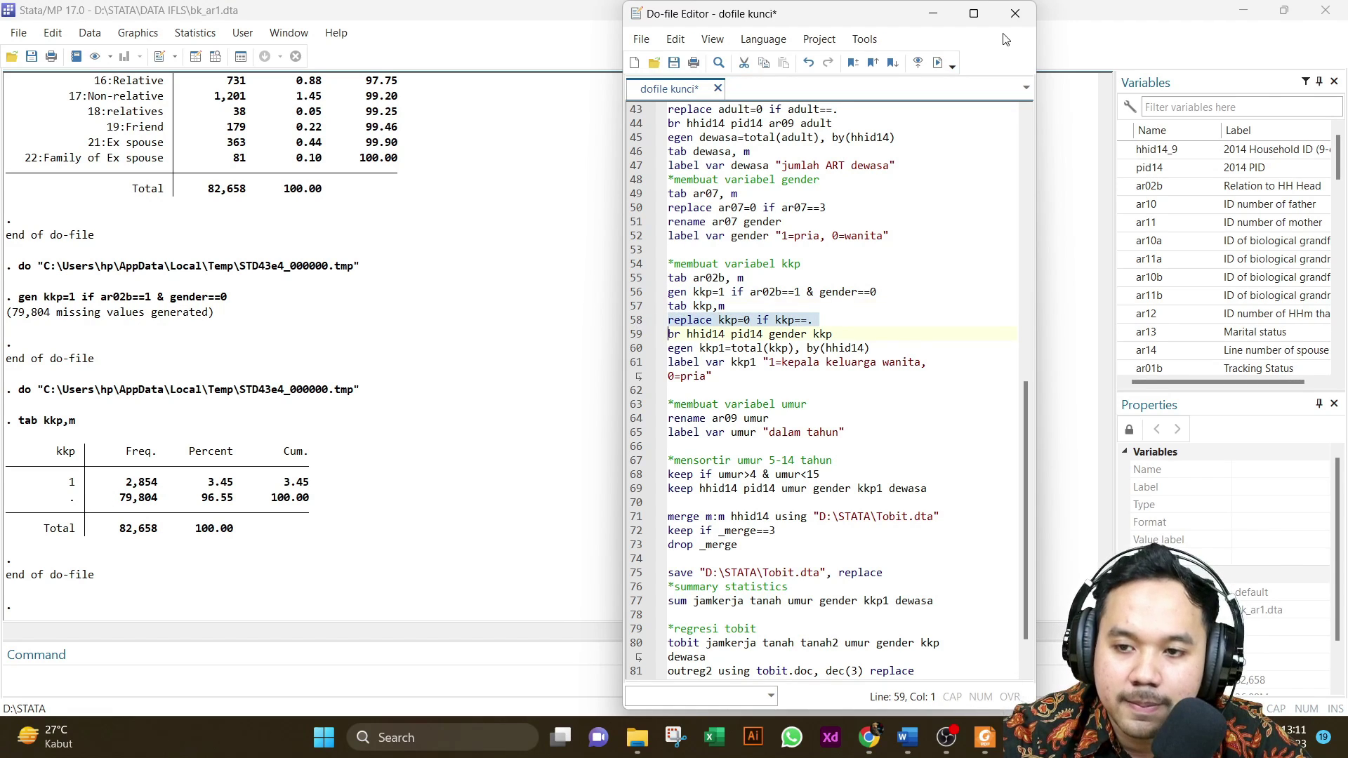
left_click(938, 64)
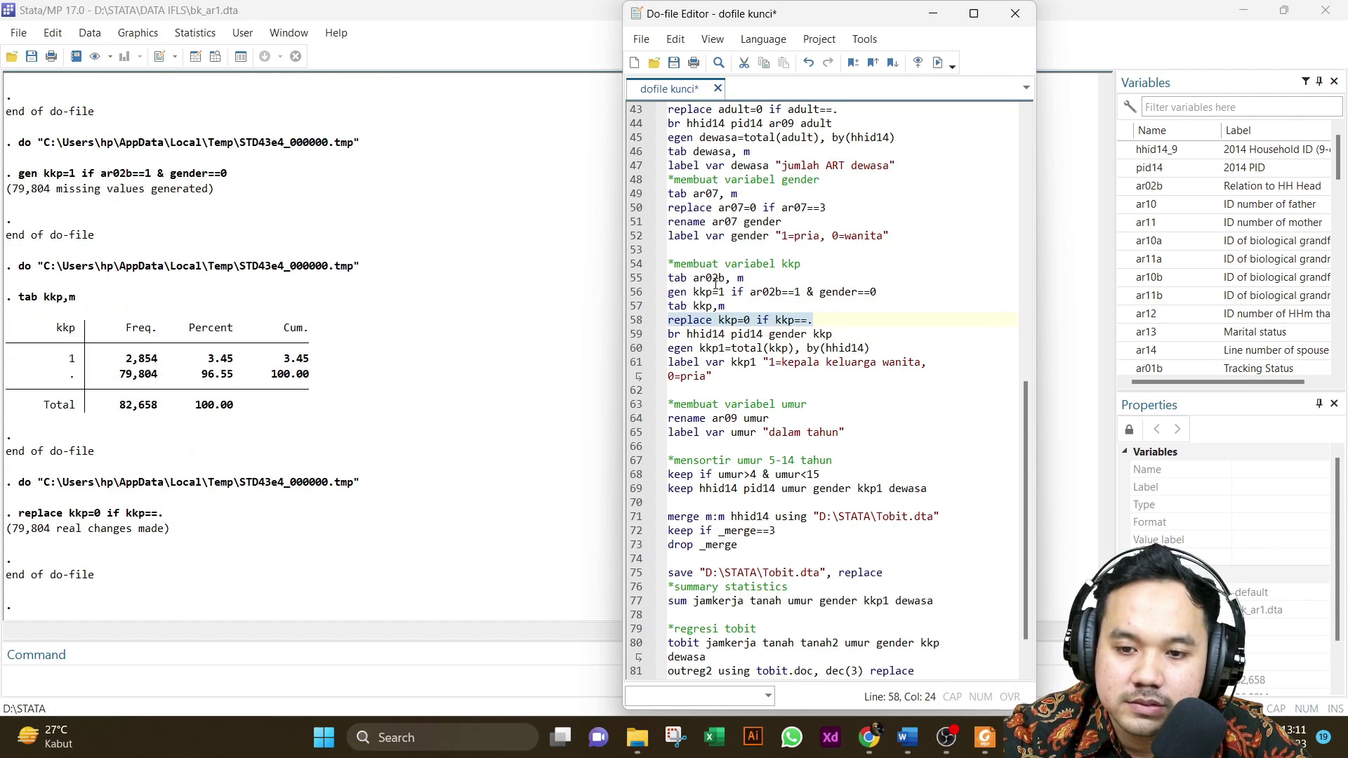
- Run the do-file line that browses hhid14, pid14, gender and kkp, check the kkp coding against gender, and close the data browser
left_click(631, 337)
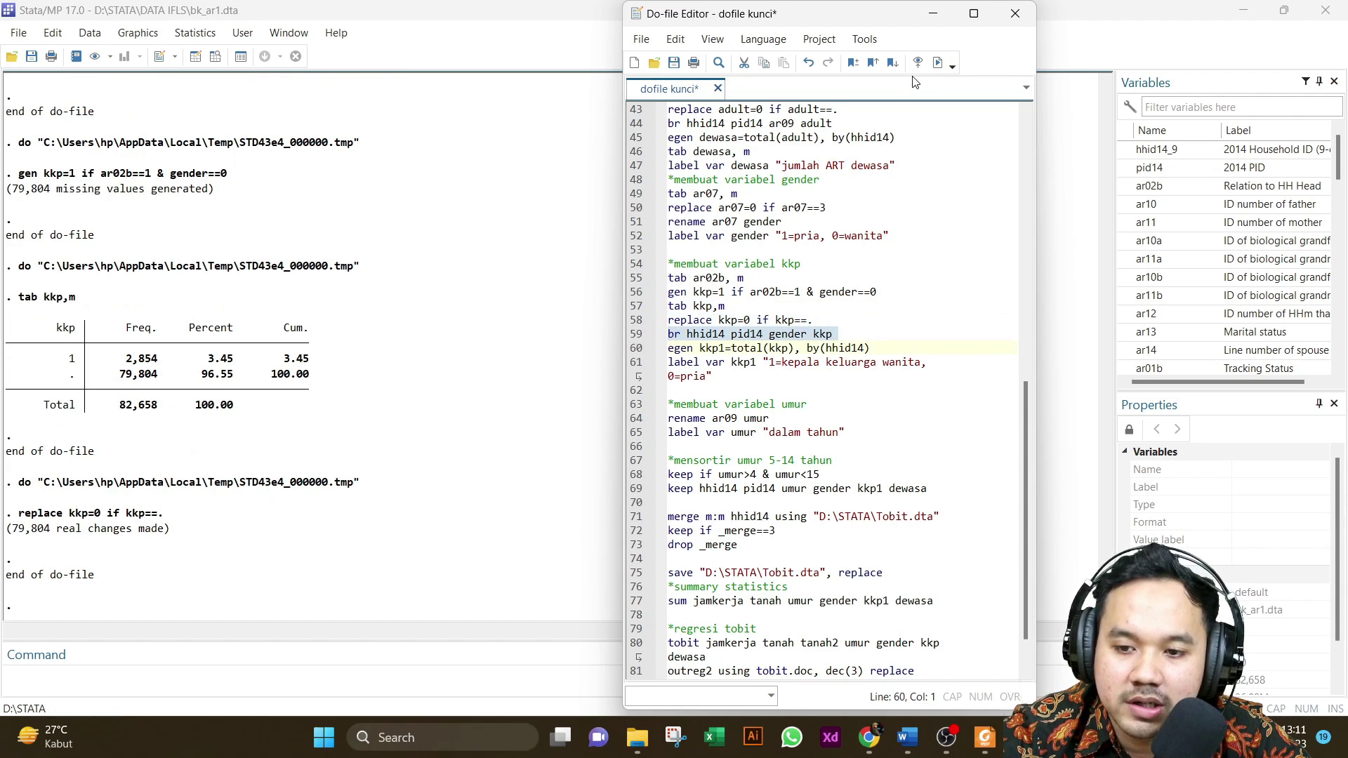
left_click(938, 63)
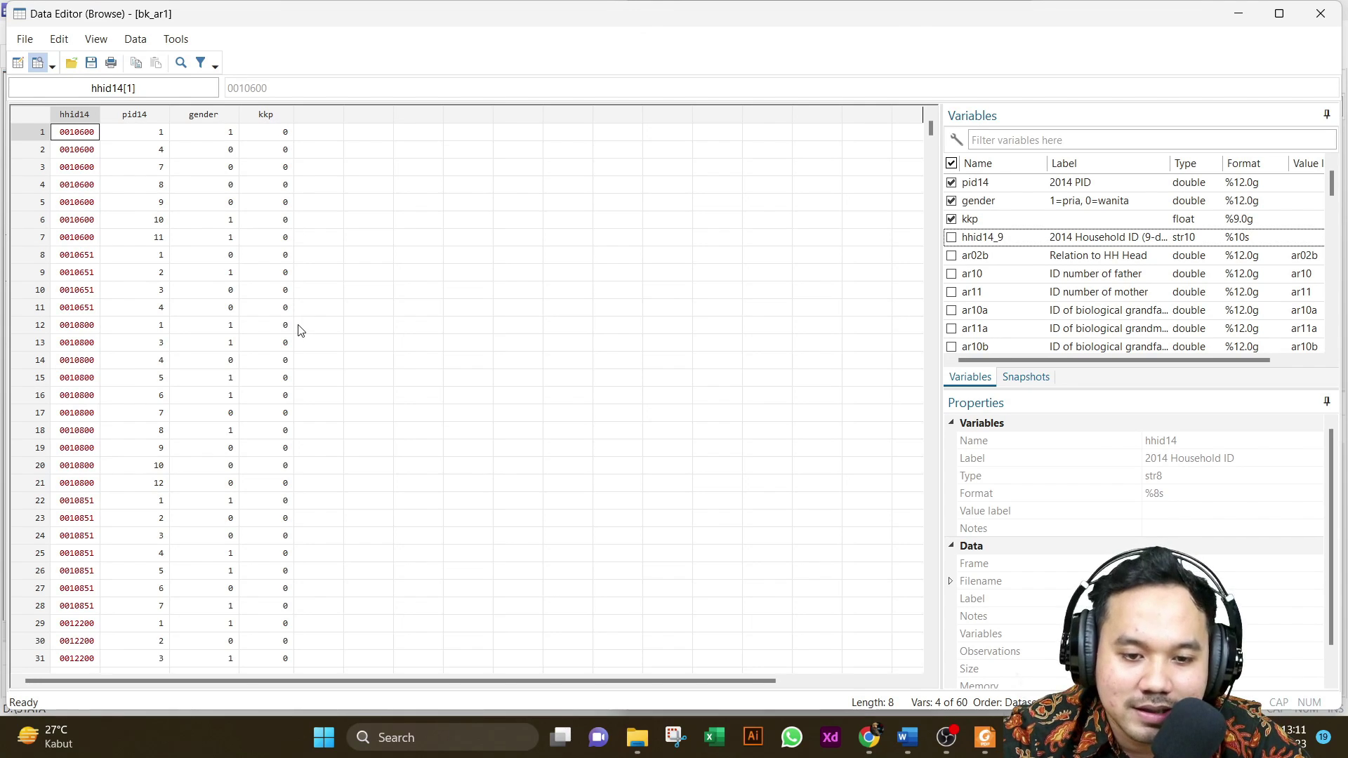
scroll(293, 461, "down", 20)
scroll(293, 464, "down", 20)
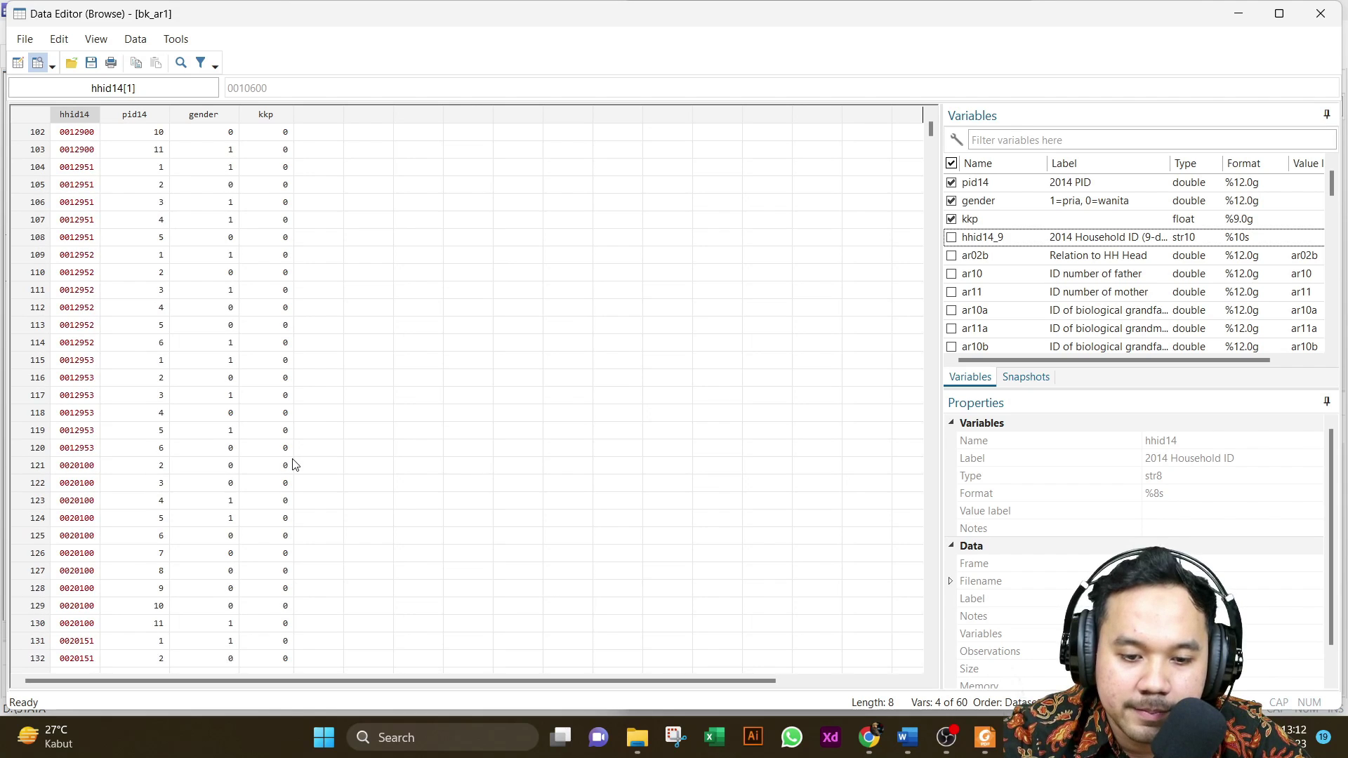
left_click_drag(292, 465, 283, 292)
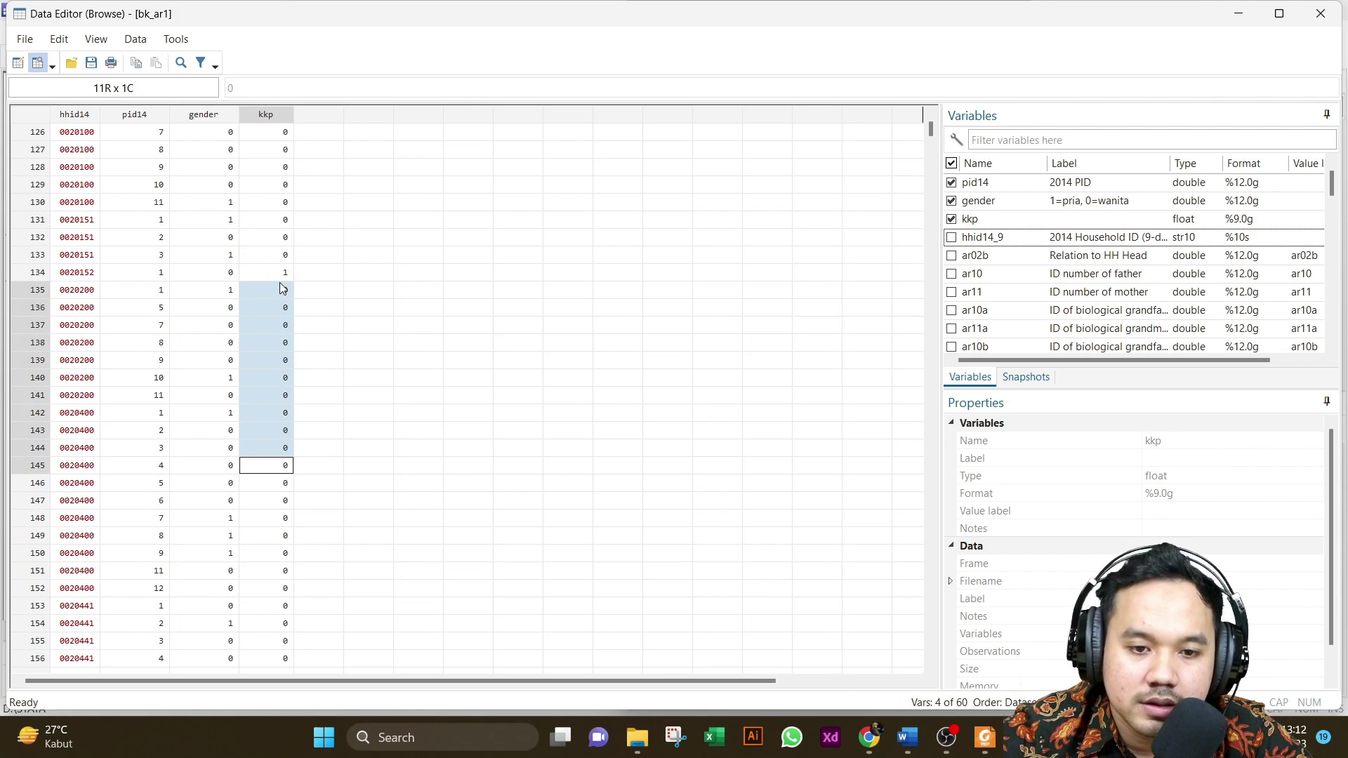
left_click(377, 307)
left_click(271, 281)
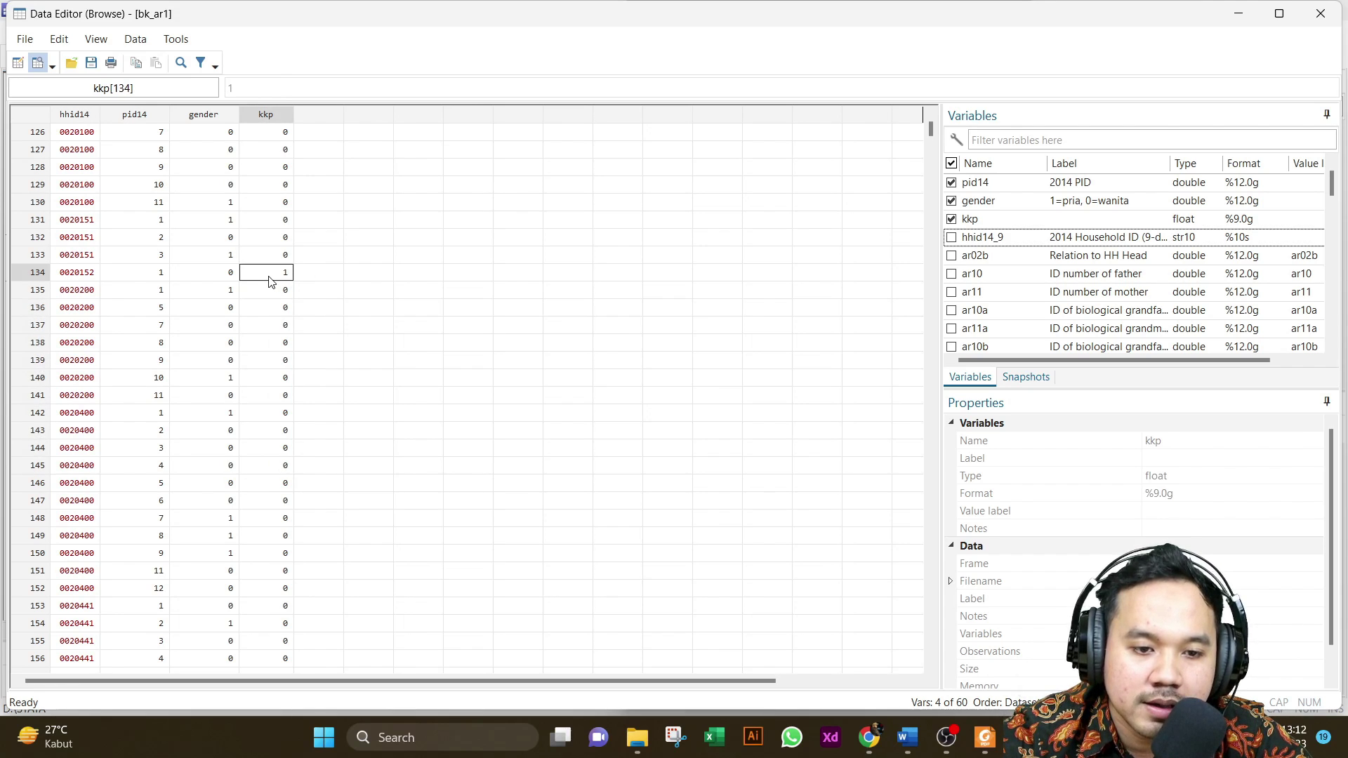
scroll(317, 463, "down", 15)
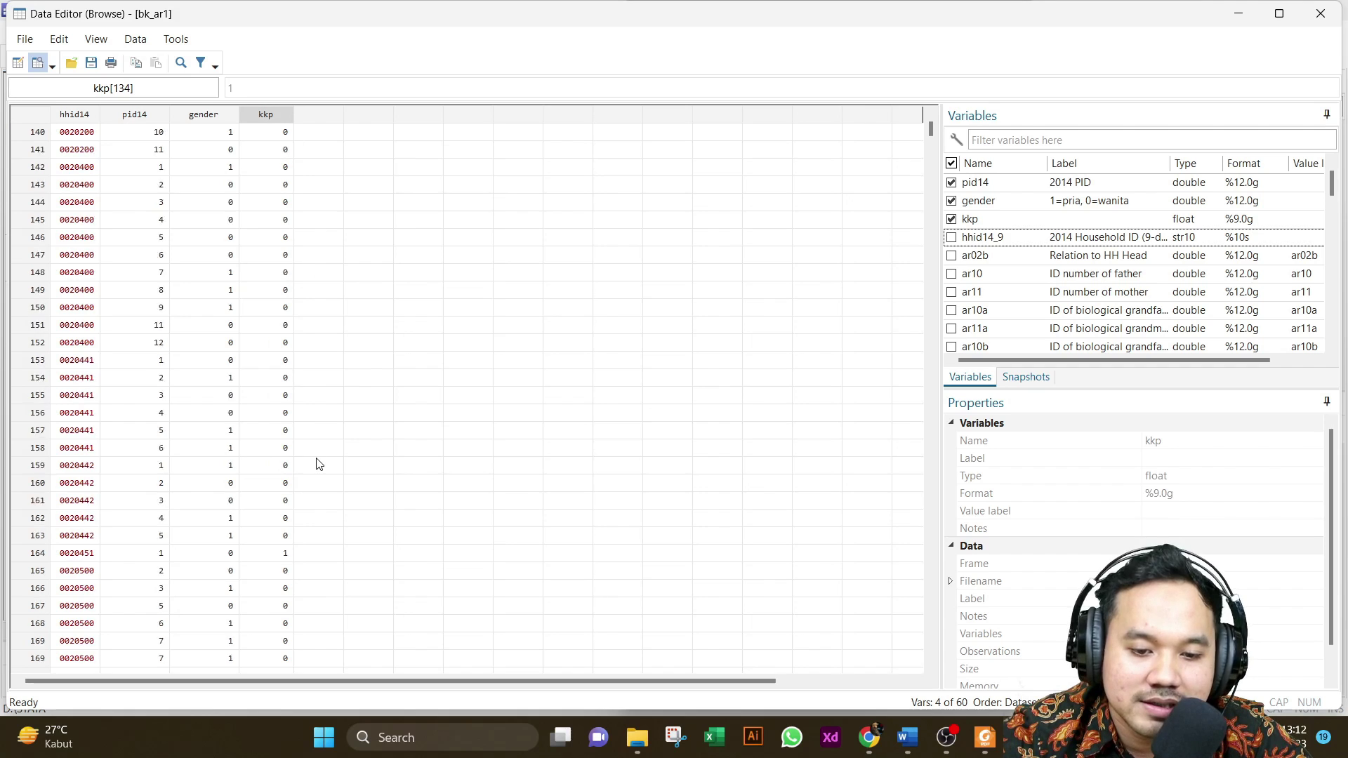
scroll(317, 463, "down", 20)
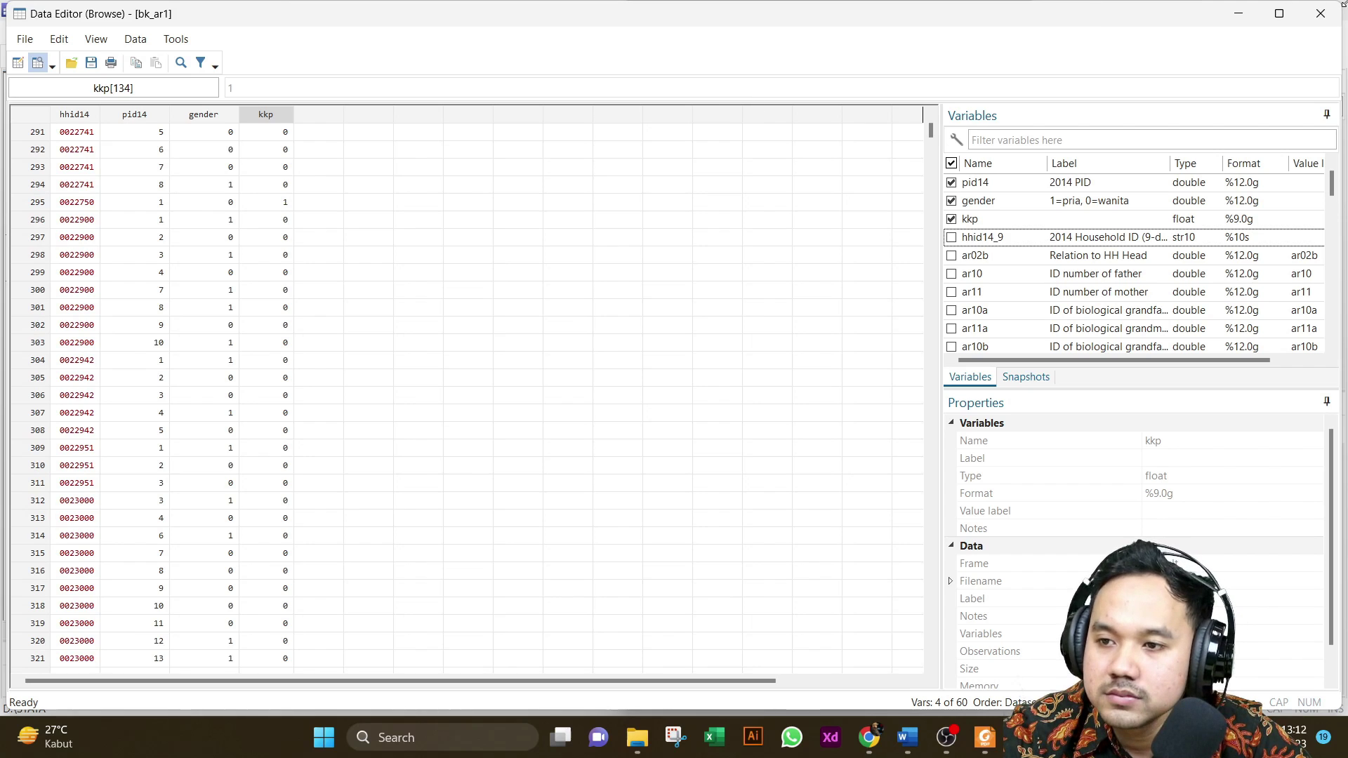
left_click(1320, 13)
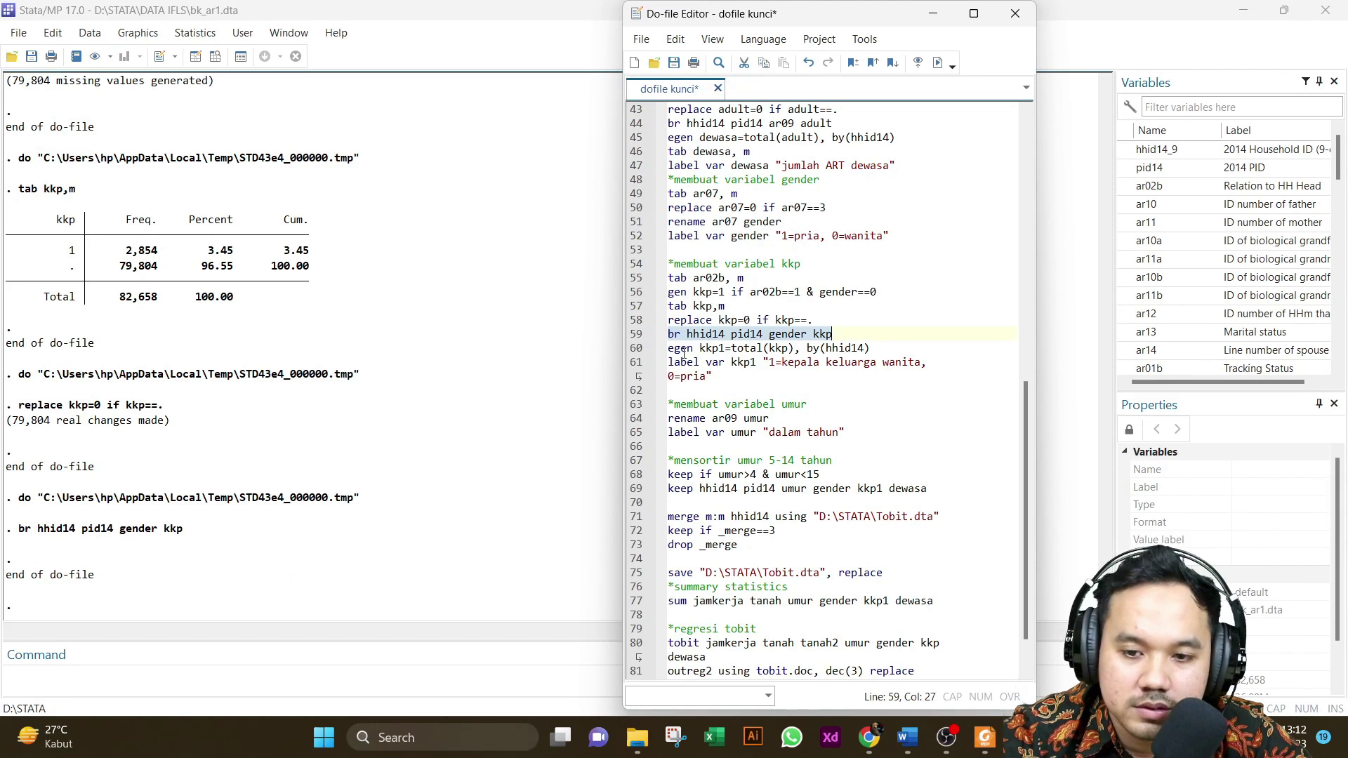
- Run the do-file lines that create kkp1 as the total of kkp by hhid14 and label it "1=kepala keluarga wanita, 0=pria"
left_click(636, 350)
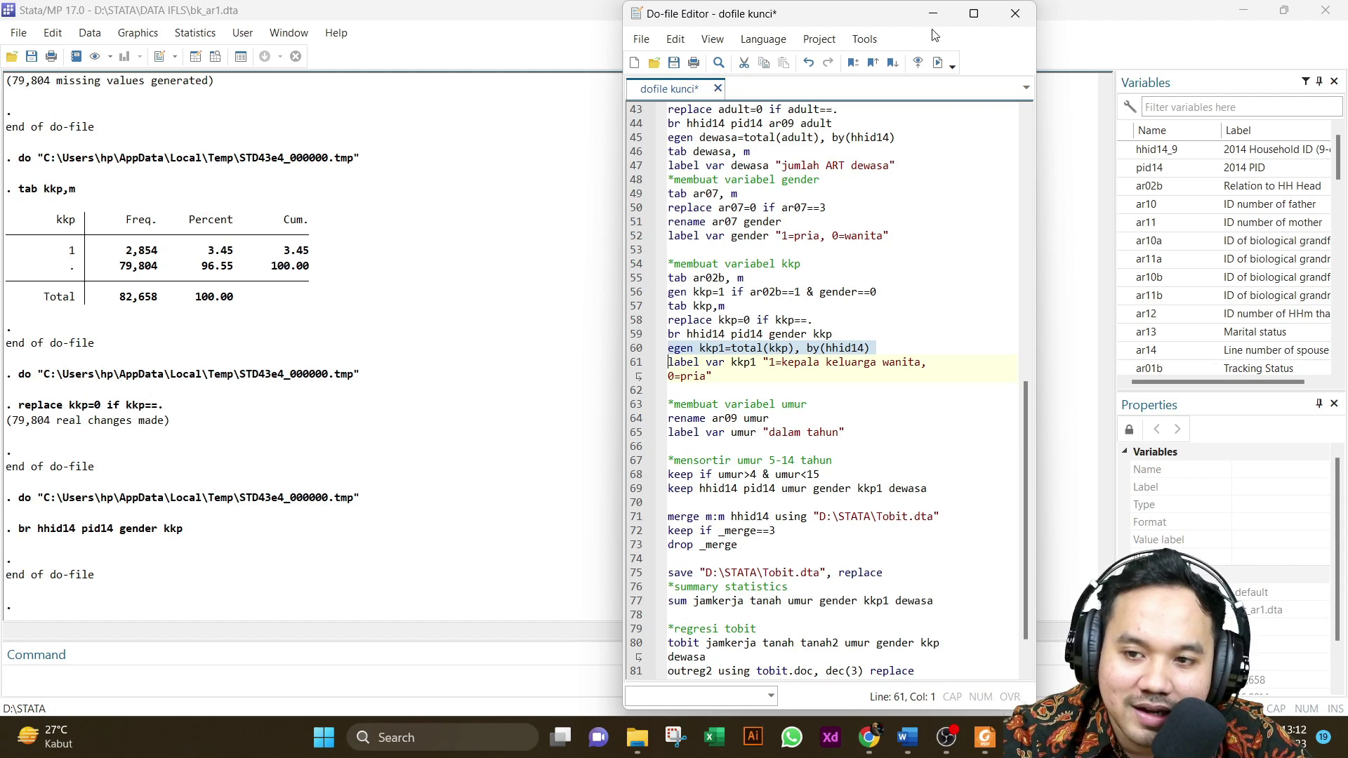
left_click(938, 63)
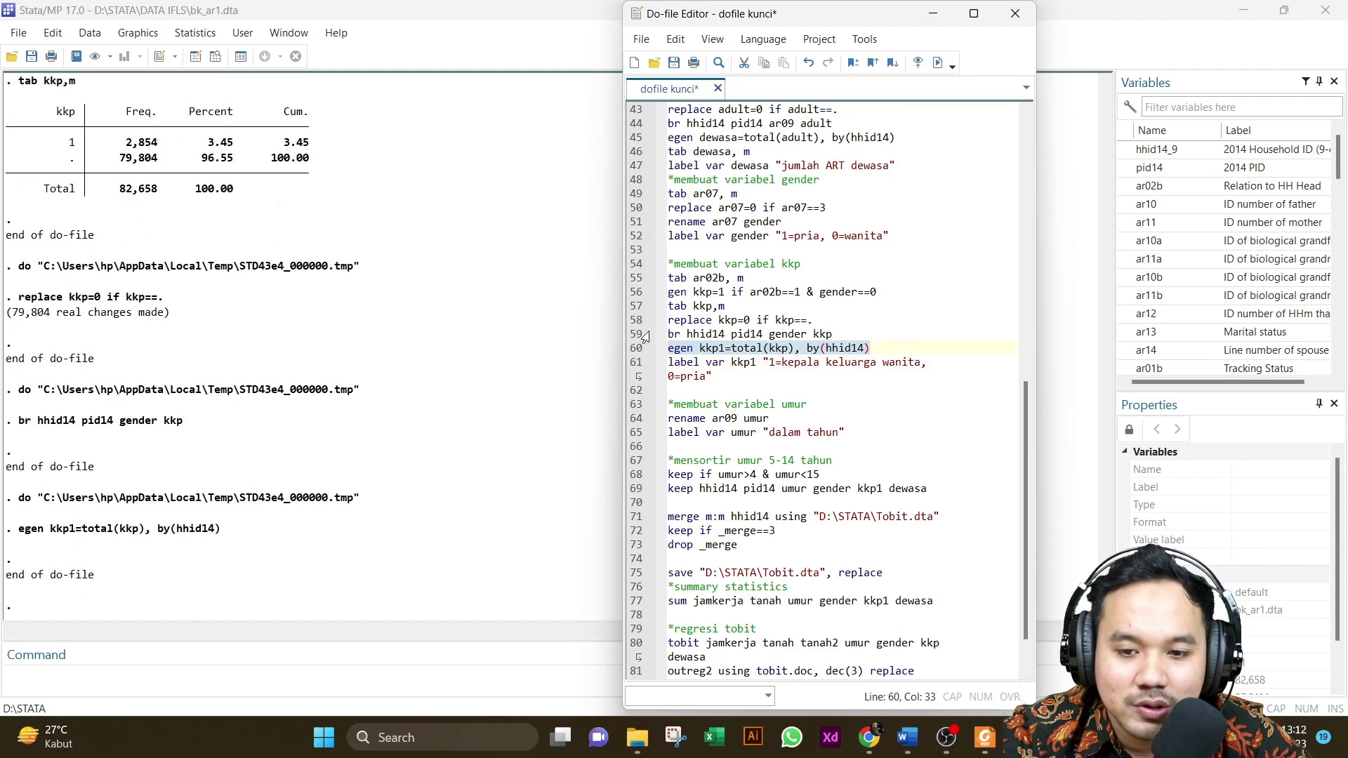
left_click(636, 364)
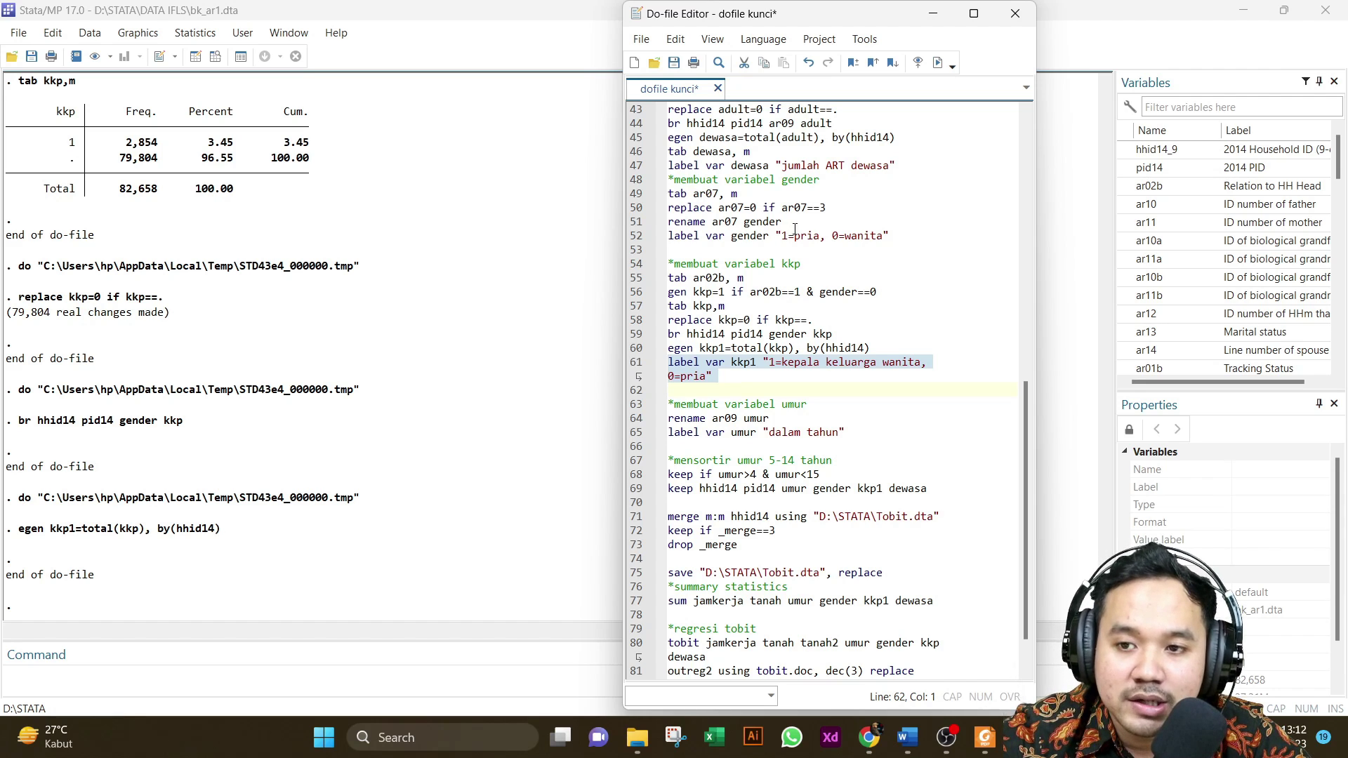
left_click(939, 63)
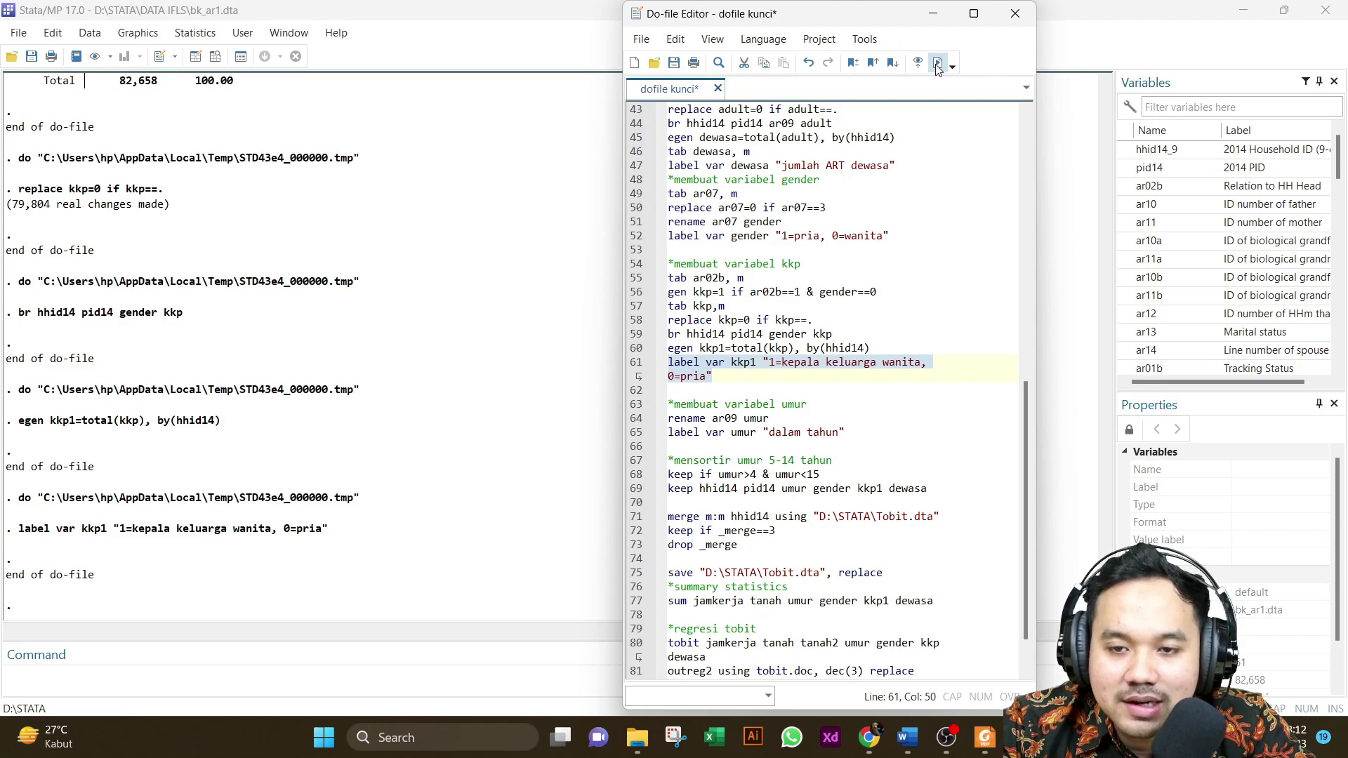
- Run the do-file lines that rename ar09 to umur and label it "dalam tahun"
left_click(635, 419)
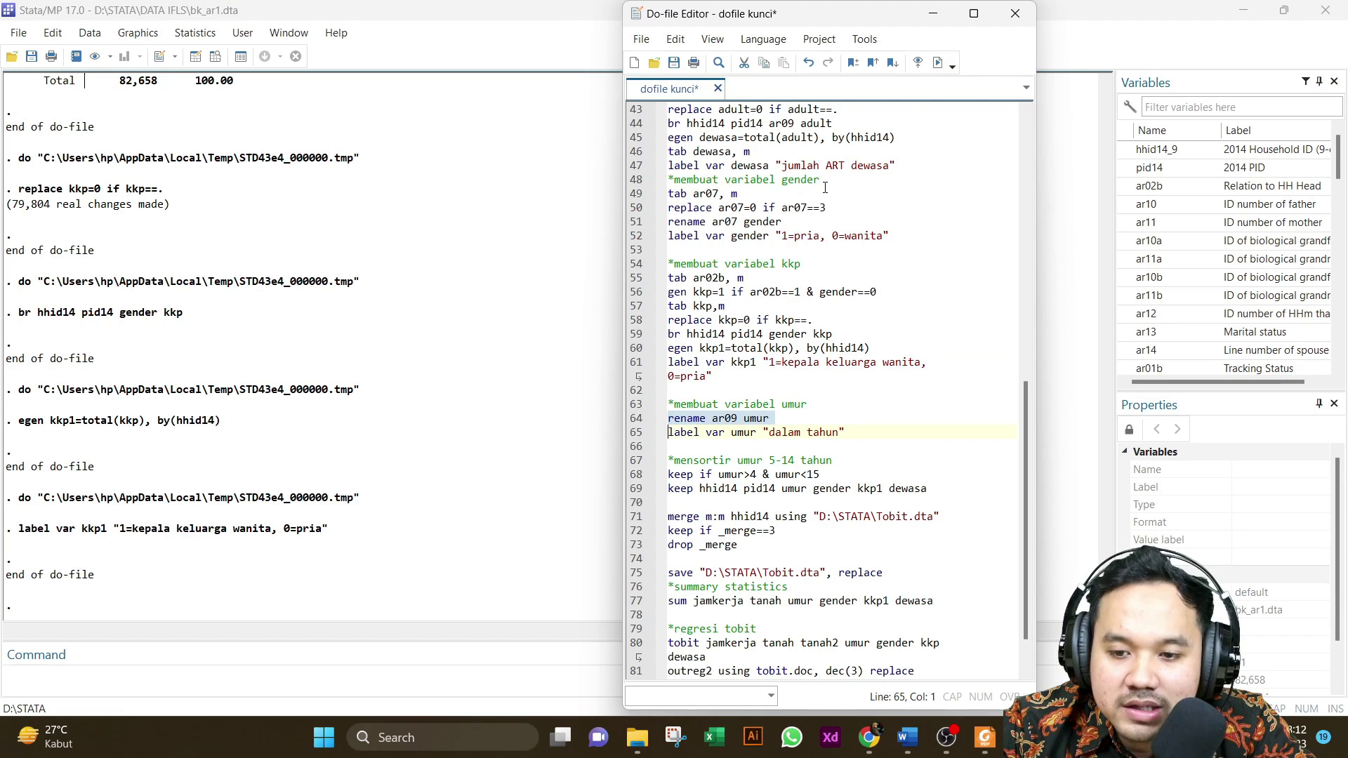
left_click(936, 62)
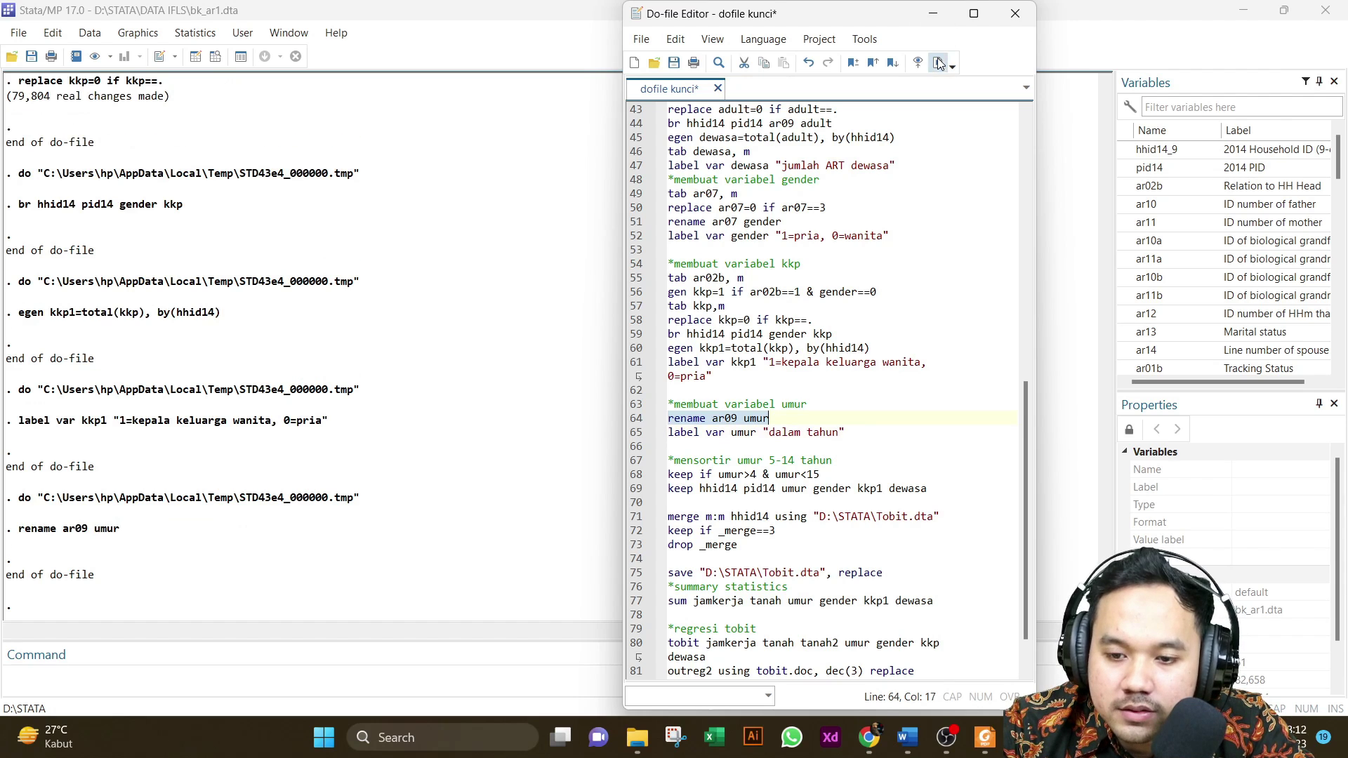
left_click(630, 436)
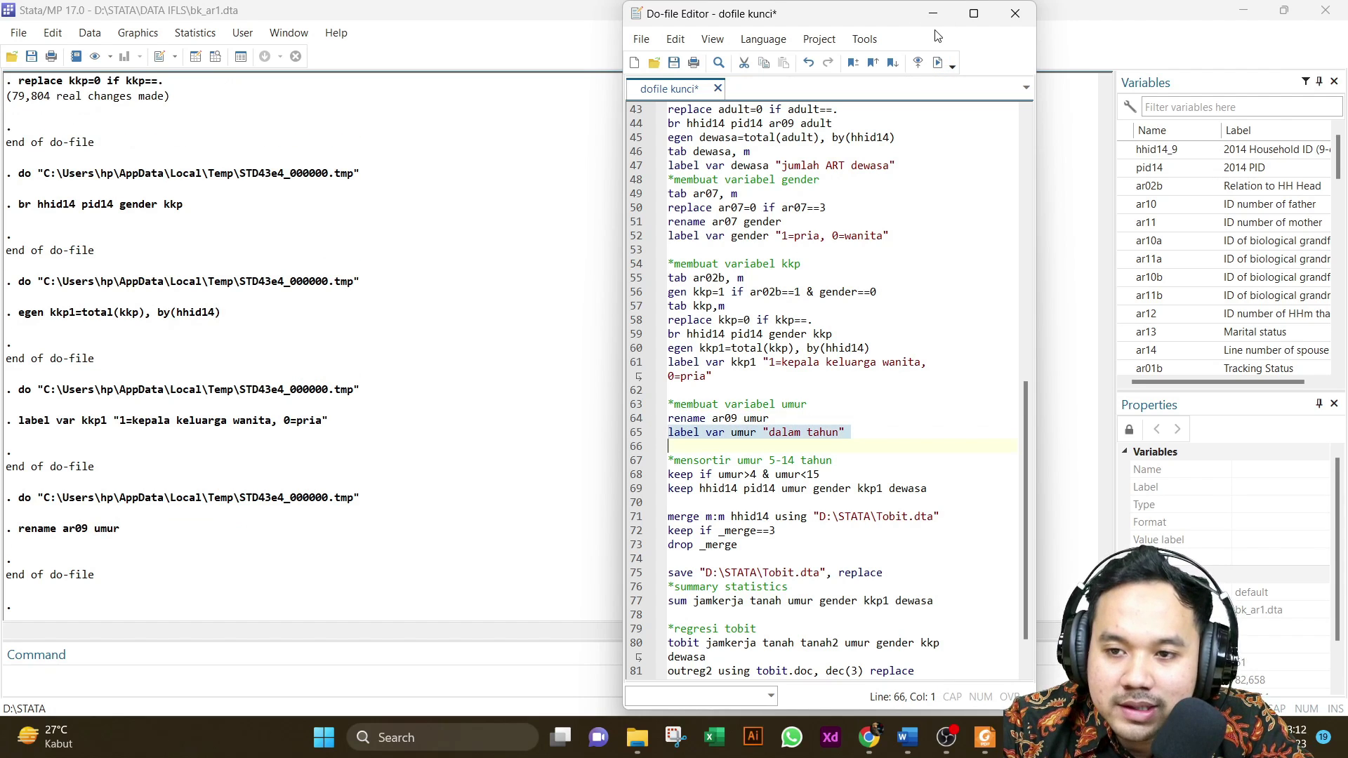
left_click(937, 63)
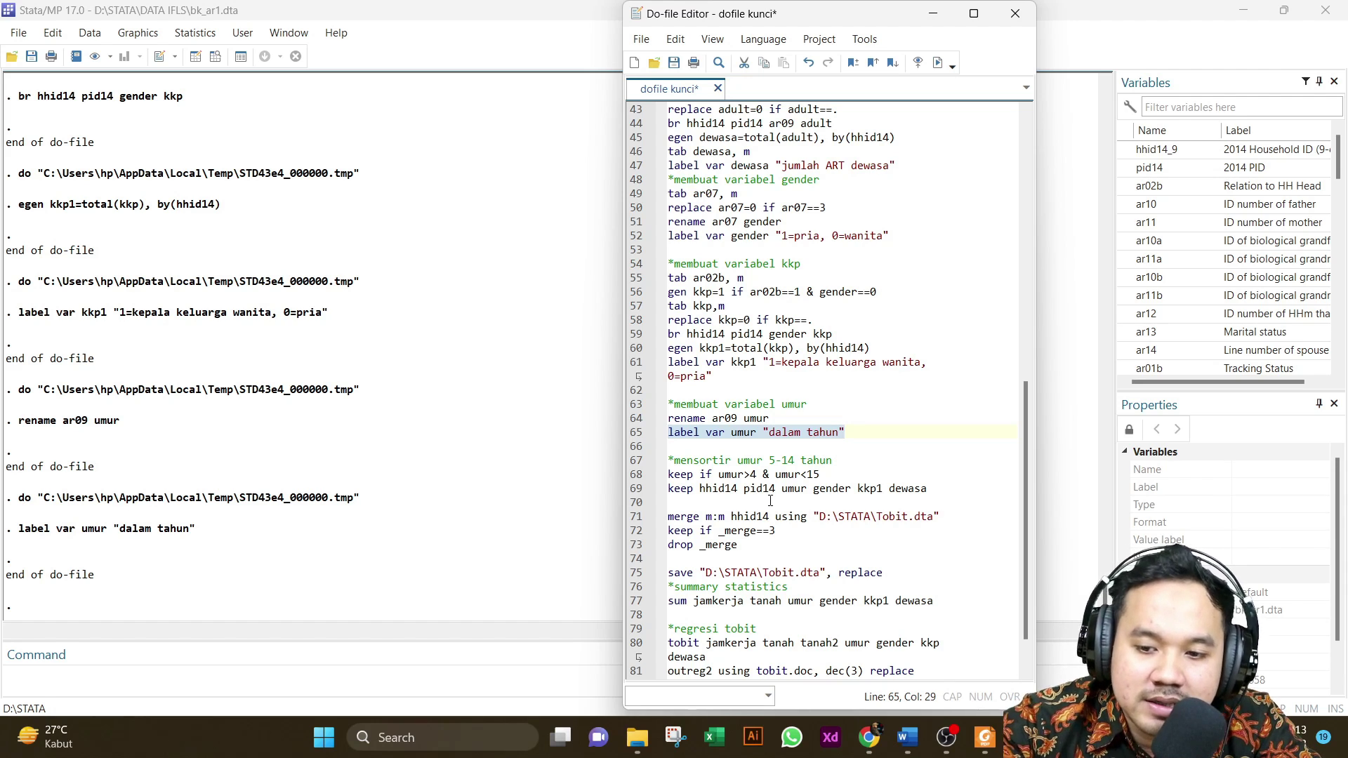
- Run the do-file lines that keep umur>4 & umur<15 and keep only hhid14, pid14, umur, gender, kkp1 and dewasa
left_click(634, 479)
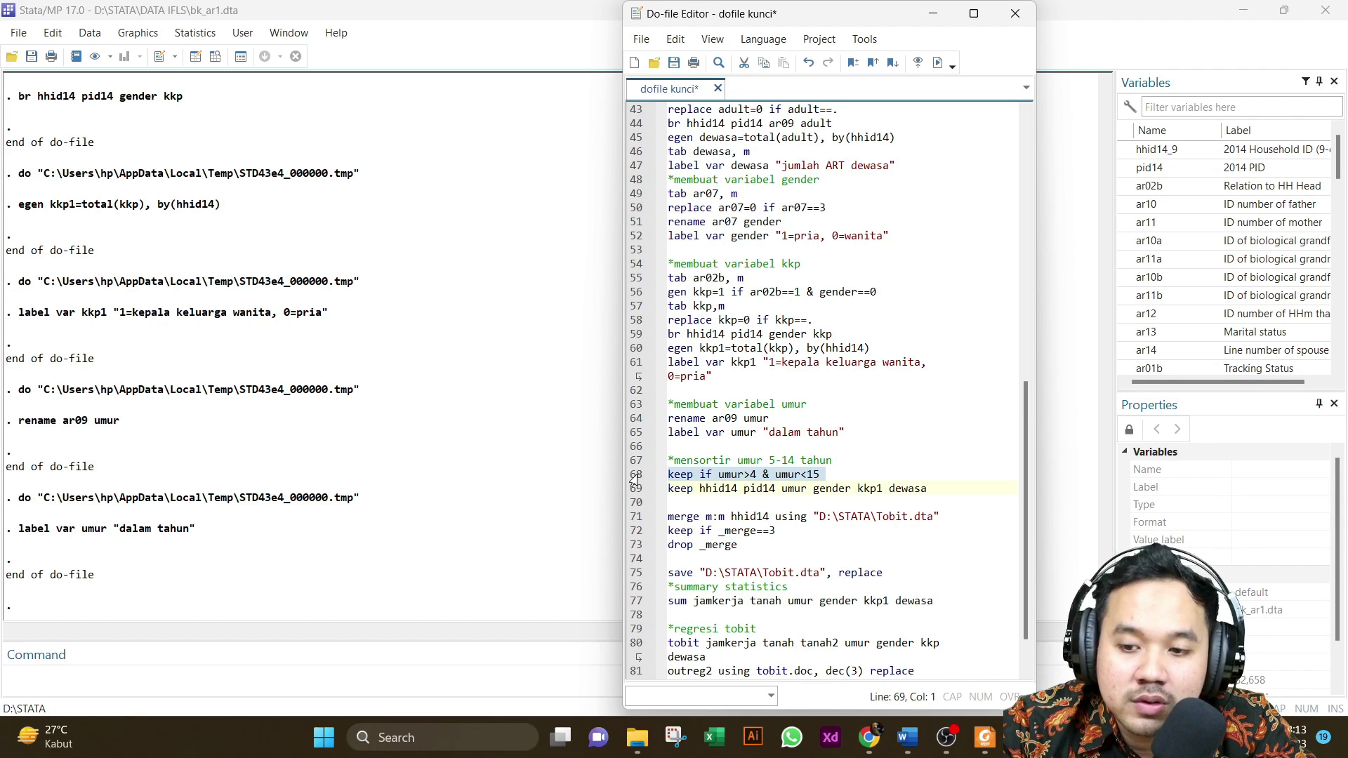
left_click(938, 63)
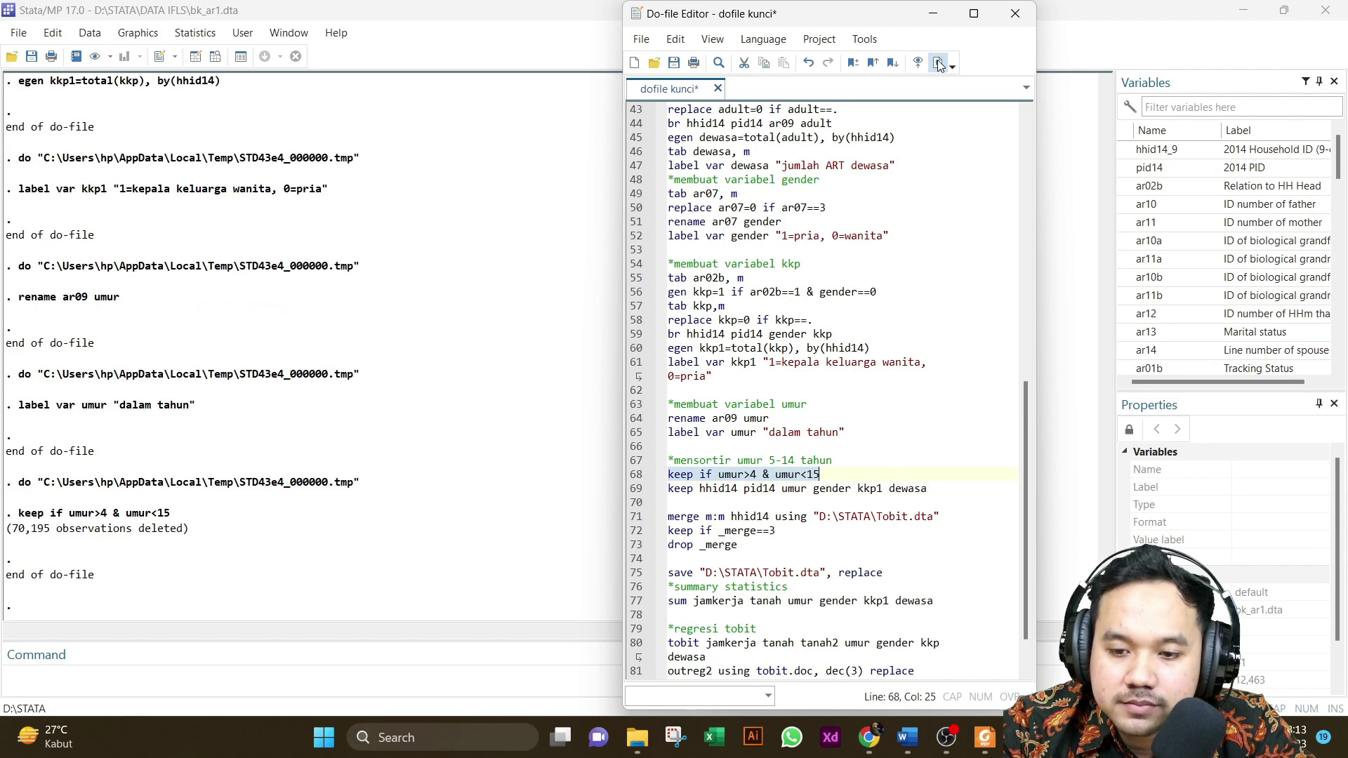
left_click(631, 490)
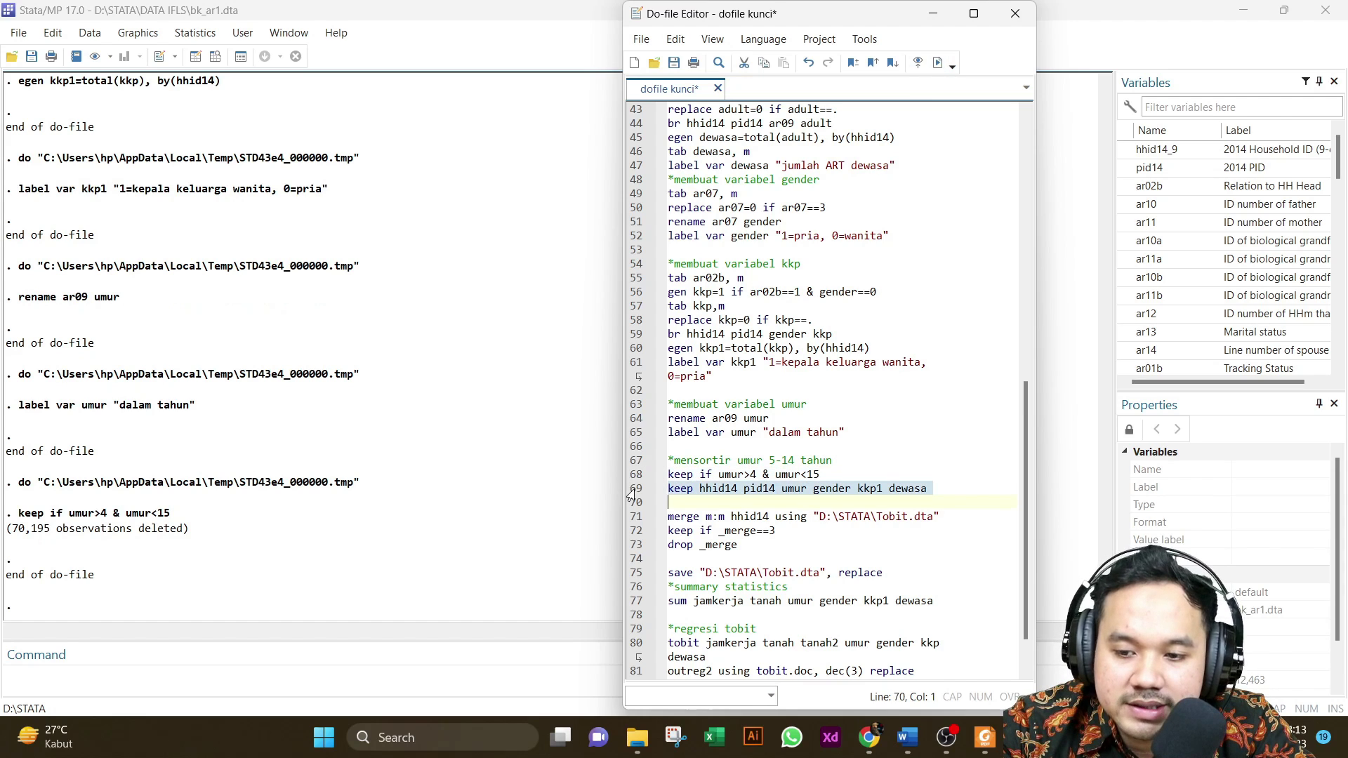
left_click(938, 63)
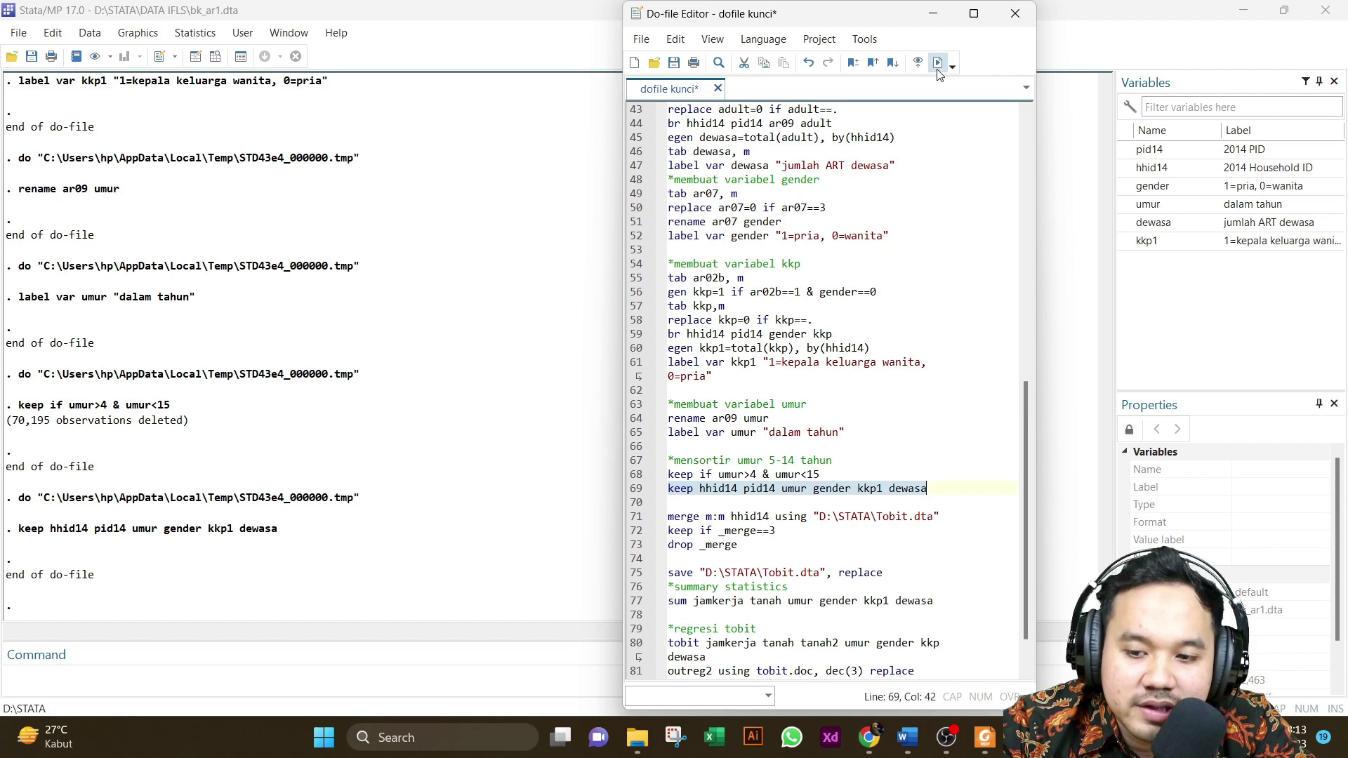
- Run the do-file lines that merge m:m by hhid14 using D:\STATA\Tobit.dta and keep only observations with _merge==3
left_click(640, 518)
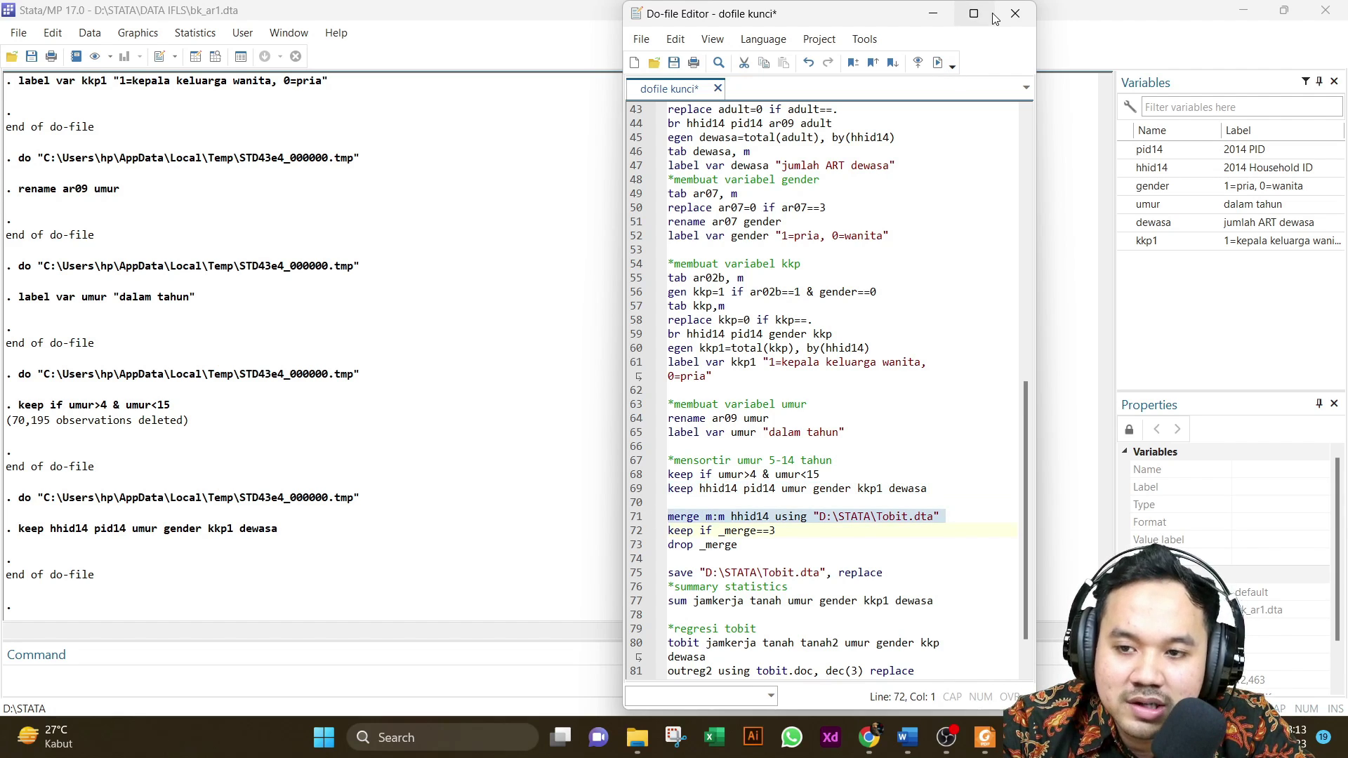
left_click(938, 63)
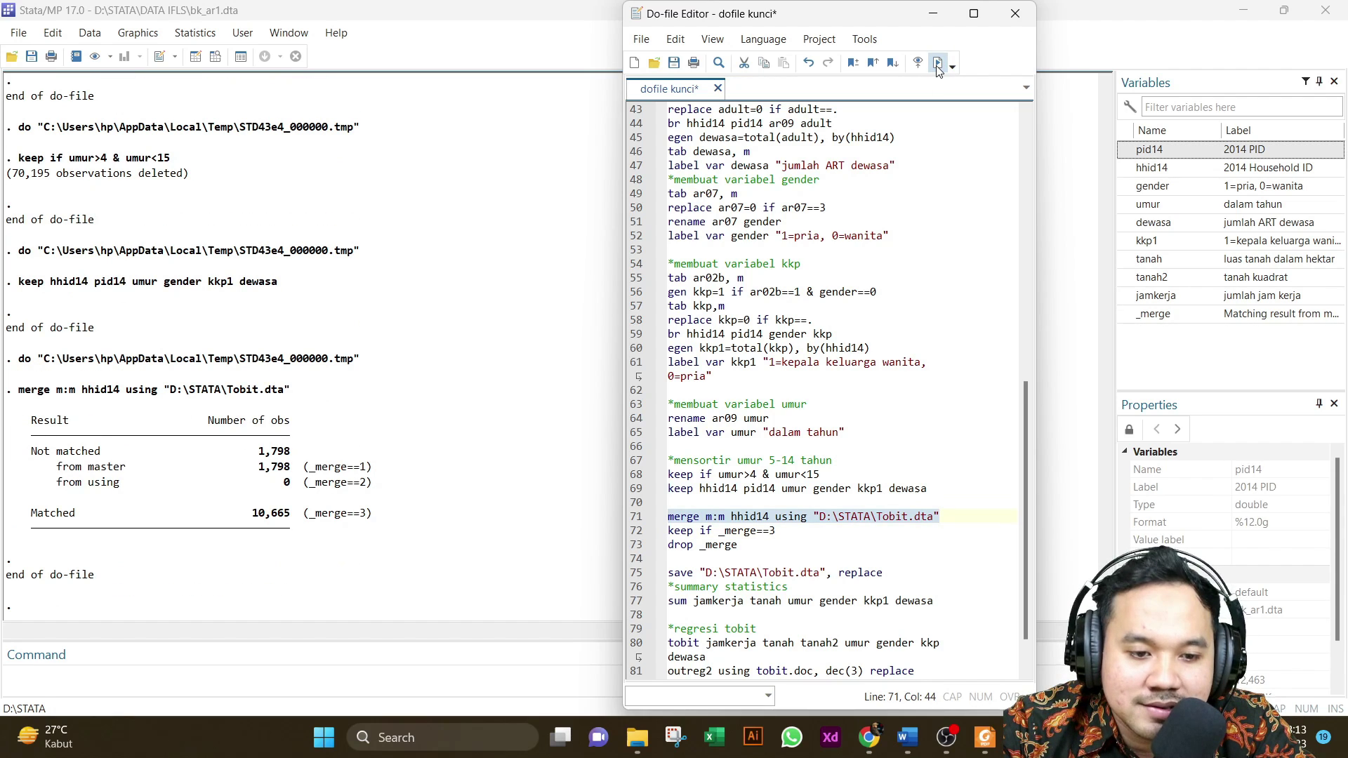
left_click(636, 533)
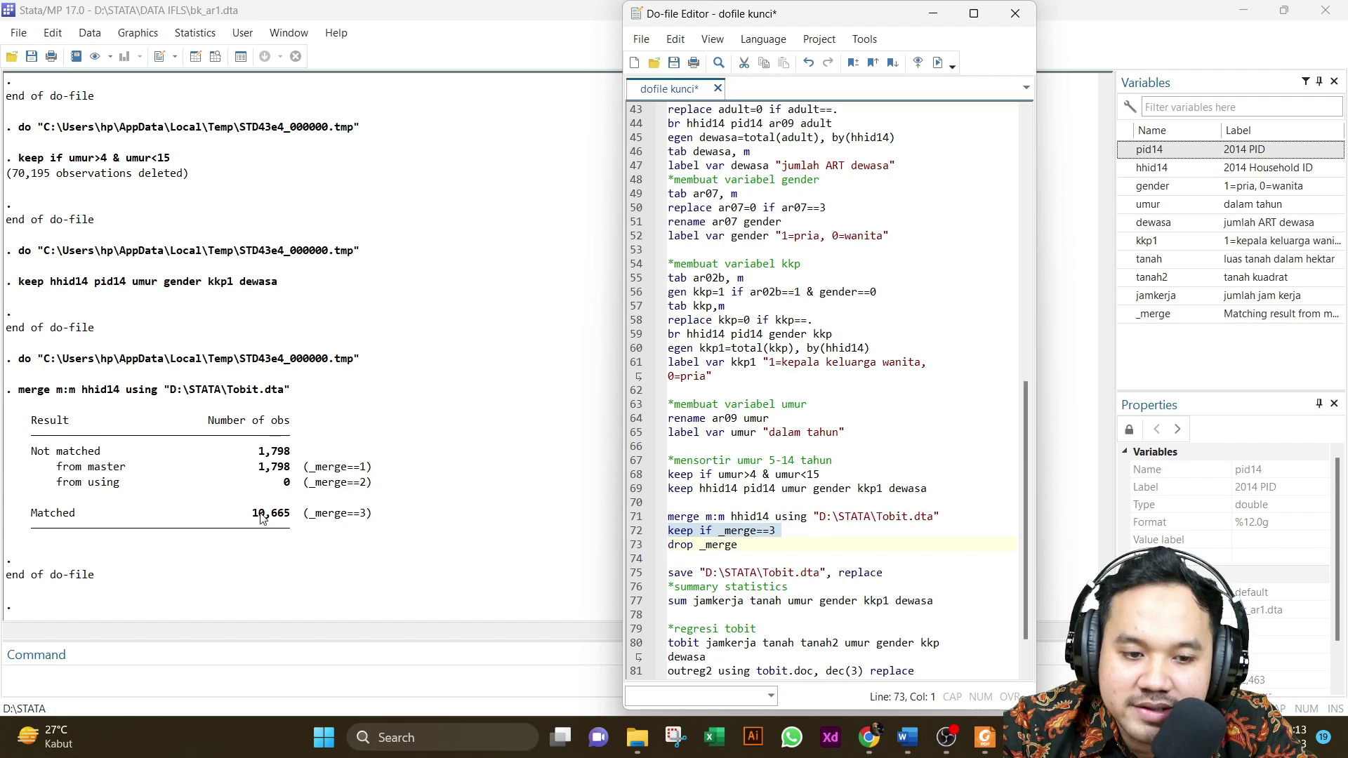
left_click(941, 69)
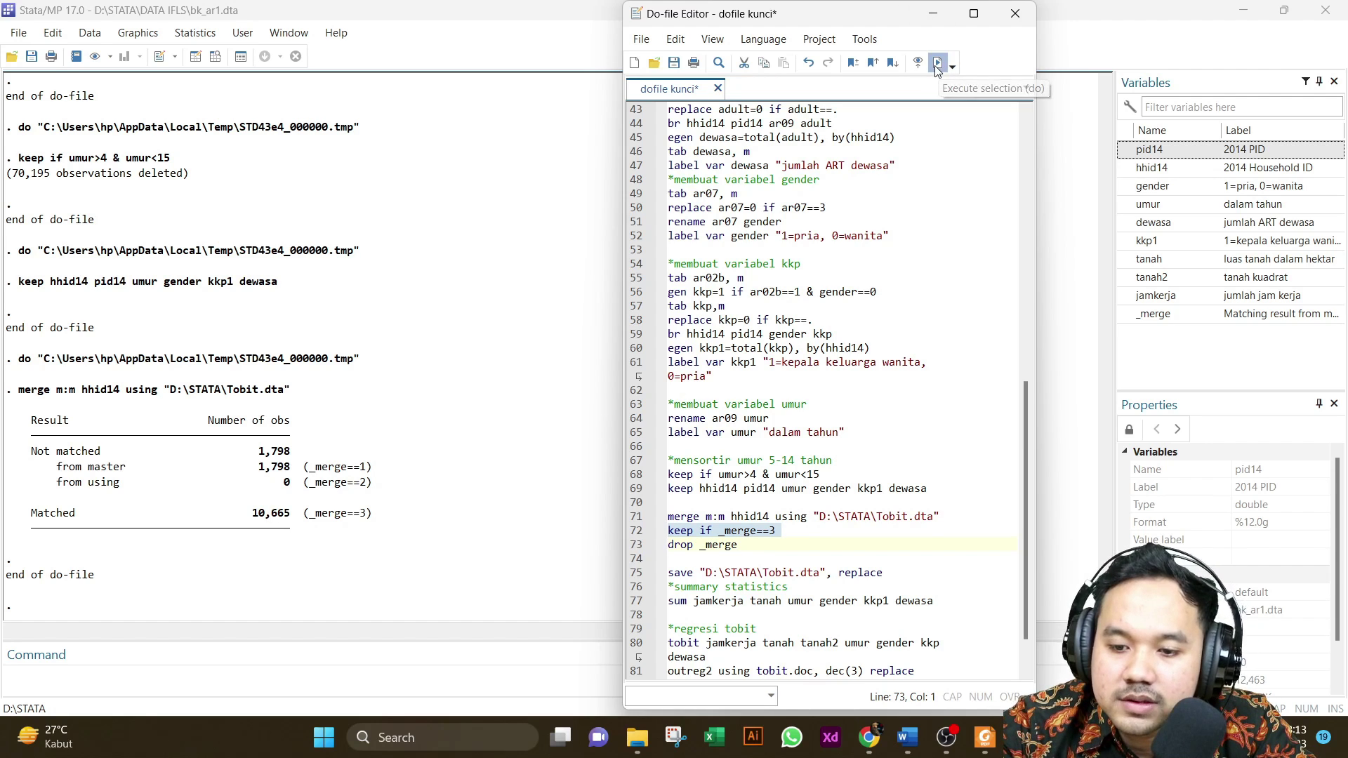
- Run the do-file lines that drop _merge and save the dataset as D:\STATA\Tobit.dta with replace
left_click(632, 545)
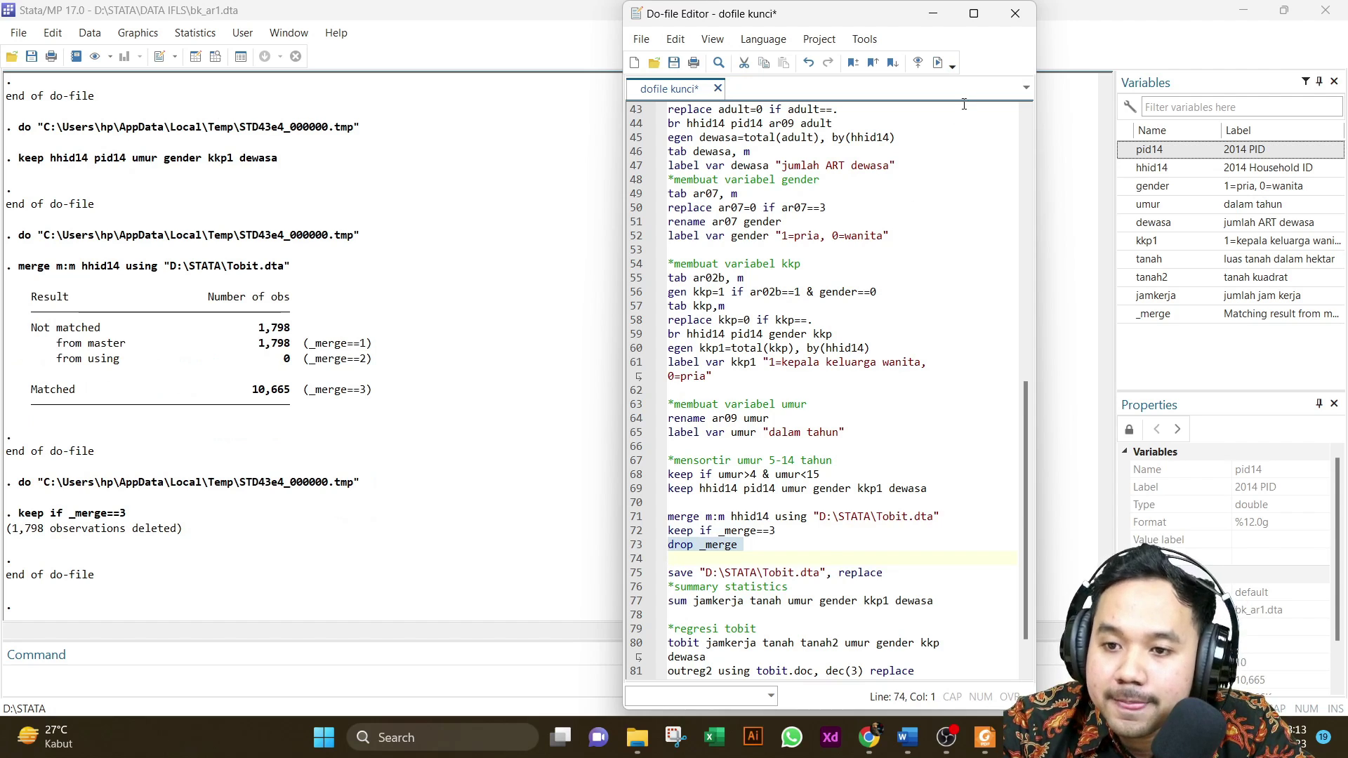
left_click(937, 62)
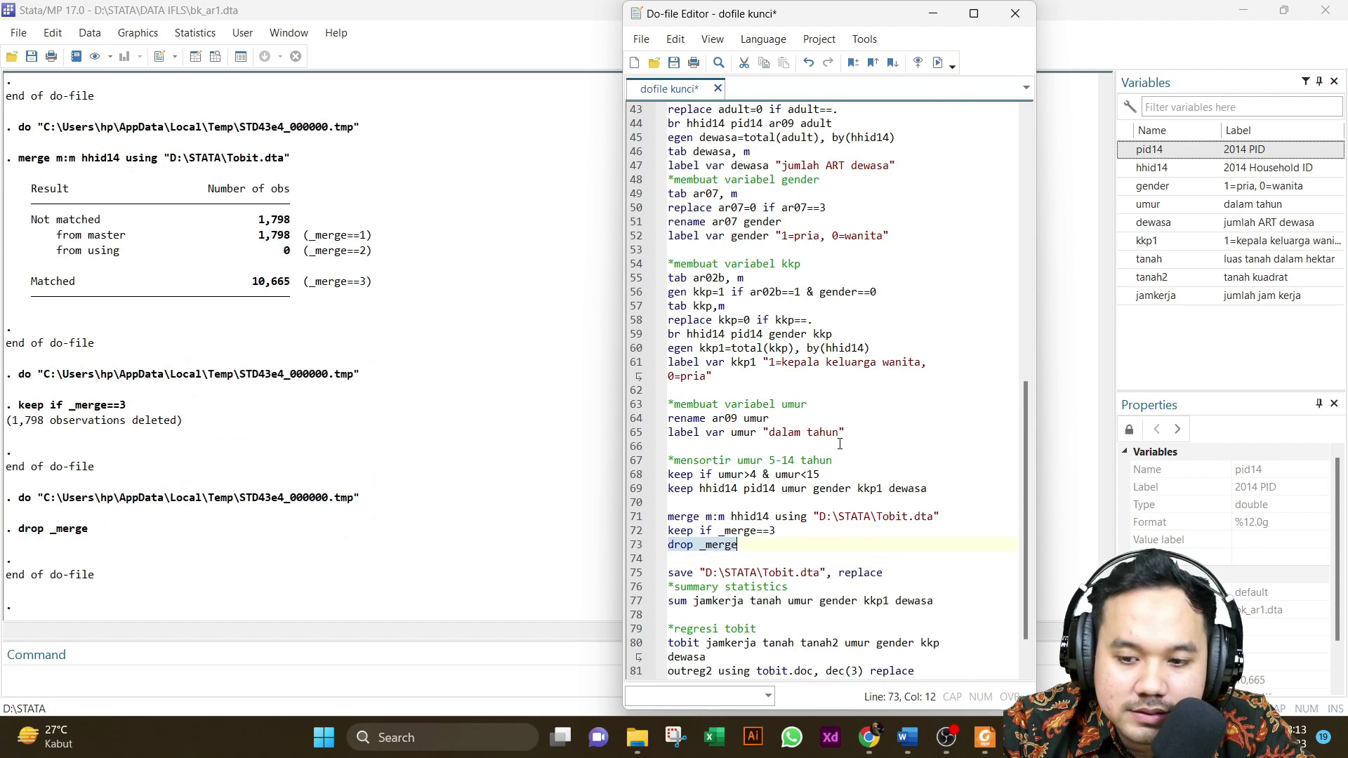
scroll(840, 443, "down", 1)
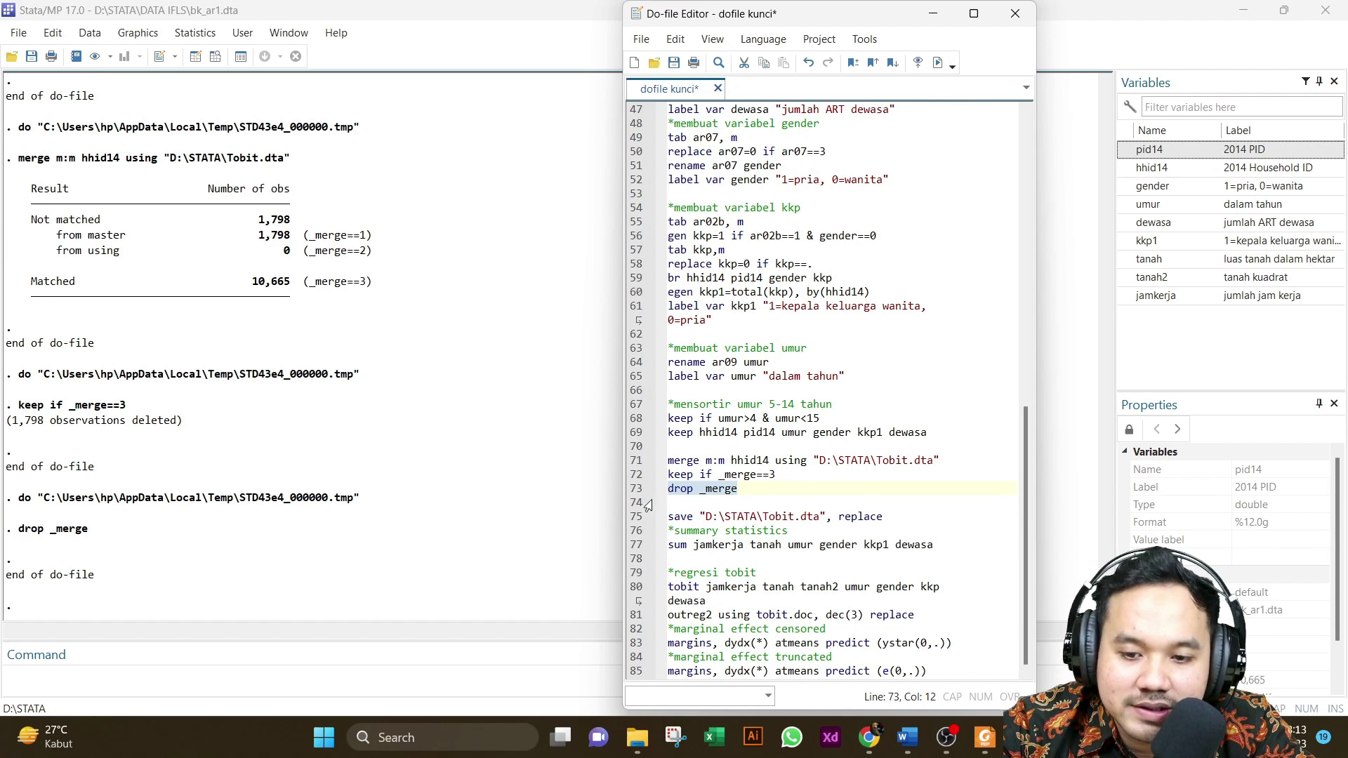
left_click(631, 518)
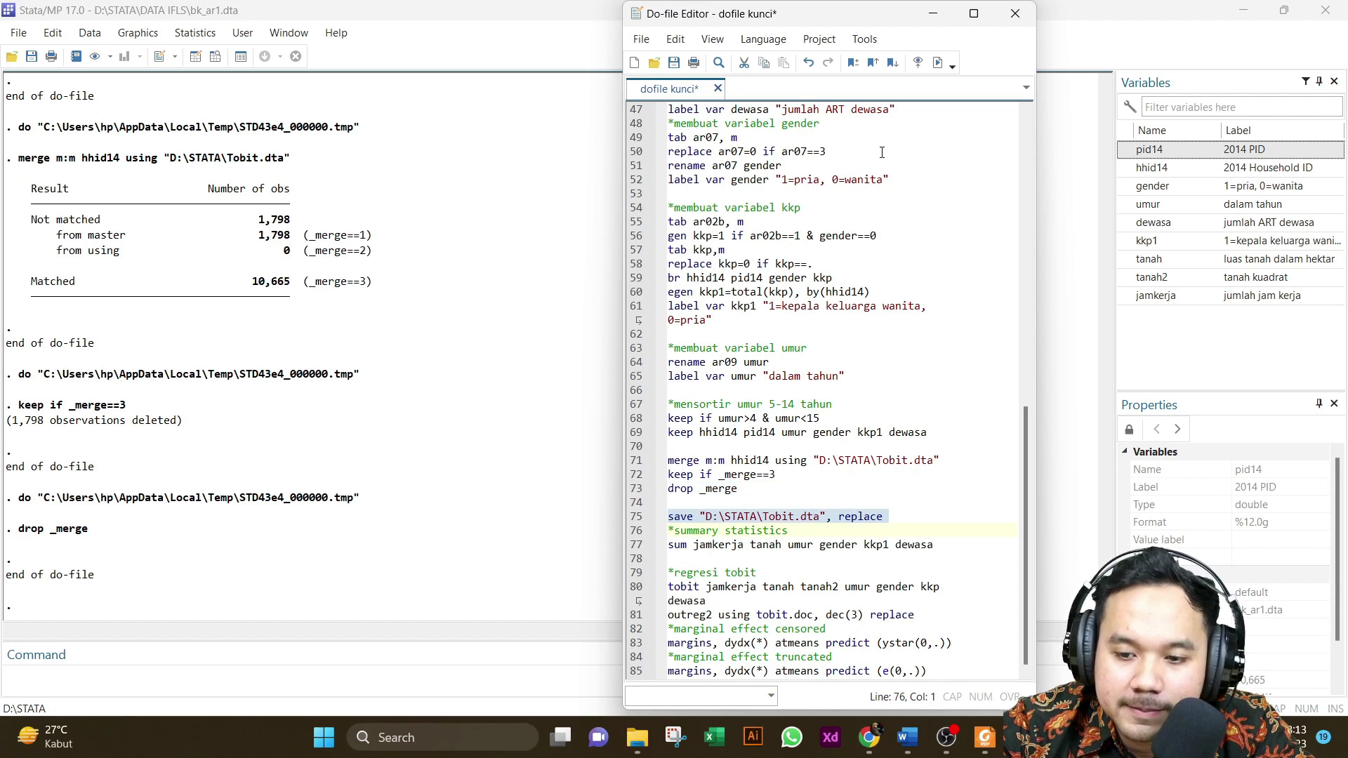
left_click(944, 65)
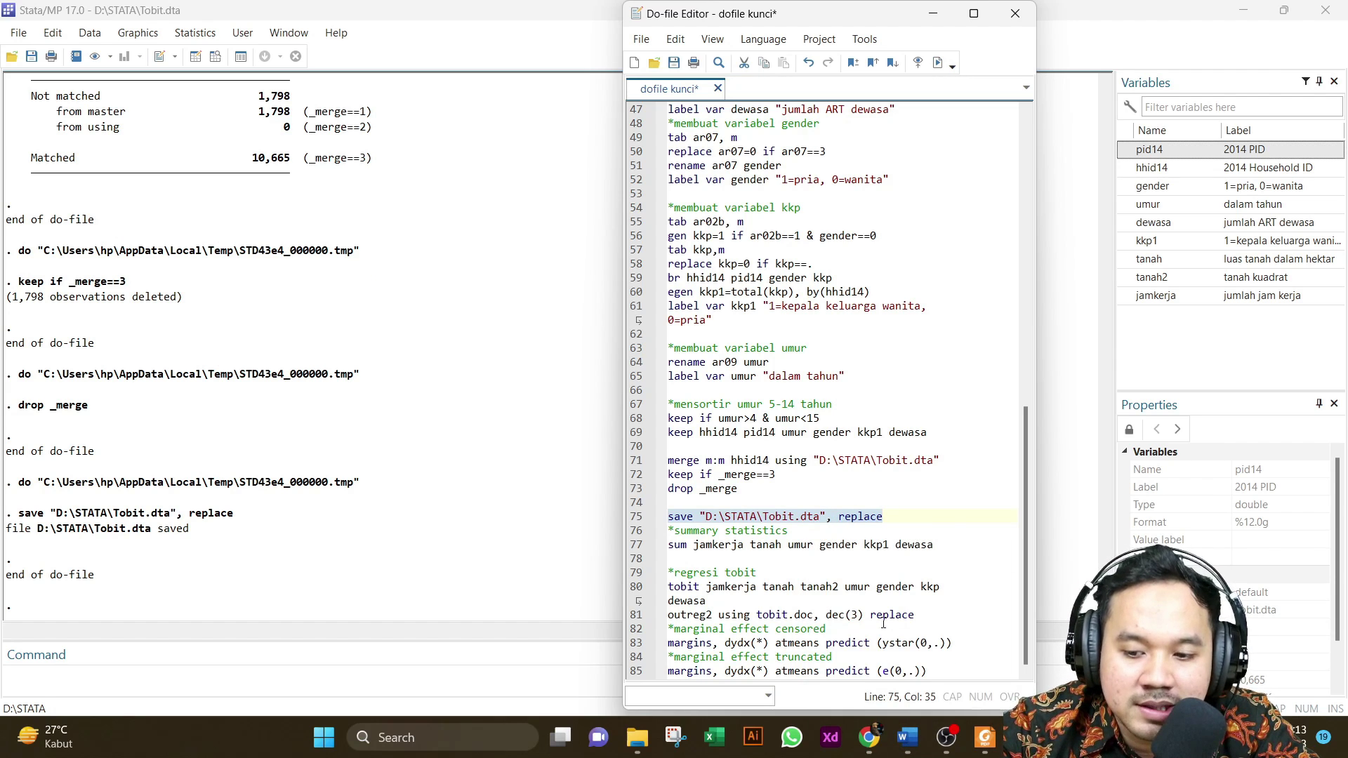
- Switch to the assignment document in Word and read the variable source table and the summary statistics question
left_click(905, 649)
left_click(905, 649)
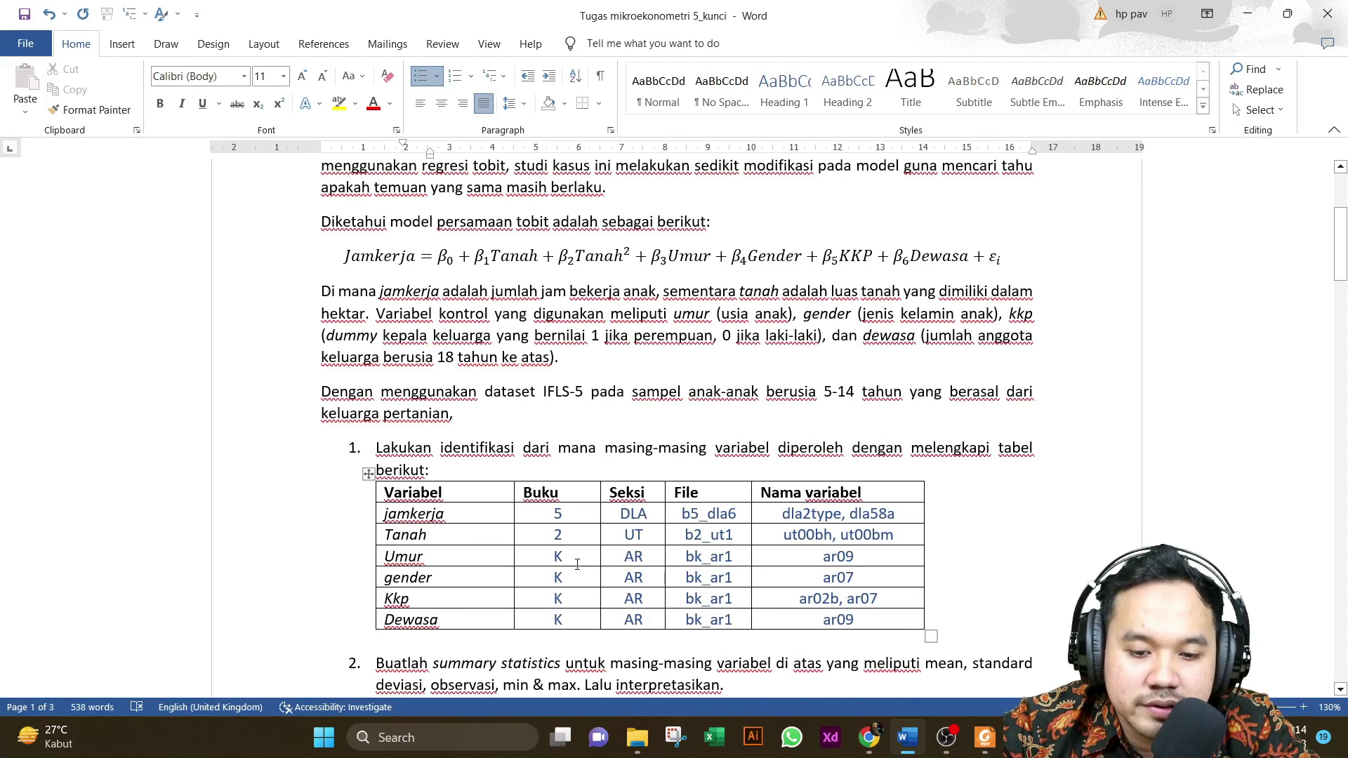
scroll(577, 564, "down", 2)
scroll(577, 564, "up", 1)
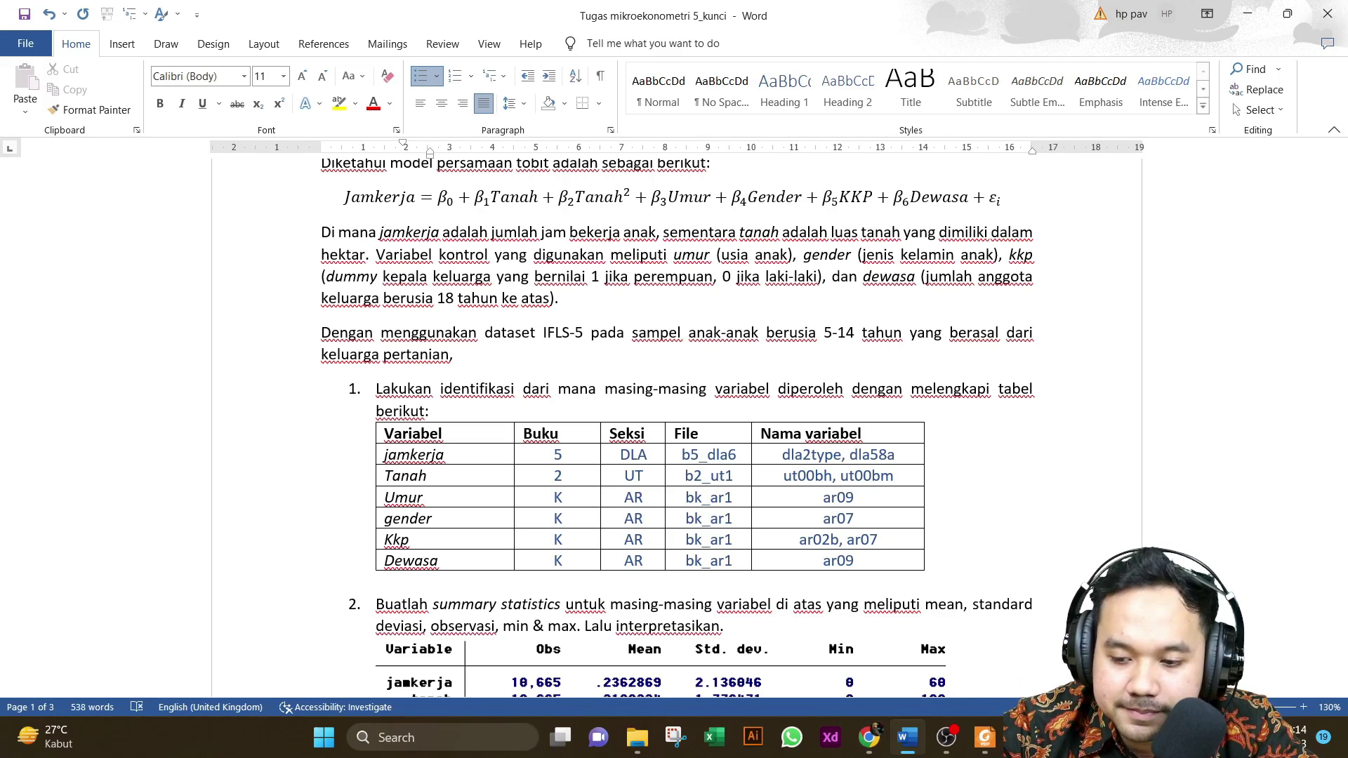
- Switch back to Stata and run the do-file line that summarizes jamkerja, tanah, umur, gender, kkp1 and dewasa
left_click(985, 737)
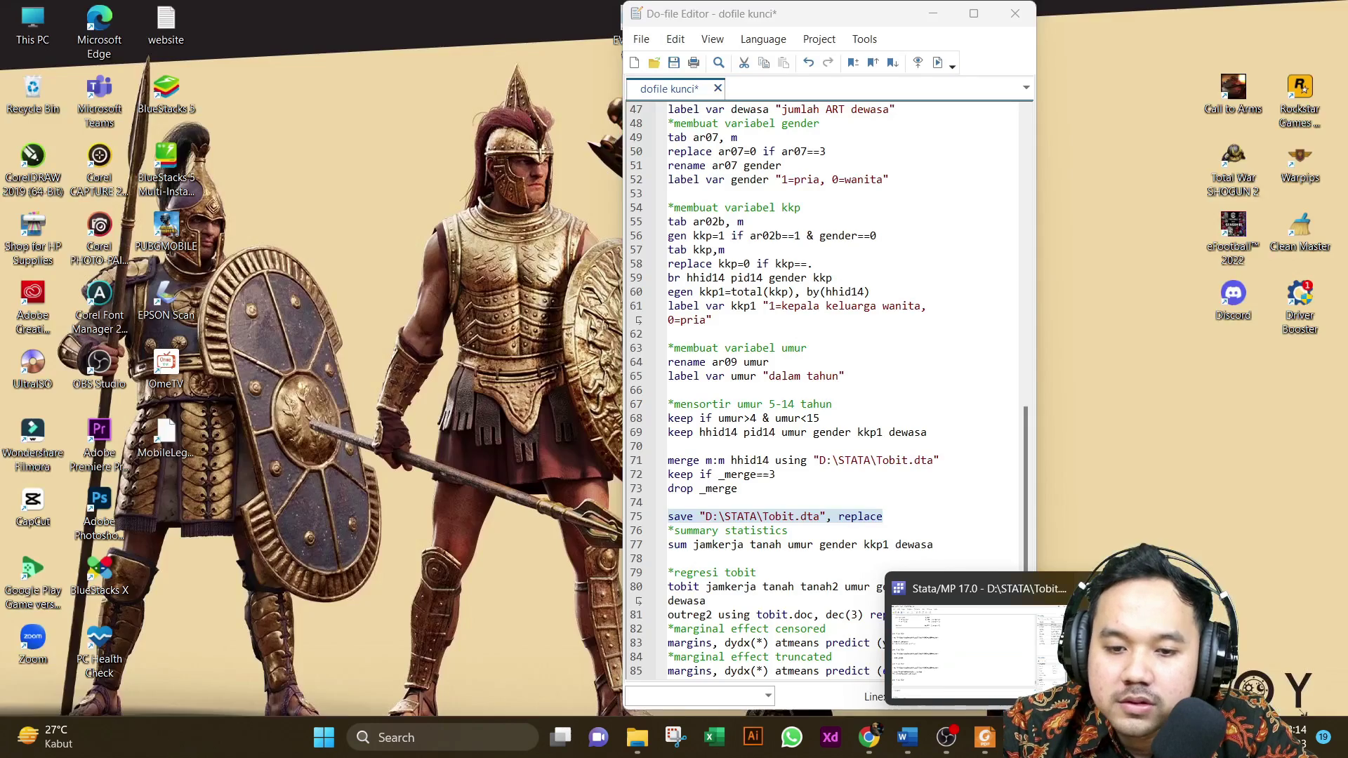
left_click(1116, 653)
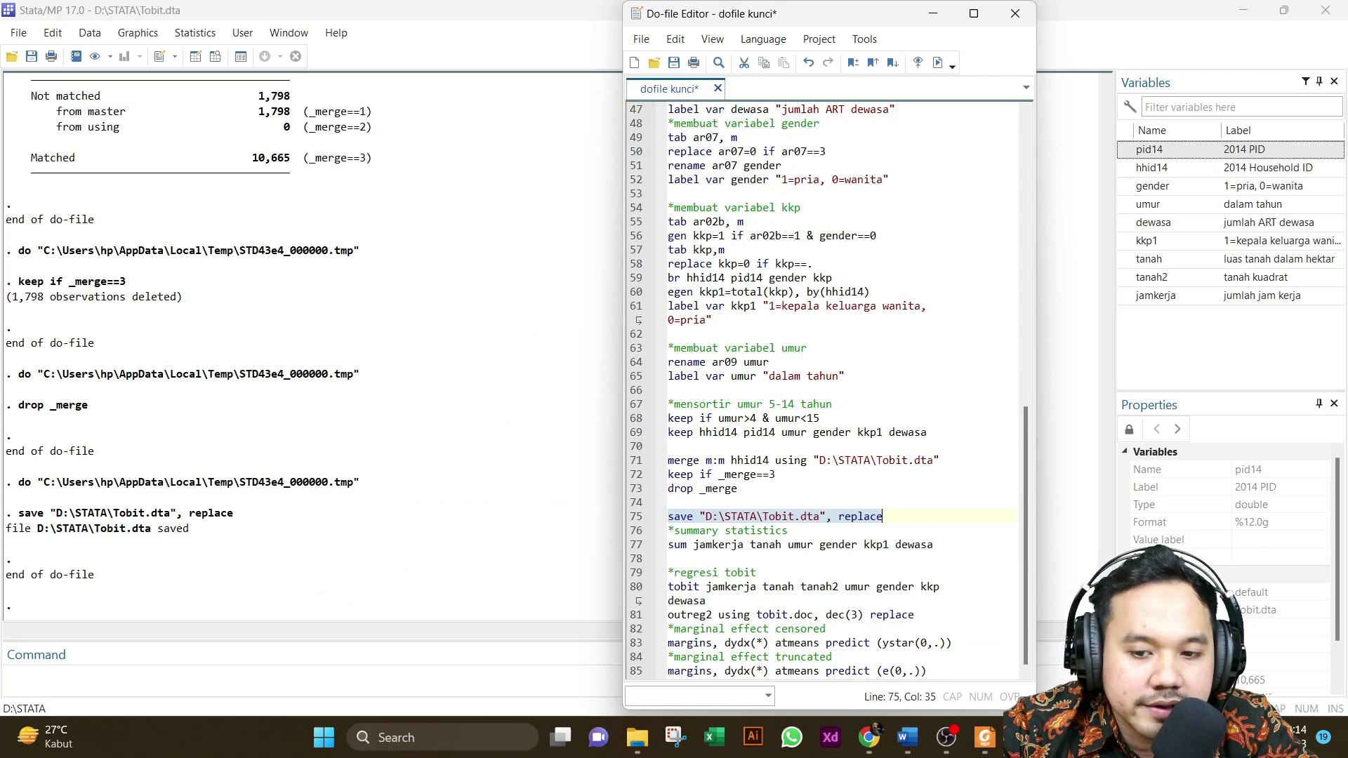
left_click(636, 545)
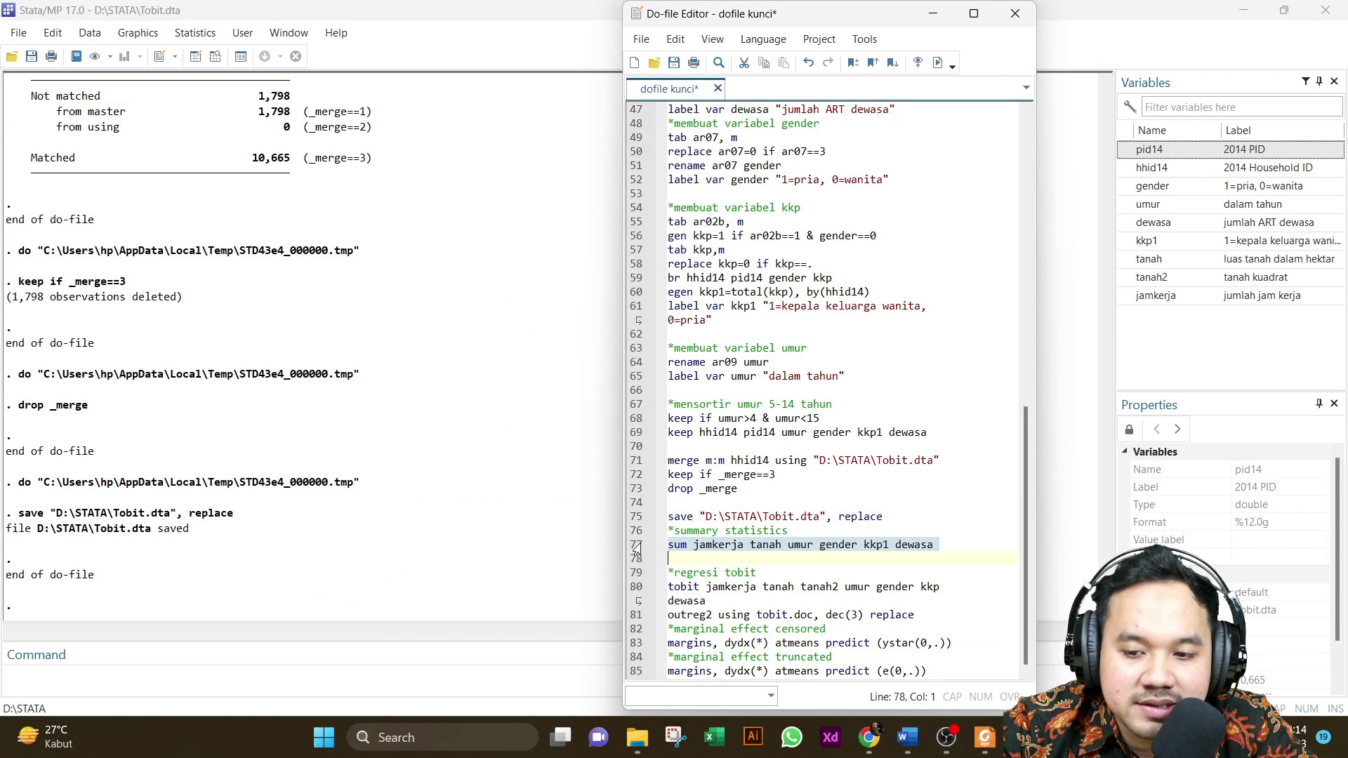
left_click(937, 61)
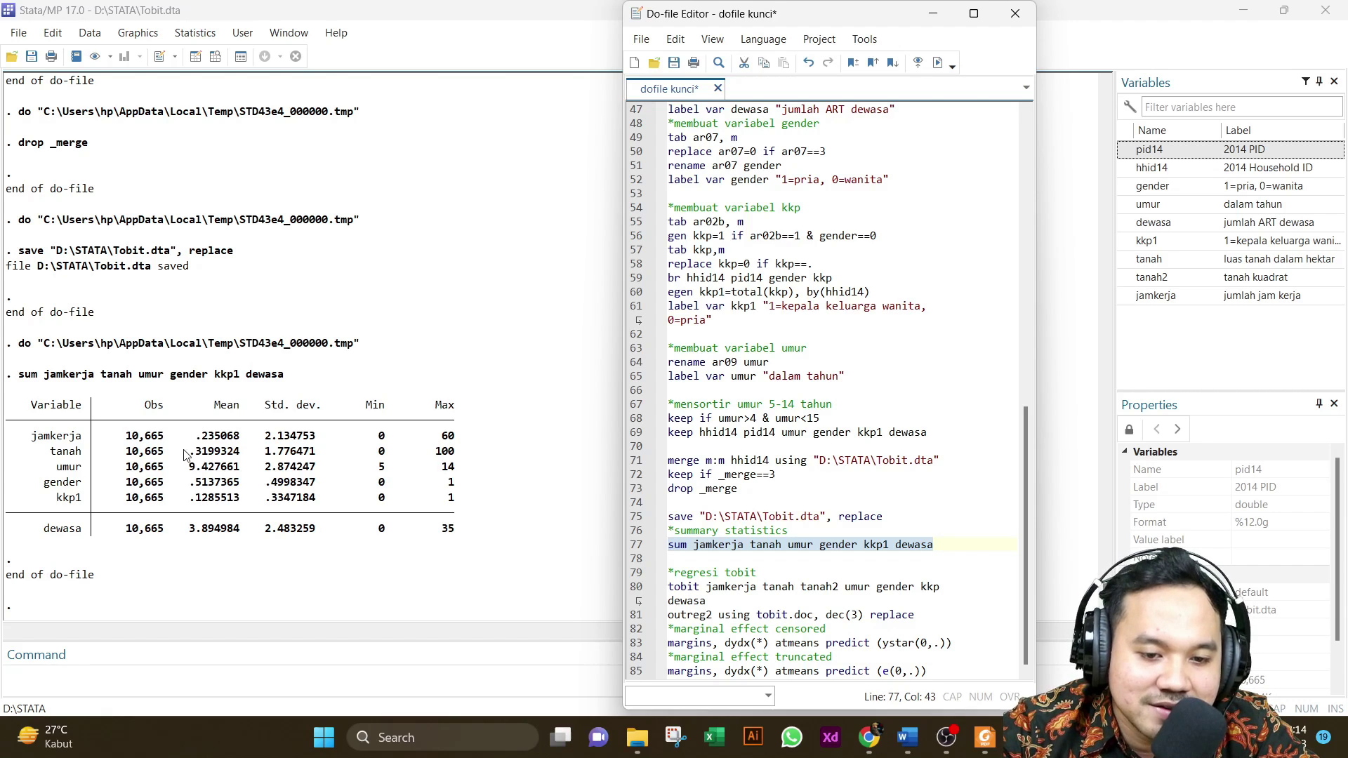
- Switch to the assignment document in Word and review the summary statistics table with its interpretation of each variable under question 2
mouse_move(907, 737)
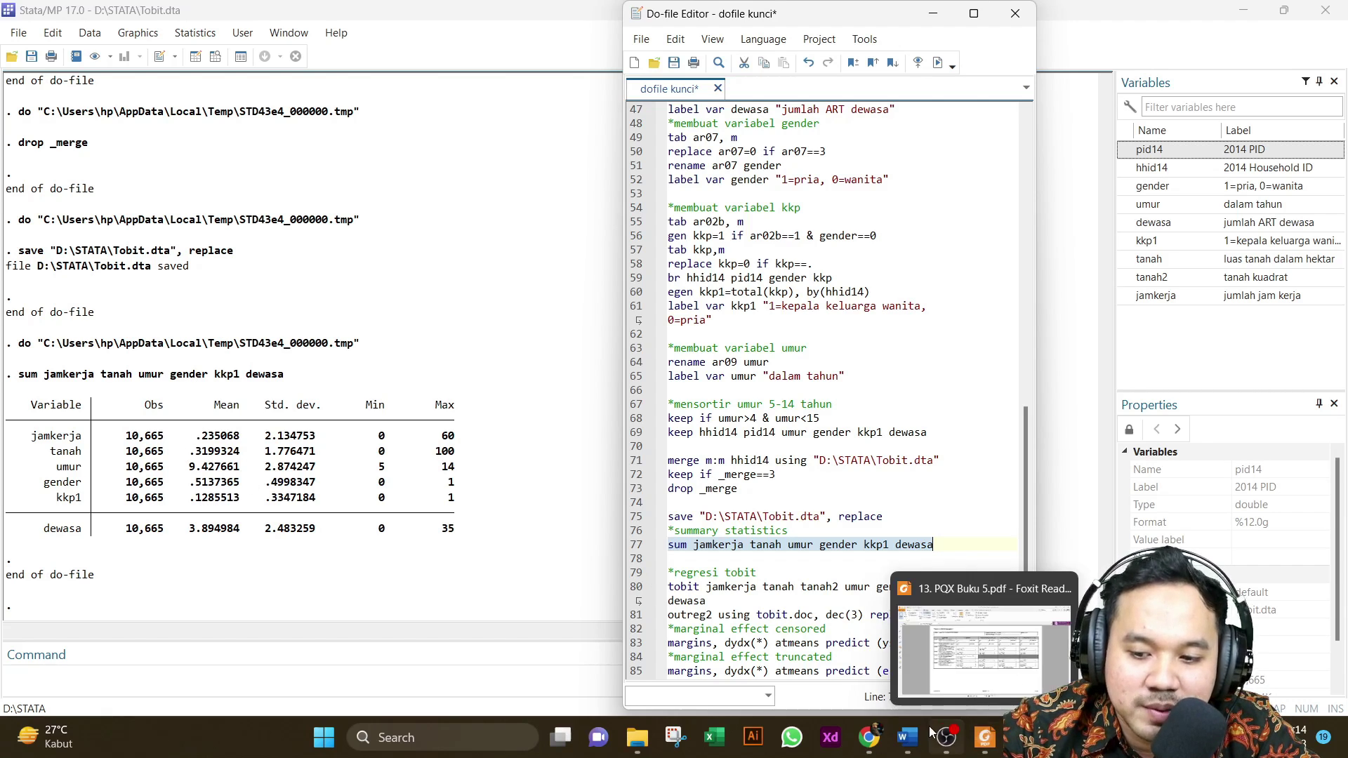
left_click(916, 684)
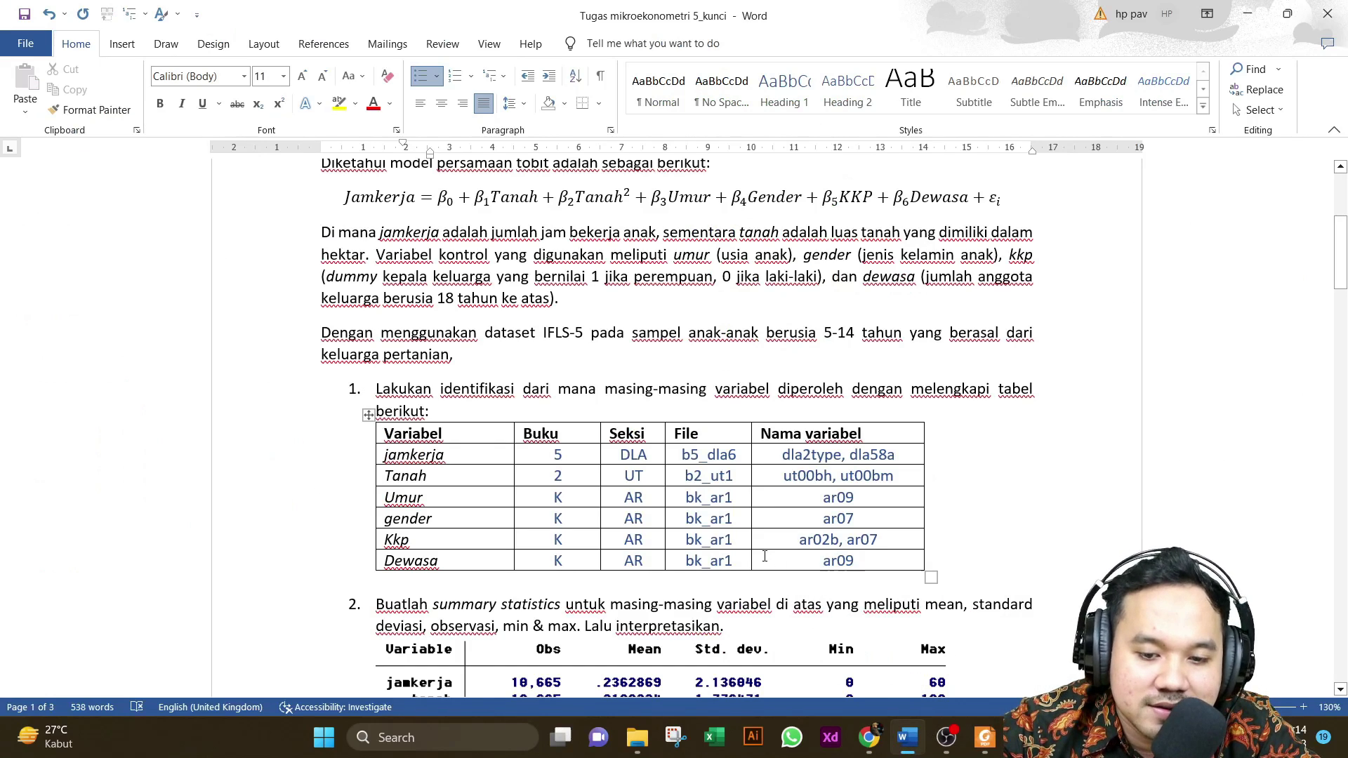
scroll(765, 562, "down", 7)
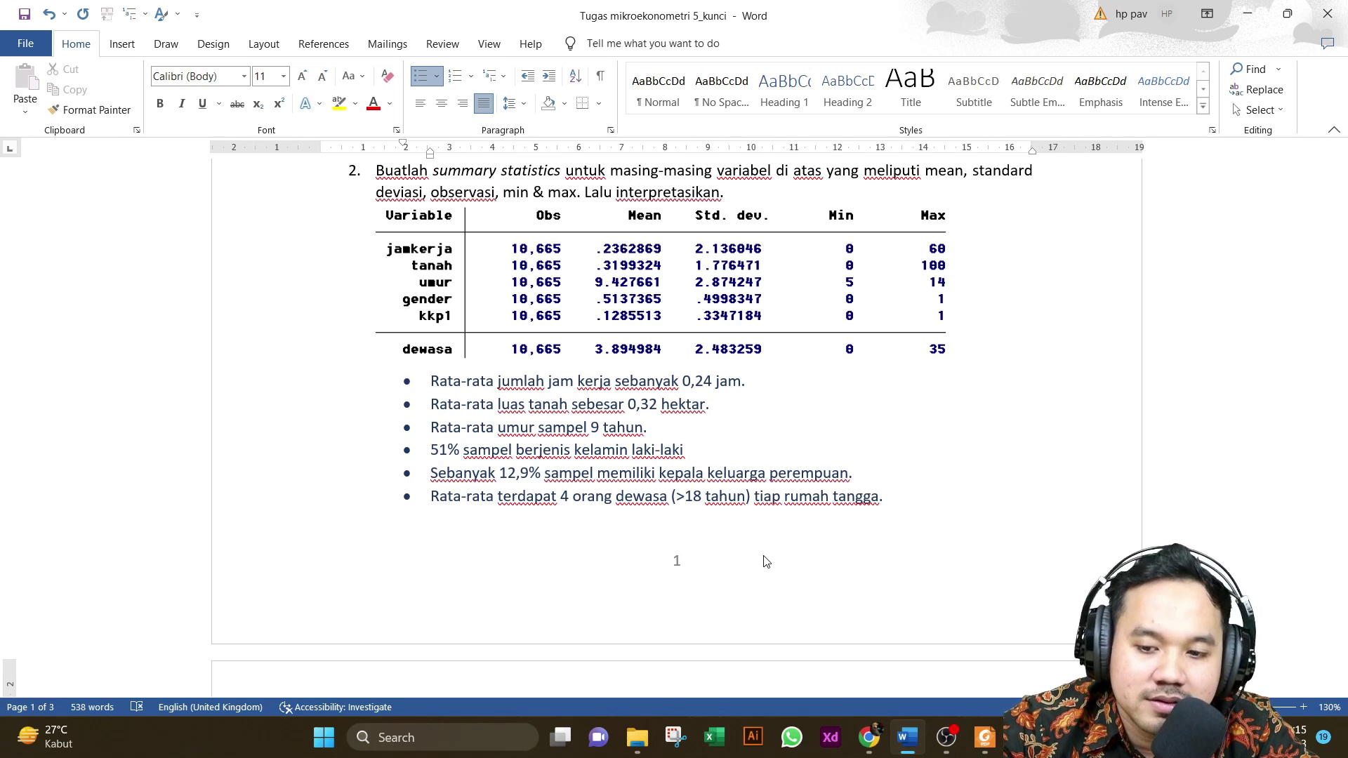
scroll(765, 562, "down", 3)
scroll(765, 556, "up", 4)
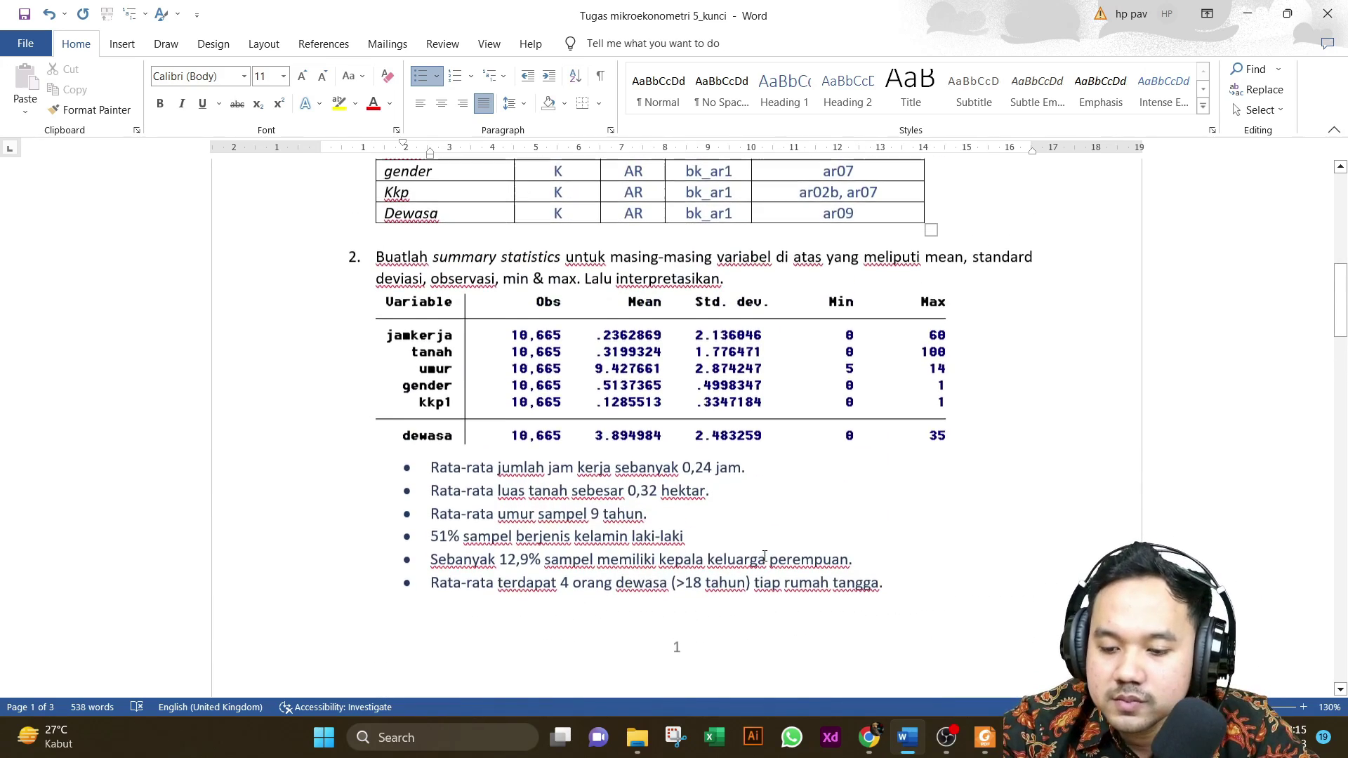
- Bring up the Stata do-file, return to the Word document and read question 3 on the Tobit estimation and marginal effects
mouse_move(946, 737)
left_click(1010, 667)
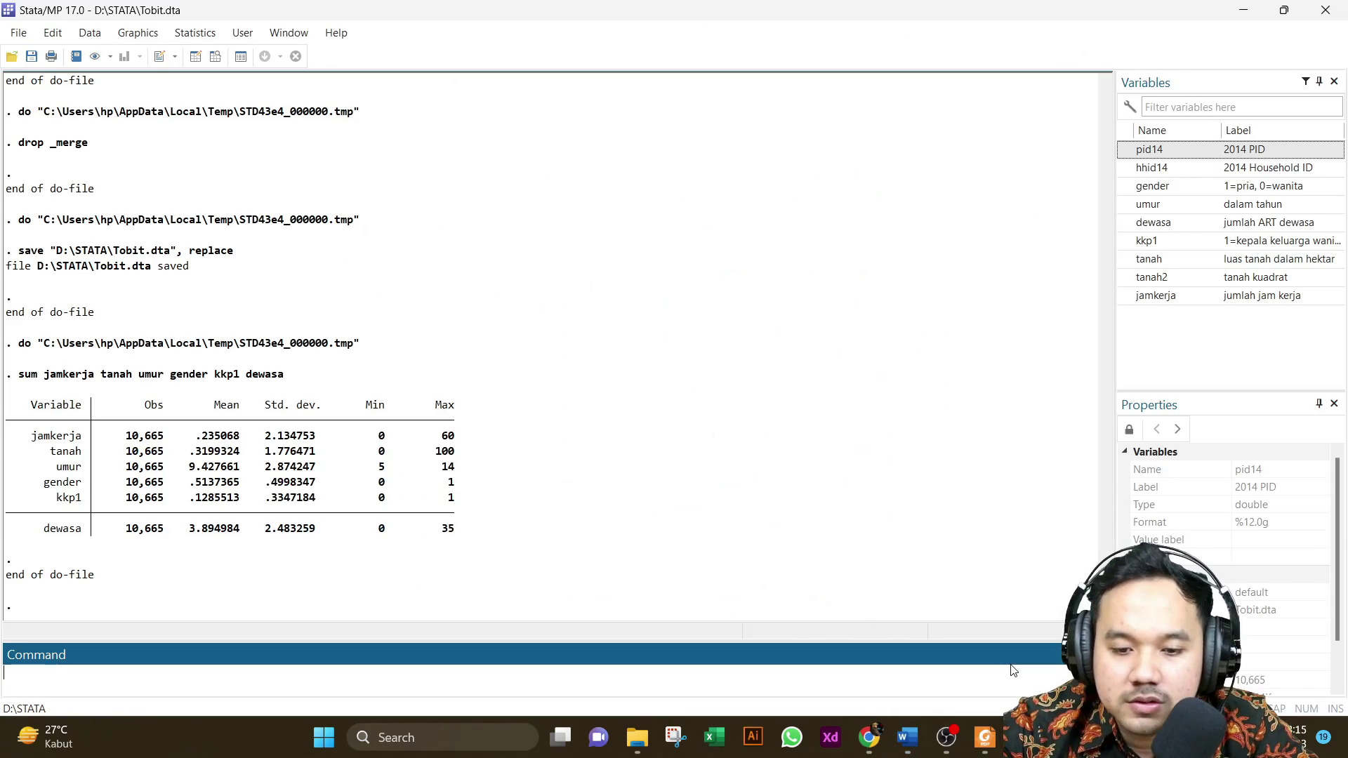
mouse_move(1023, 737)
left_click(1158, 646)
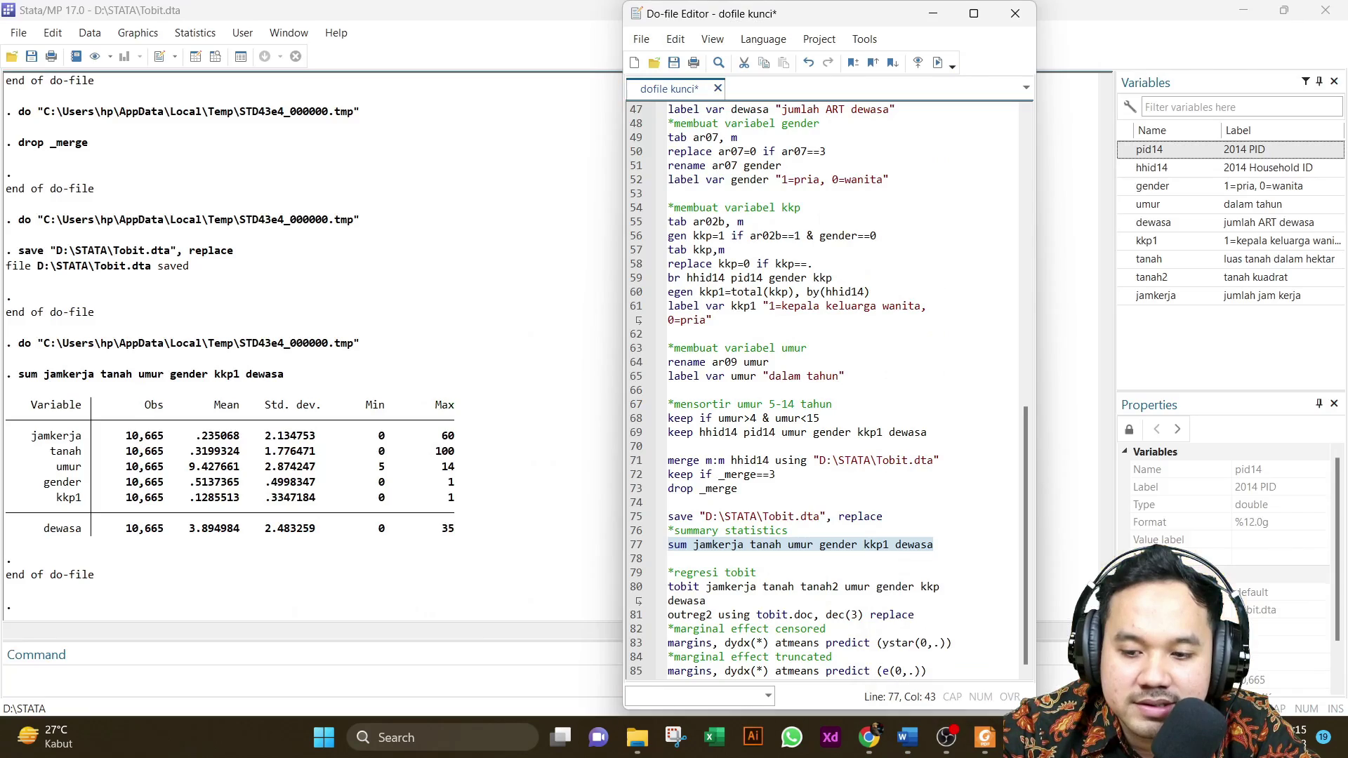
mouse_move(907, 737)
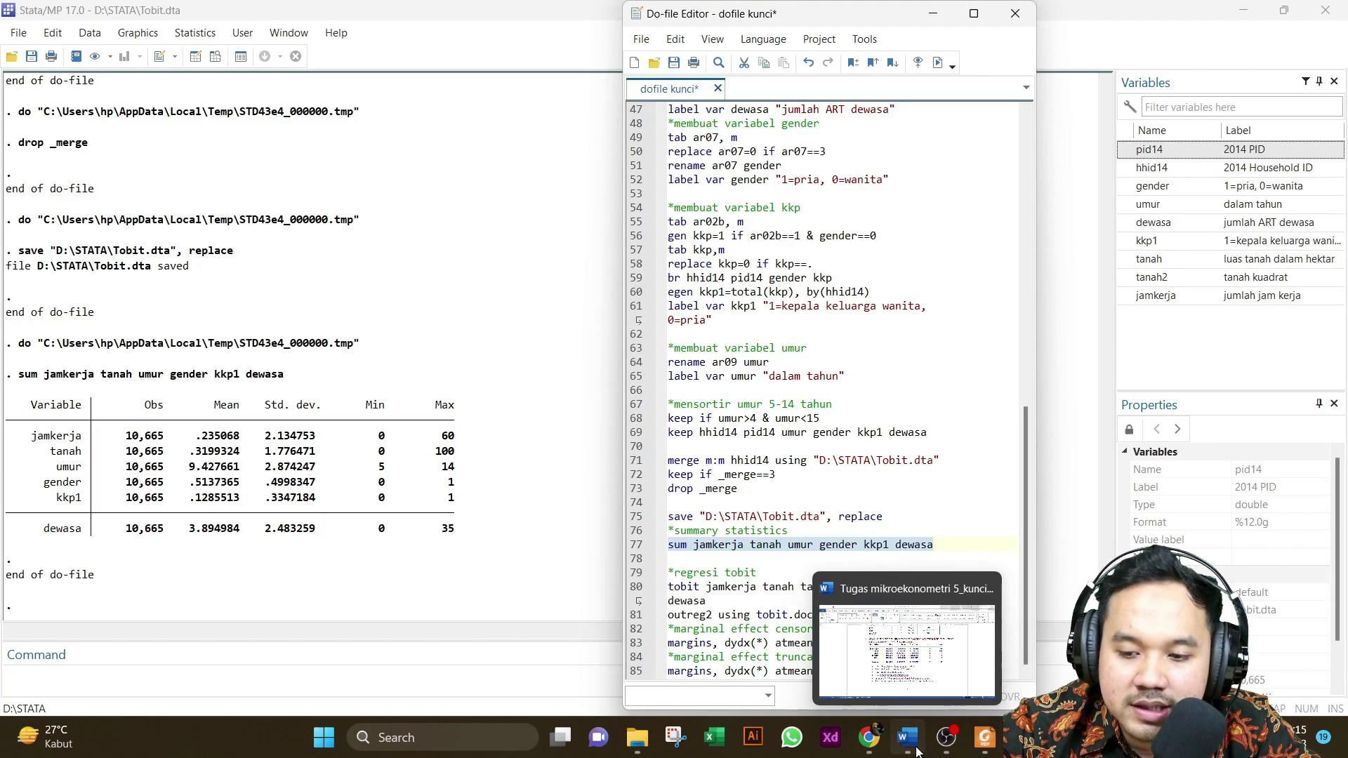
left_click(910, 665)
scroll(732, 542, "down", 5)
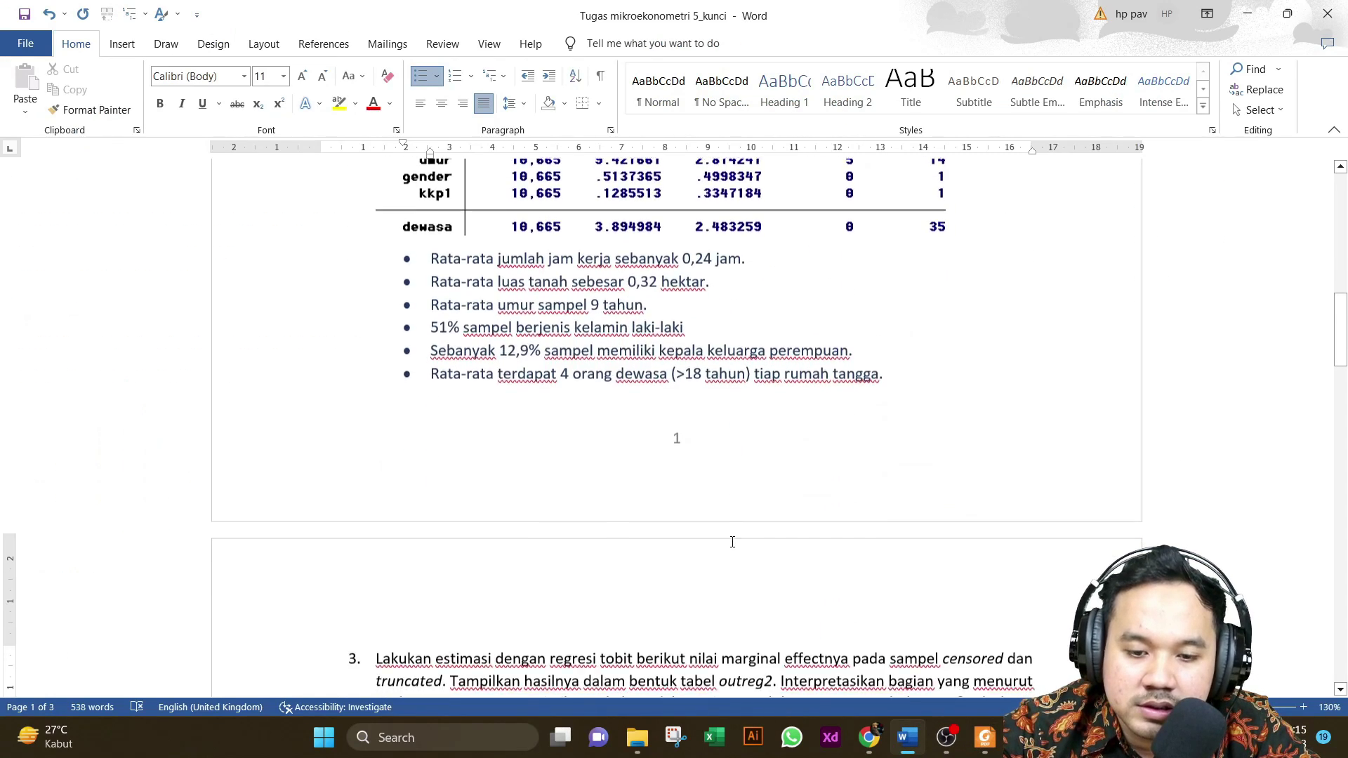
scroll(732, 542, "up", 1)
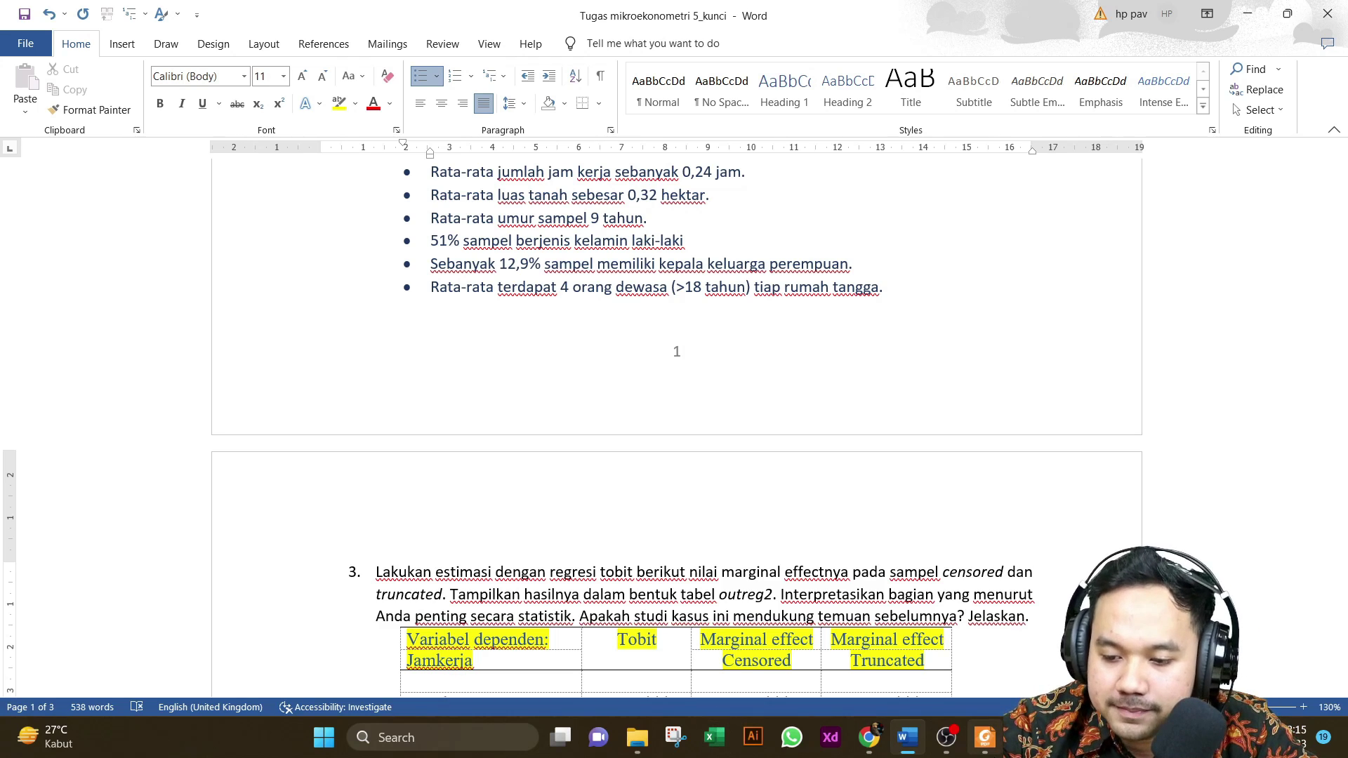
- In Stata, run the do-file lines for tobit jamkerja tanah tanah2 umur gender kkp dewasa and for outreg2 to tobit.doc with dec(3) and replace
mouse_move(1061, 737)
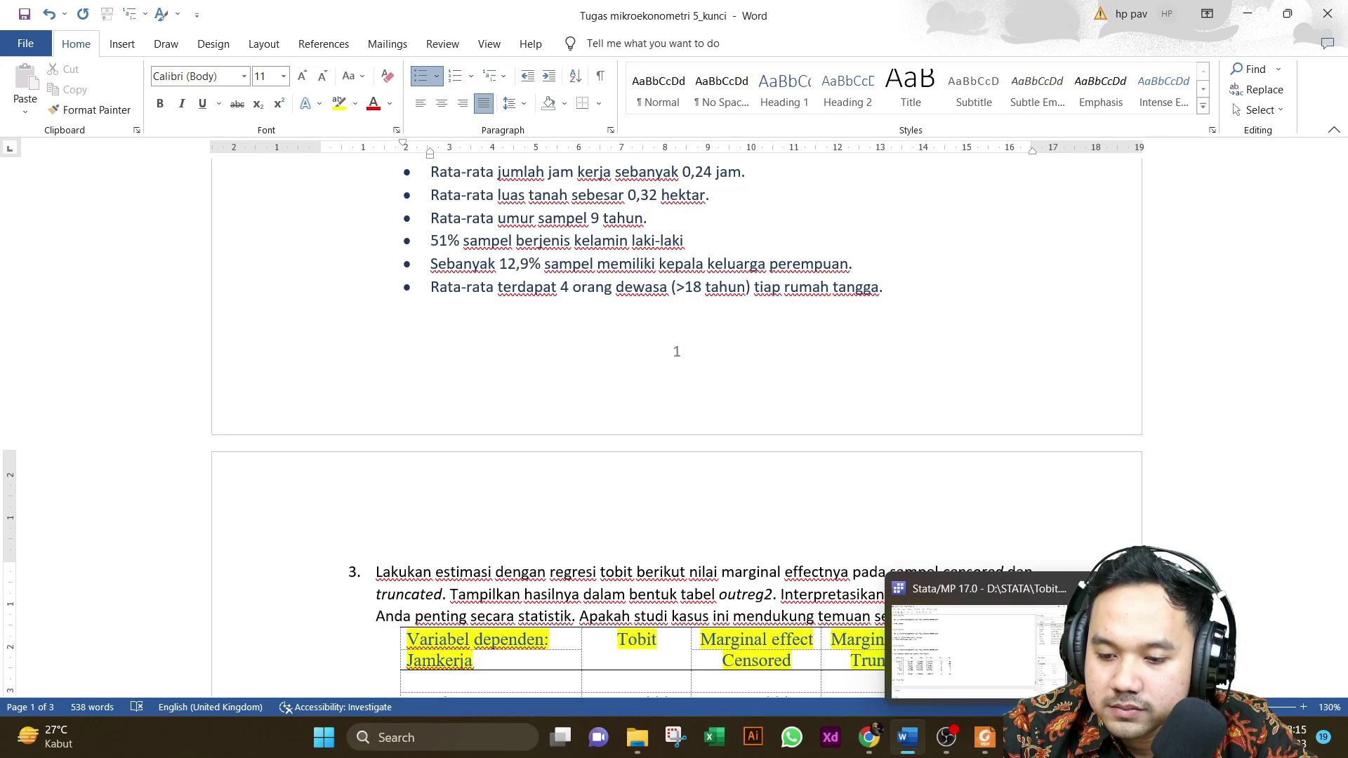
left_click(971, 667)
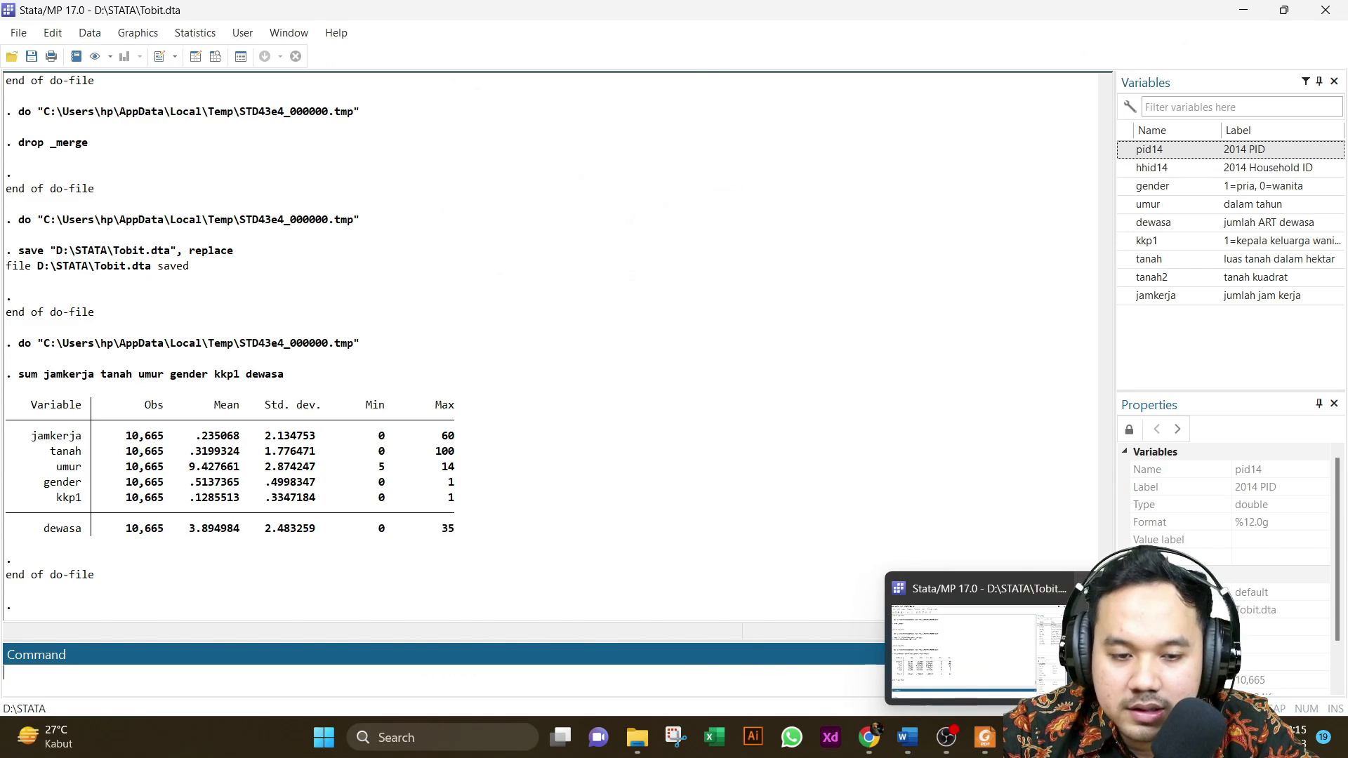
left_click(1162, 649)
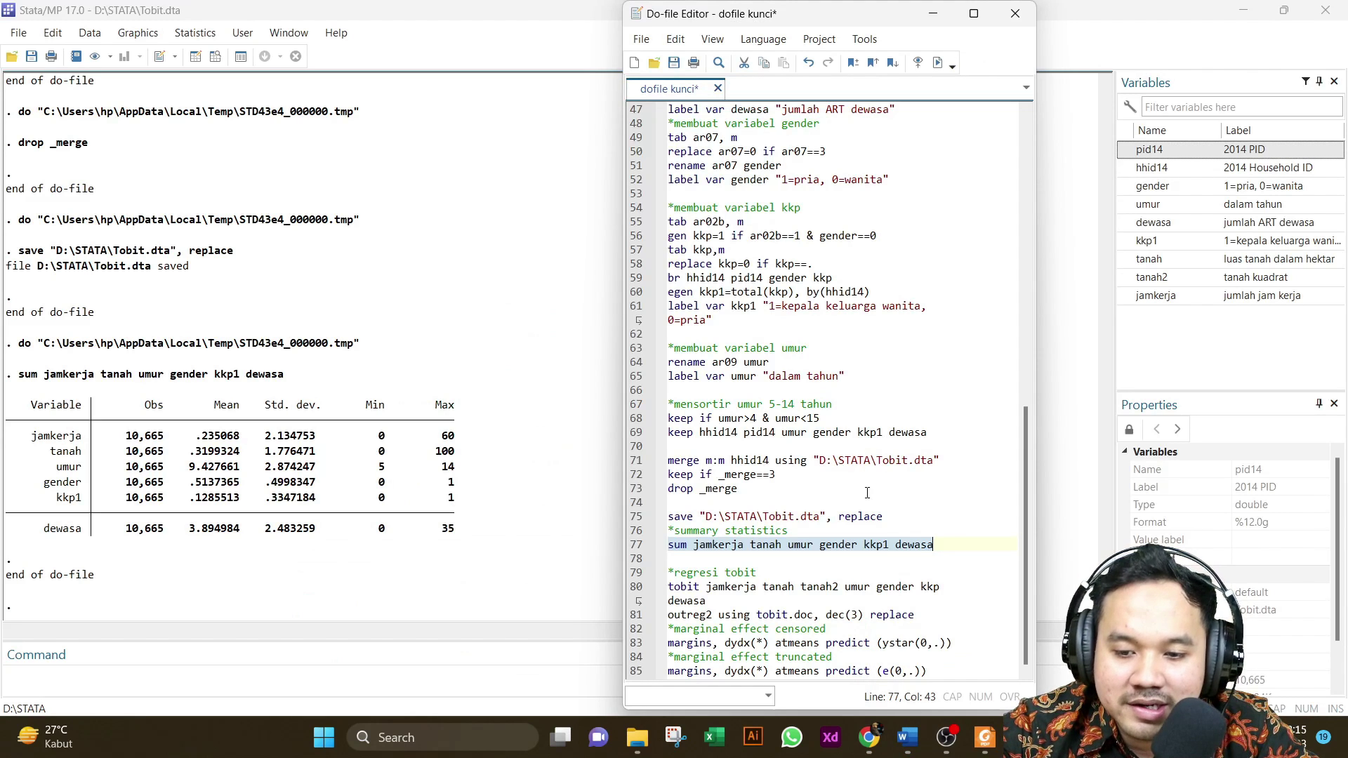
left_click(635, 589)
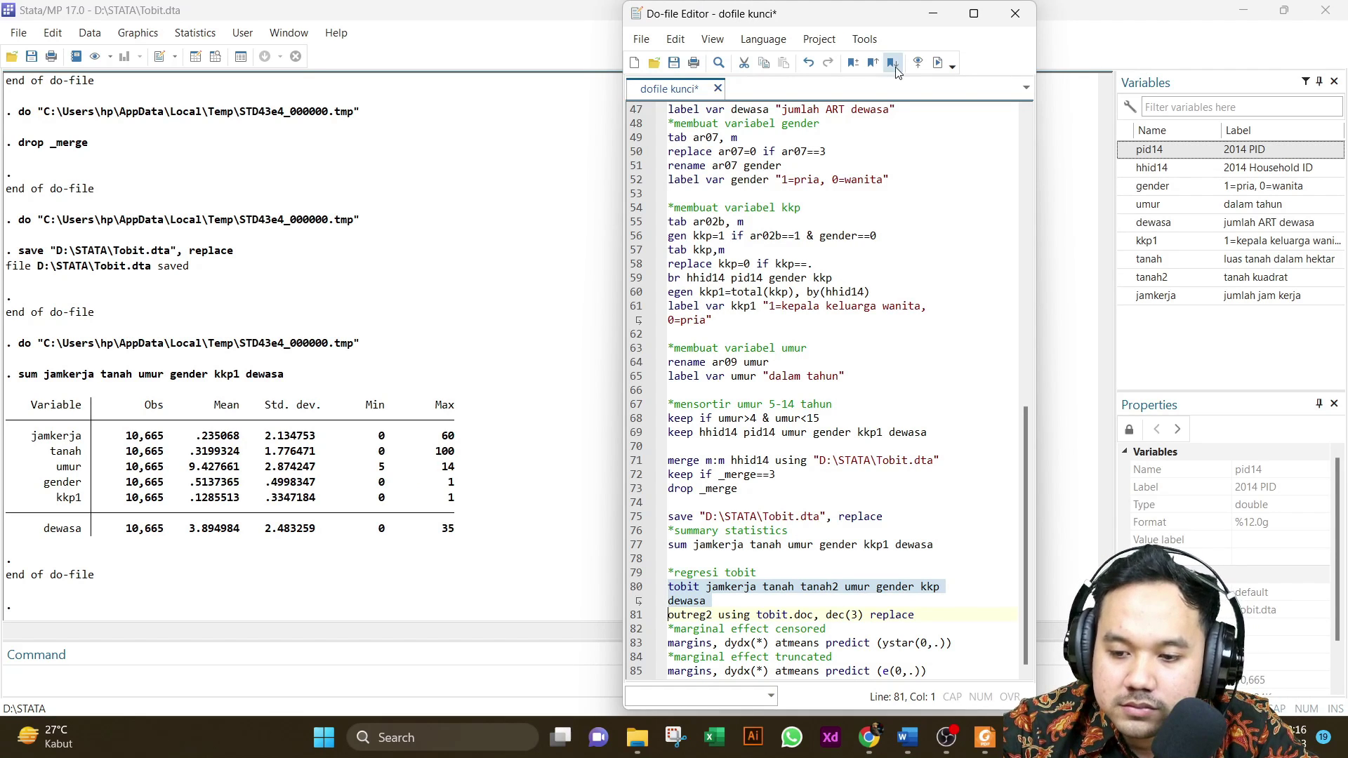
left_click(937, 63)
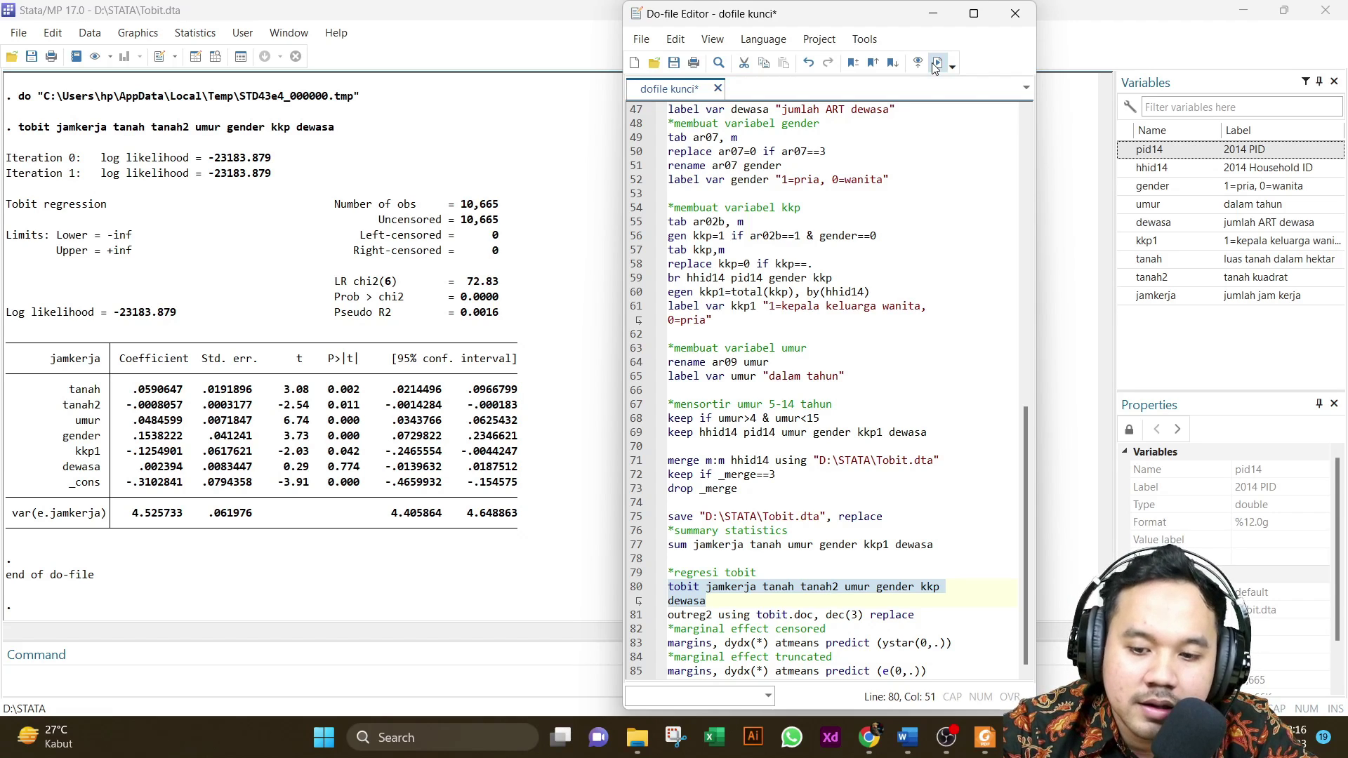
left_click(627, 615)
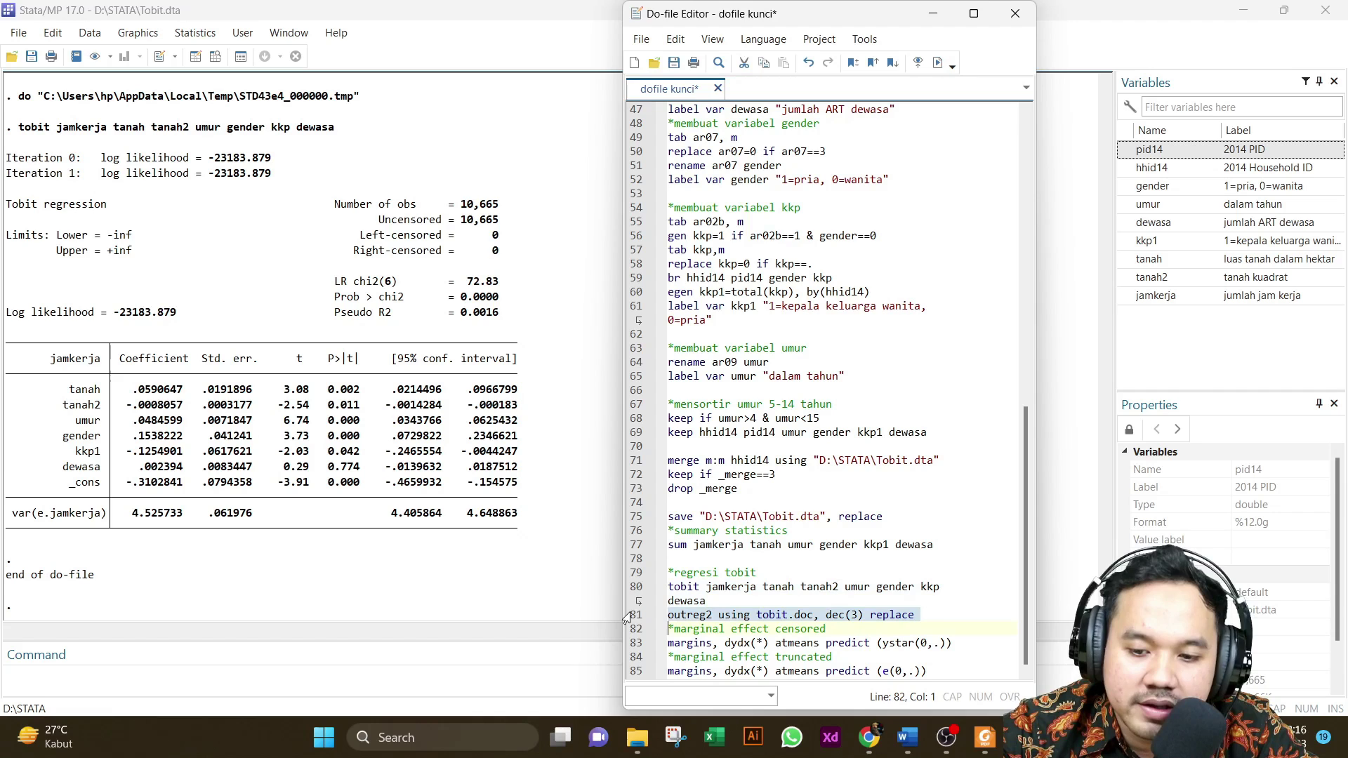
left_click(938, 63)
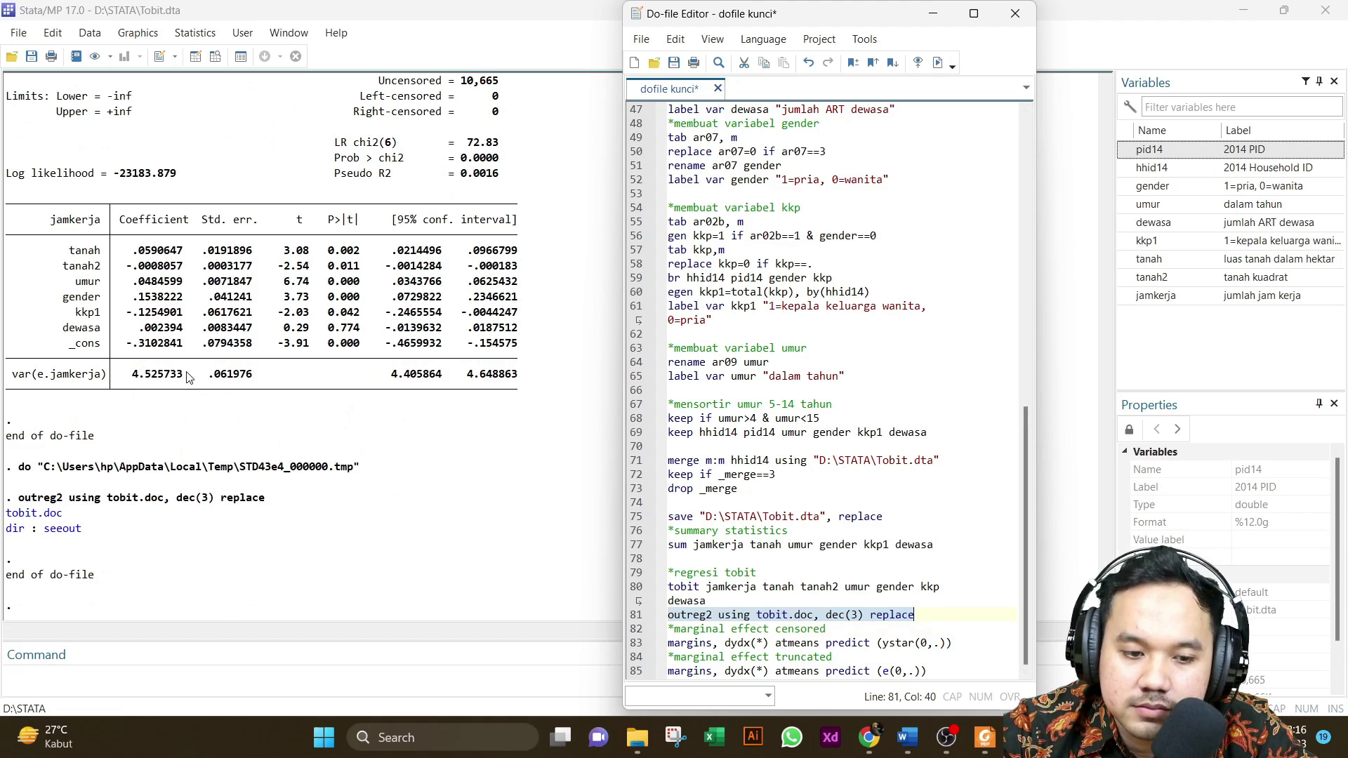
- Open the exported tobit.doc, and review the Tobit results table under question 3 in the assignment document as a reference
left_click(44, 517)
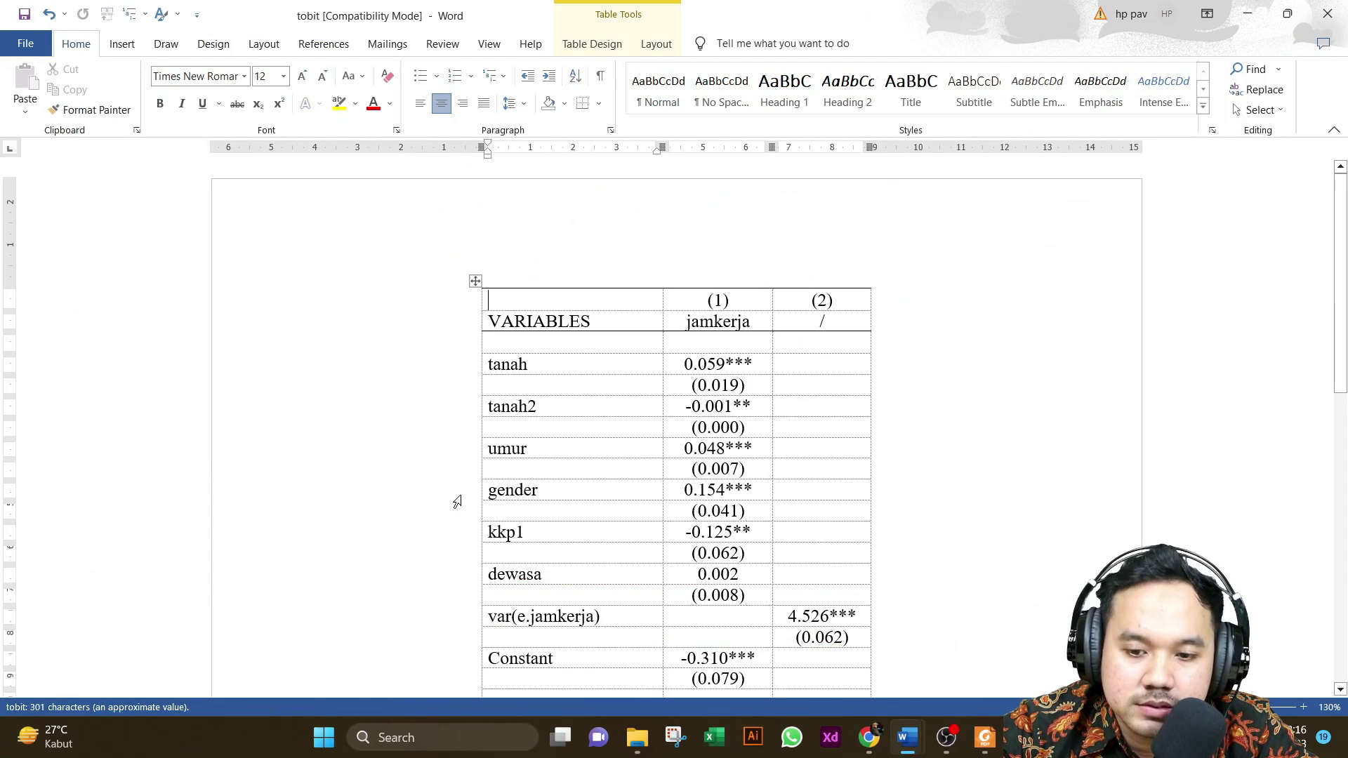
mouse_move(908, 744)
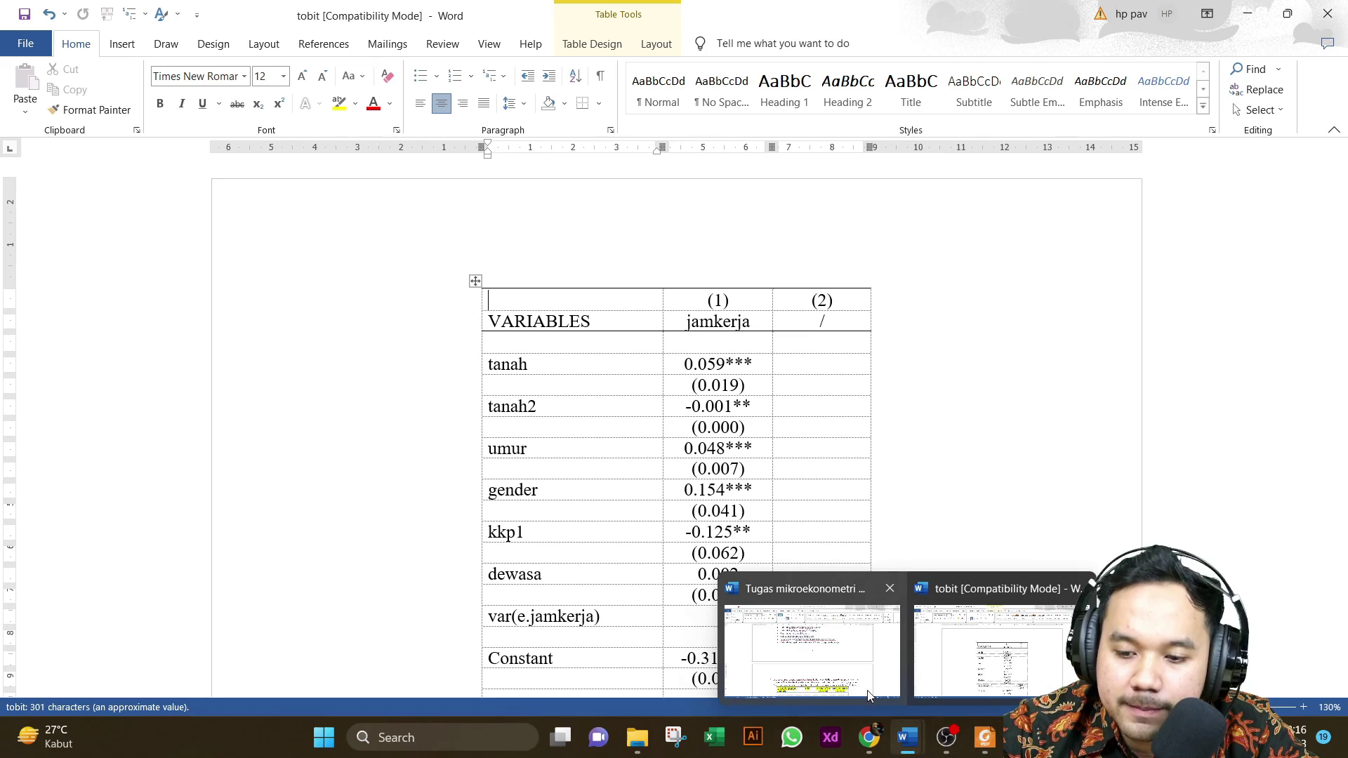
left_click(853, 679)
scroll(853, 678, "down", 3)
scroll(853, 678, "down", 4)
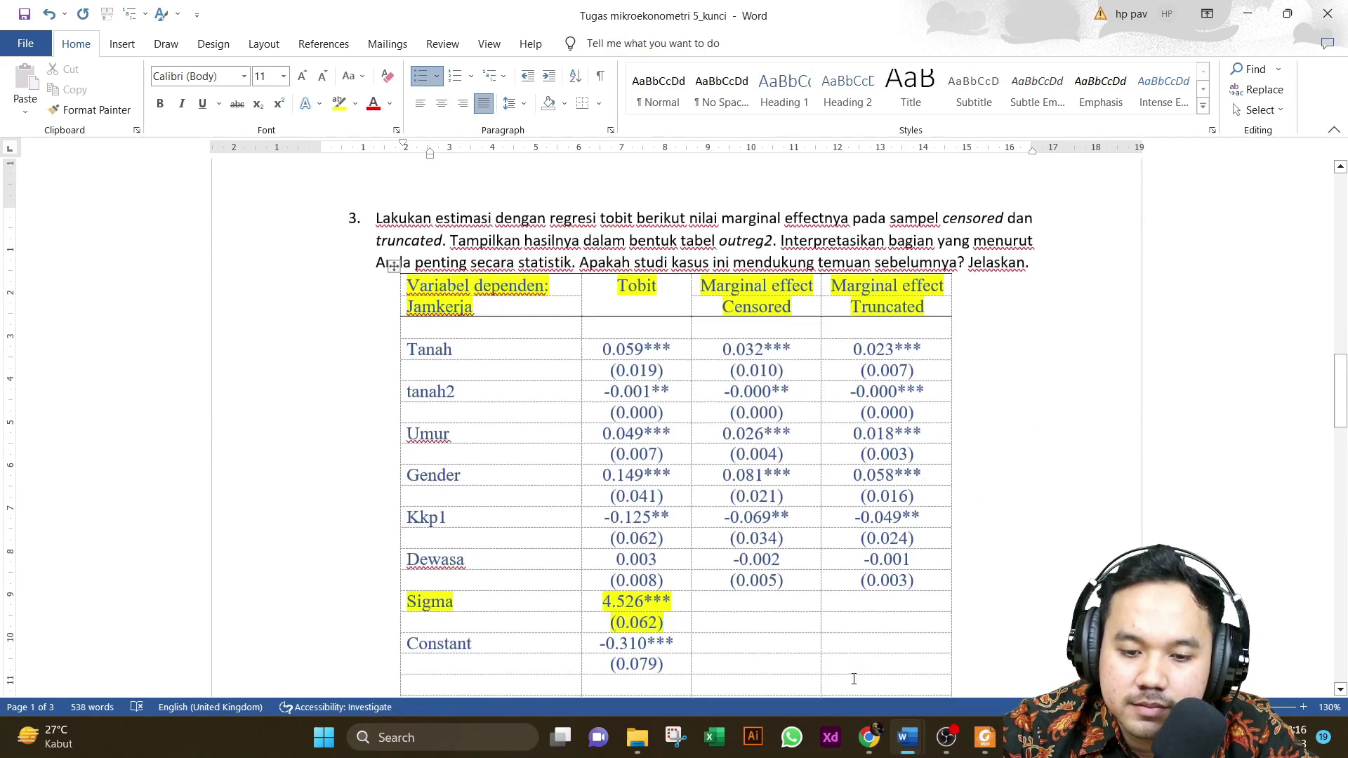
- Return to the tobit document and replace the row label var(e.jamkerja) with "Sigma"
mouse_move(906, 737)
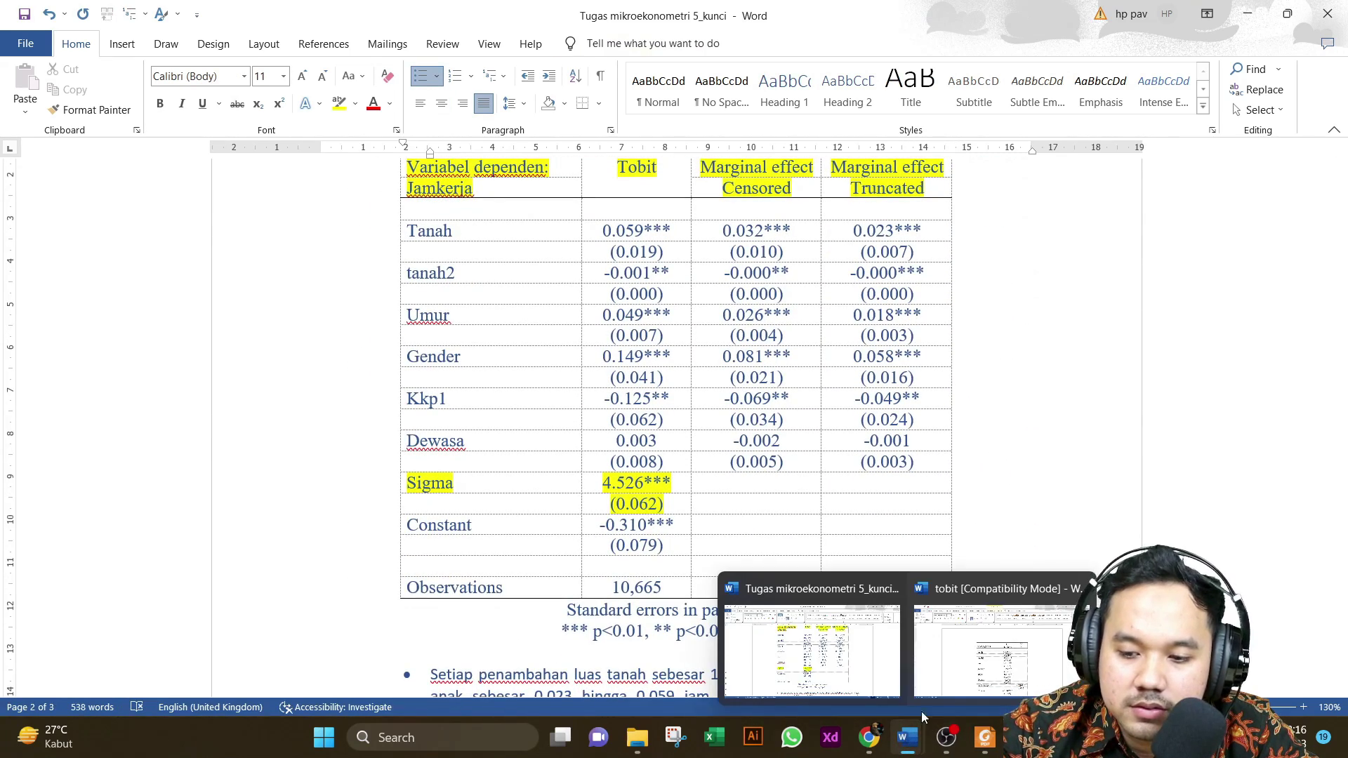
left_click(982, 646)
scroll(744, 577, "down", 3)
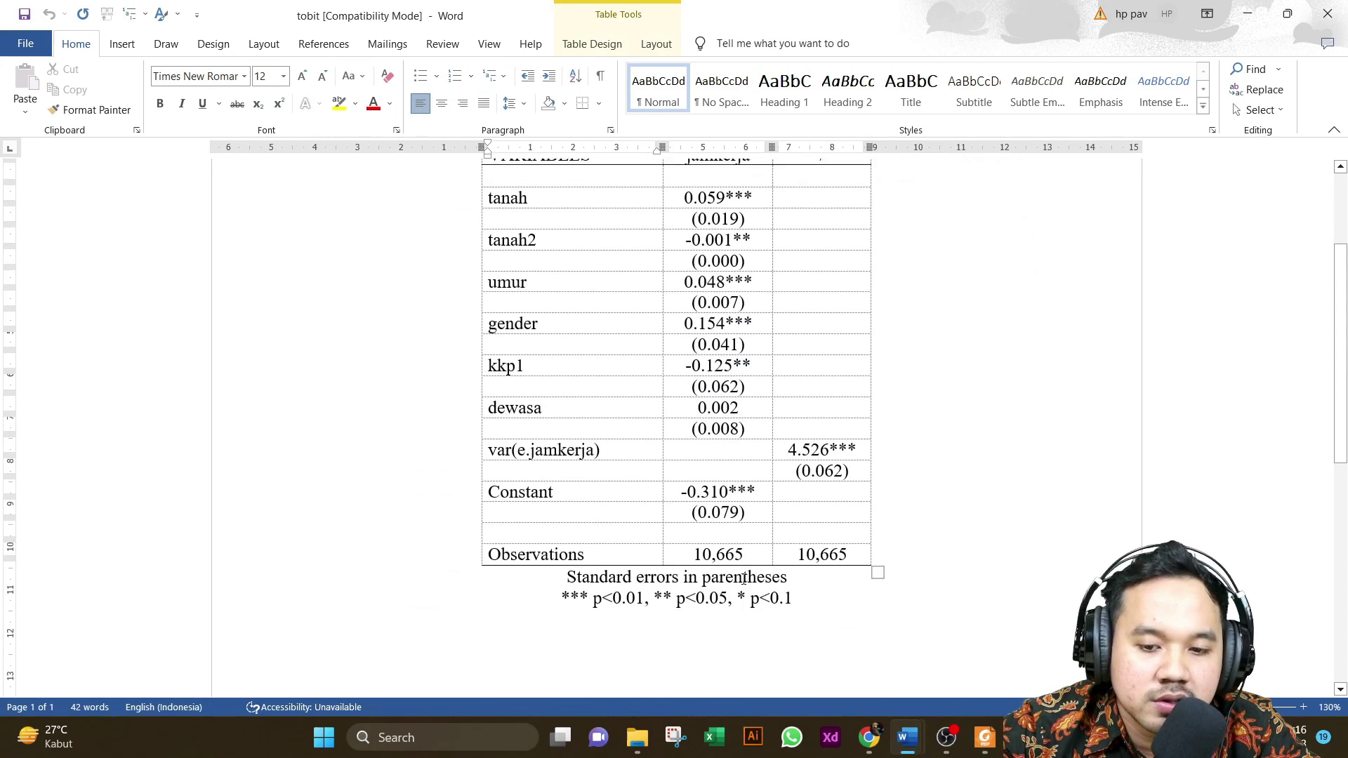
left_click_drag(604, 445, 488, 445)
type("Sigma")
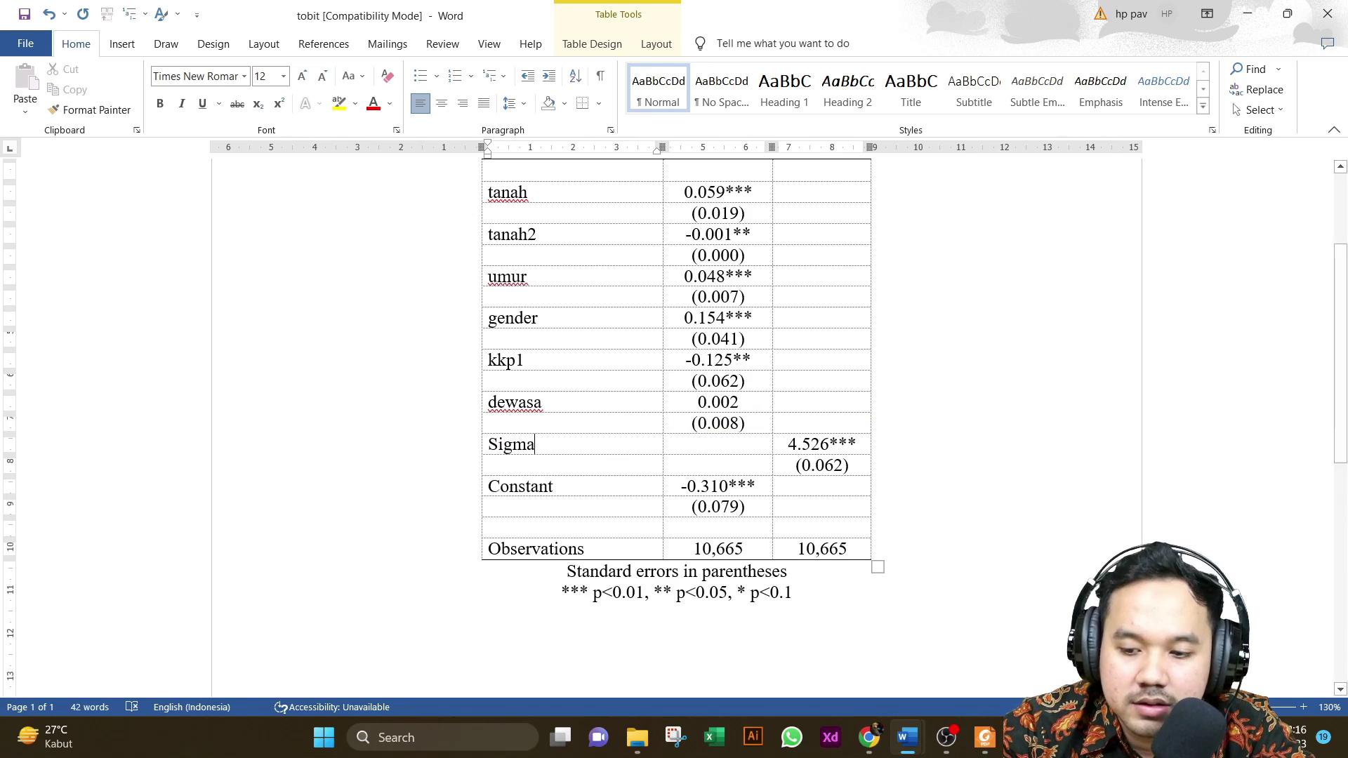
- Move the Sigma coefficient 4.526*** and its standard error (0.062) from column (2) into column (1)
mouse_move(906, 737)
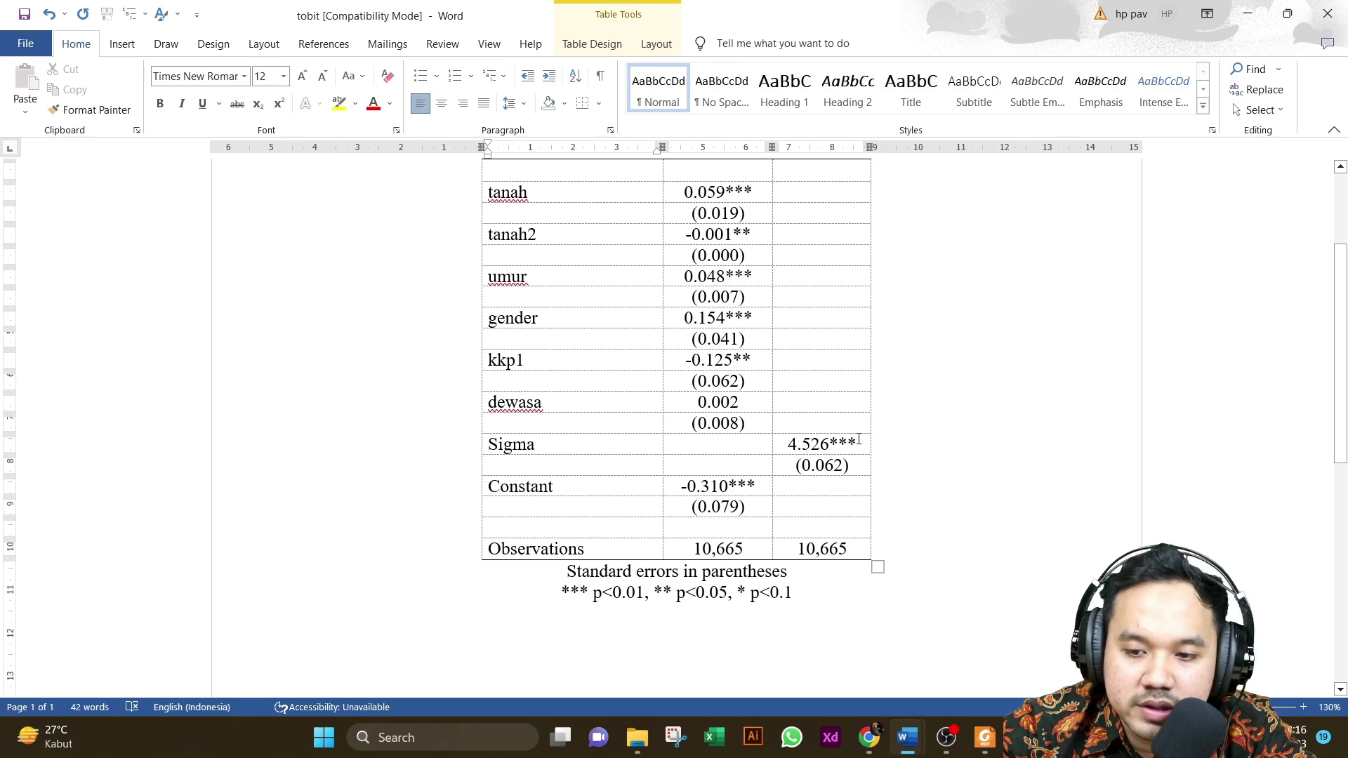
left_click_drag(857, 440, 785, 445)
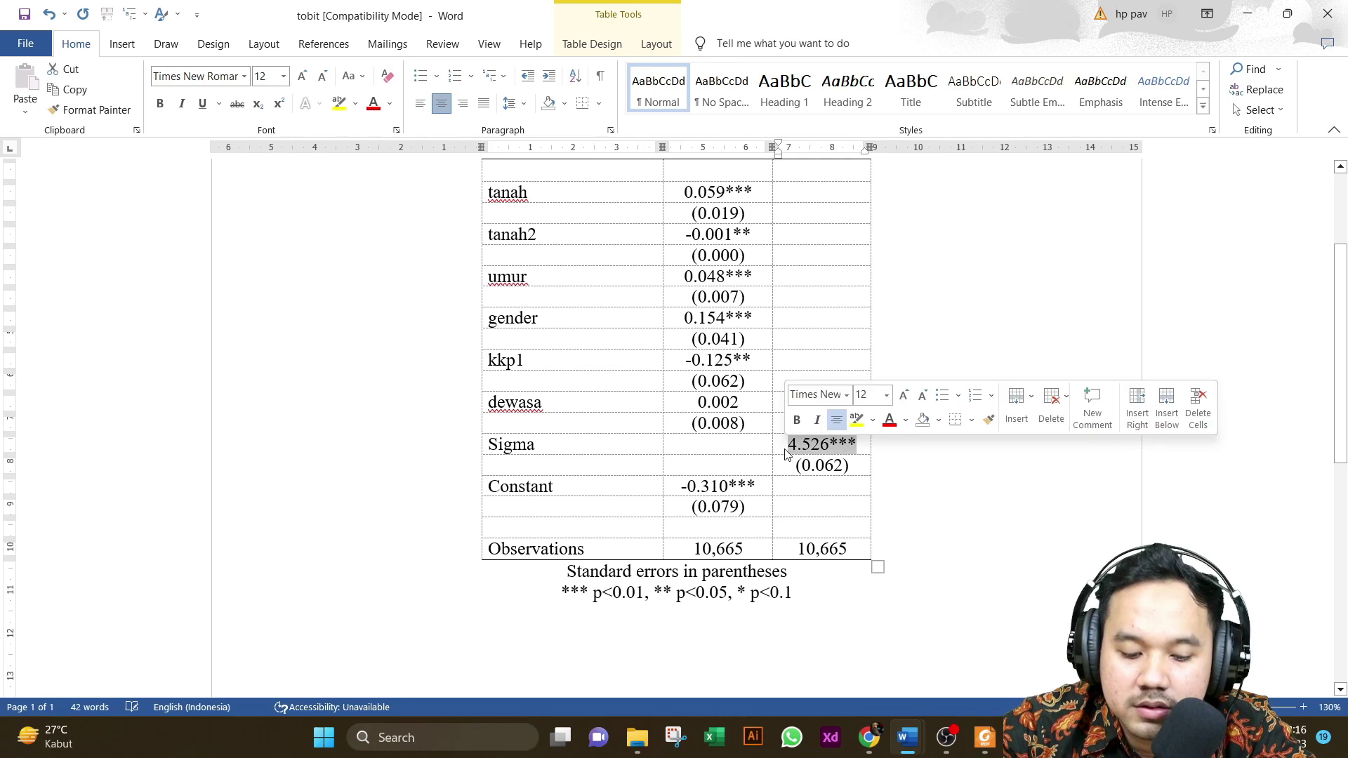
key("ctrl+x")
left_click(738, 447)
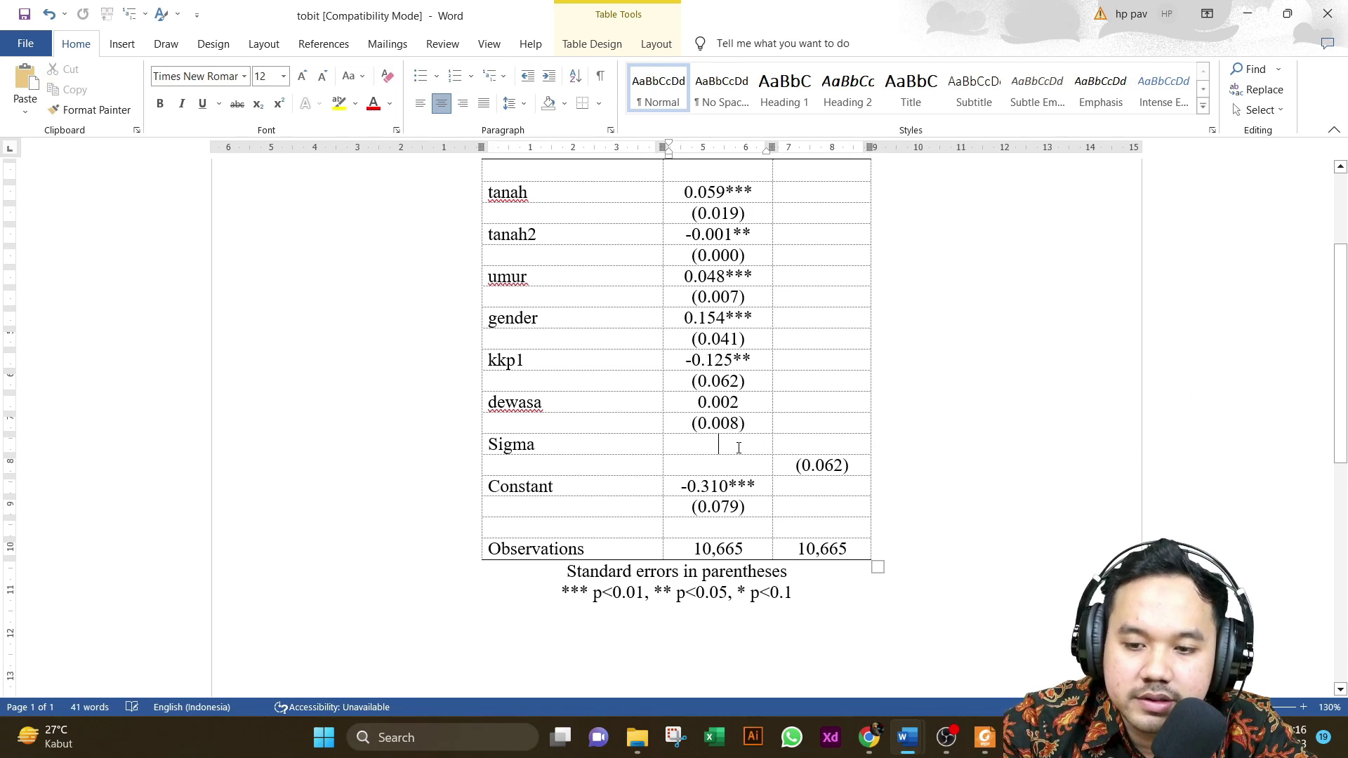
key("ctrl+v")
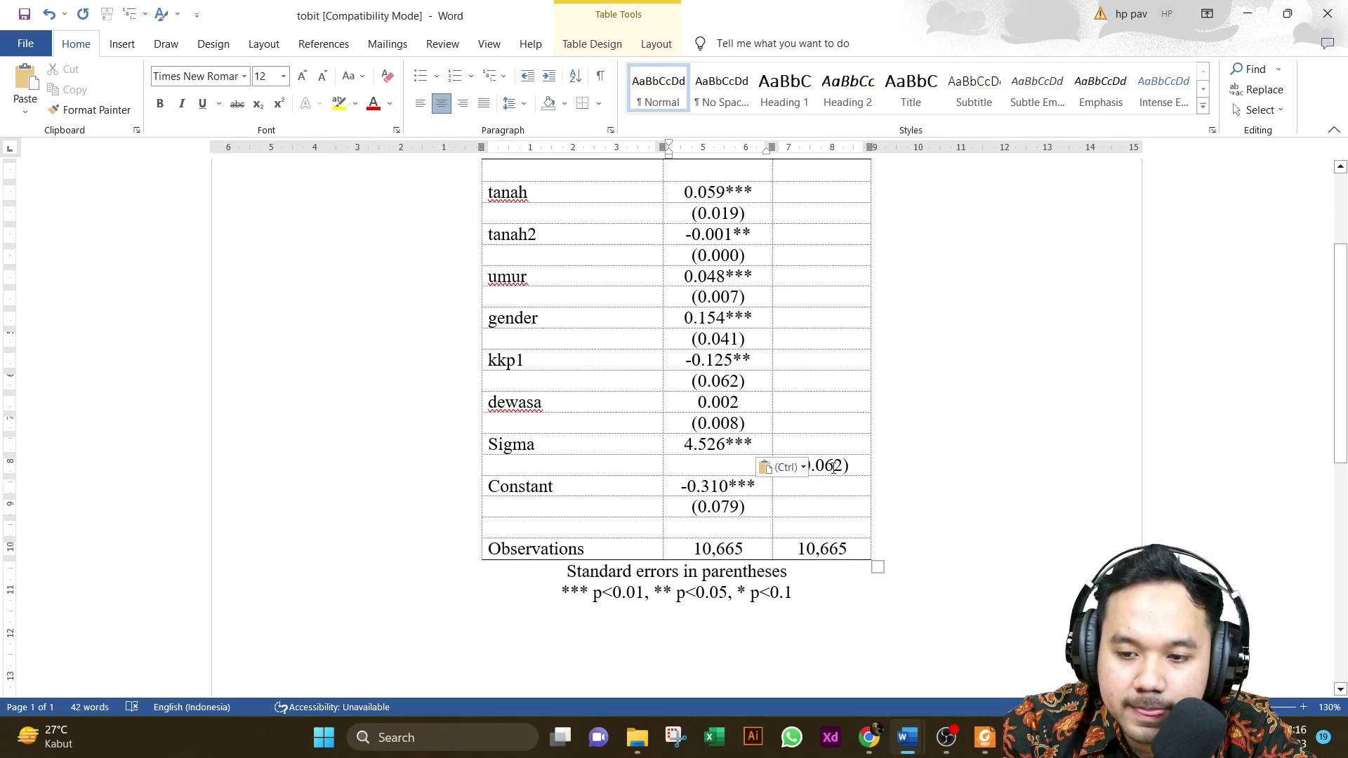
left_click_drag(854, 464, 814, 469)
key("ctrl+x")
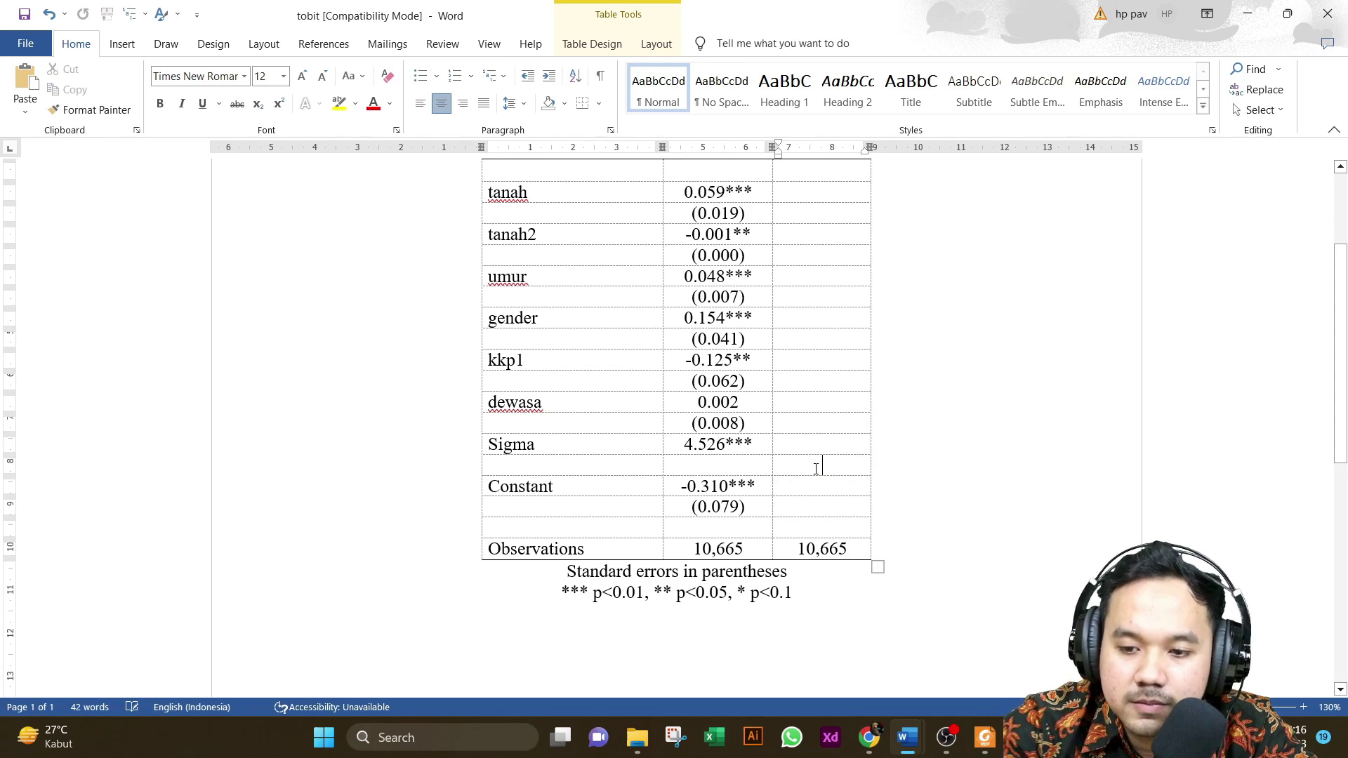
left_click(750, 465)
key("ctrl+v")
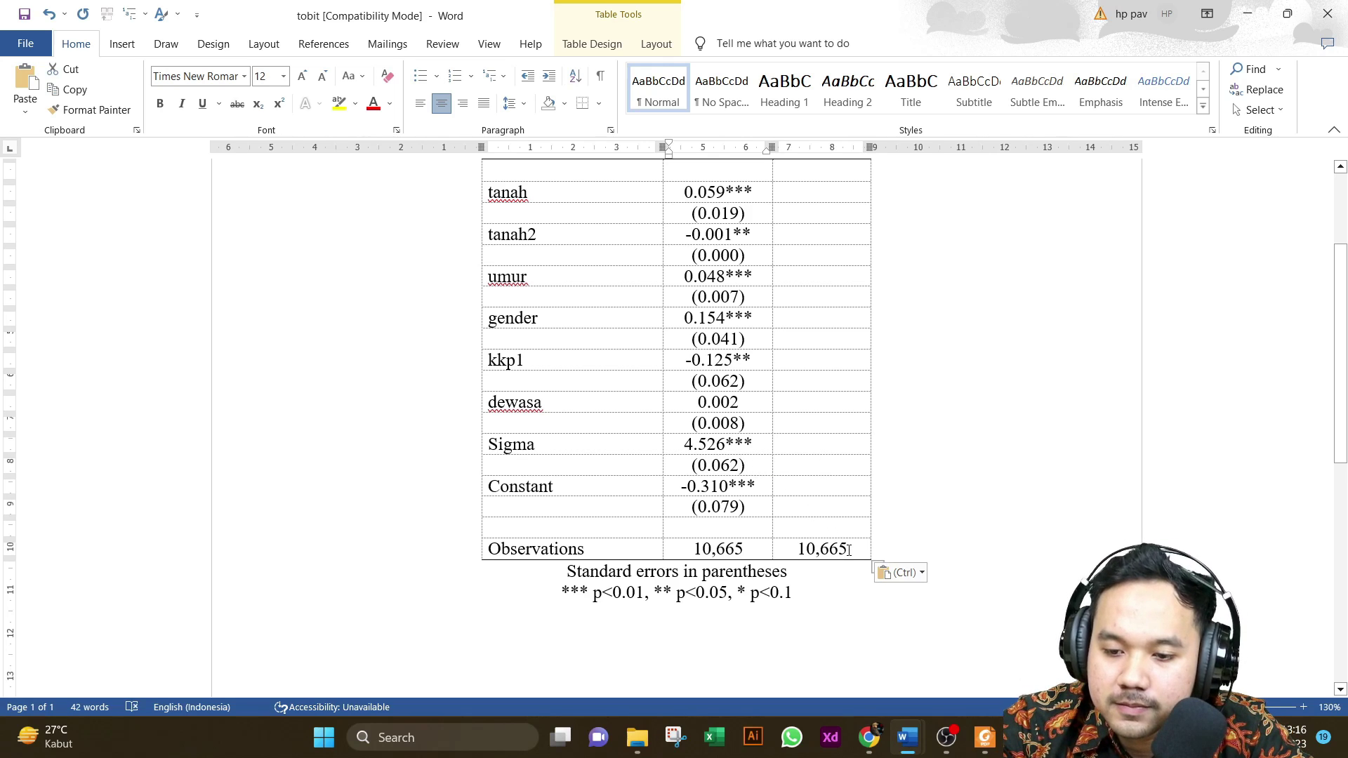
- Delete the Observations value from column (2) of the table
key("BackSpace")
key("BackSpace")
key("BackSpace")
key("BackSpace")
key("BackSpace")
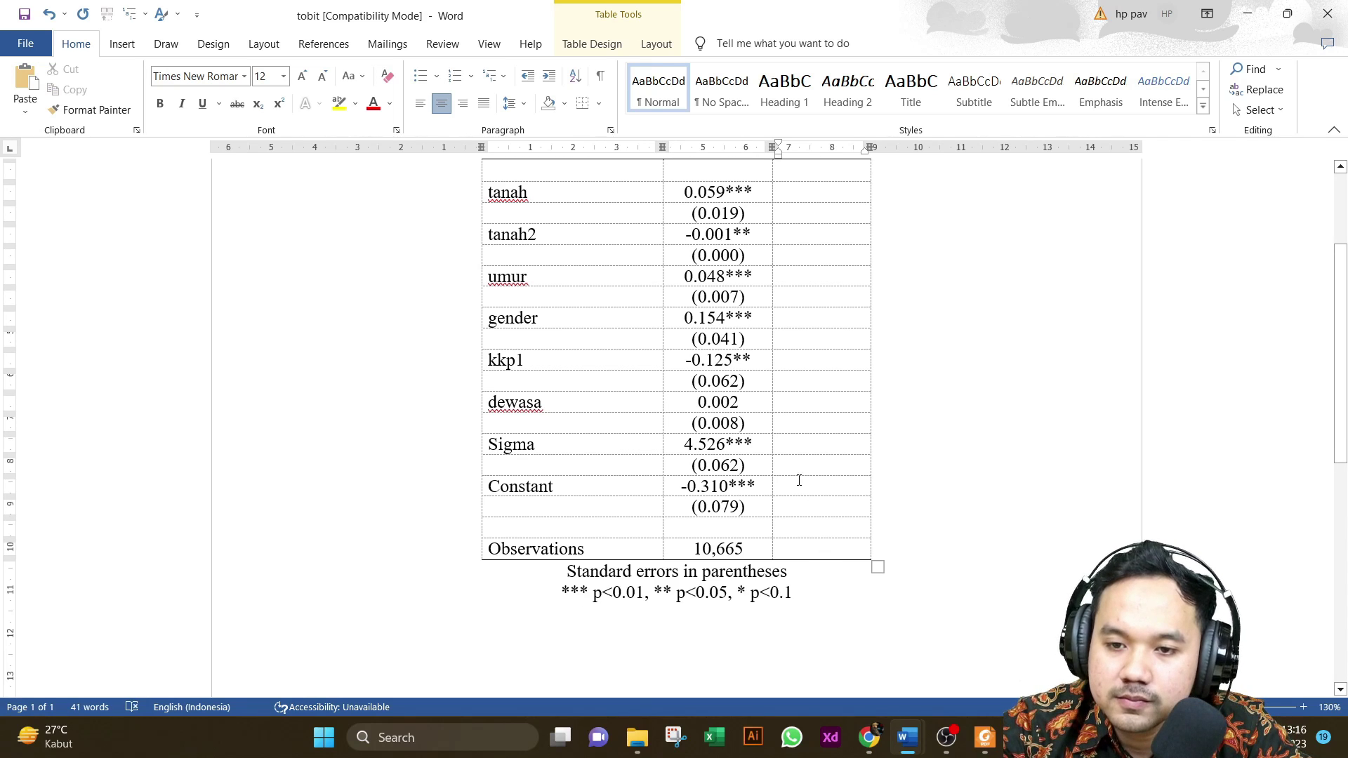
- Replace the column (1) heading jamkerja with "Tobit"
scroll(797, 478, "up", 3)
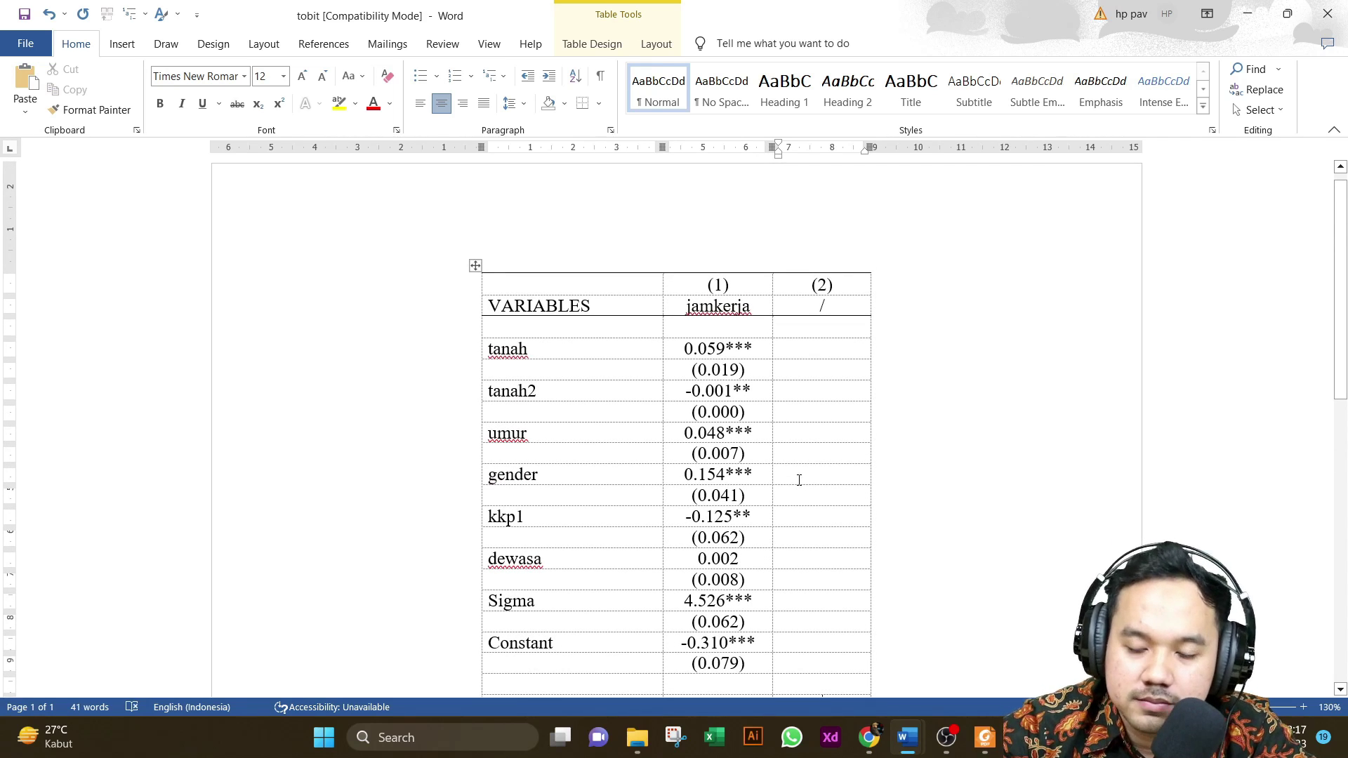
scroll(797, 475, "up", 1)
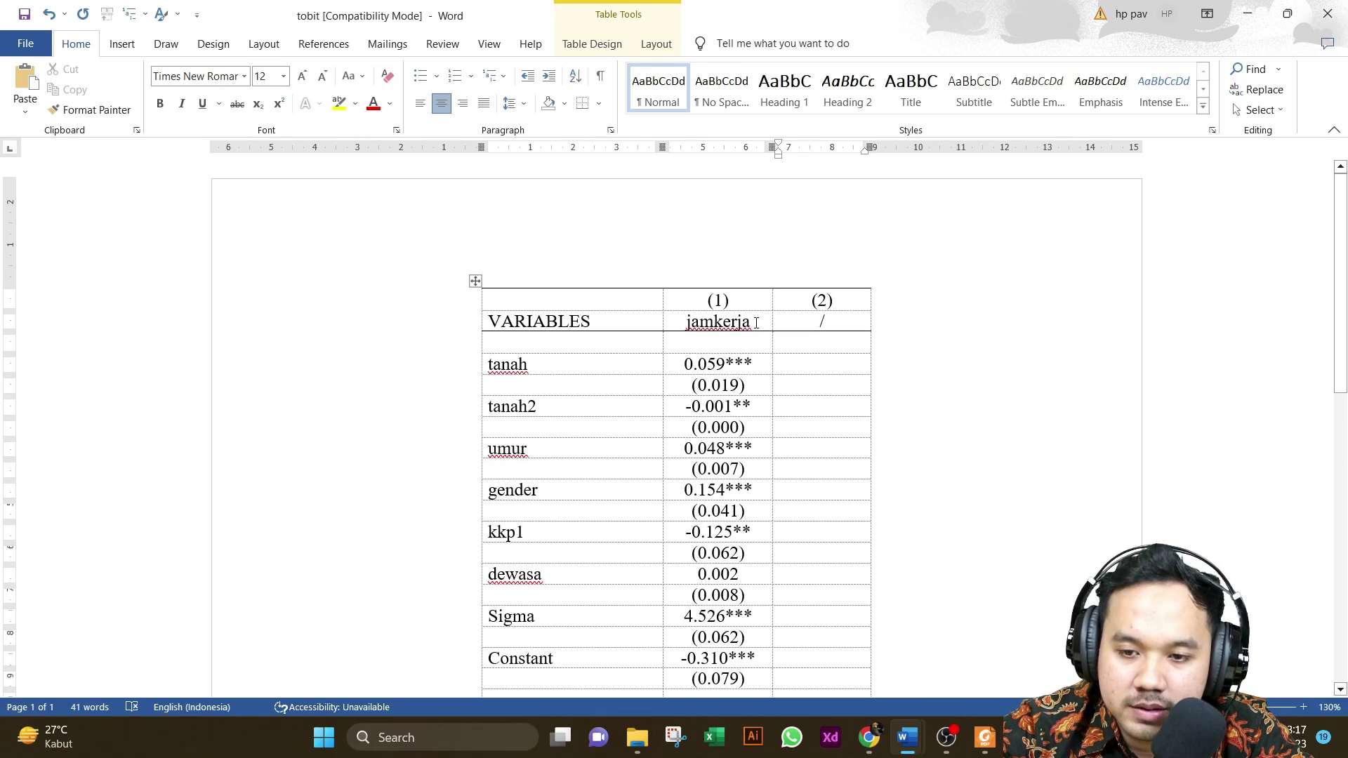
left_click_drag(756, 322, 682, 324)
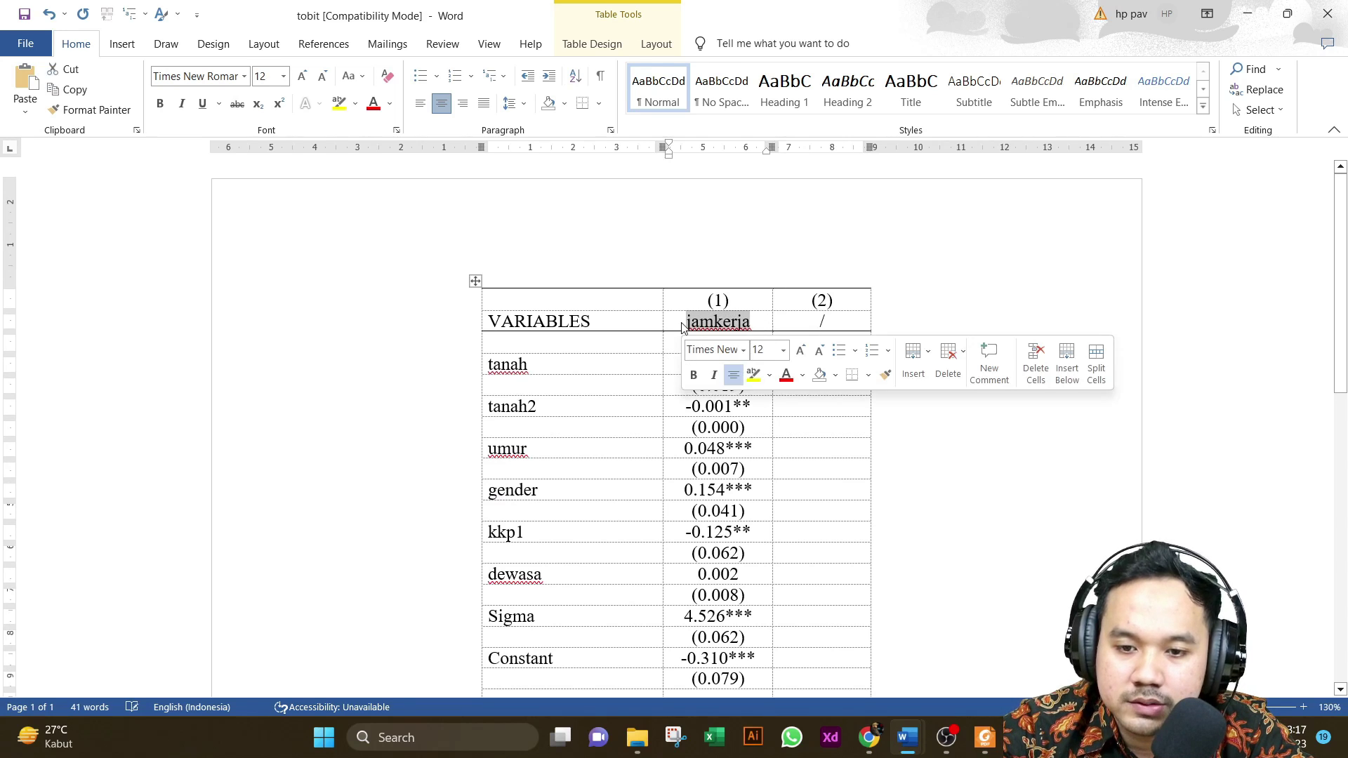
type("T")
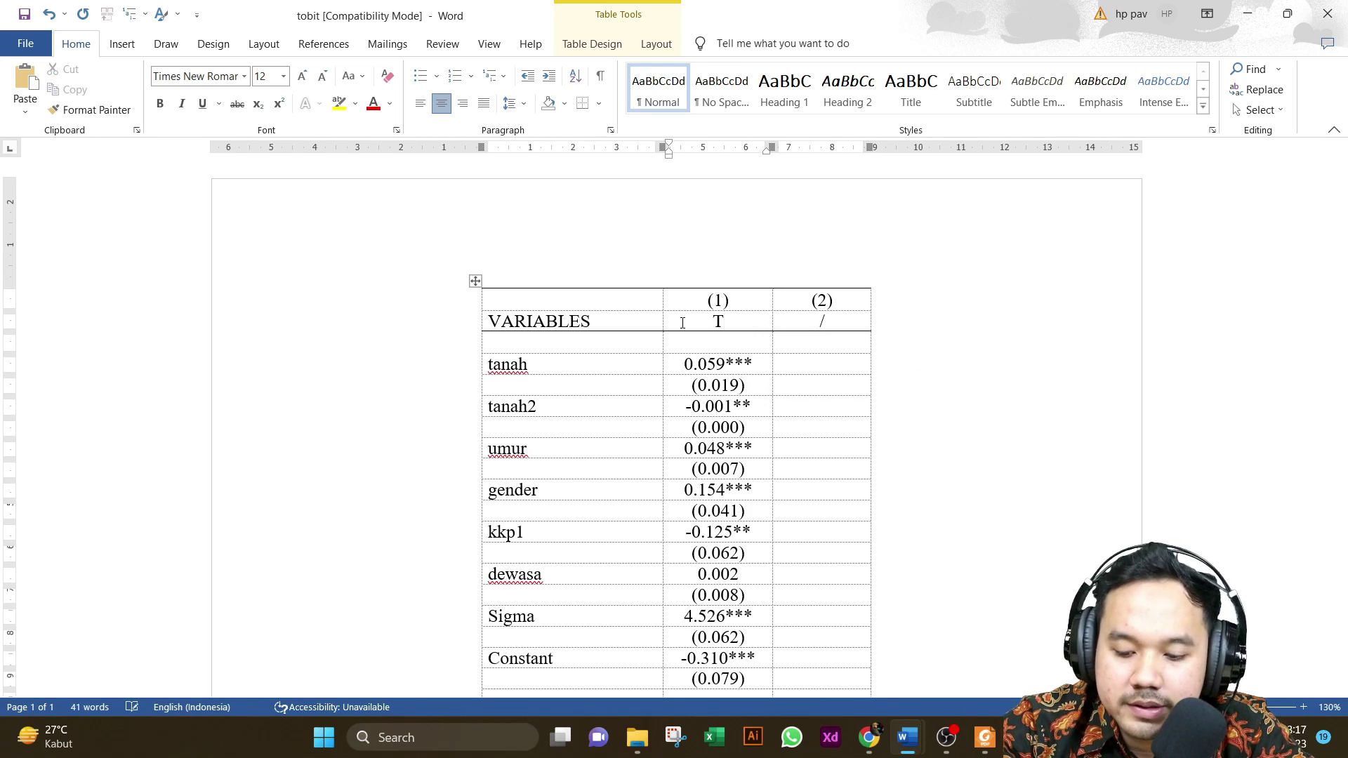
type("obit")
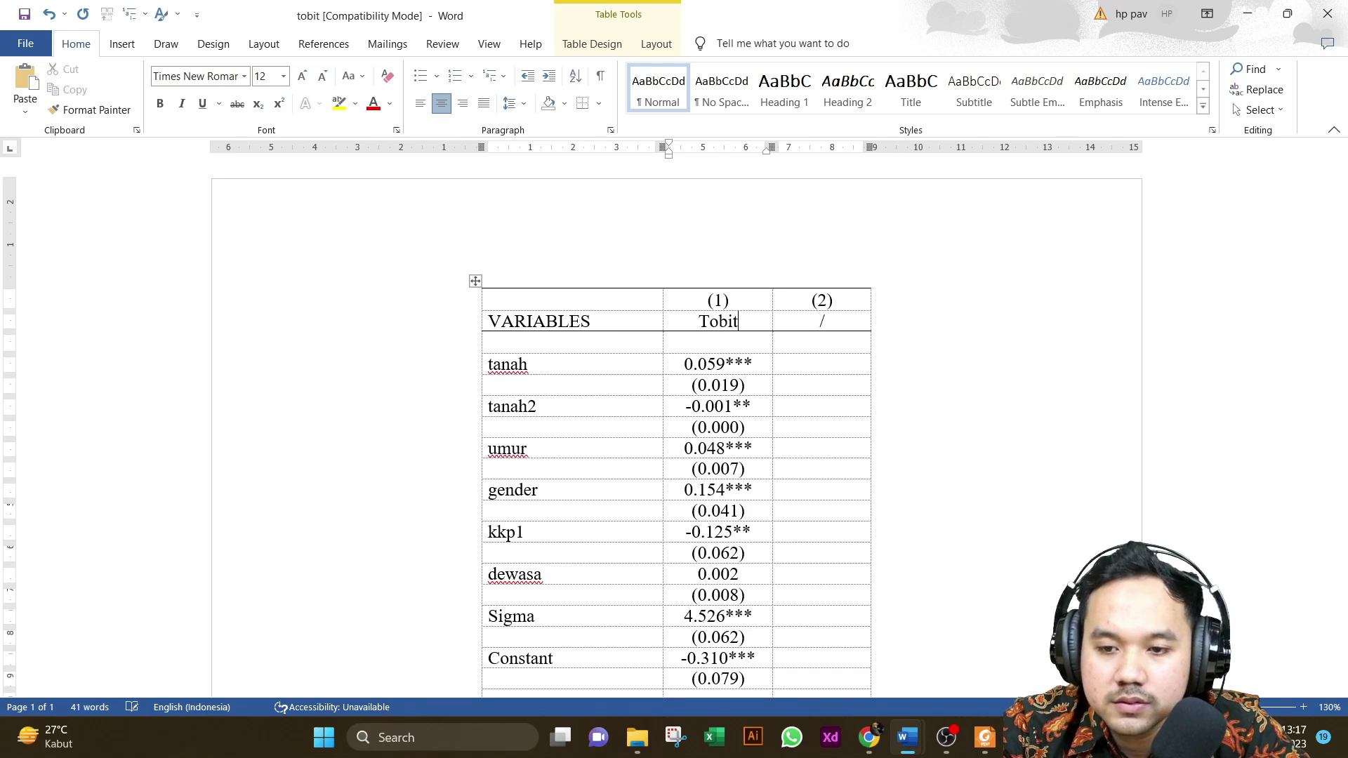
- Add "(jamkerja)" after the VARIABLES heading and remove the slash from the column (2) heading
left_click(595, 323)
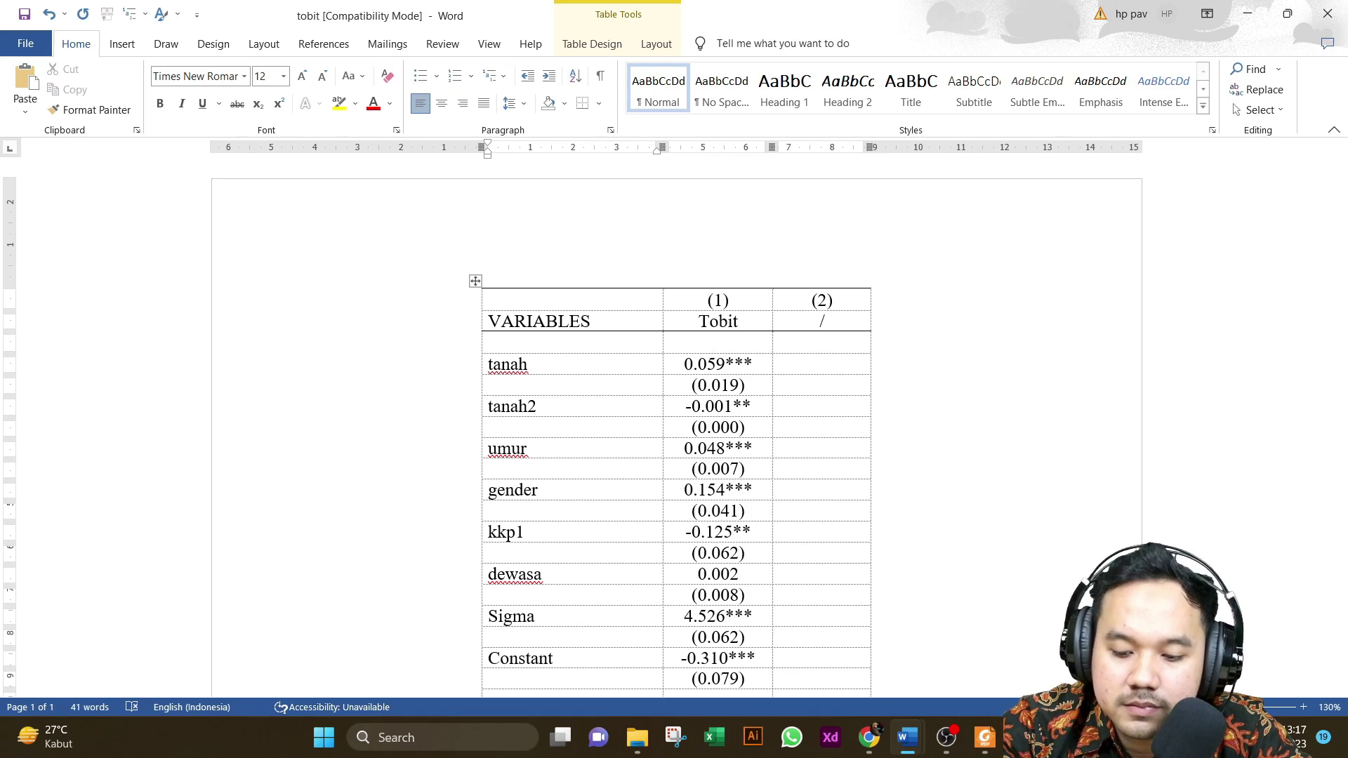
type("(ja,")
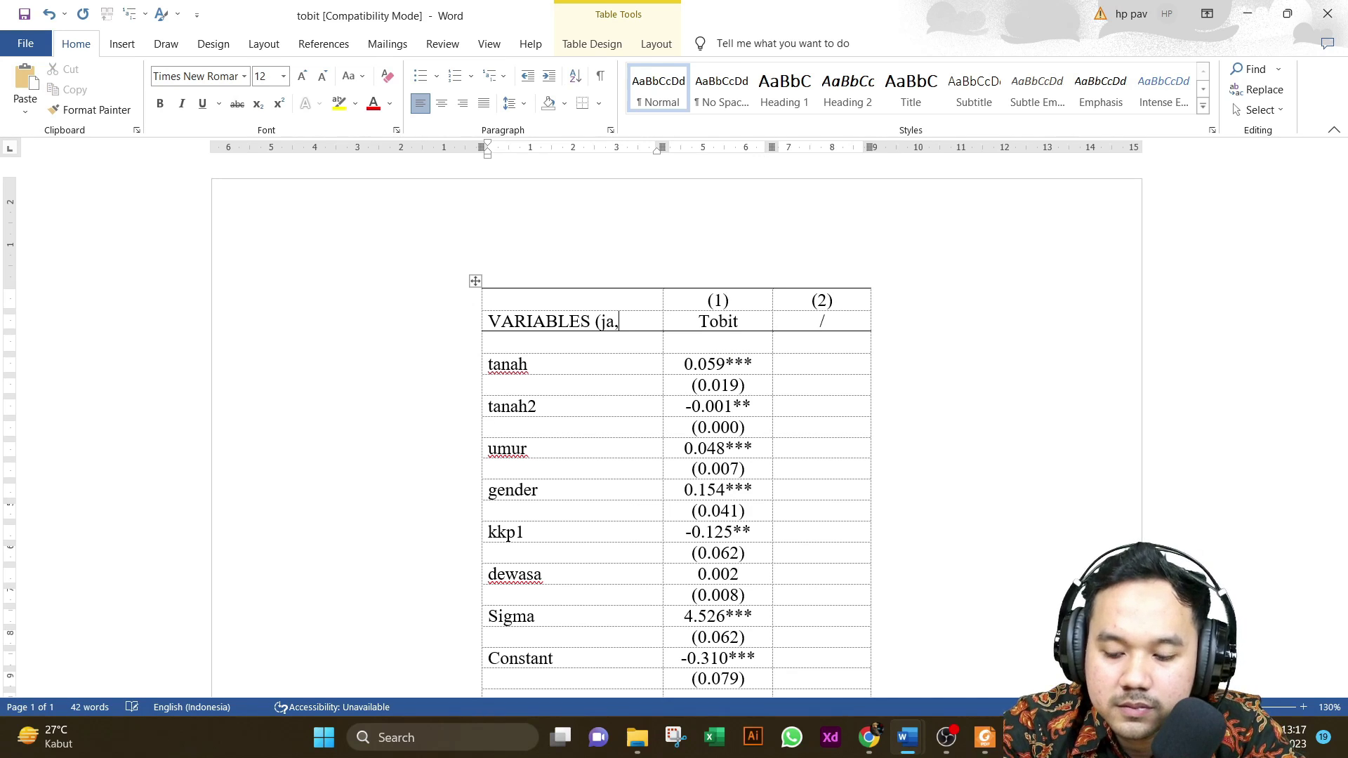
key("BackSpace")
type("m")
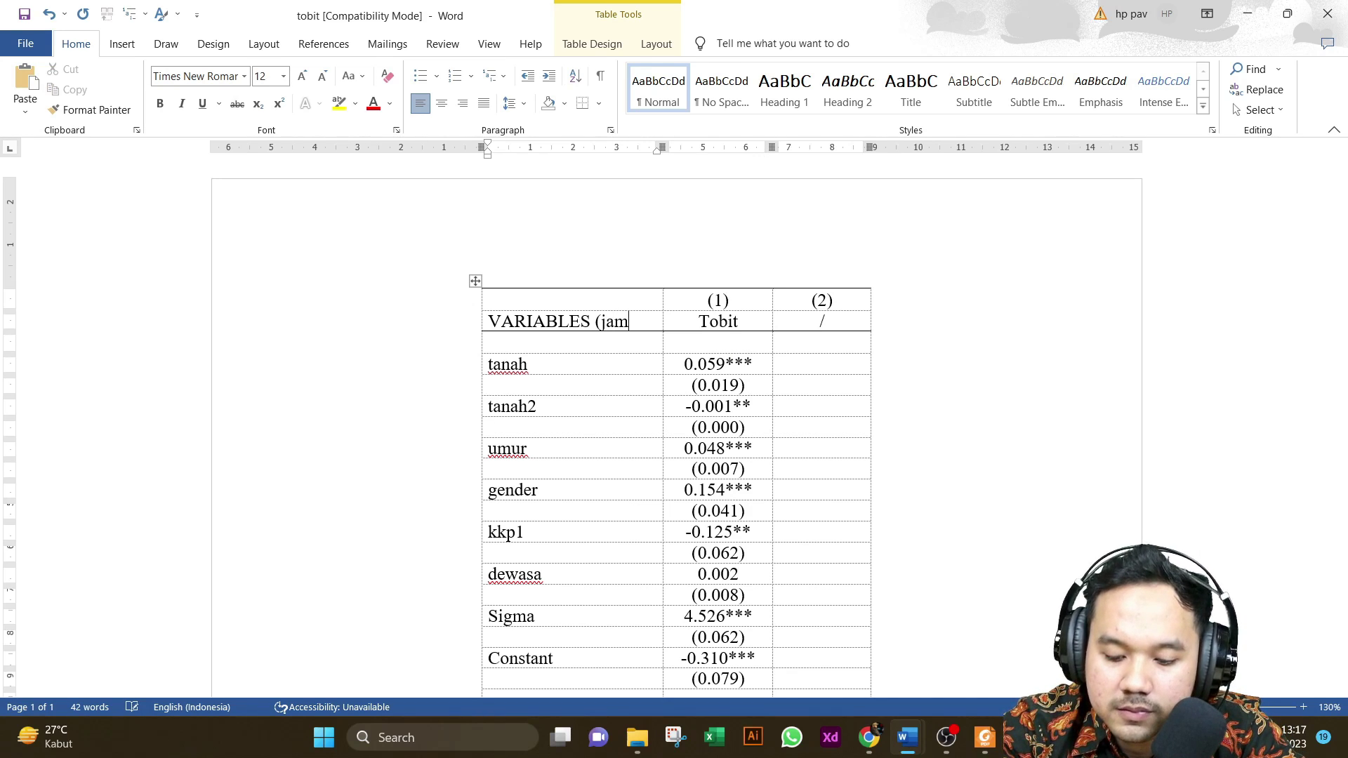
type("kerjs")
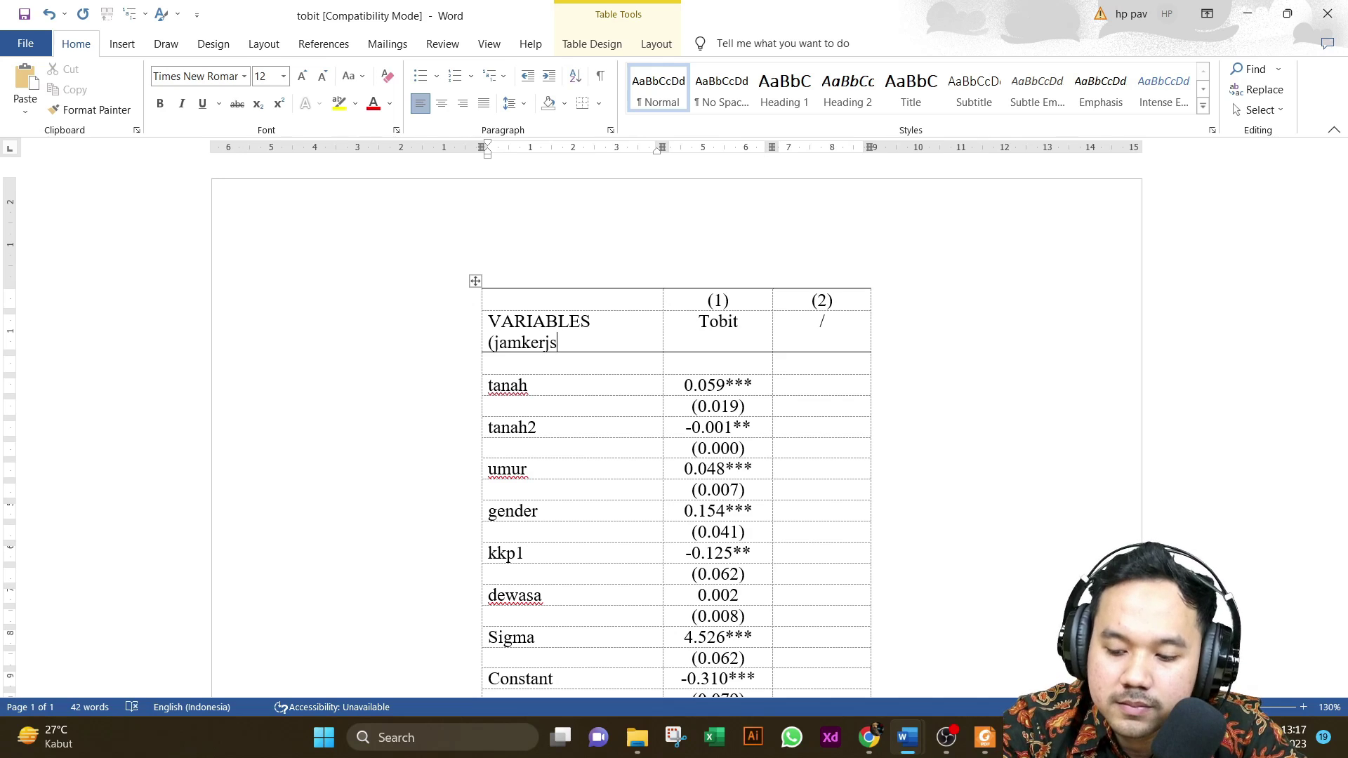
key("BackSpace")
type("a)")
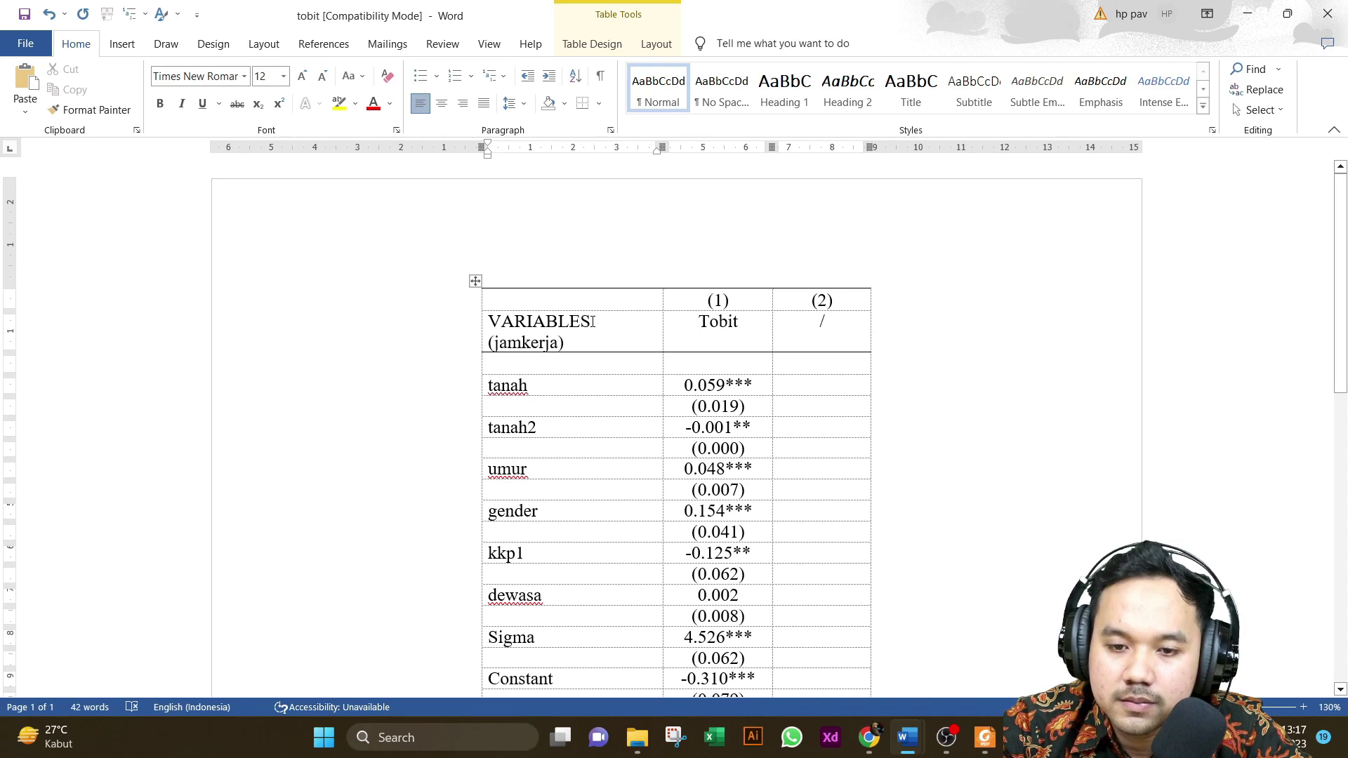
left_click(834, 321)
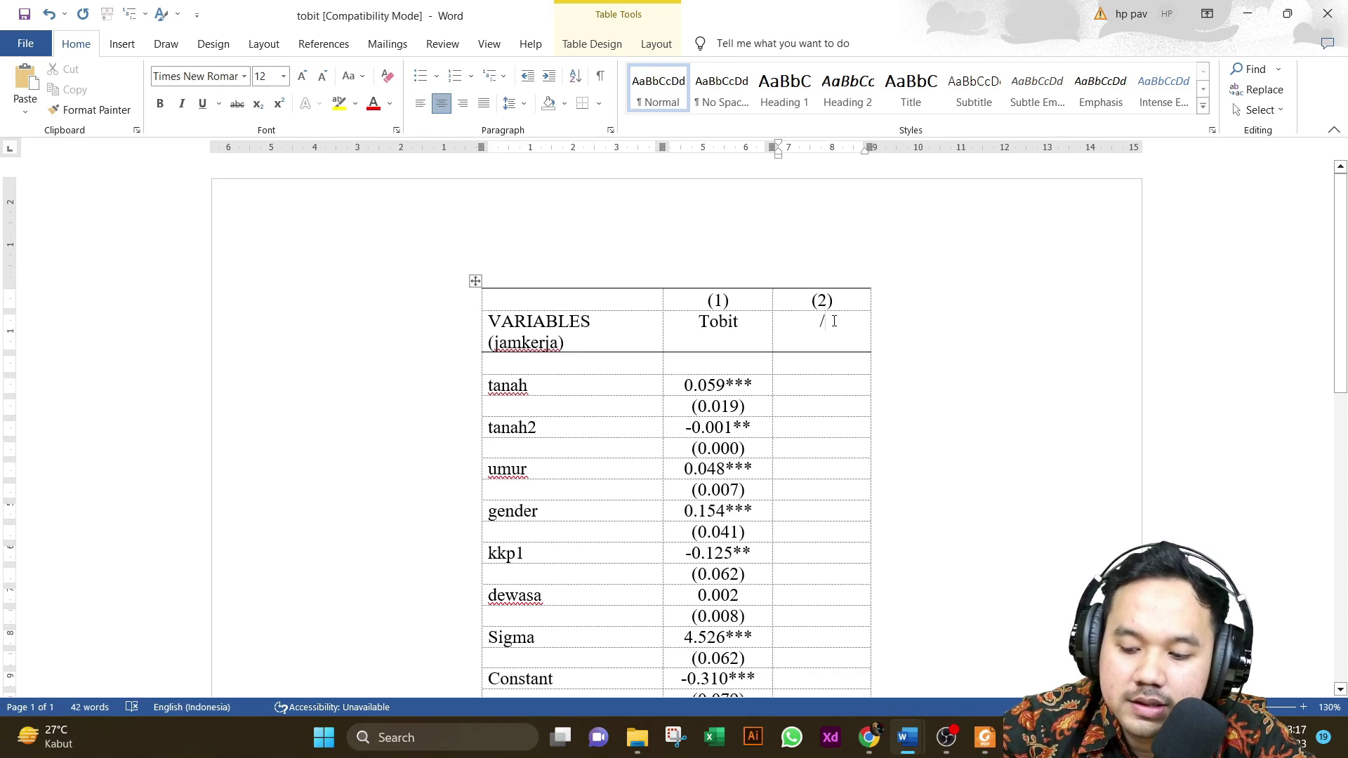
key("BackSpace")
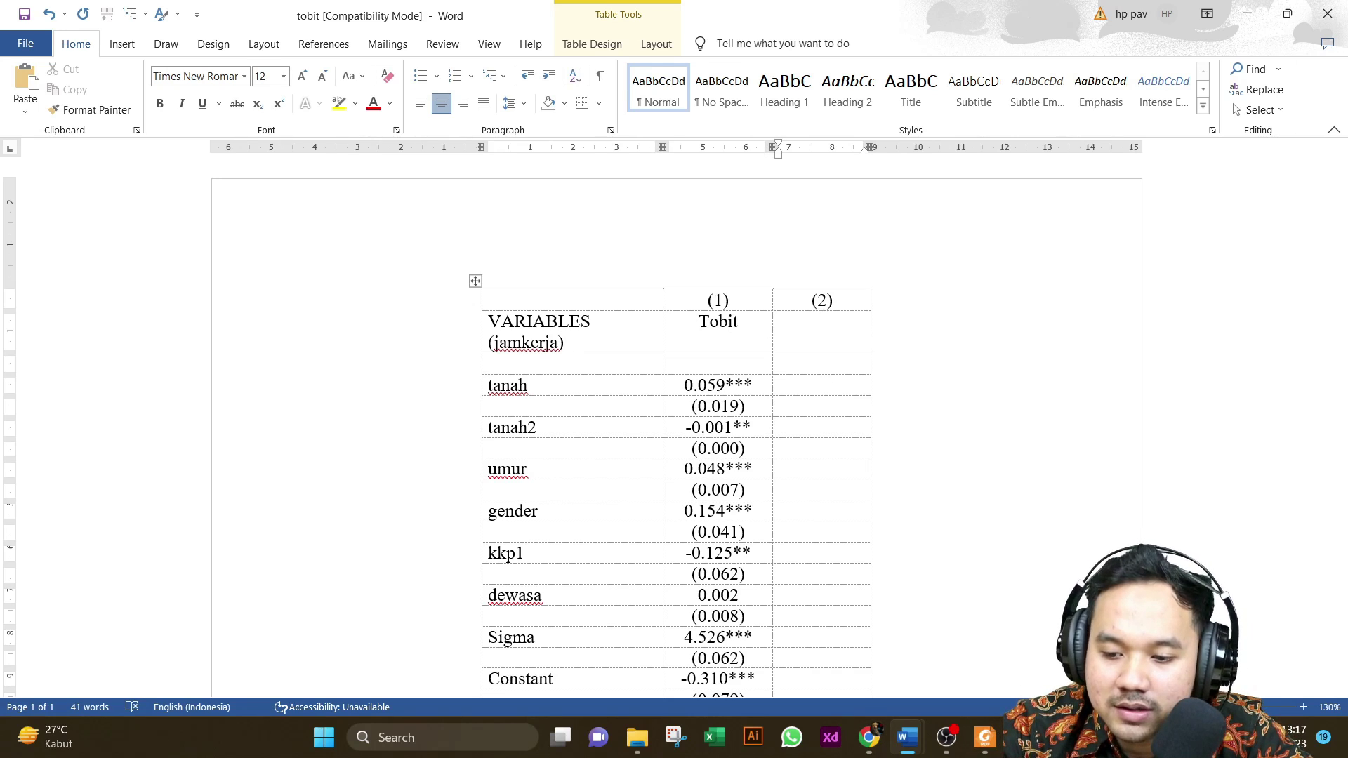
- Switch to Stata and run the do-file line margins, dydx(*) atmeans predict (ystar(0,.)) for the censored marginal effects
mouse_move(987, 735)
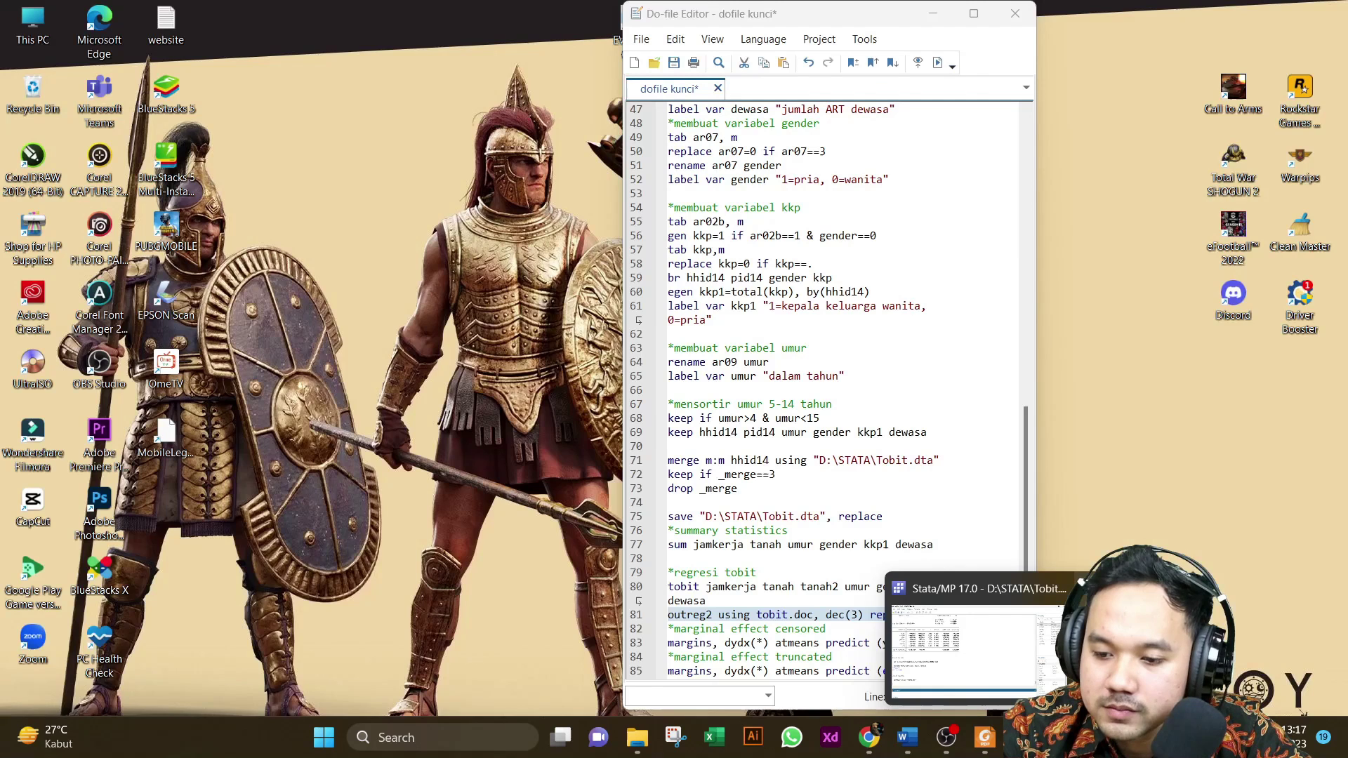
left_click(975, 649)
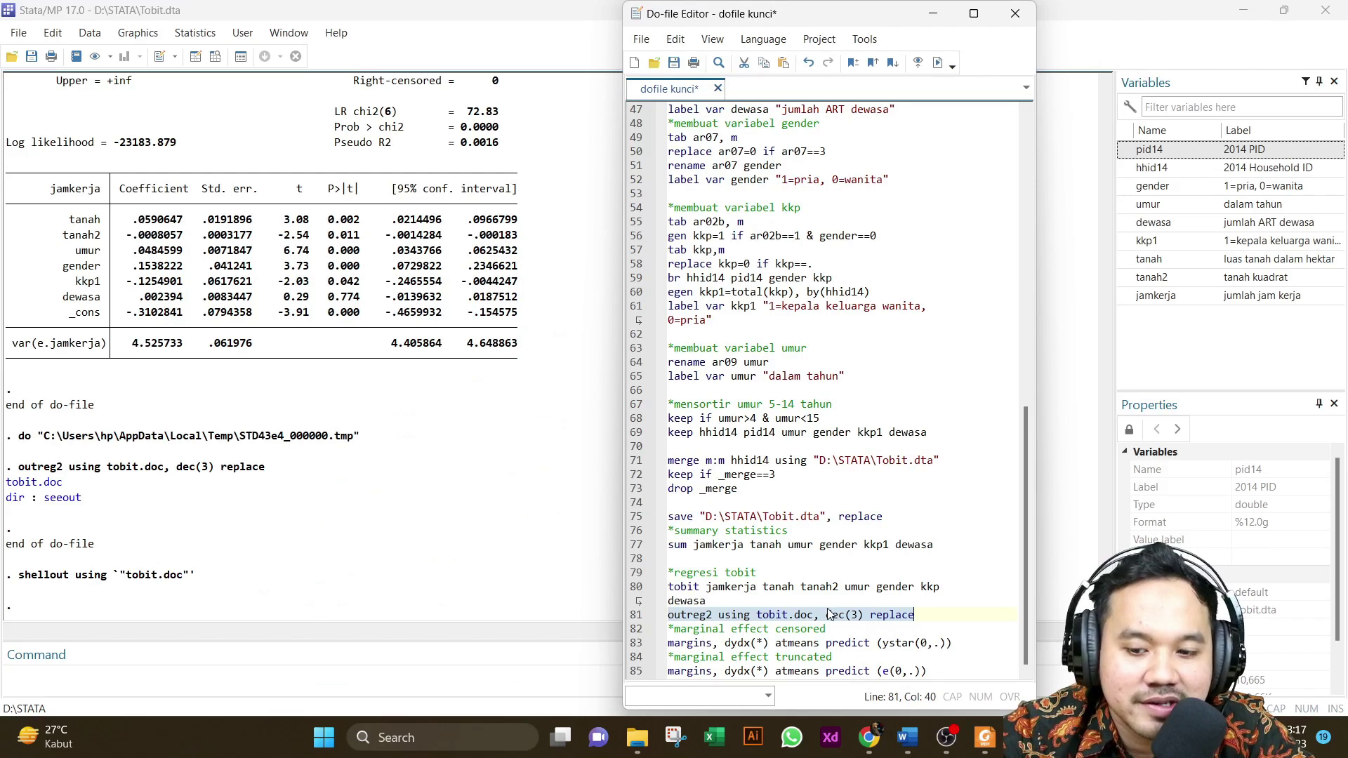
left_click(636, 644)
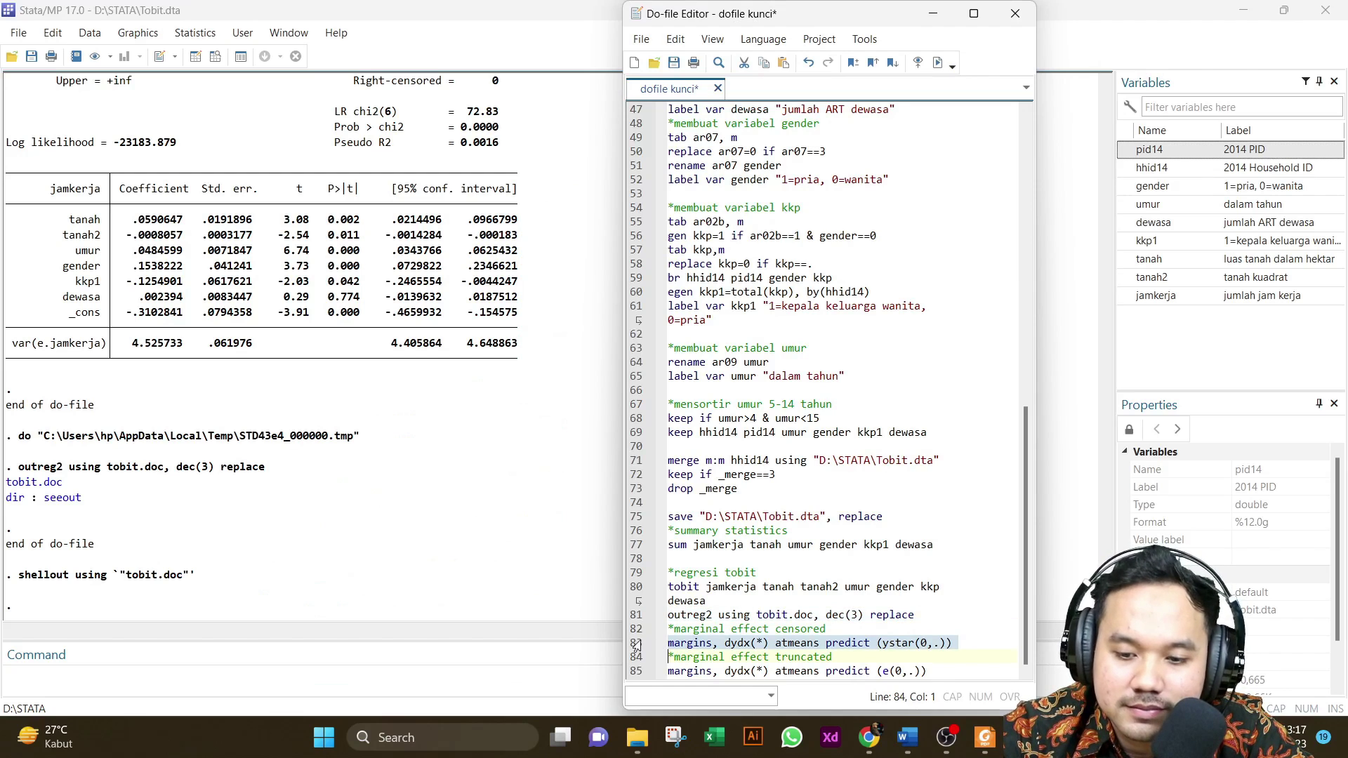
left_click(937, 64)
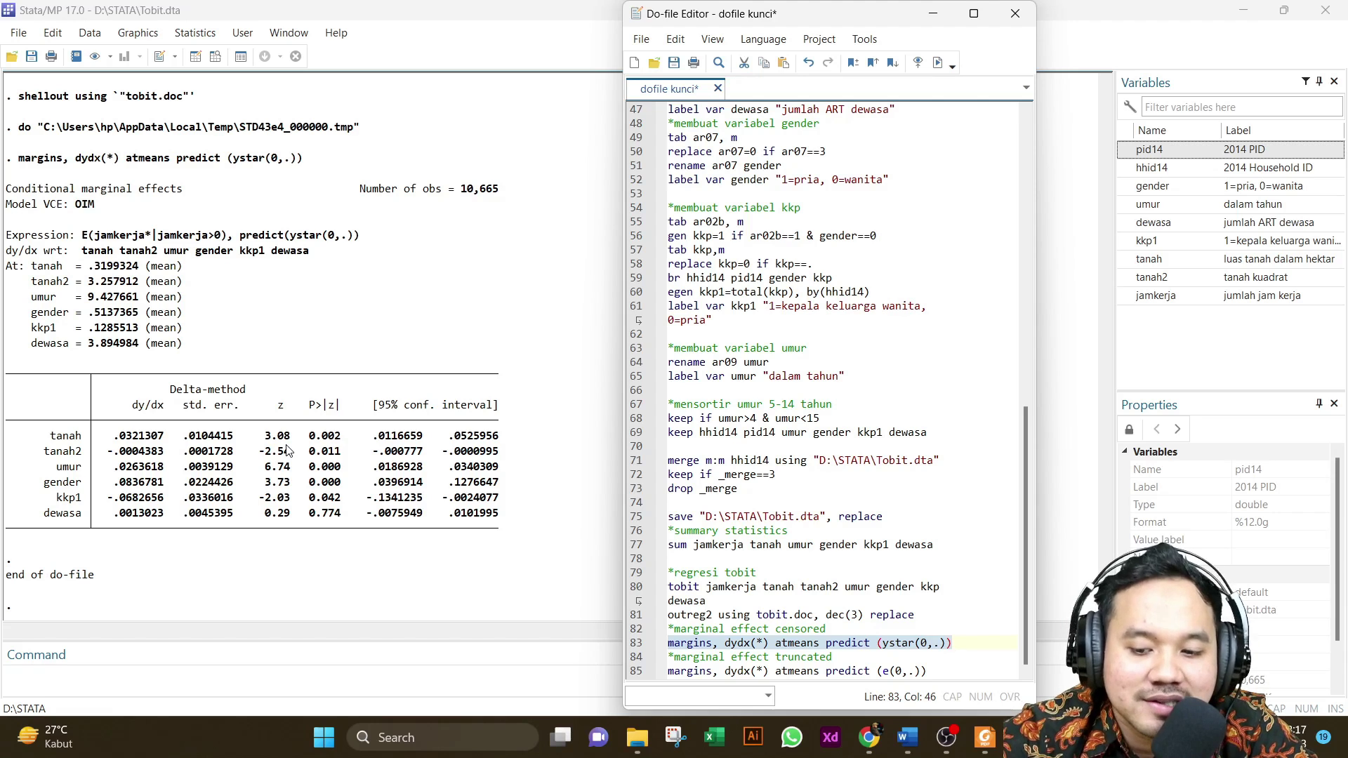
- Switch to the tobit document in Word and enter "Marginal Effect Cencored" as the column (2) heading
mouse_move(922, 734)
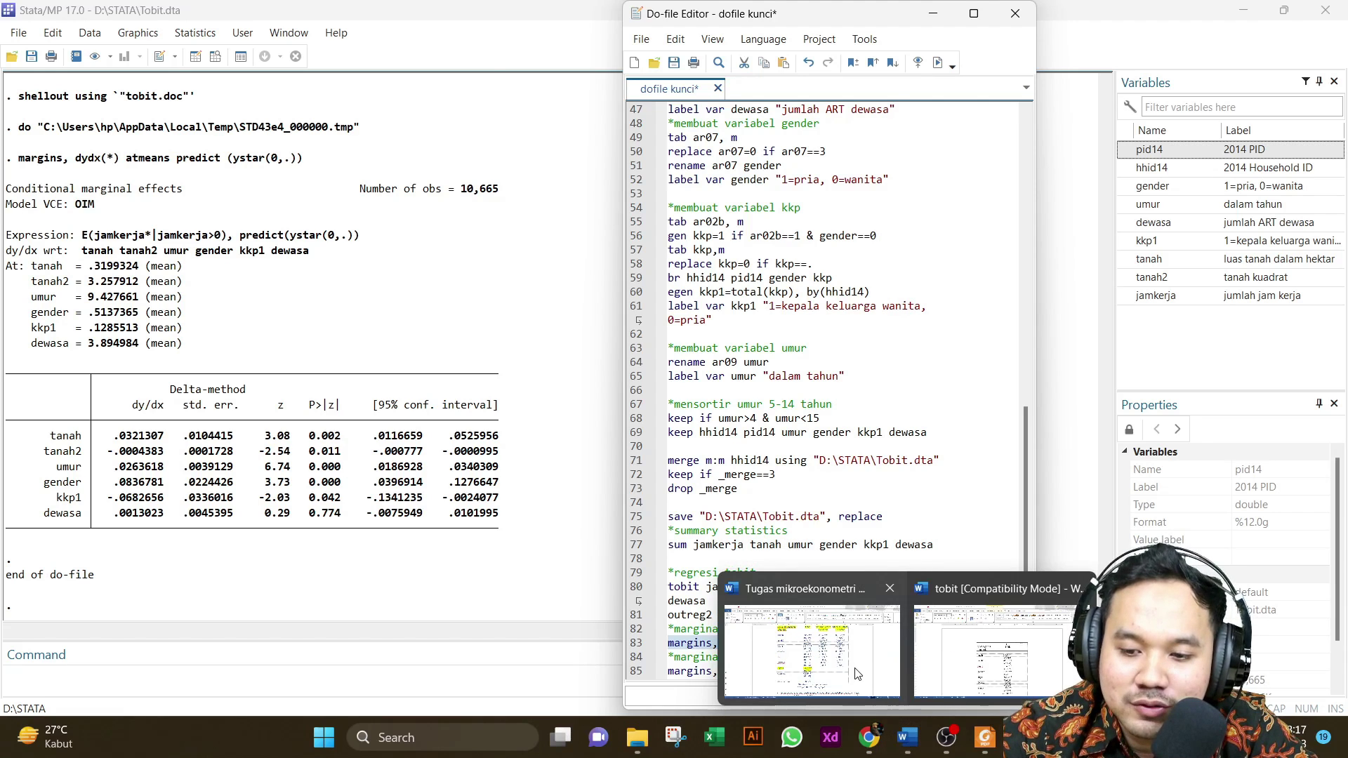
mouse_move(856, 674)
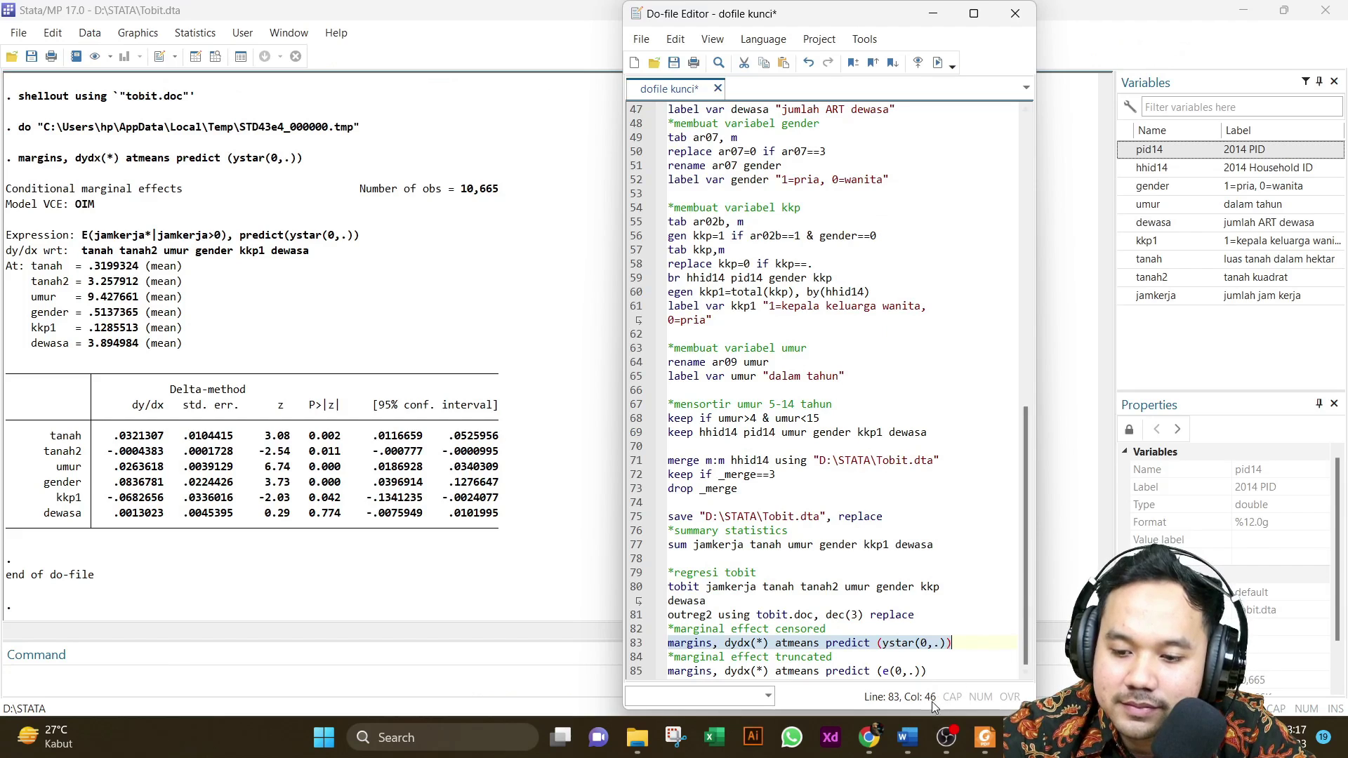
left_click(959, 653)
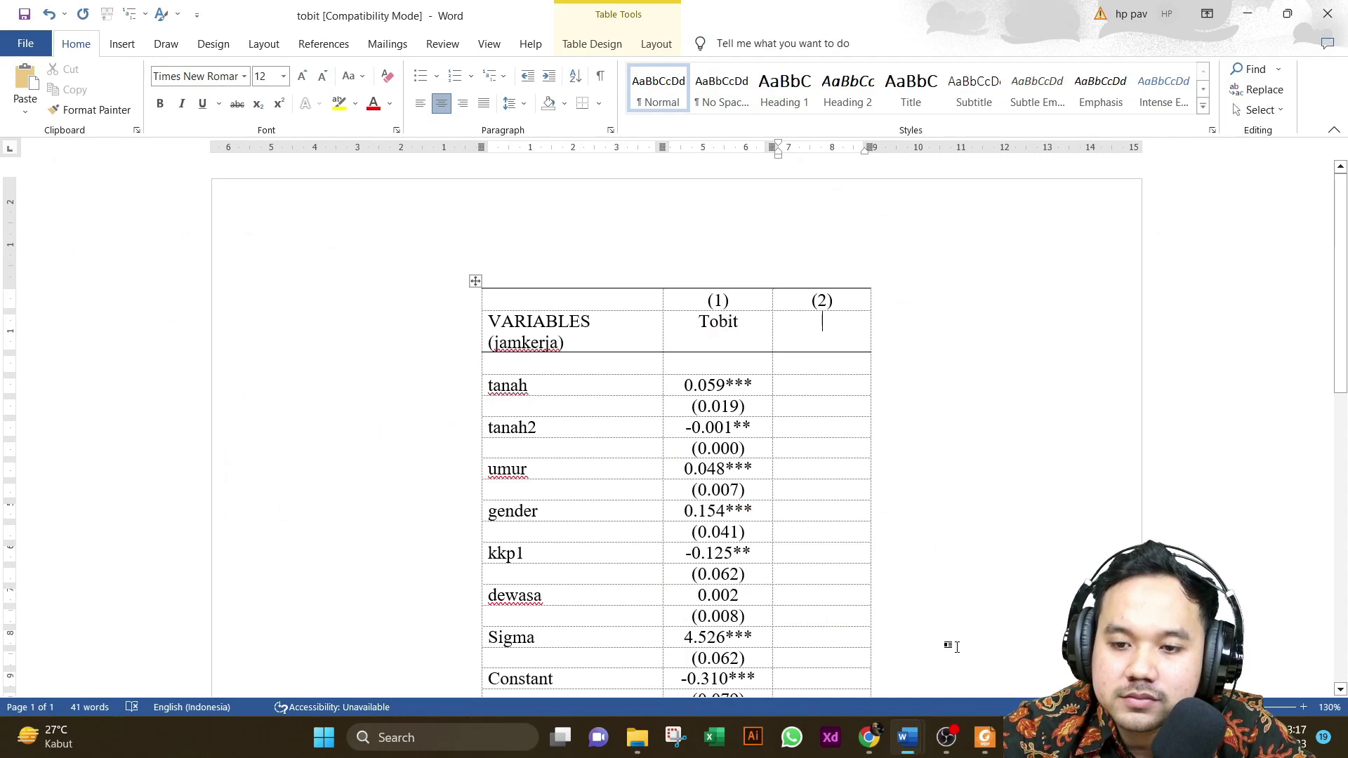
type("M")
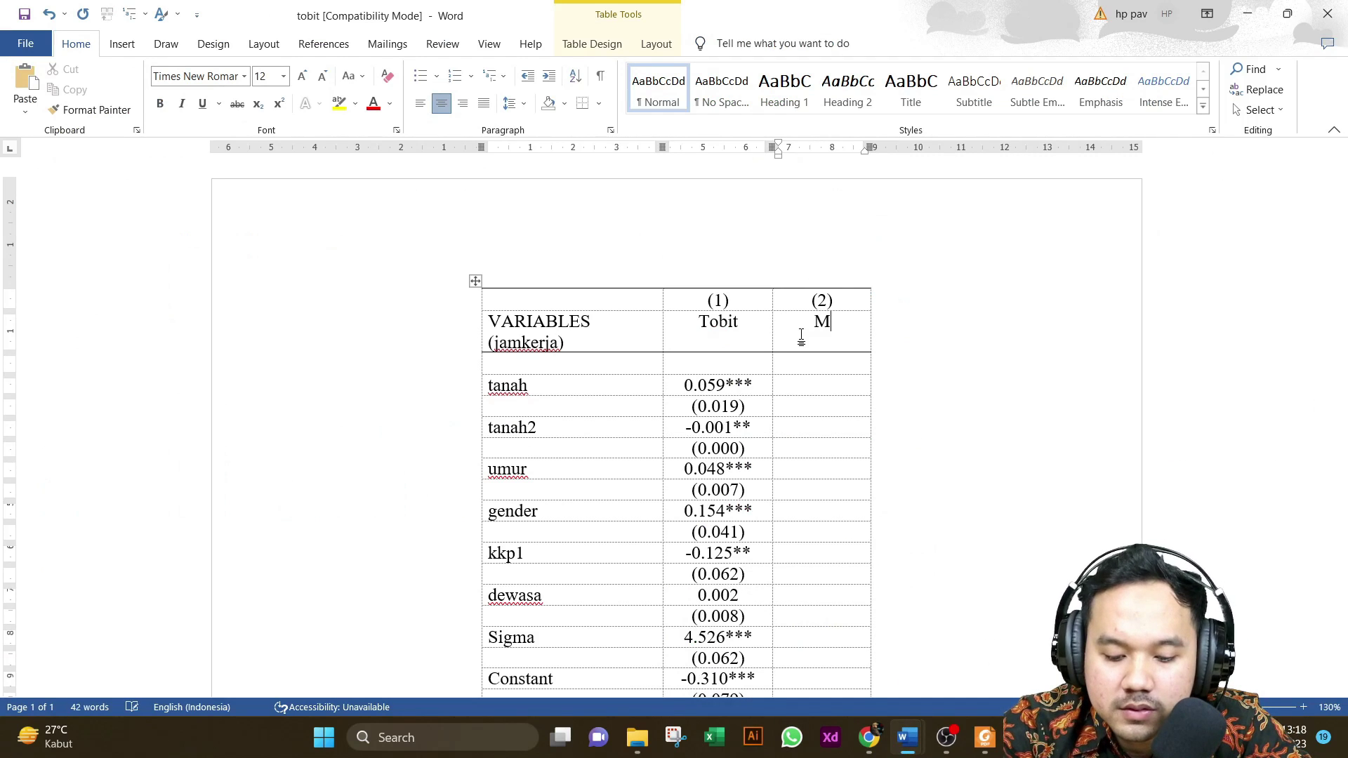
type("argina")
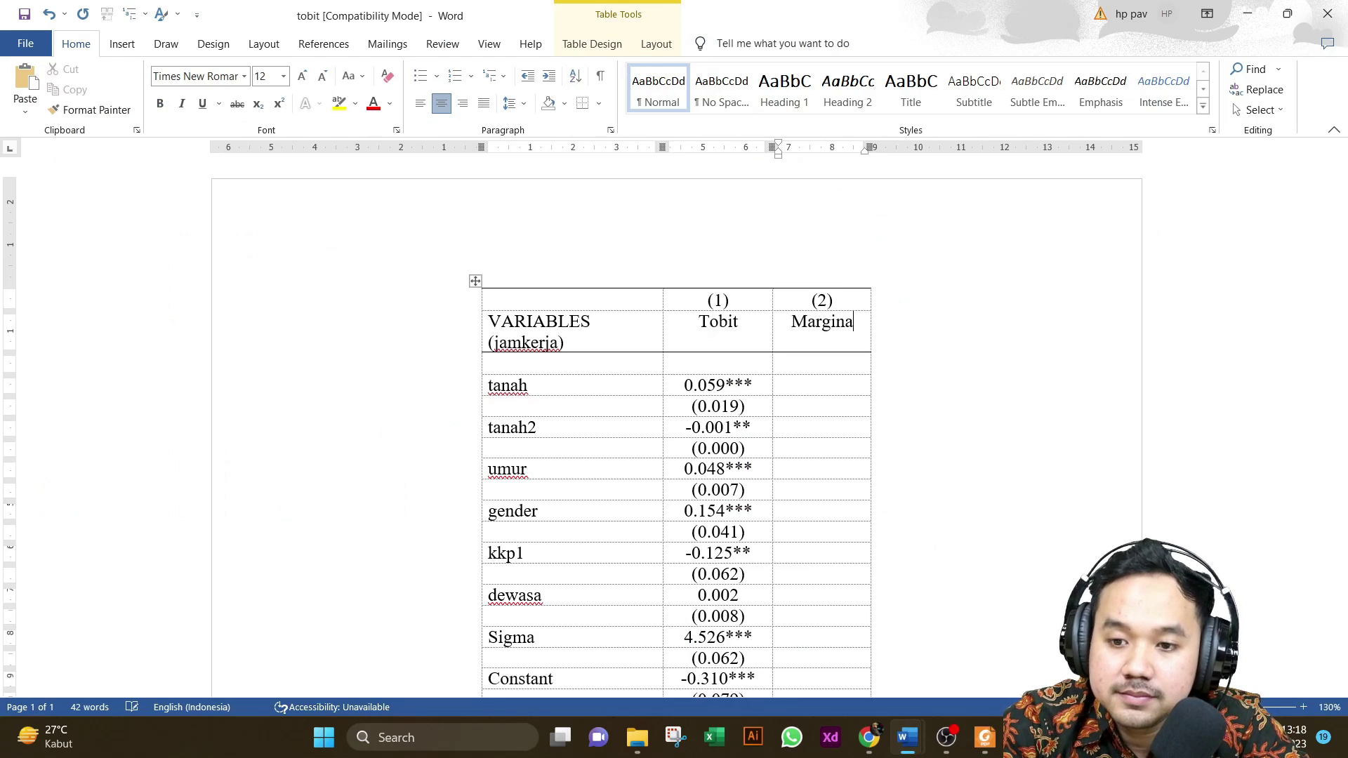
type("l Effe")
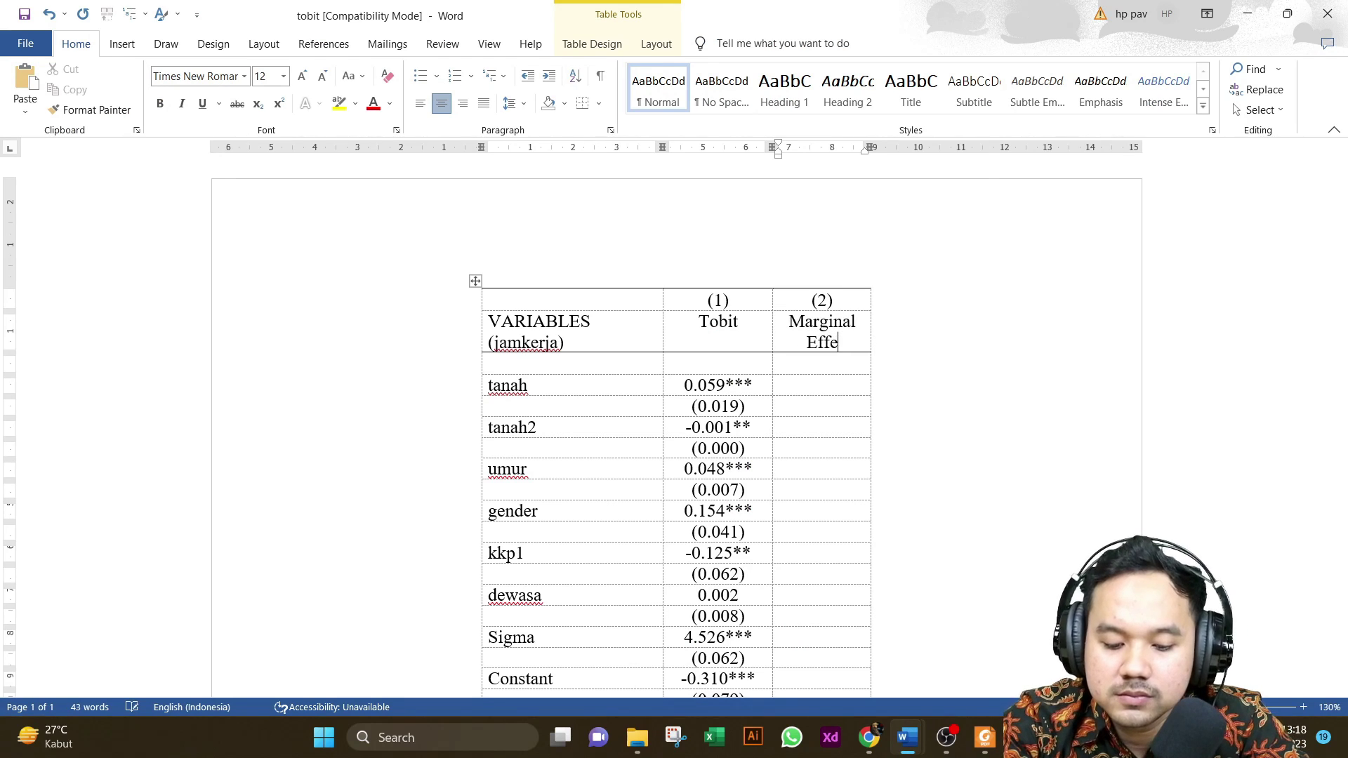
type("ct Ce")
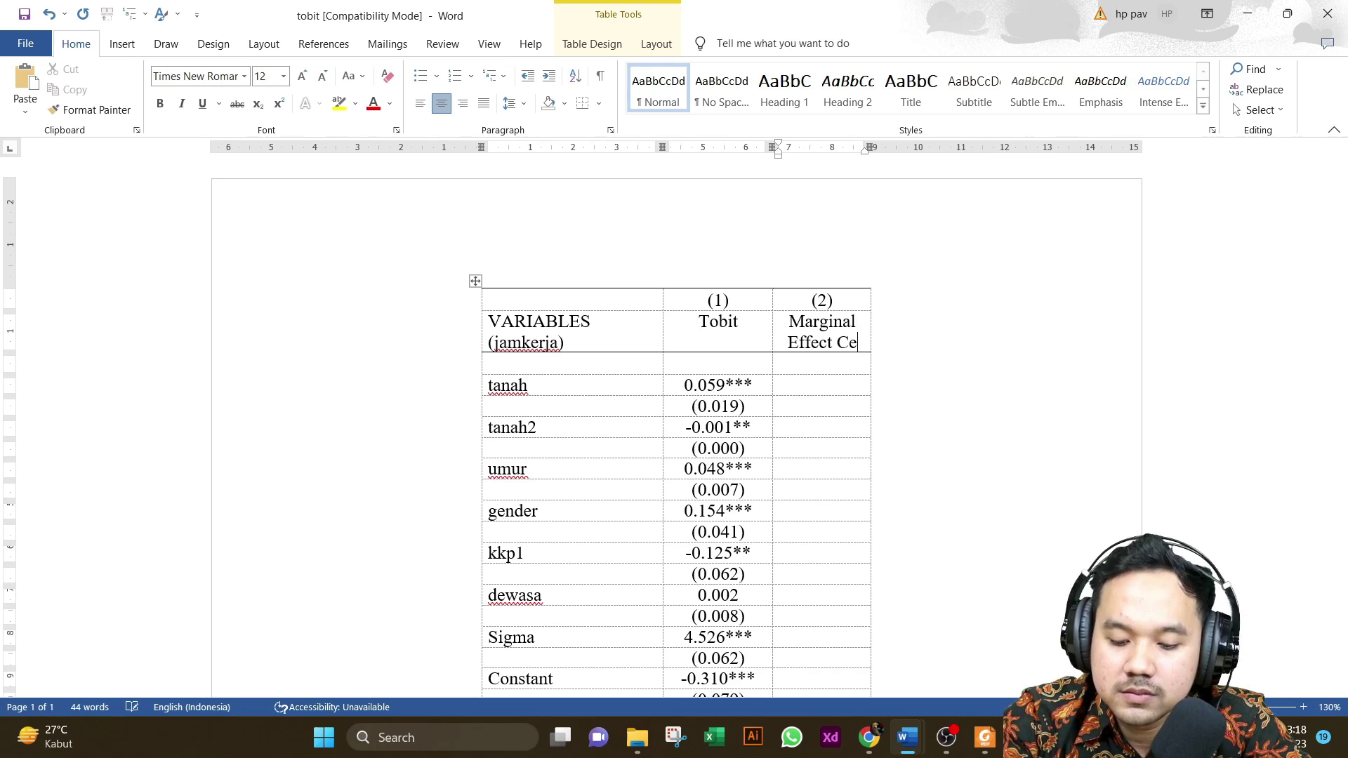
type("ncored")
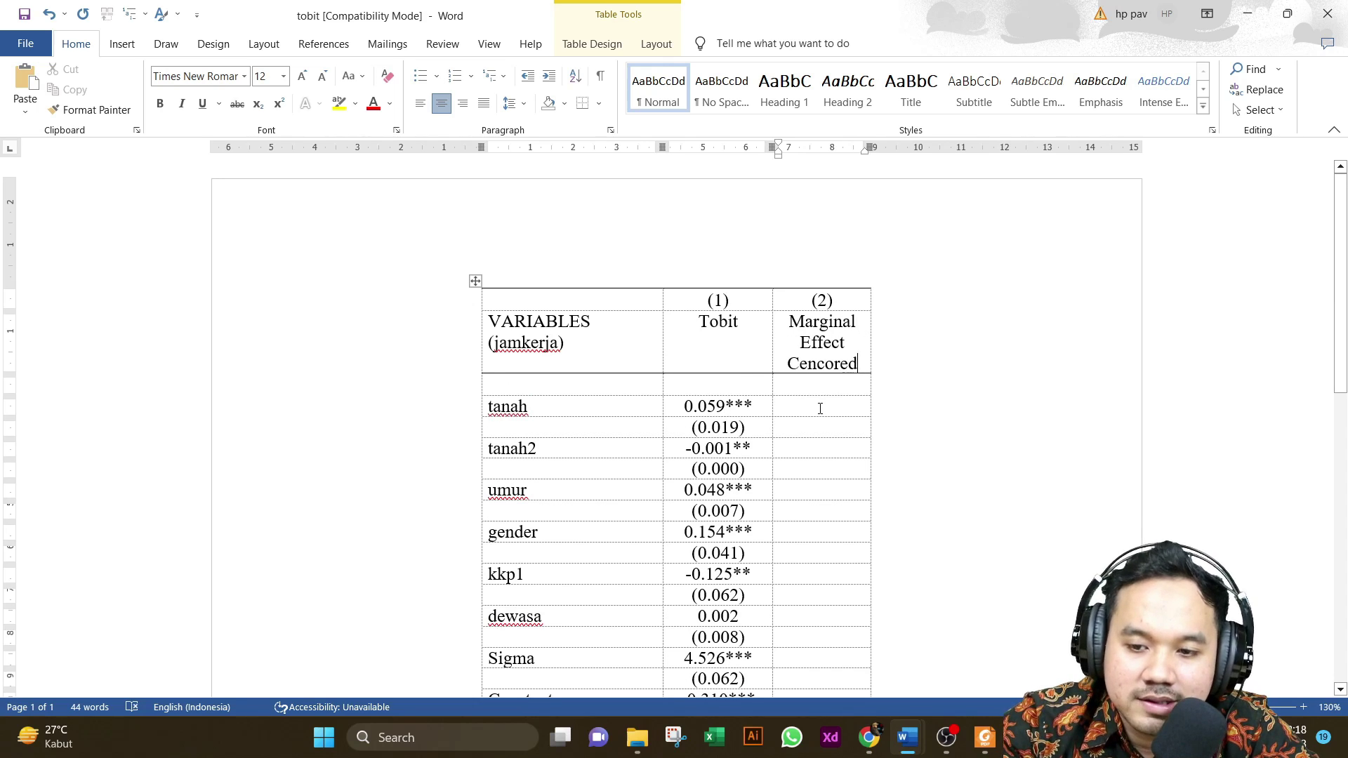
- Arrange the tobit document and the Stata results window side by side, with the table's column (2) in view
key("super+Right")
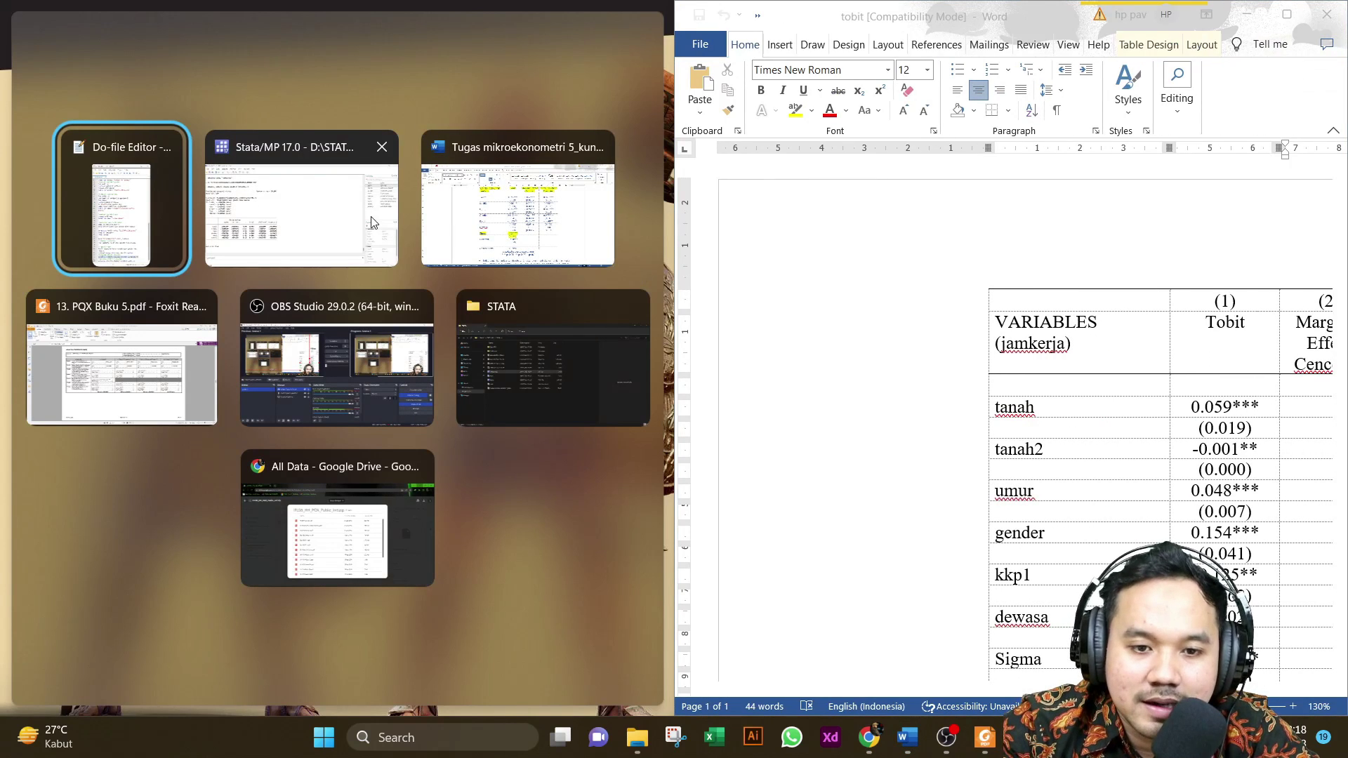
left_click(216, 220)
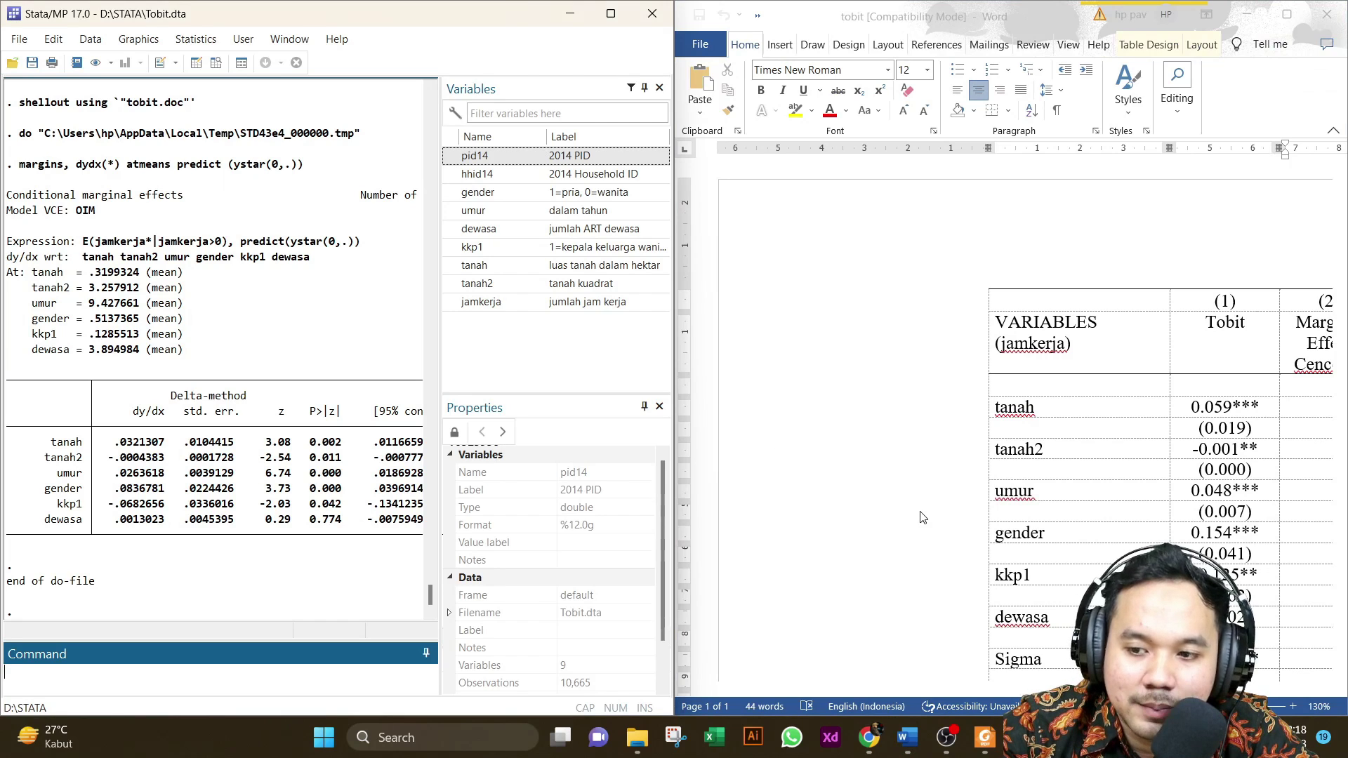
scroll(922, 516, "right", 5)
scroll(921, 516, "right", 2)
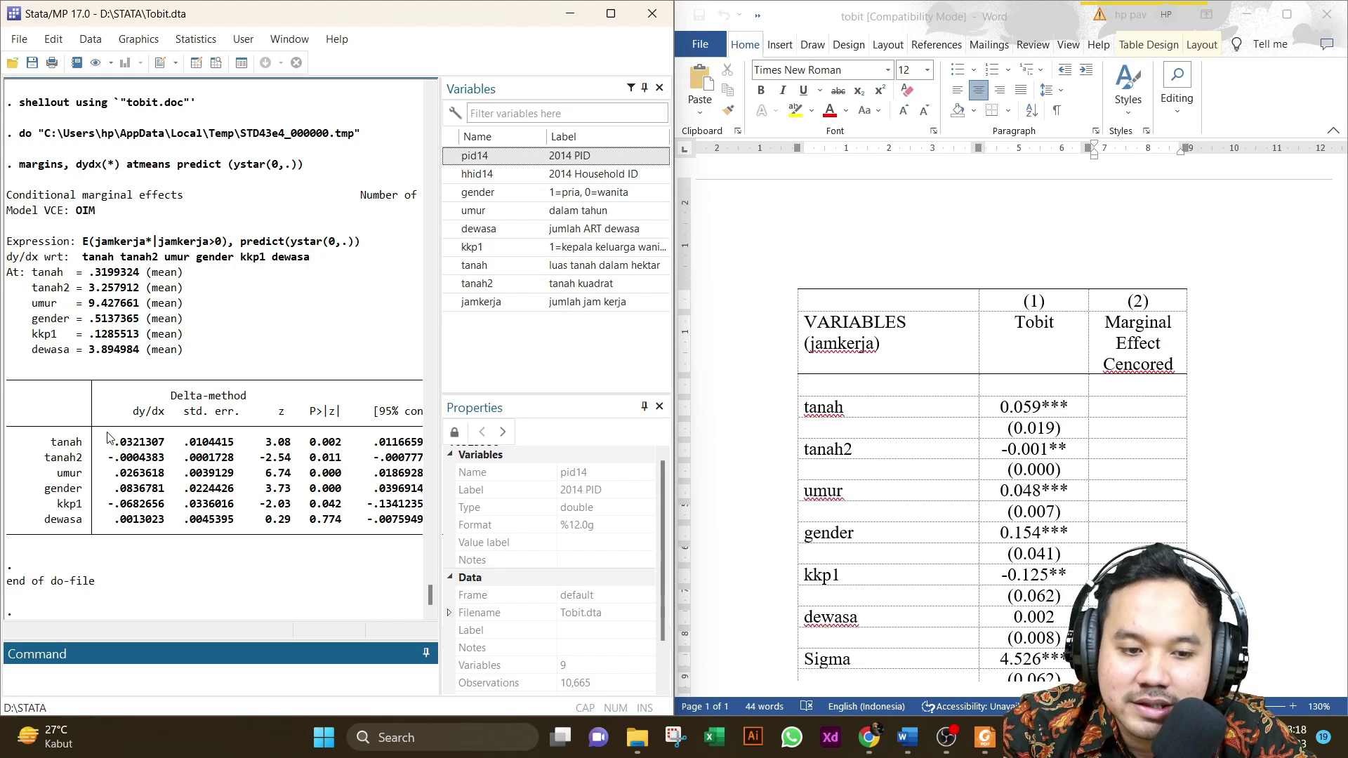
- Enter the tanah marginal effect 0.032 and its standard error 0.010 in column (2) of the table
left_click(1121, 410)
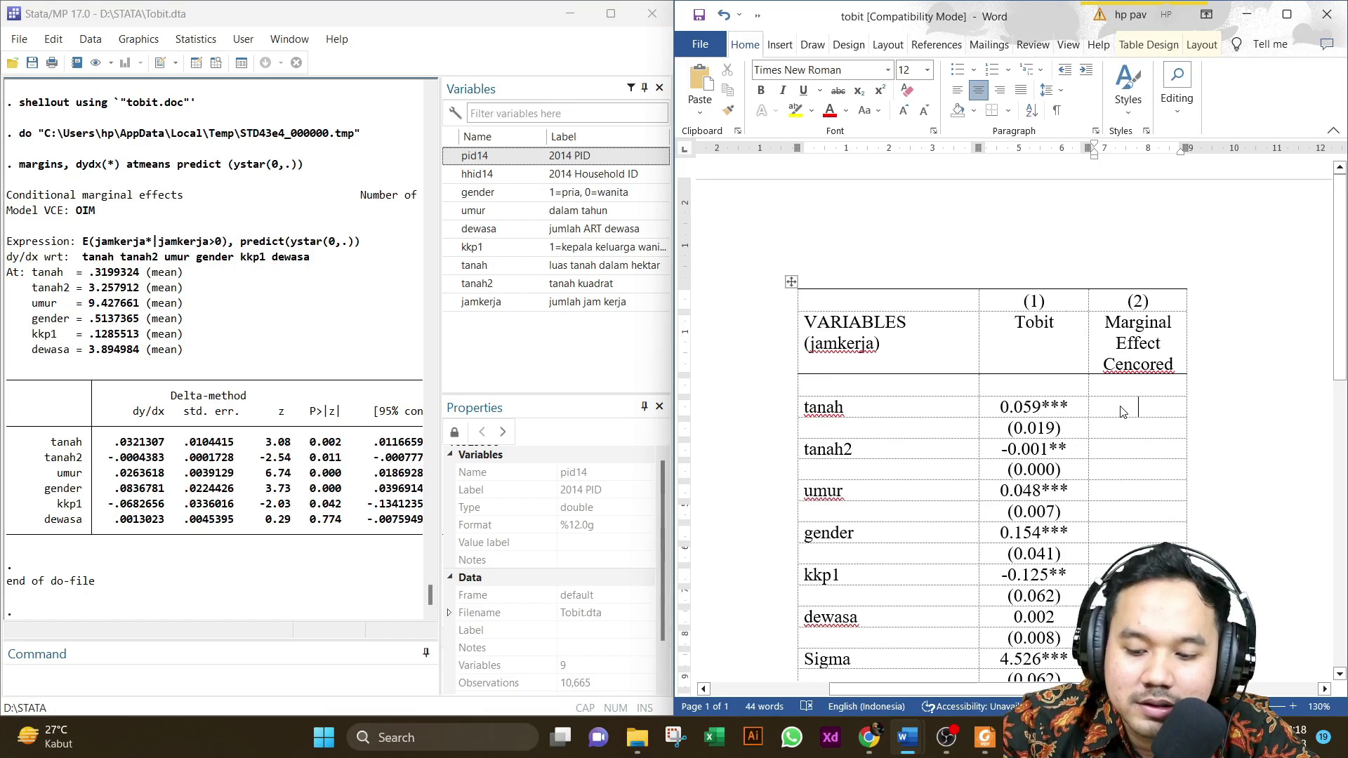
type("0.0")
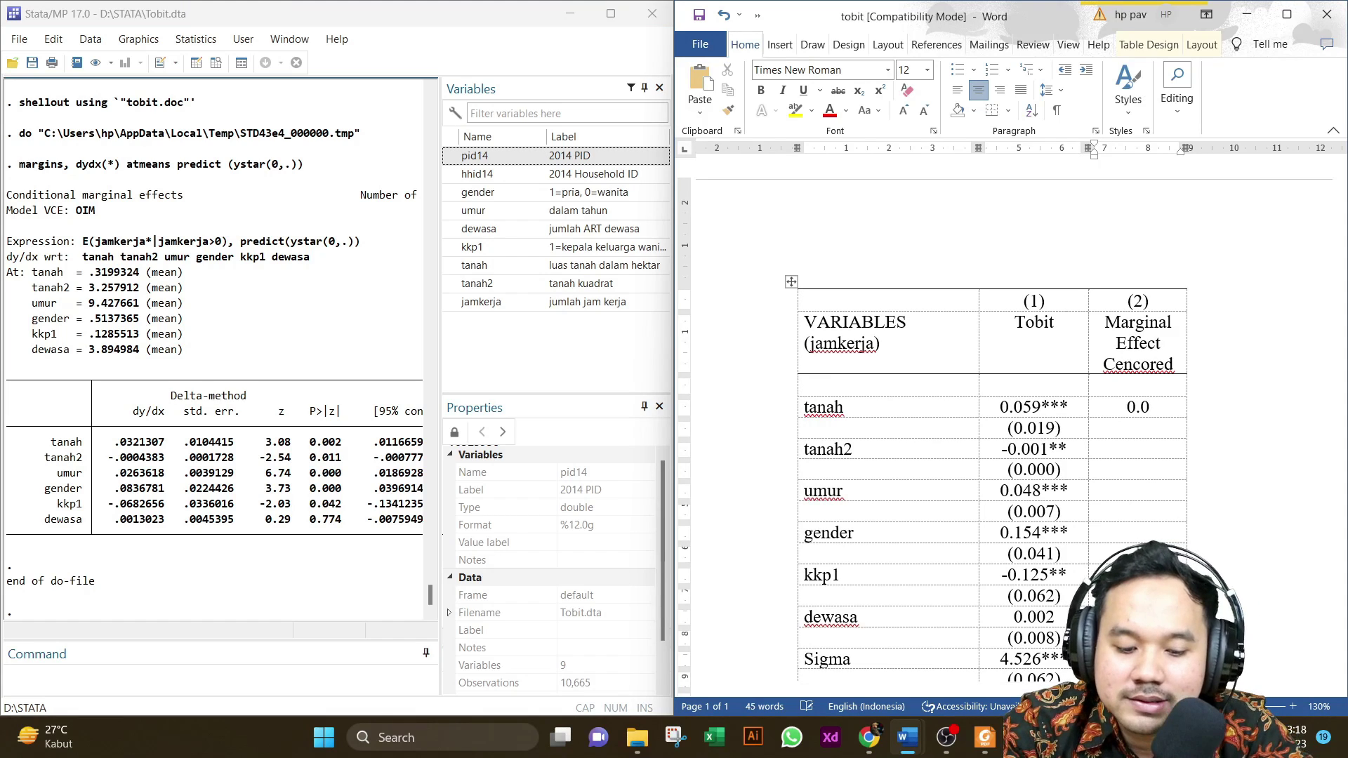
type("3")
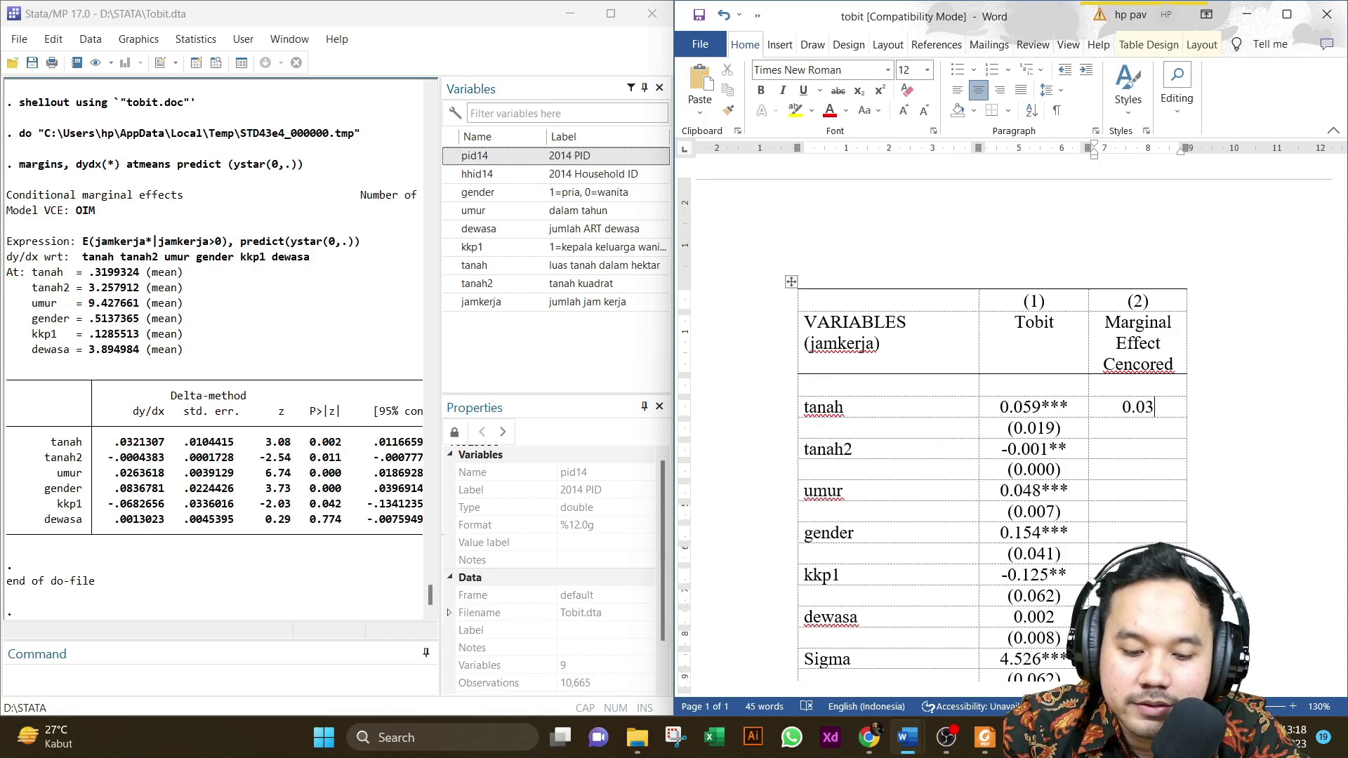
type("2")
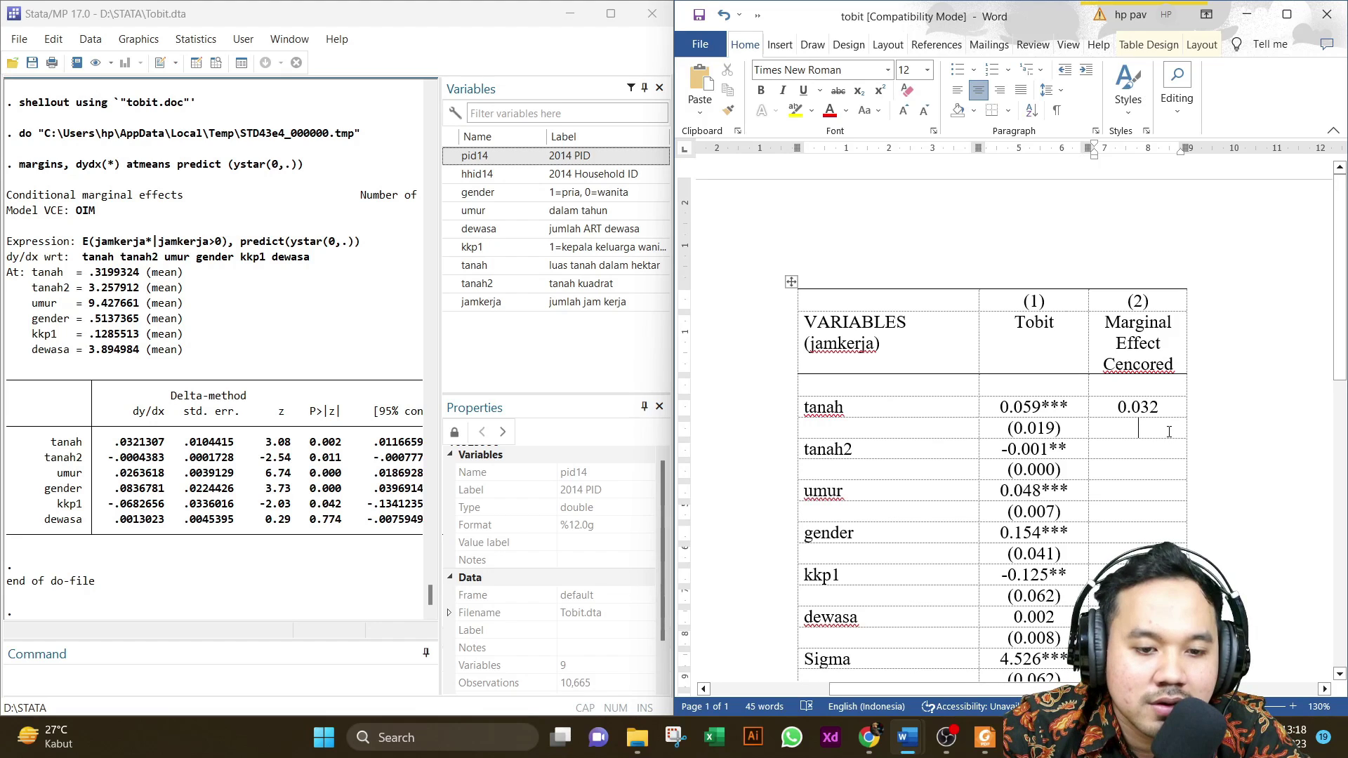
type("0.")
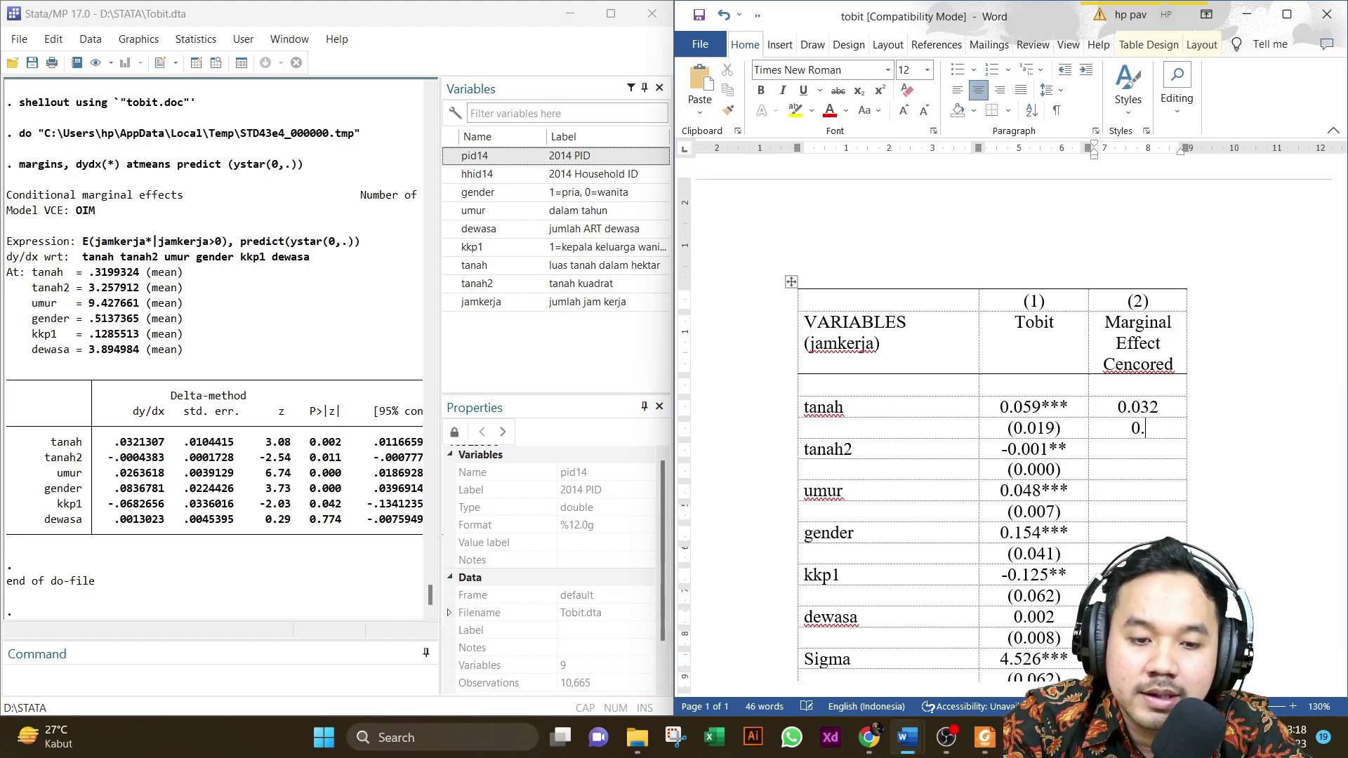
type("02")
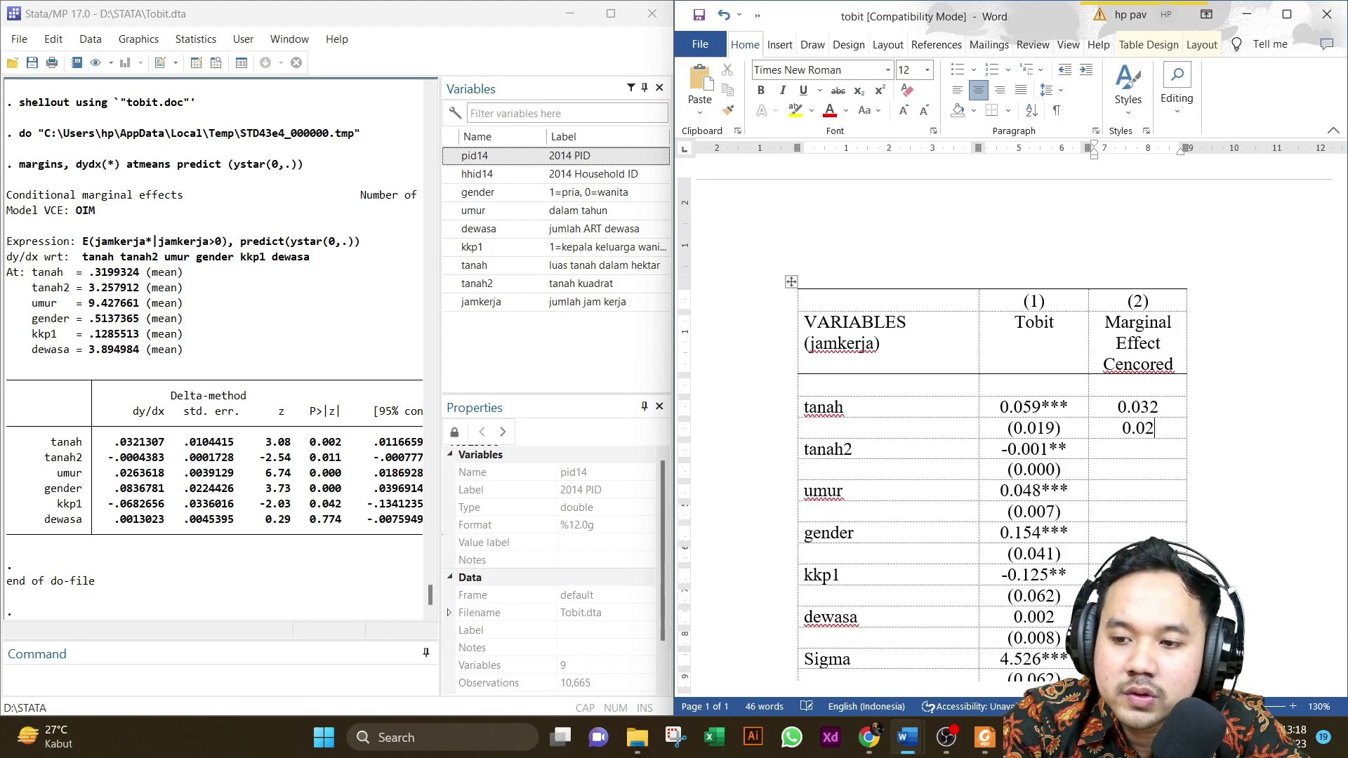
key("BackSpace")
type("10")
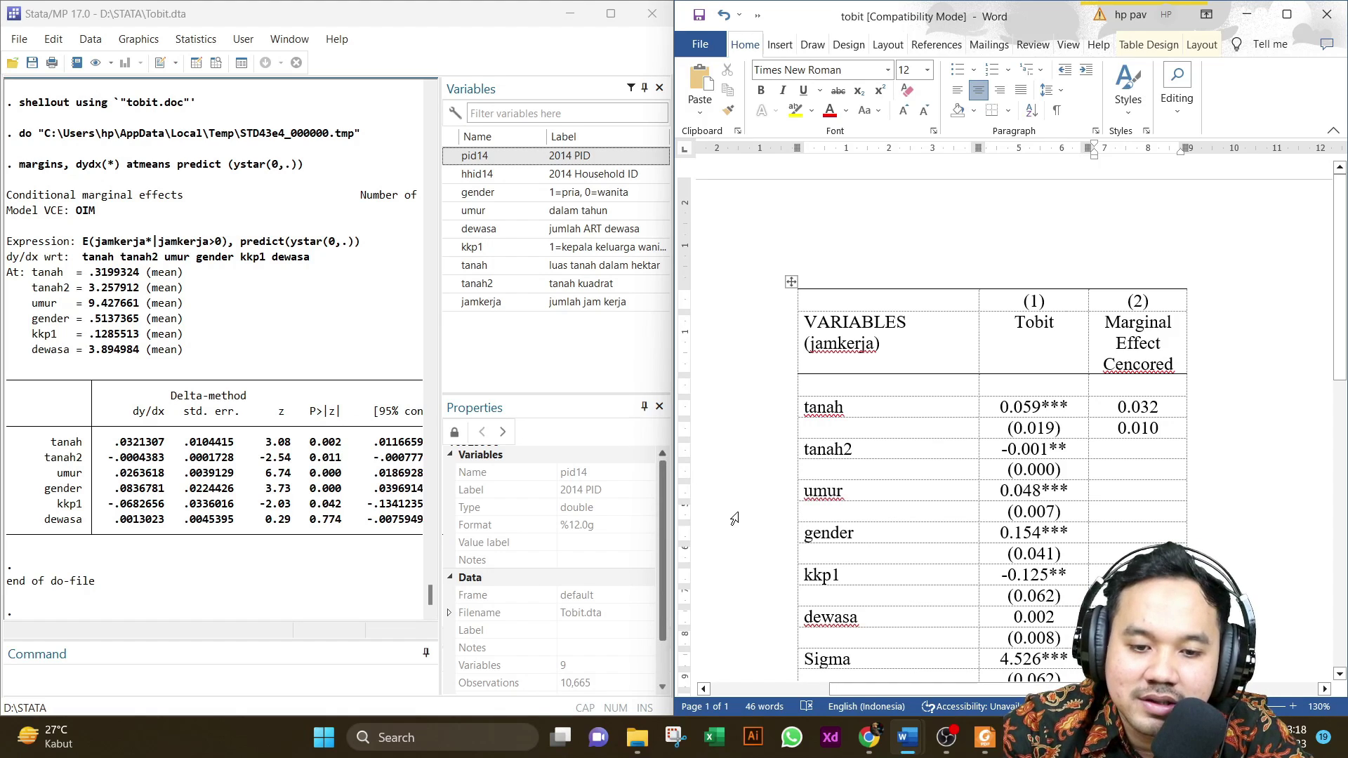
- Check the significance legend below the table and add *** to the tanah coefficient in column (2)
scroll(735, 518, "down", 5)
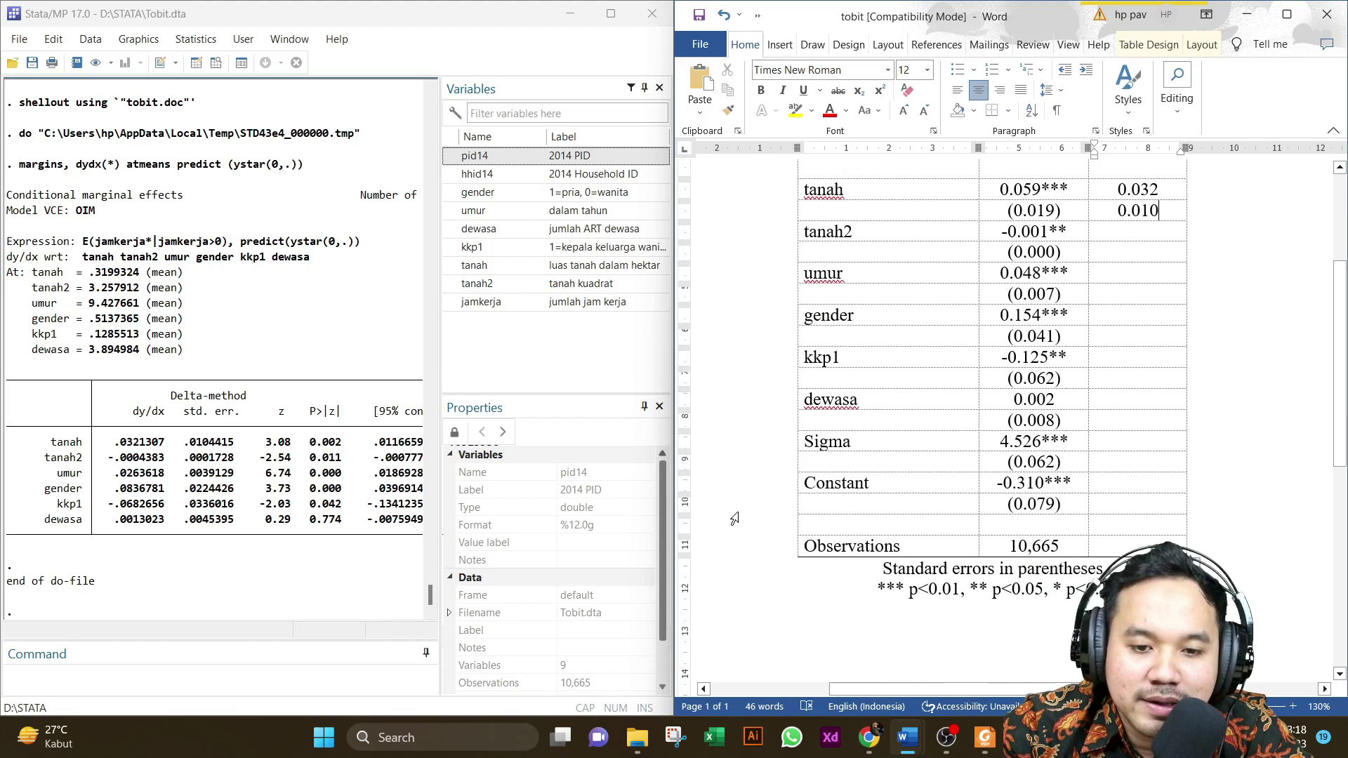
scroll(735, 518, "up", 4)
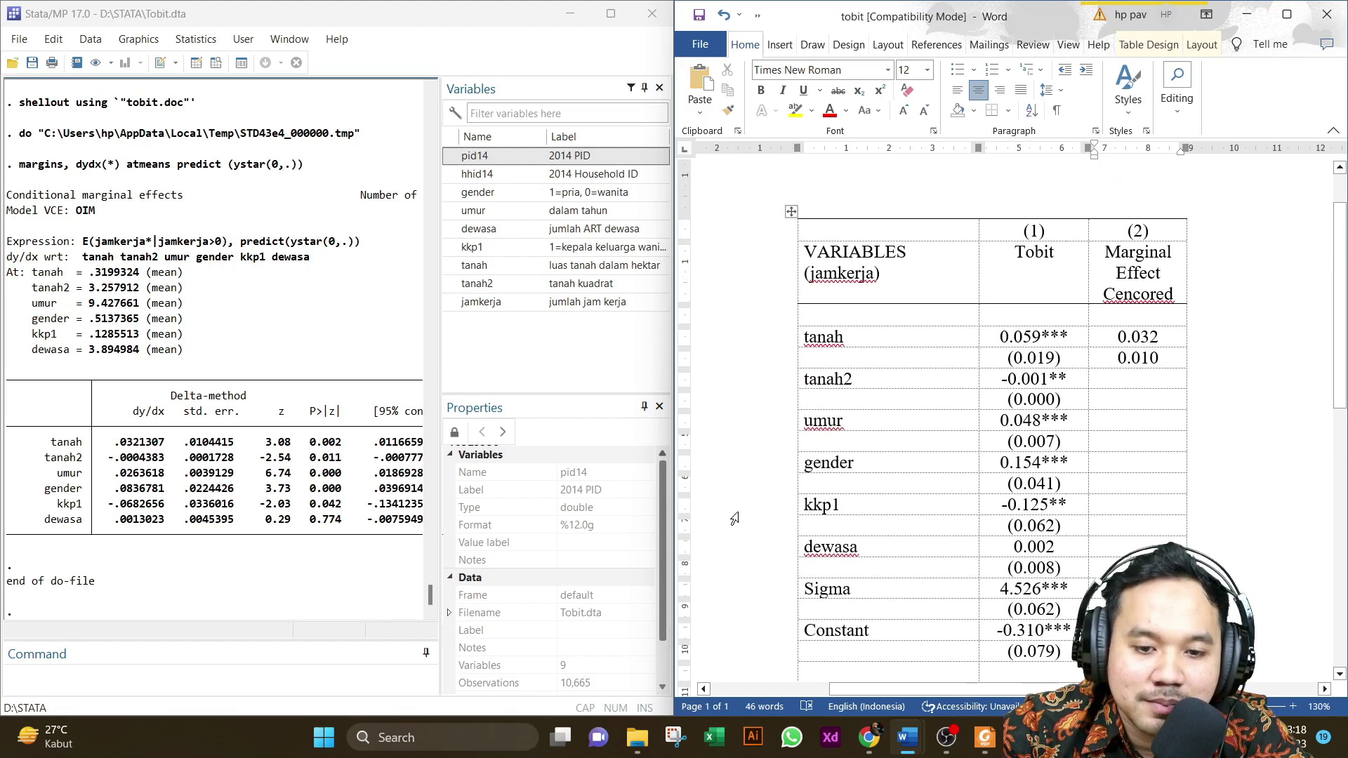
left_click(1168, 340)
type("***")
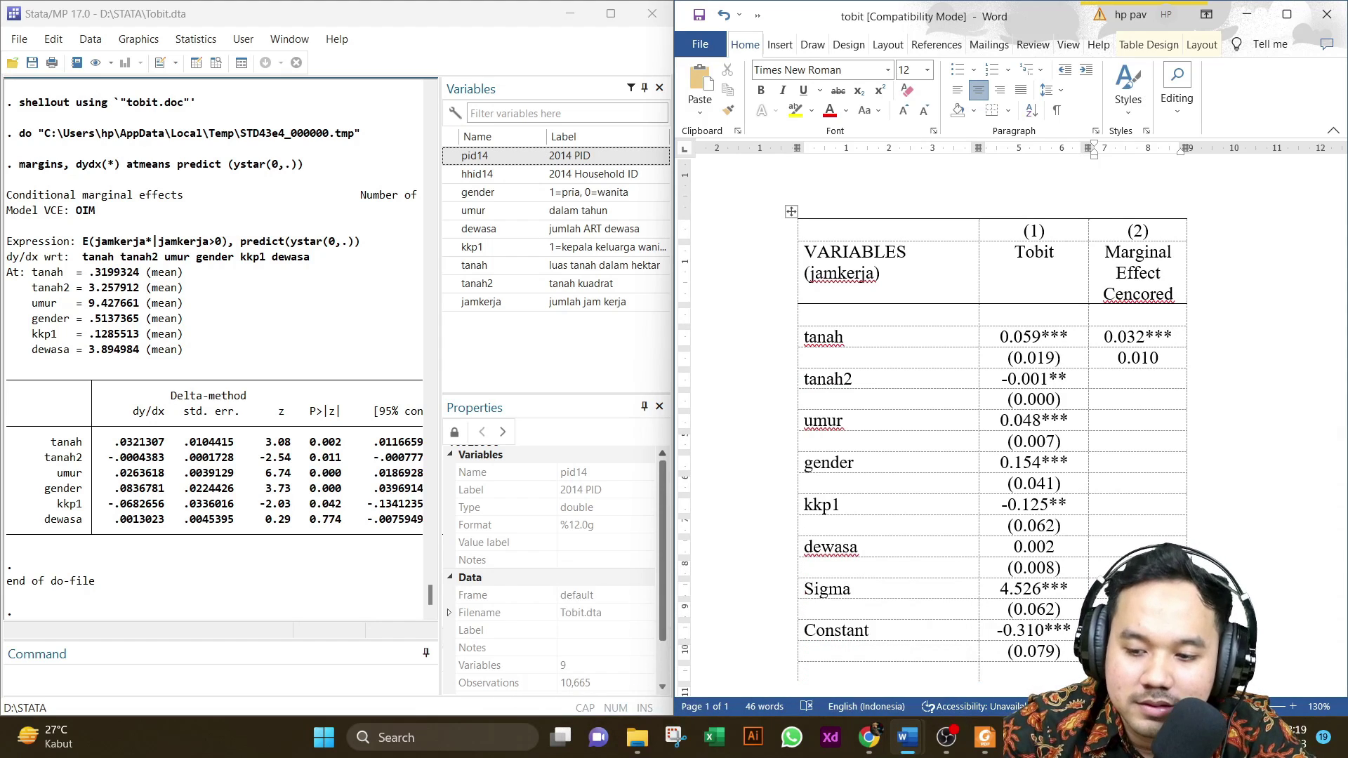
- Open the Tugas mikroekonometri 5_kunci document and examine its completed table of Tobit, censored and truncated effects
mouse_move(906, 737)
mouse_move(1066, 684)
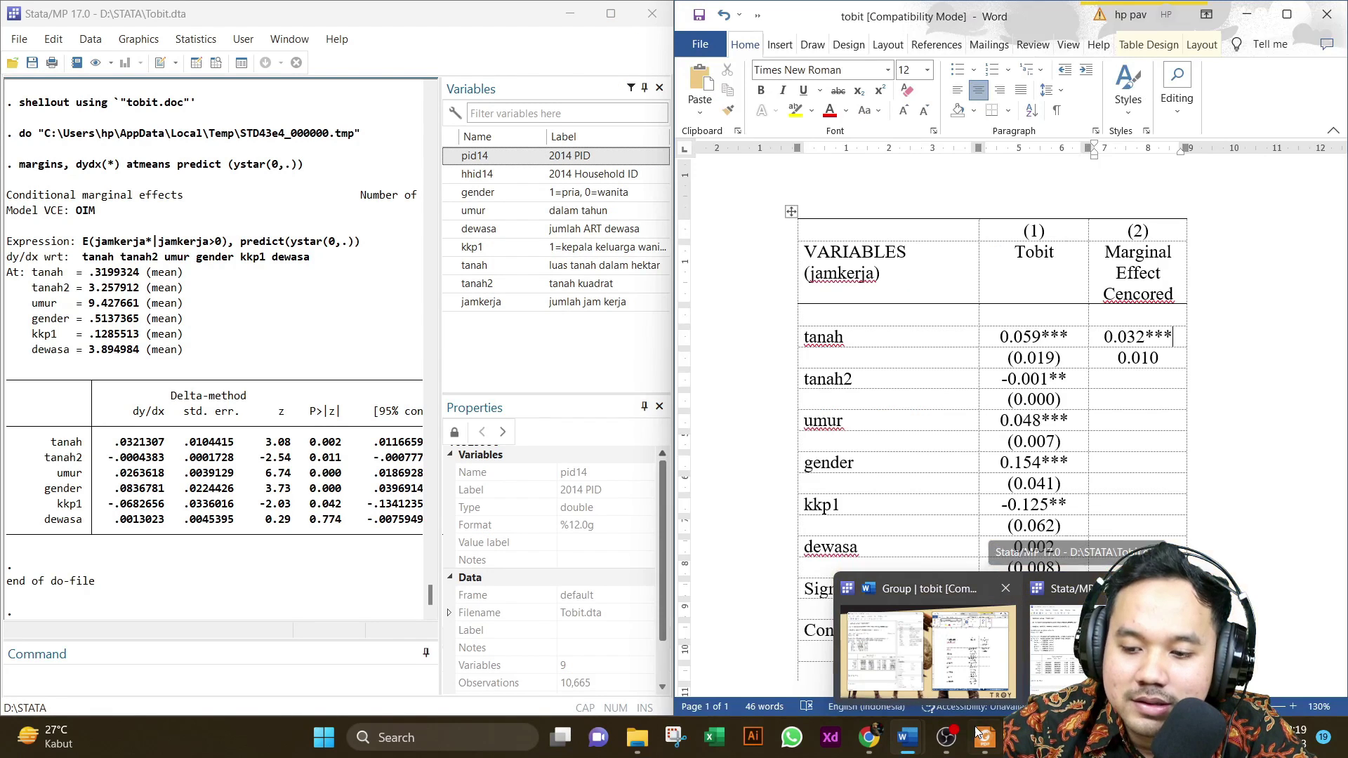
left_click(928, 672)
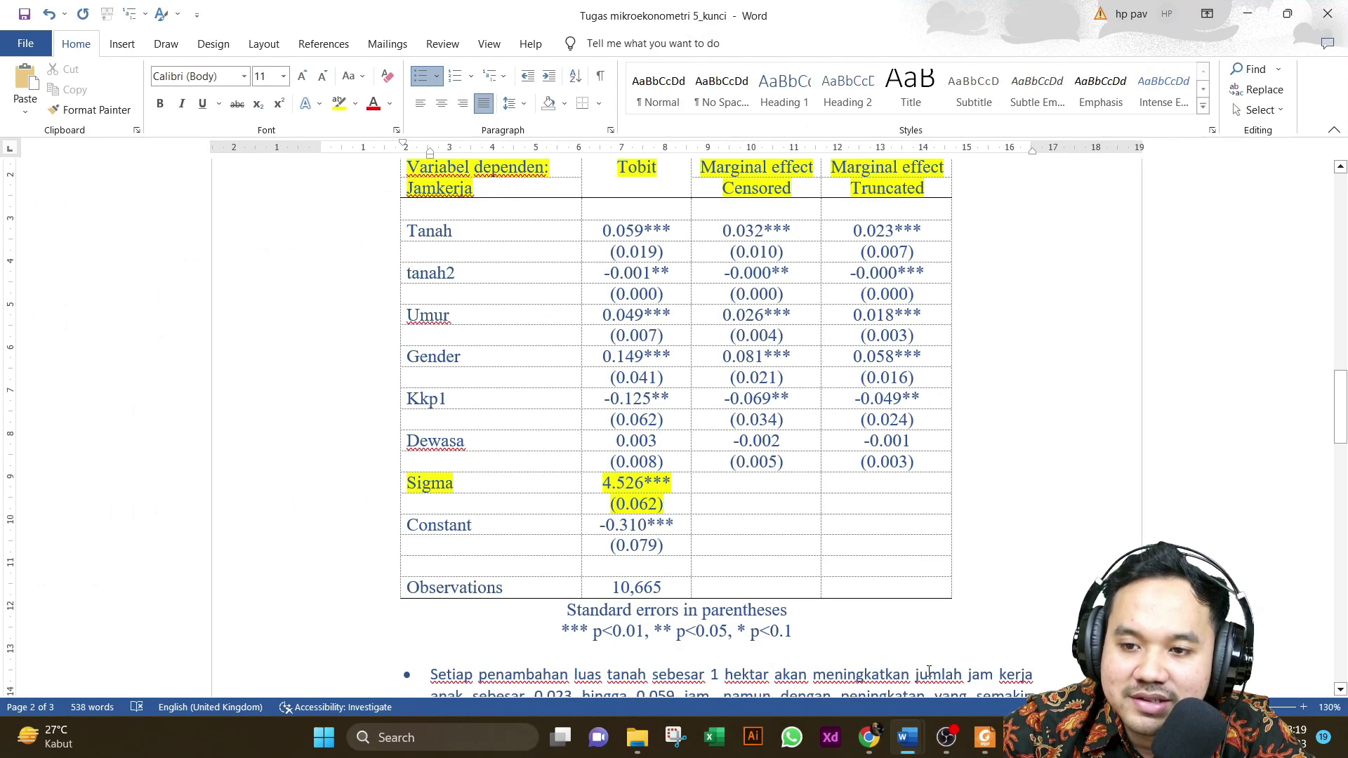
- Return to Stata and run the do-file line margins, dydx(*) atmeans predict (e(0,.)) for the truncated marginal effects
mouse_move(906, 737)
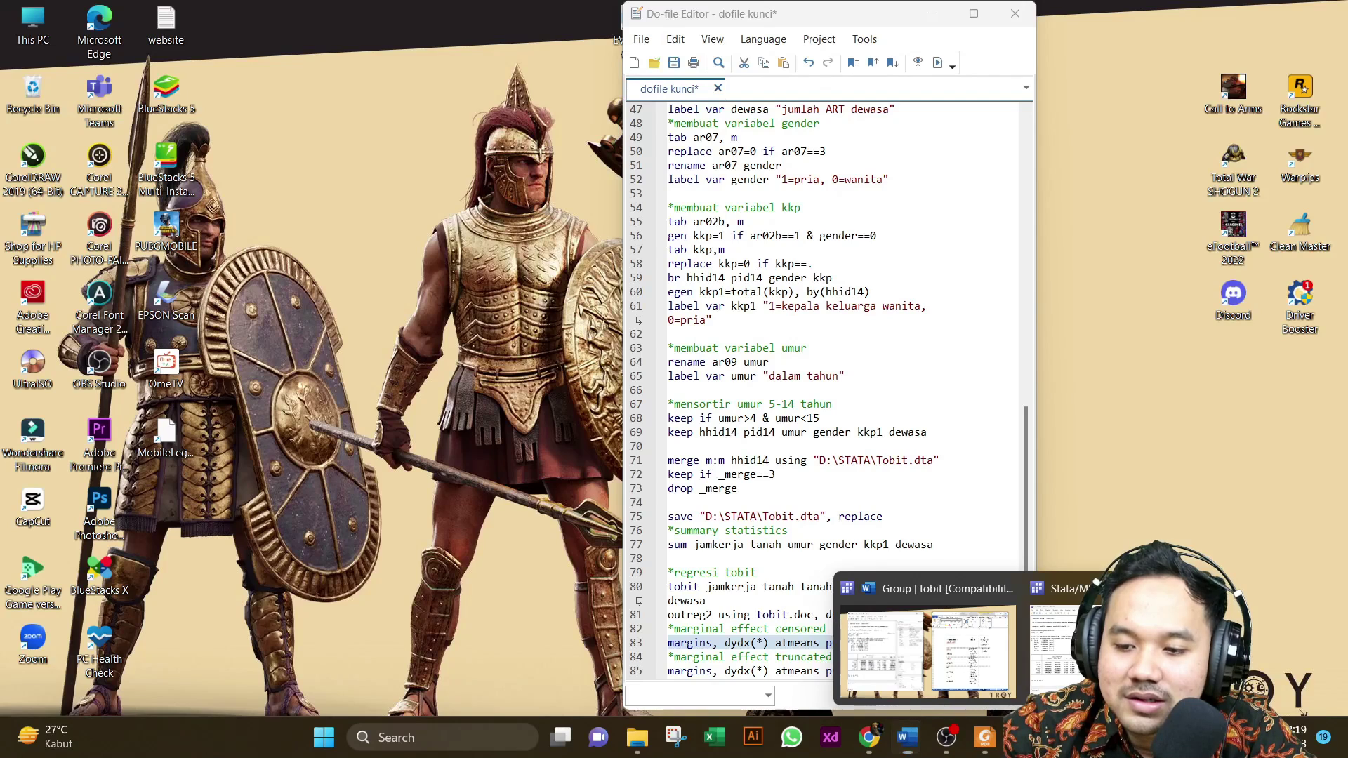
left_click(1057, 649)
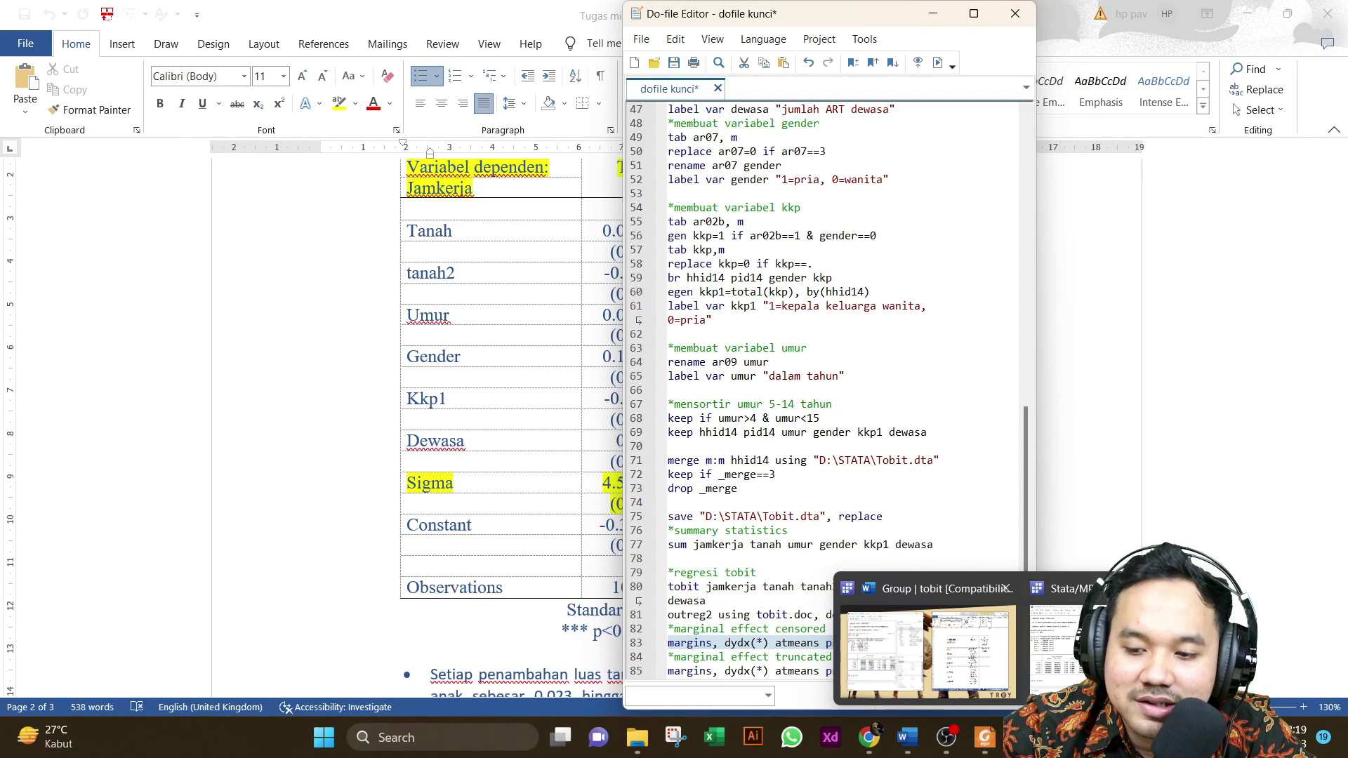
left_click(1073, 670)
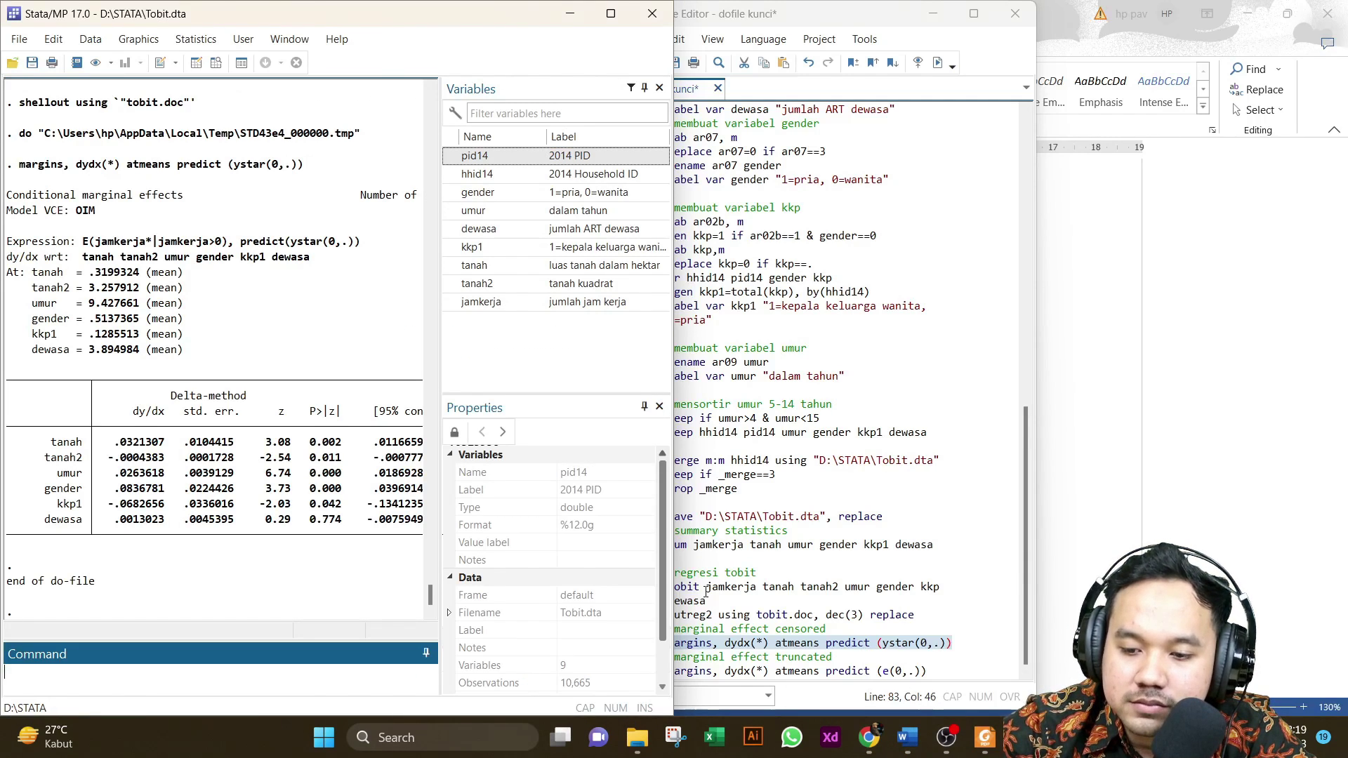
left_click(794, 630)
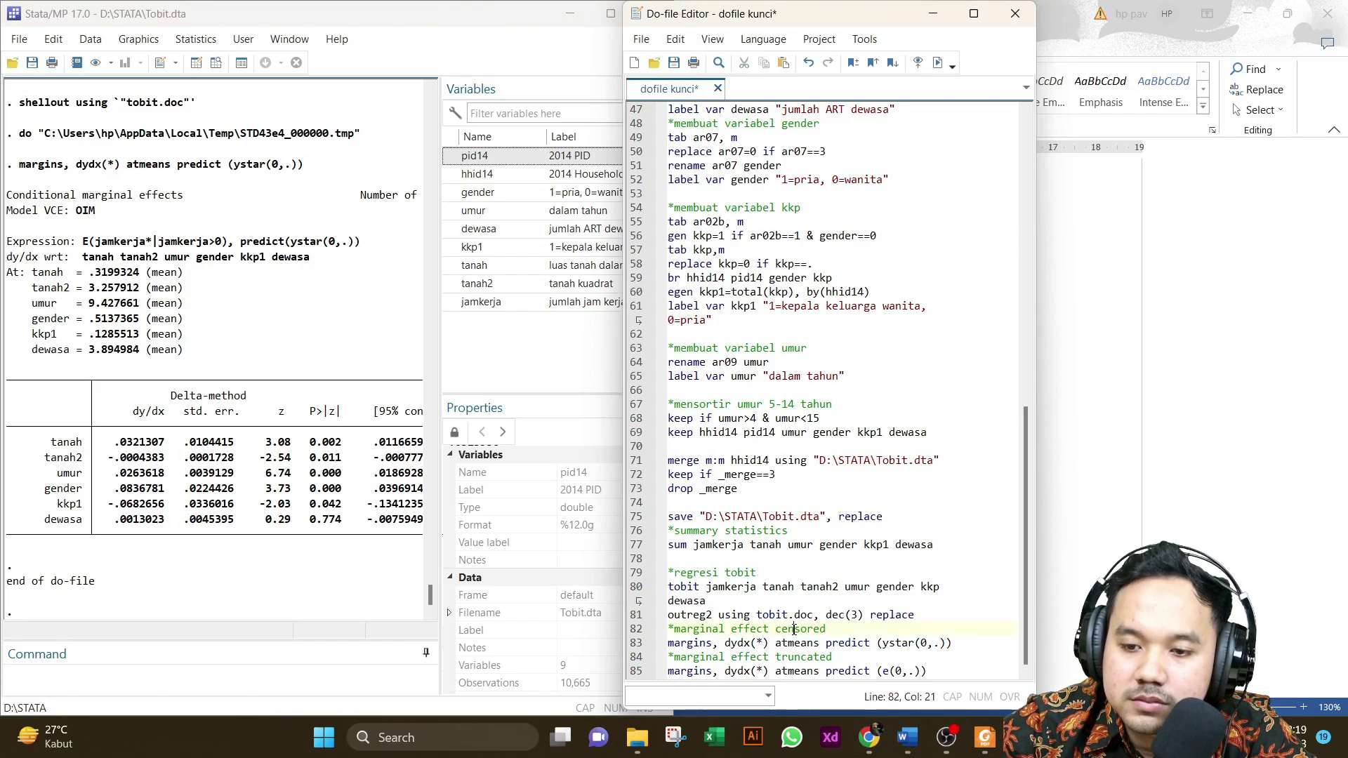
left_click(630, 673)
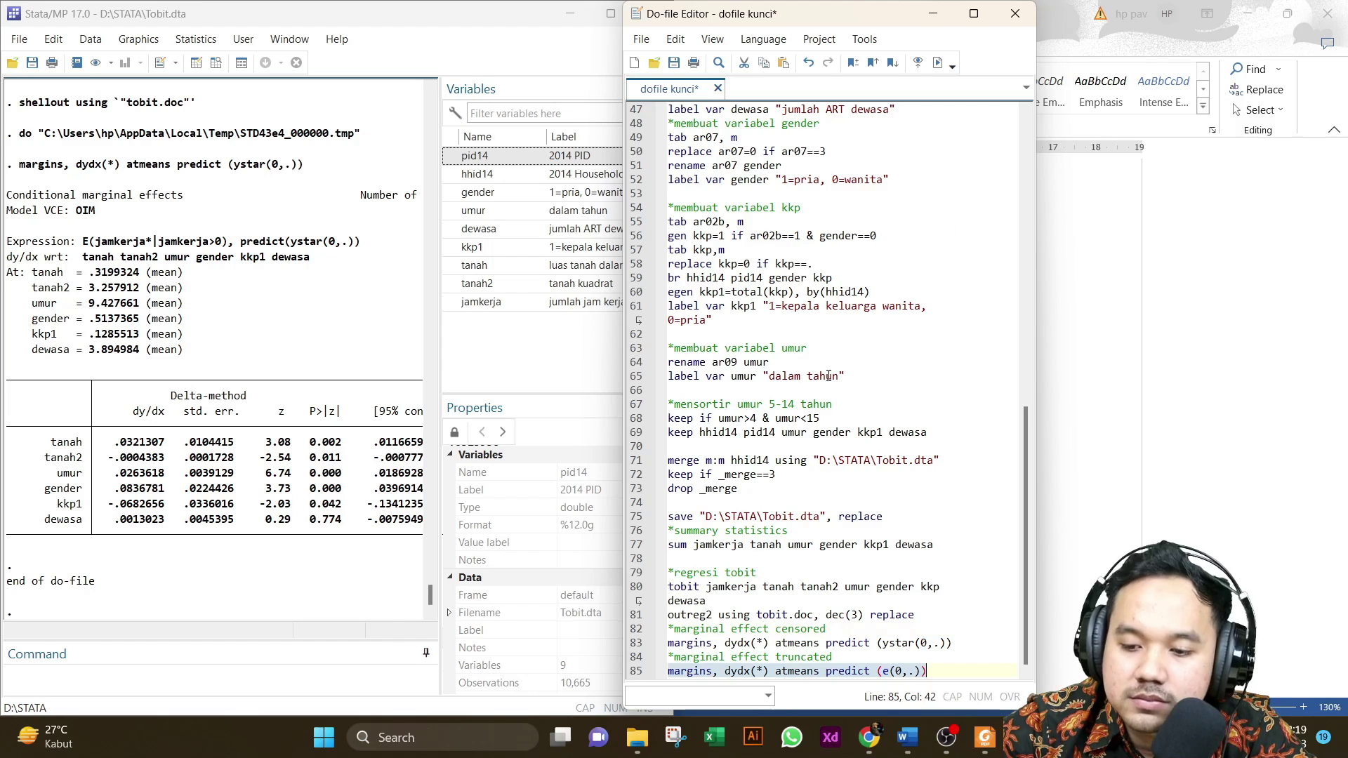
left_click(939, 65)
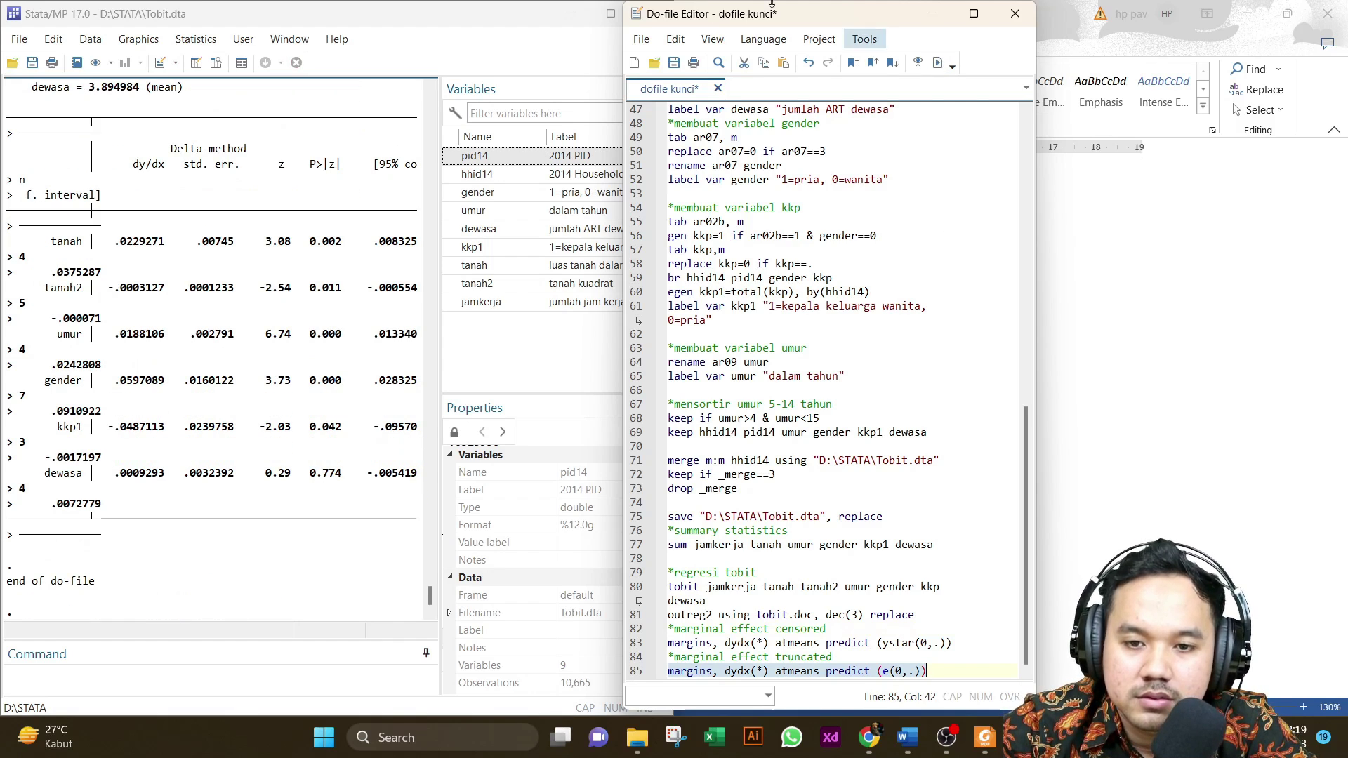
- Maximize the Stata results window and rerun the truncated marginal effects line from the do-file
left_click(939, 17)
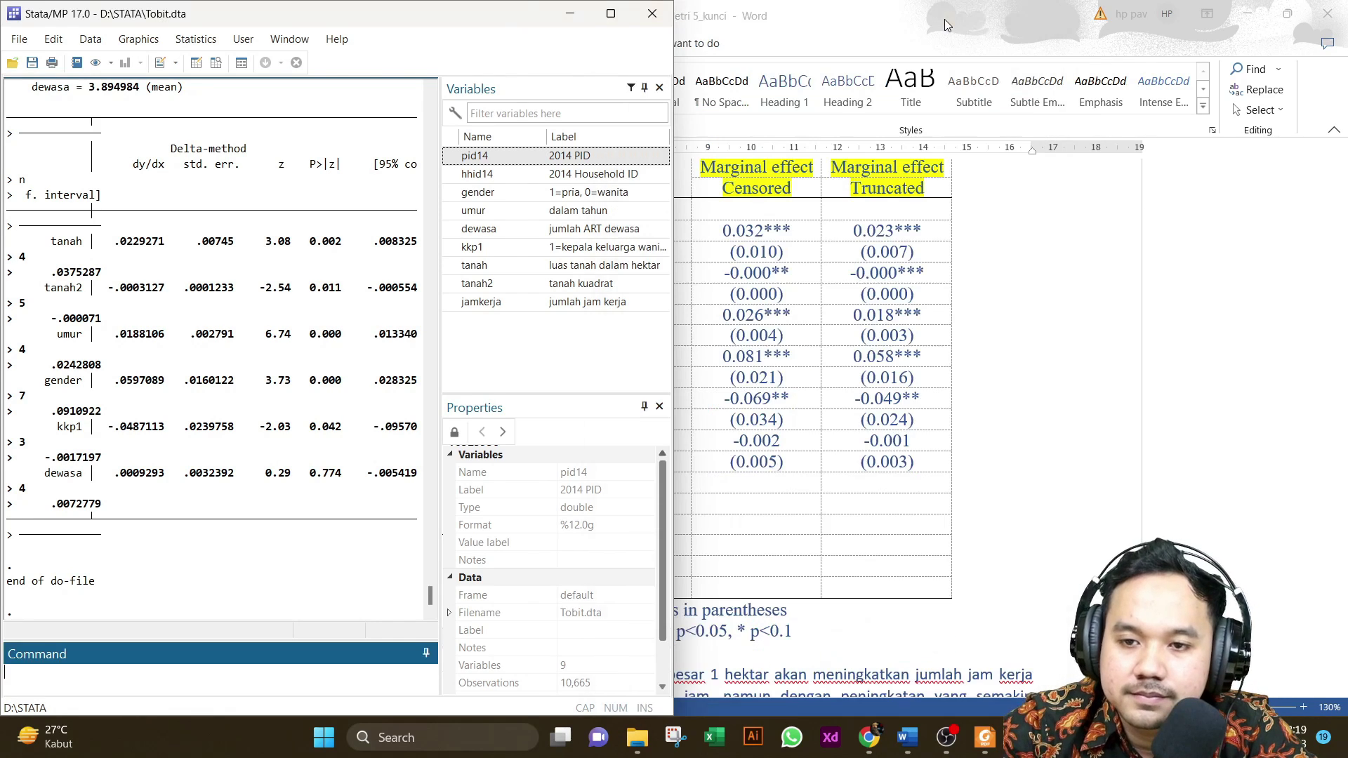
left_click(610, 13)
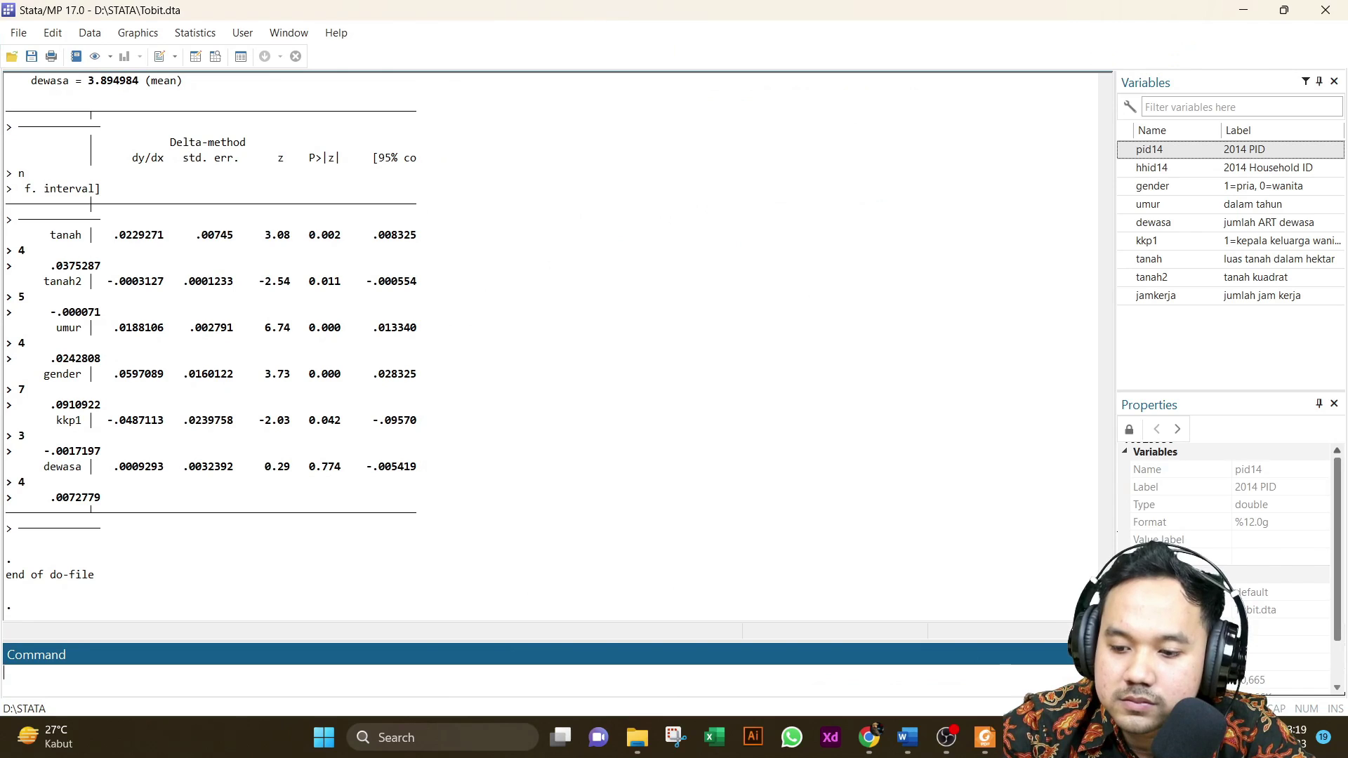
left_click(984, 737)
left_click(977, 645)
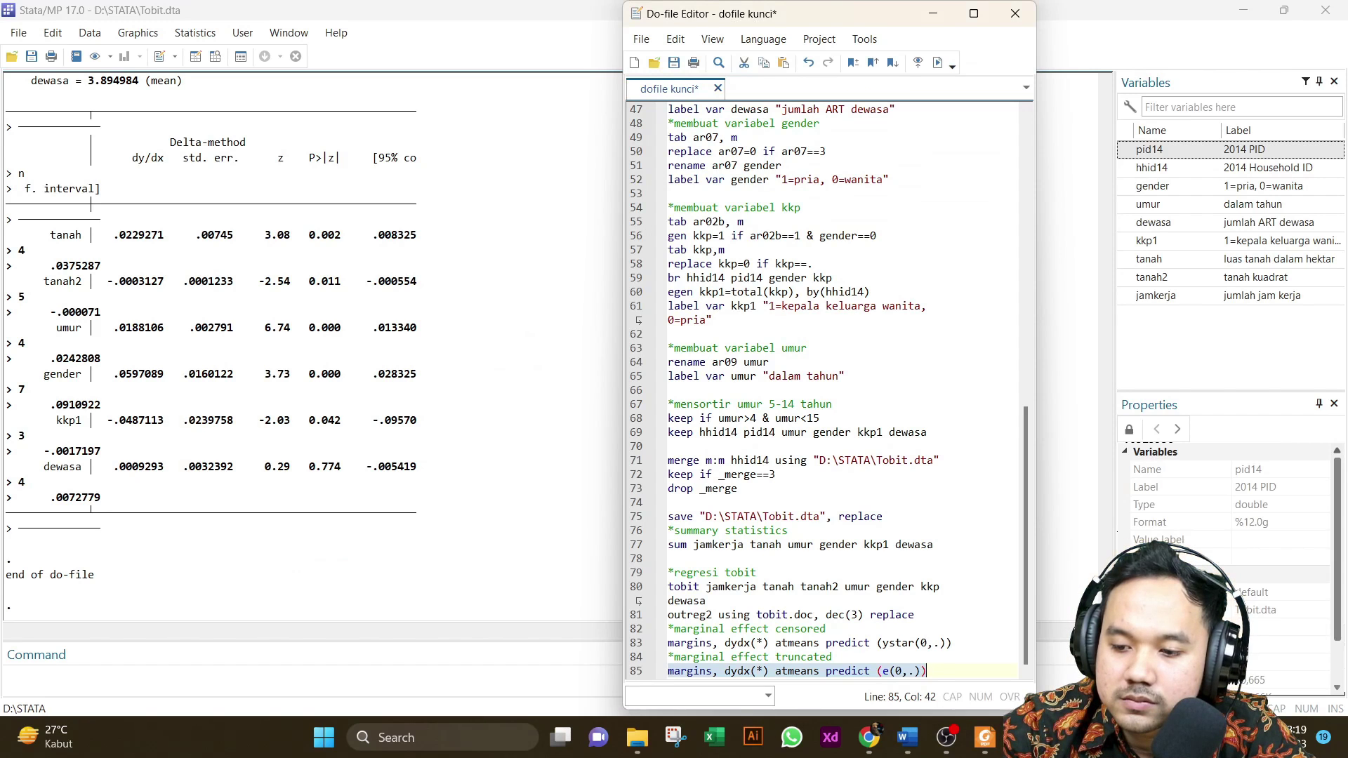
left_click(939, 64)
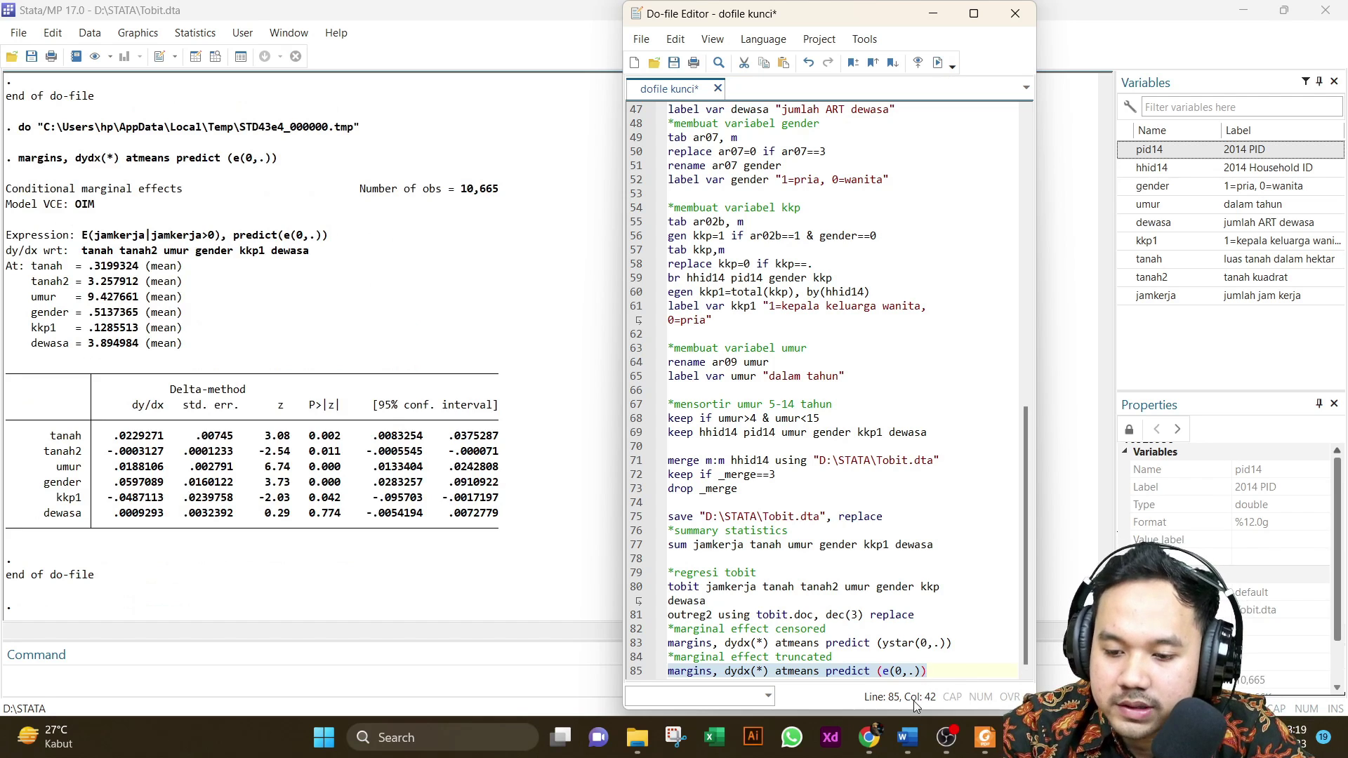
- Switch to the tobit document in Word and insert a new table column to the right of column (2)
left_click(907, 737)
mouse_move(1007, 670)
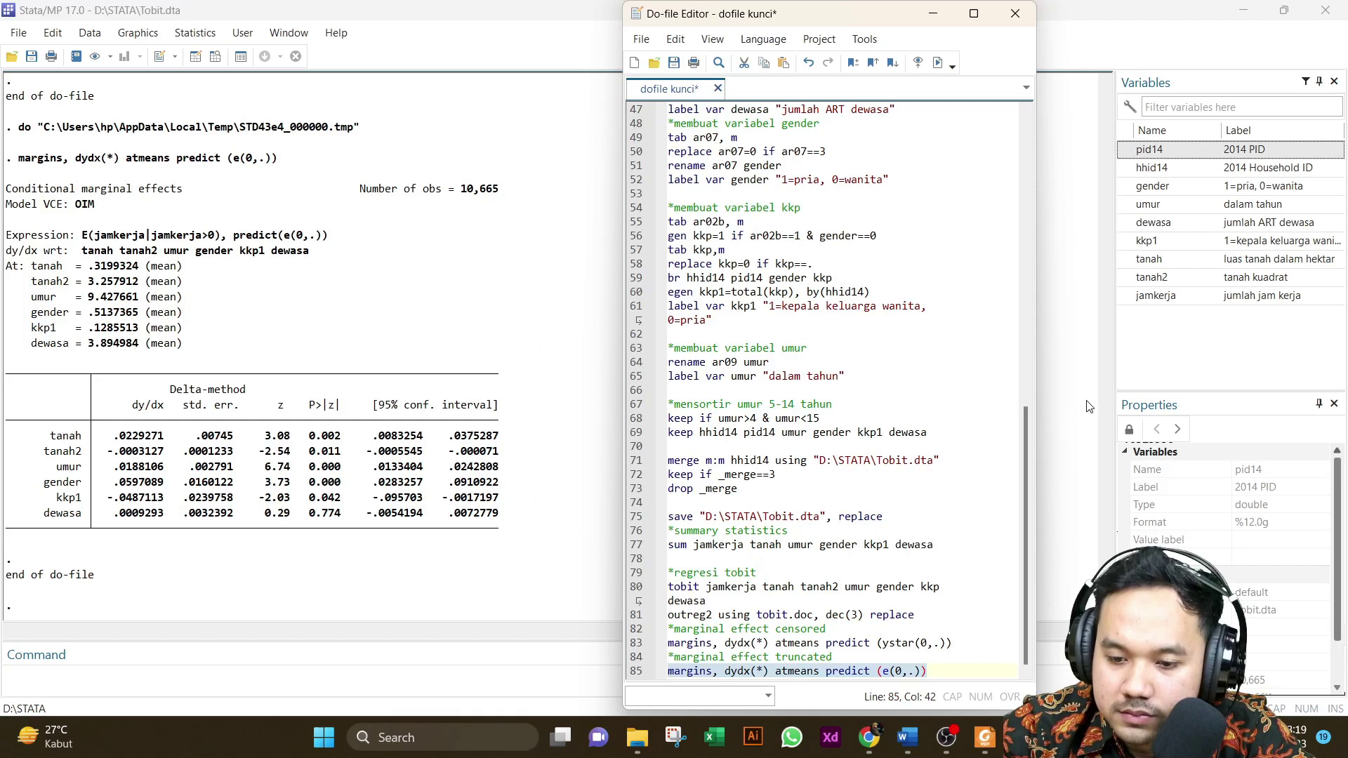
mouse_move(906, 733)
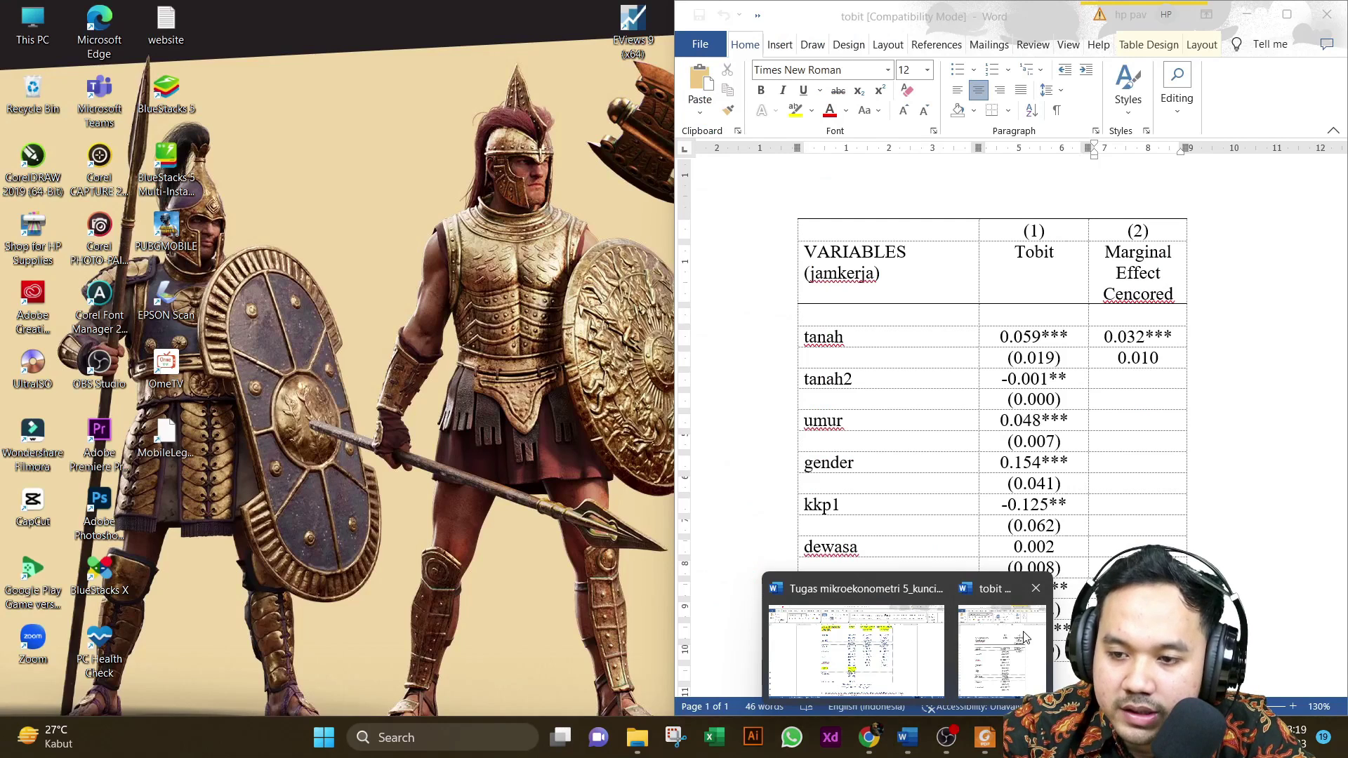
left_click(1008, 660)
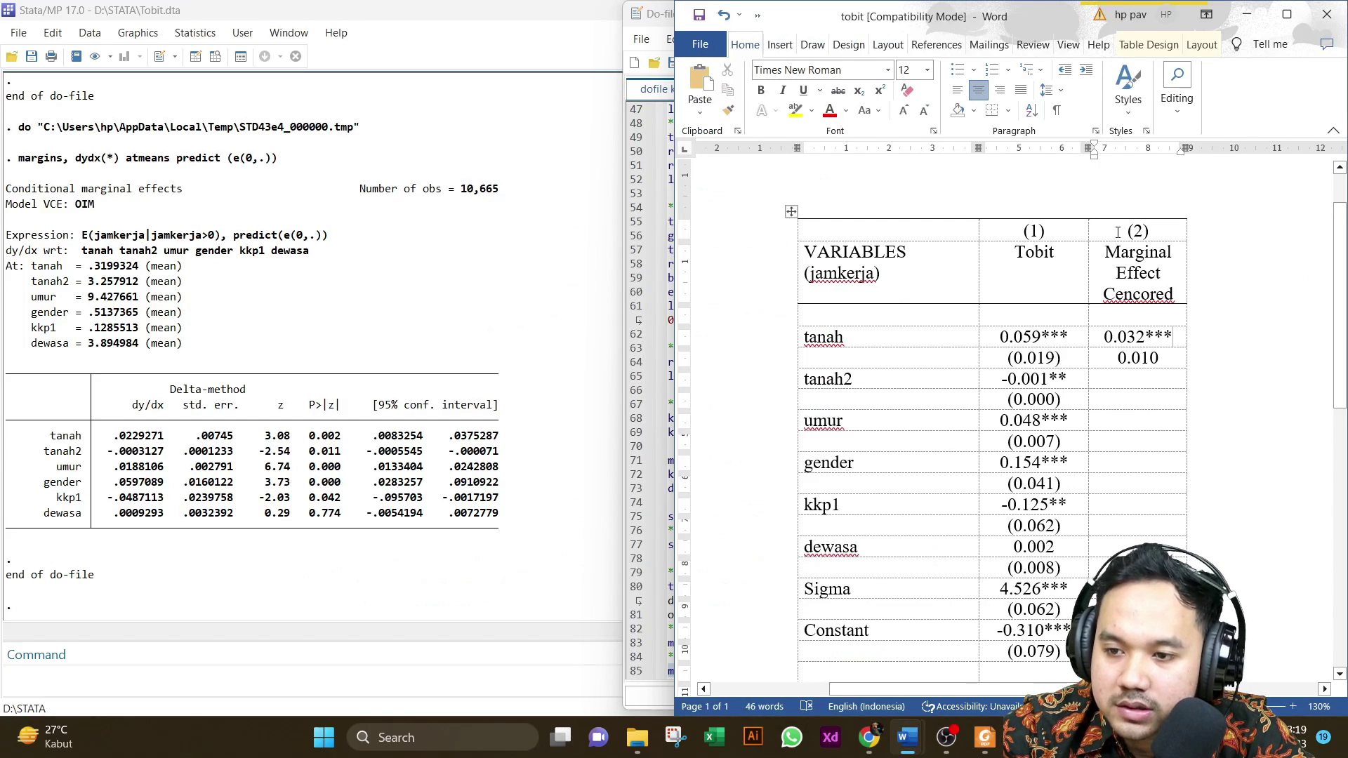
left_click_drag(1118, 232, 1137, 653)
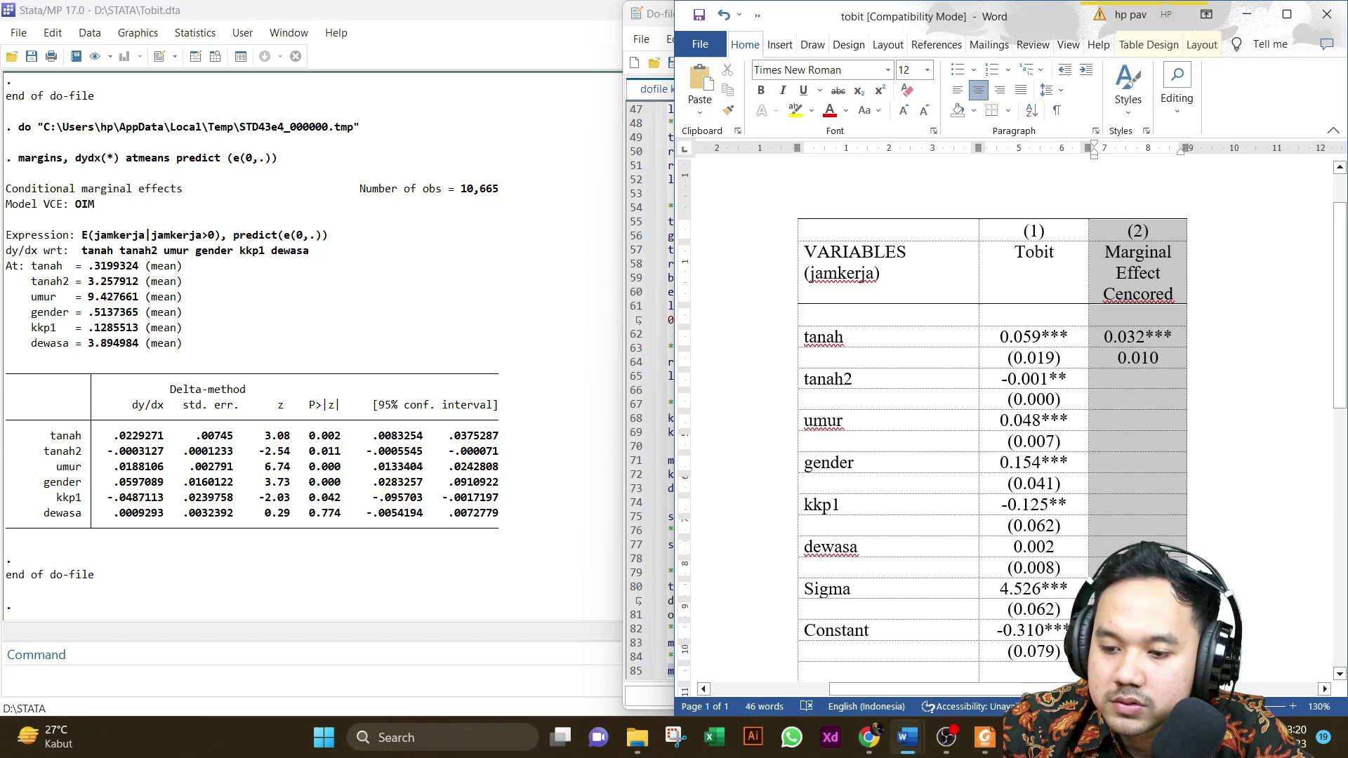
scroll(997, 422, "down", 3)
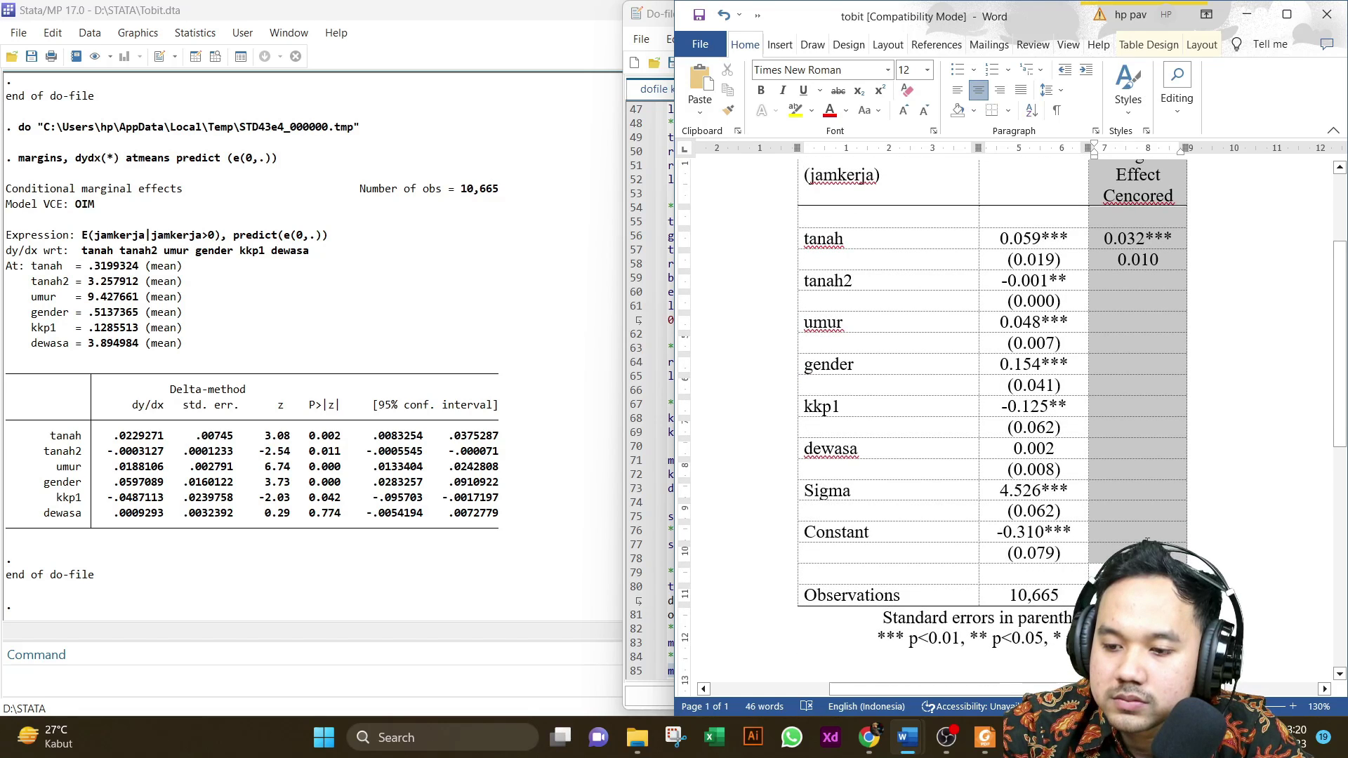
right_click(1123, 399)
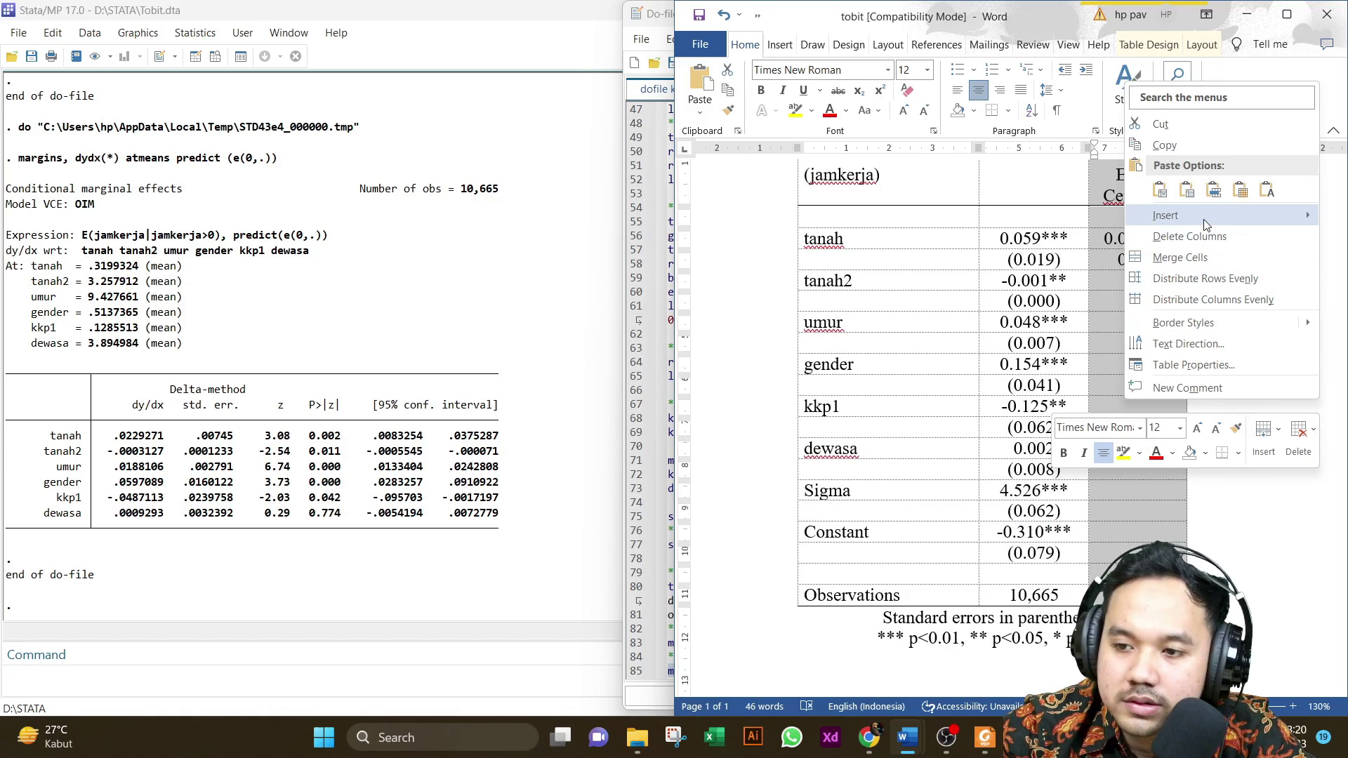
mouse_move(1207, 219)
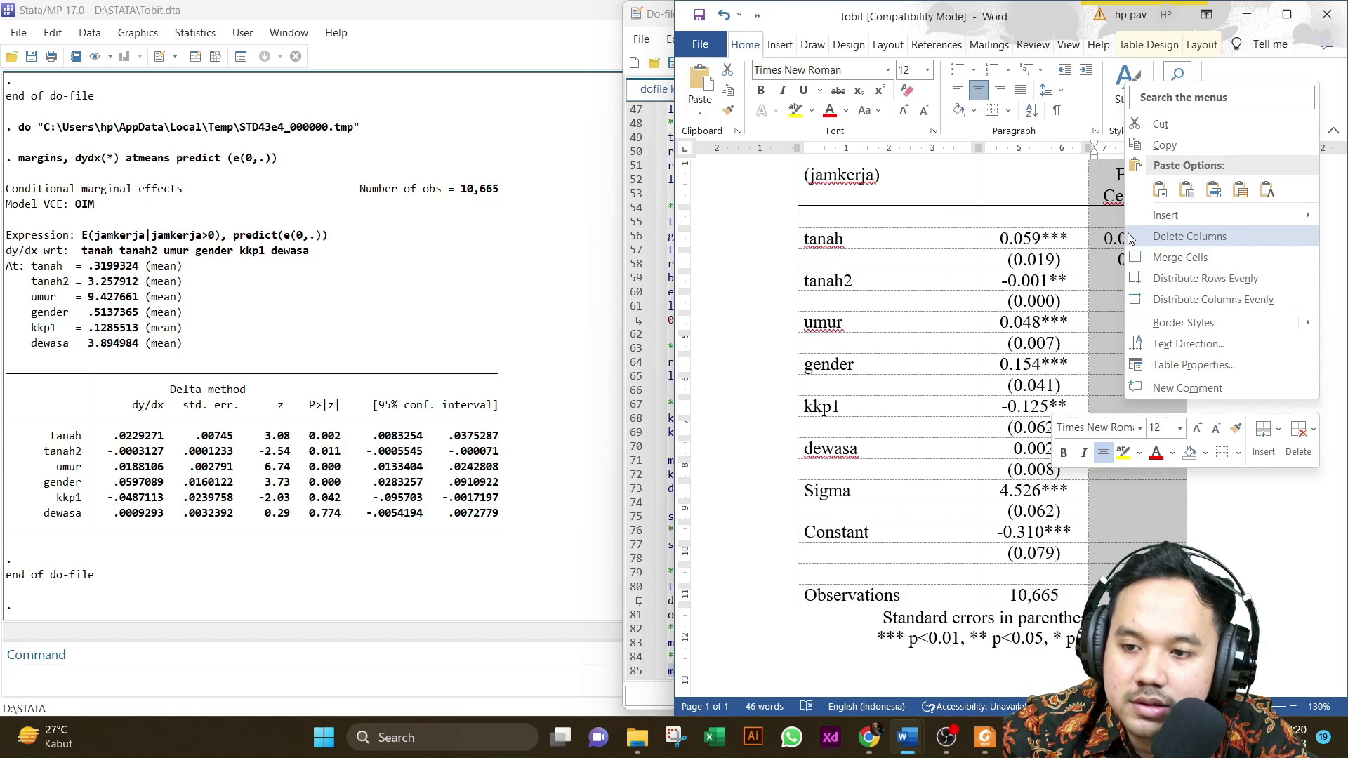
mouse_move(1161, 220)
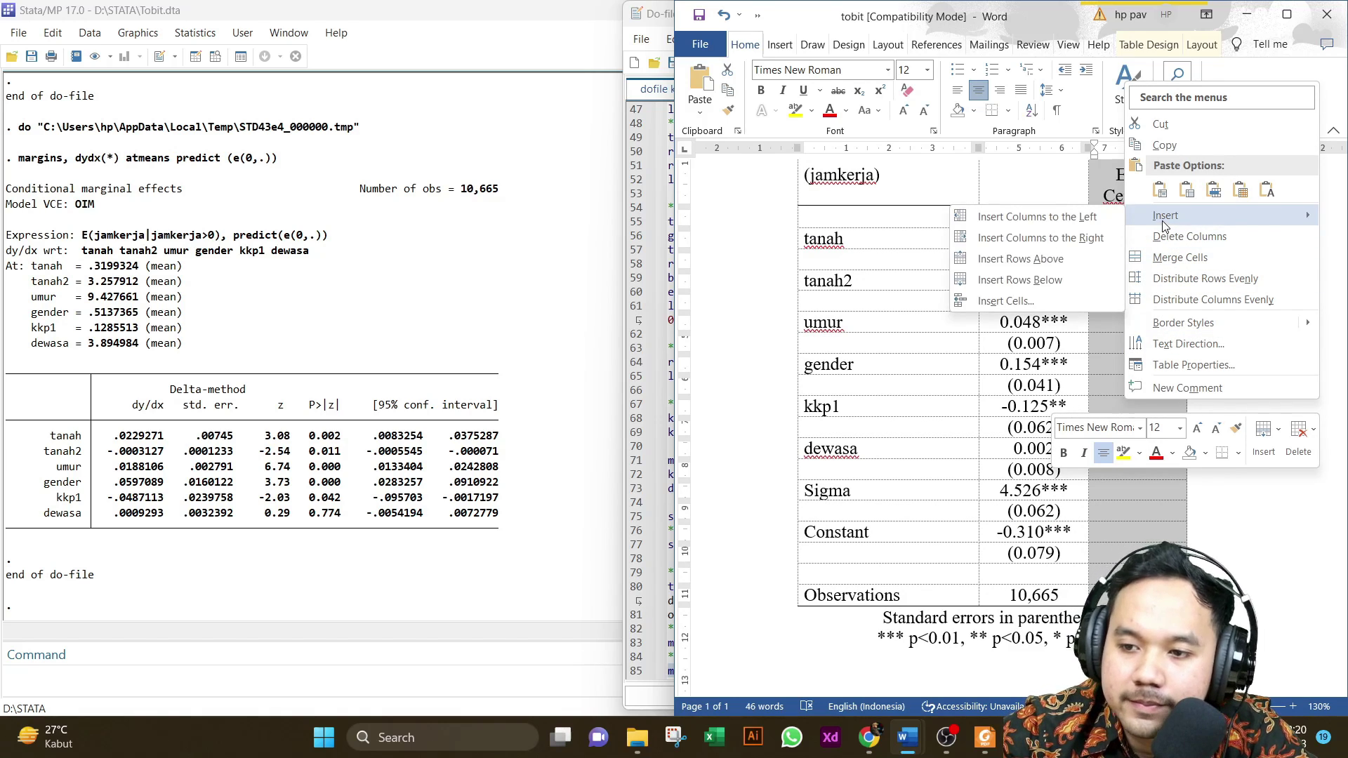
left_click(1097, 232)
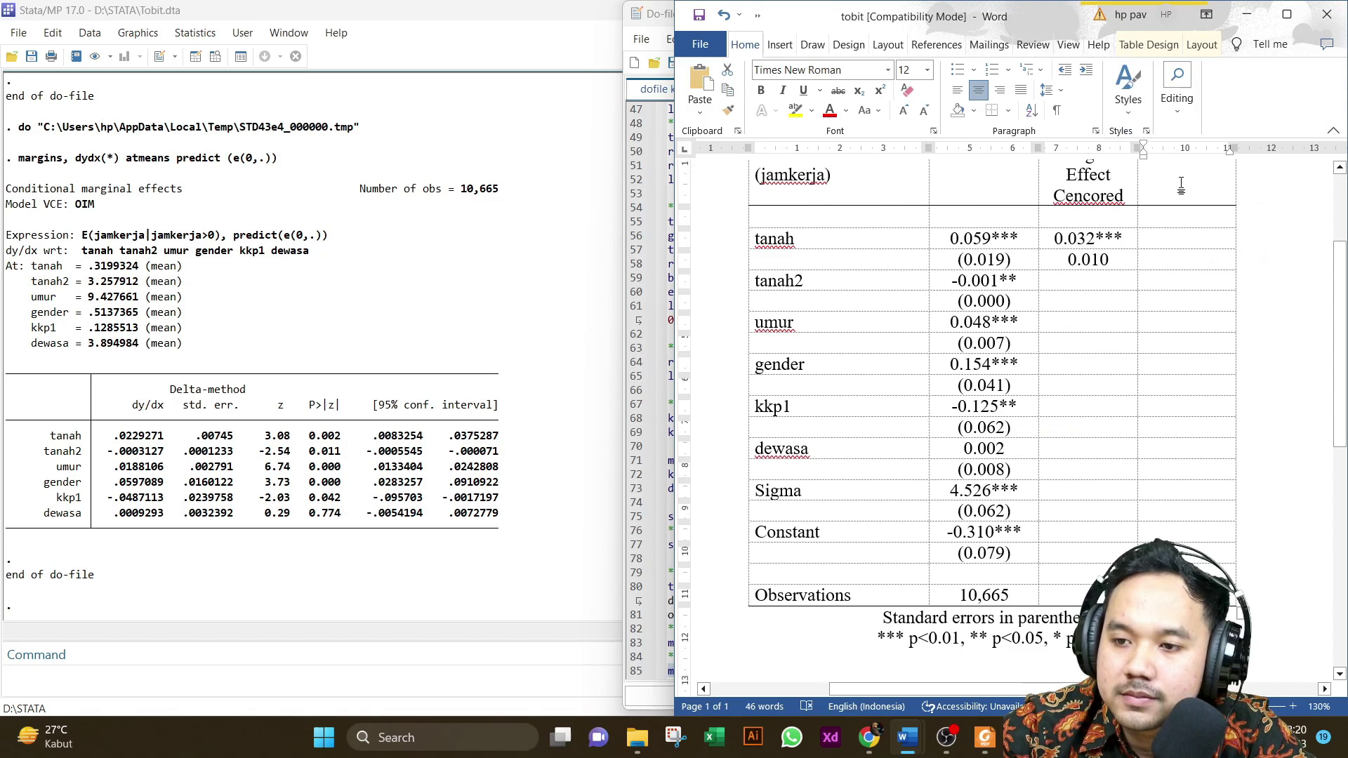
- Enter the heading "Marginal Effect Truncated" in the new column, beside the Marginal Effect Cencored heading
scroll(1181, 184, "up", 1)
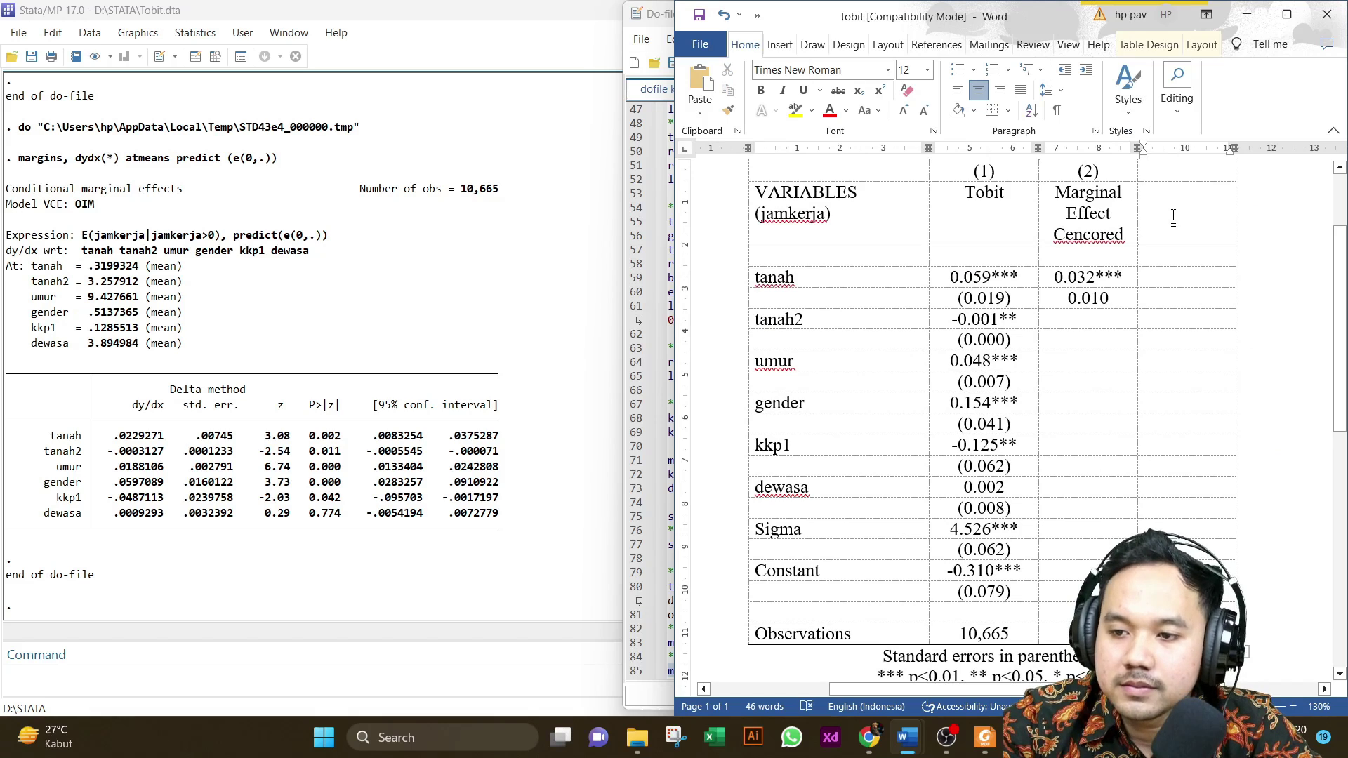
type("Mar")
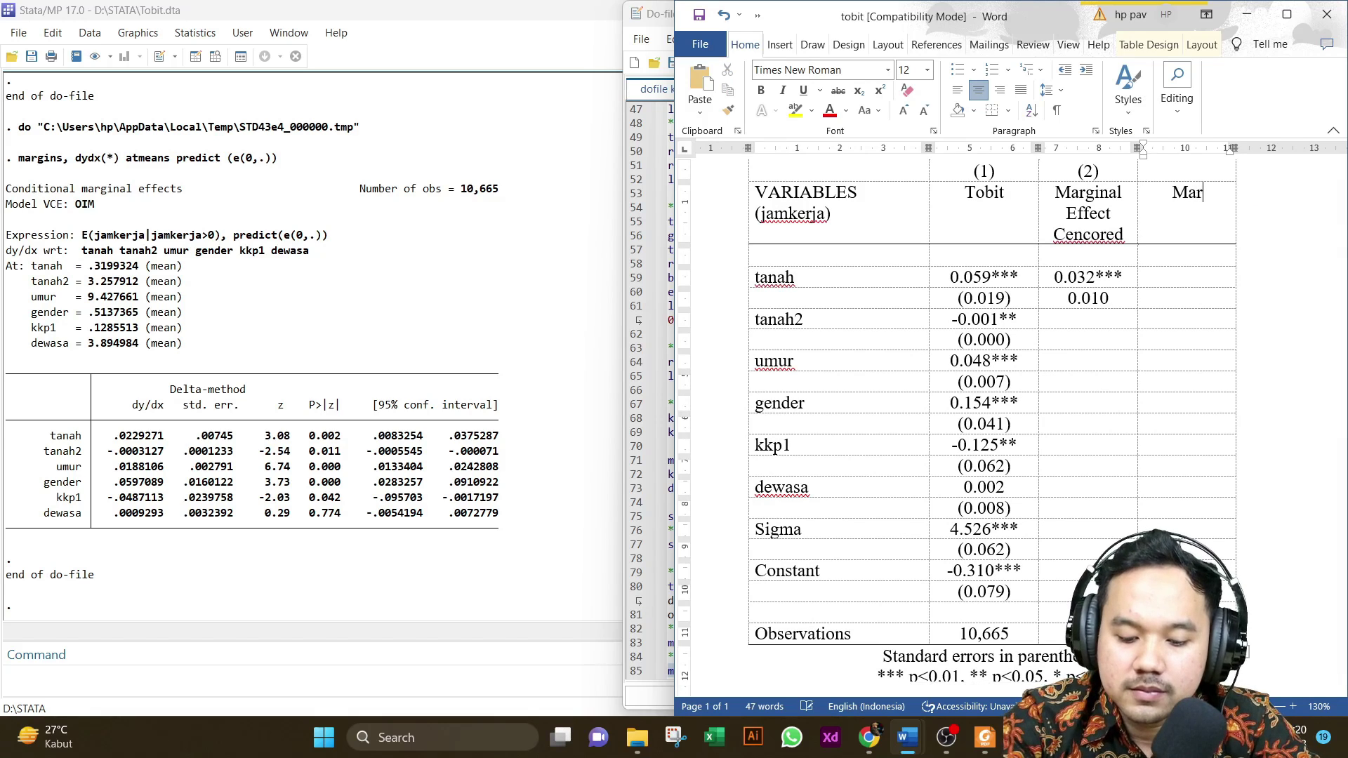
type("gin")
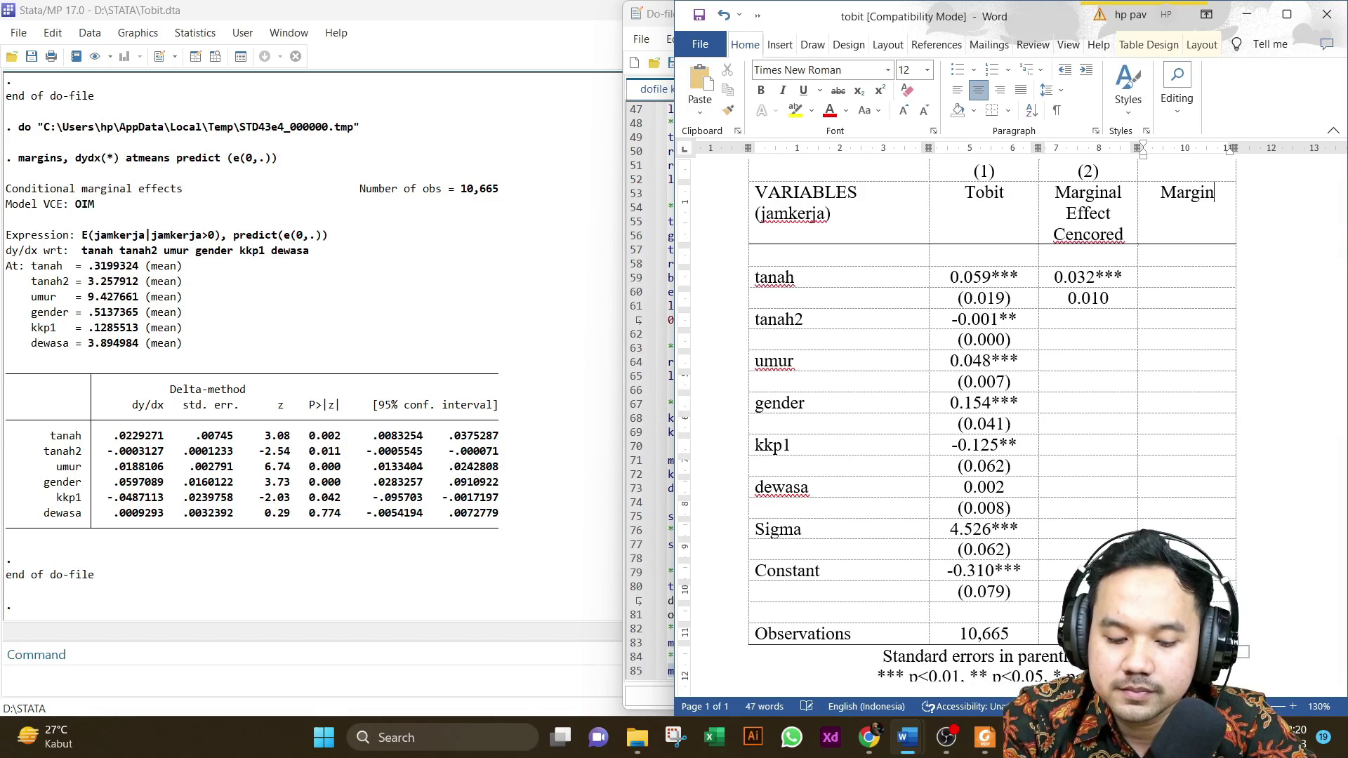
type("al Effect")
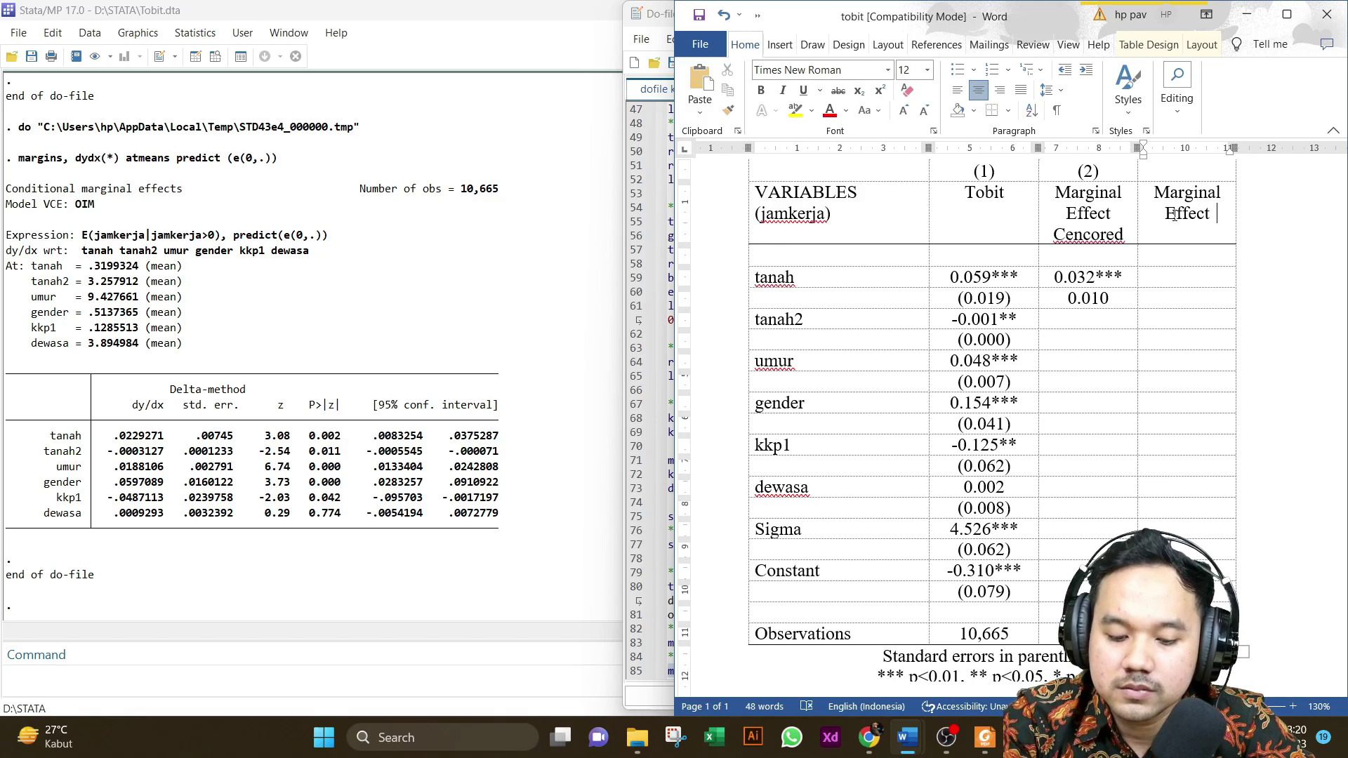
type(" Trun")
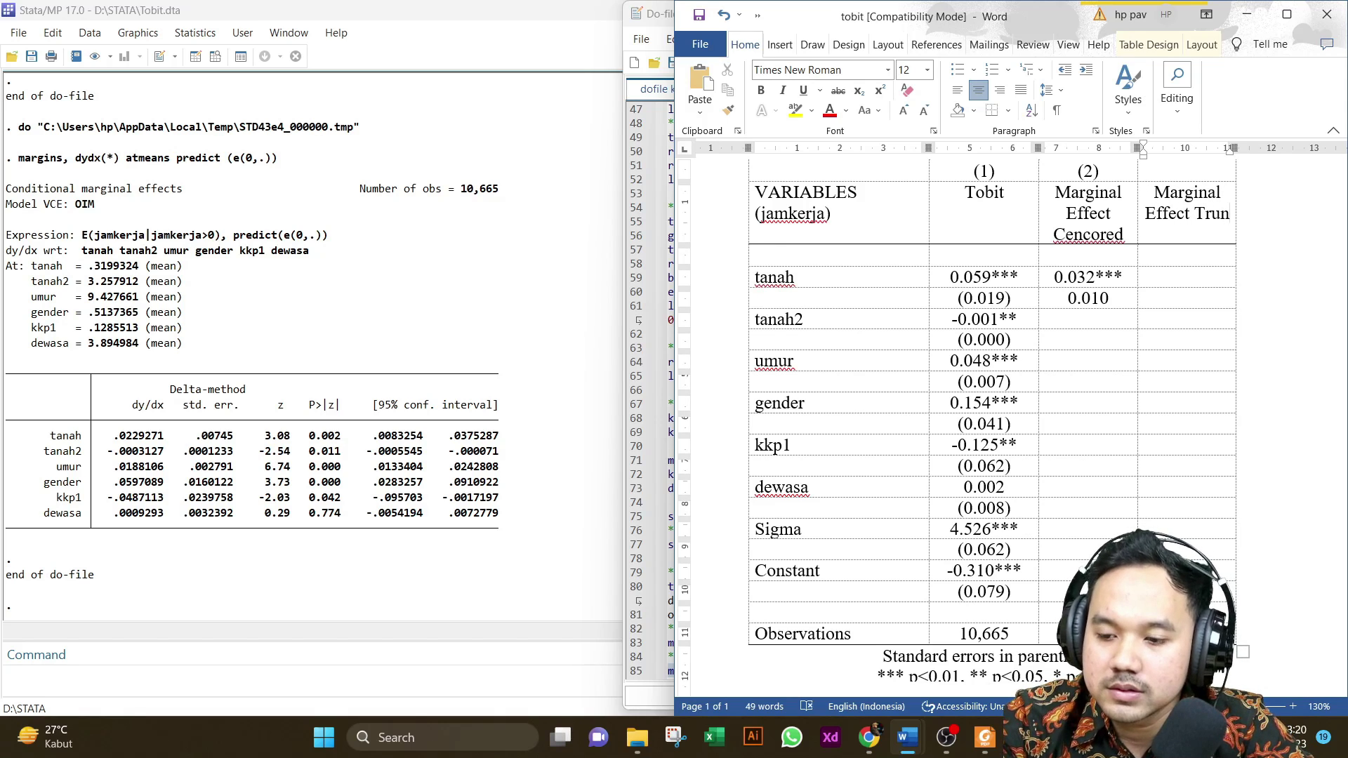
mouse_move(907, 736)
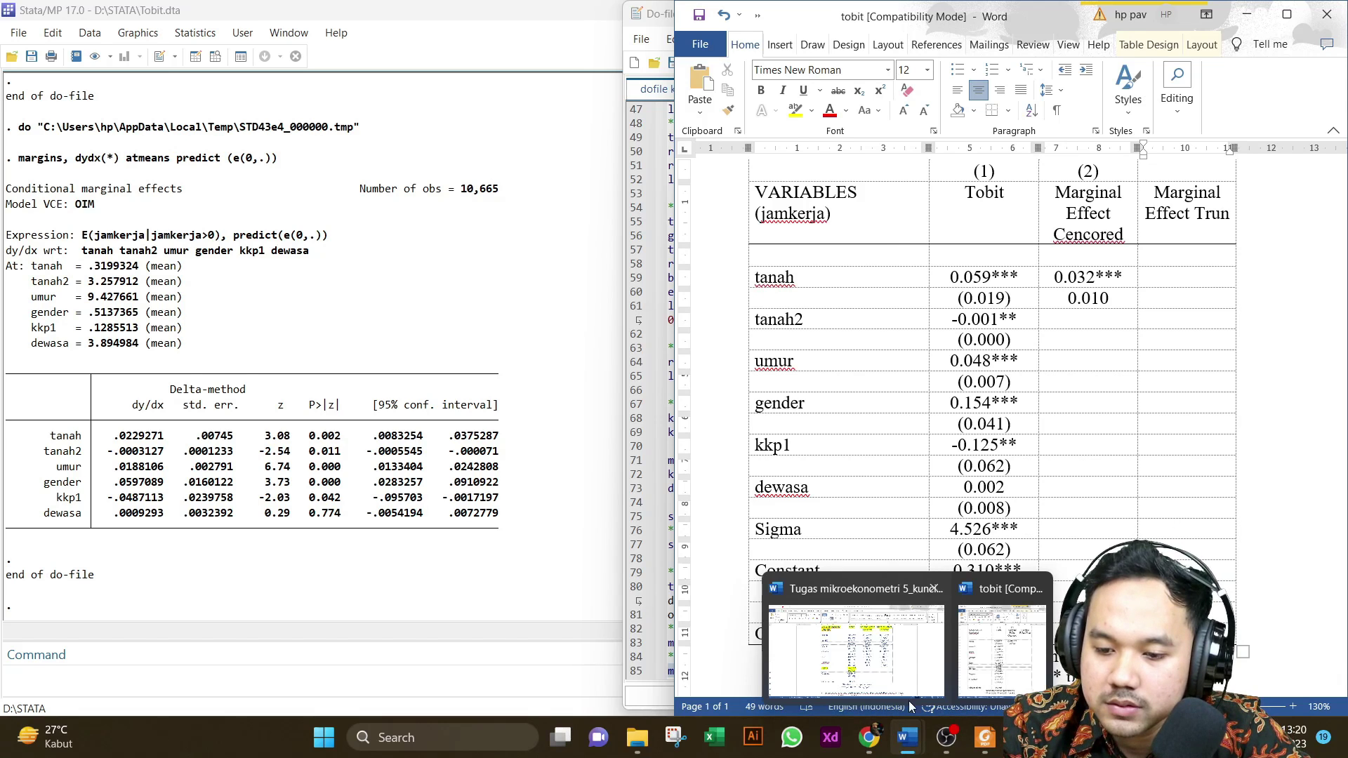
mouse_move(905, 691)
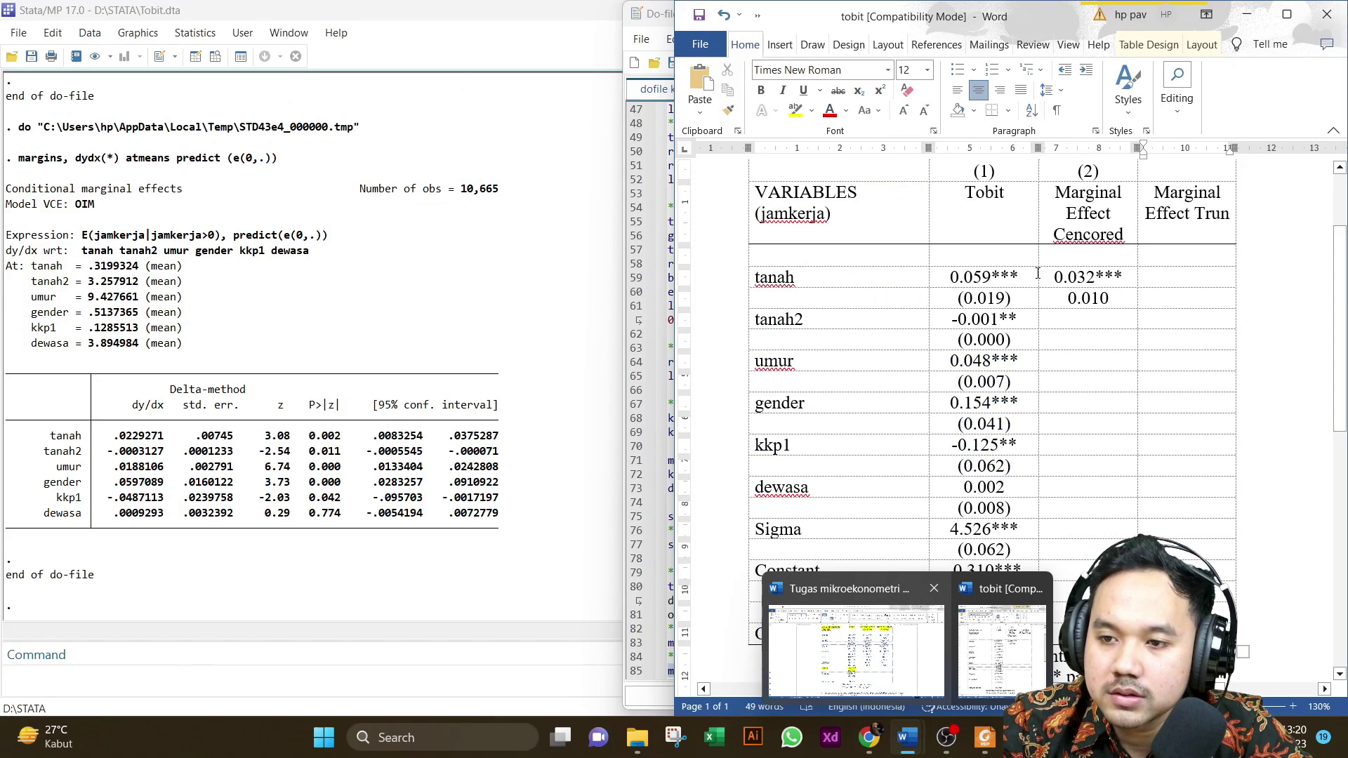
left_click(1001, 653)
type("cated")
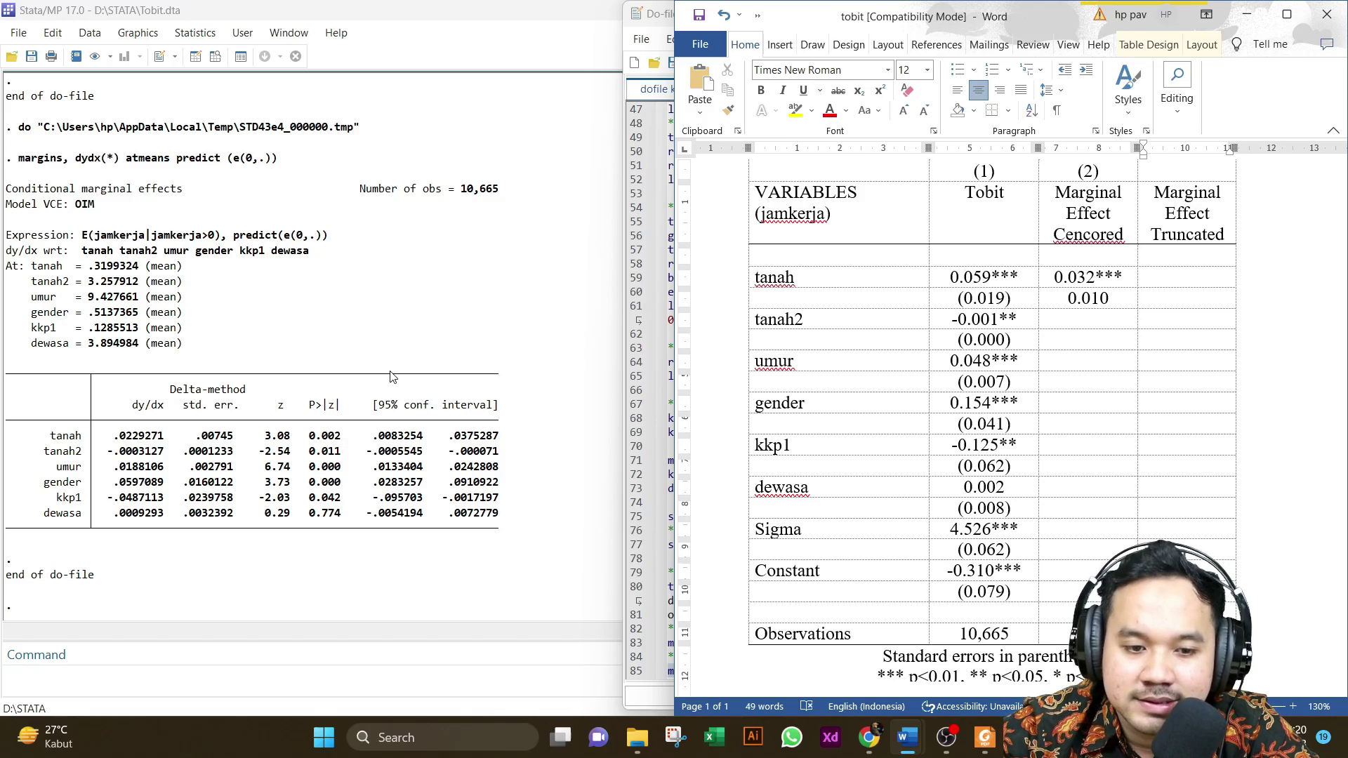
- Fill the tanah rows of the truncated column with coefficient 0.022 and standard error 0.007
left_click(1180, 279)
type("0.")
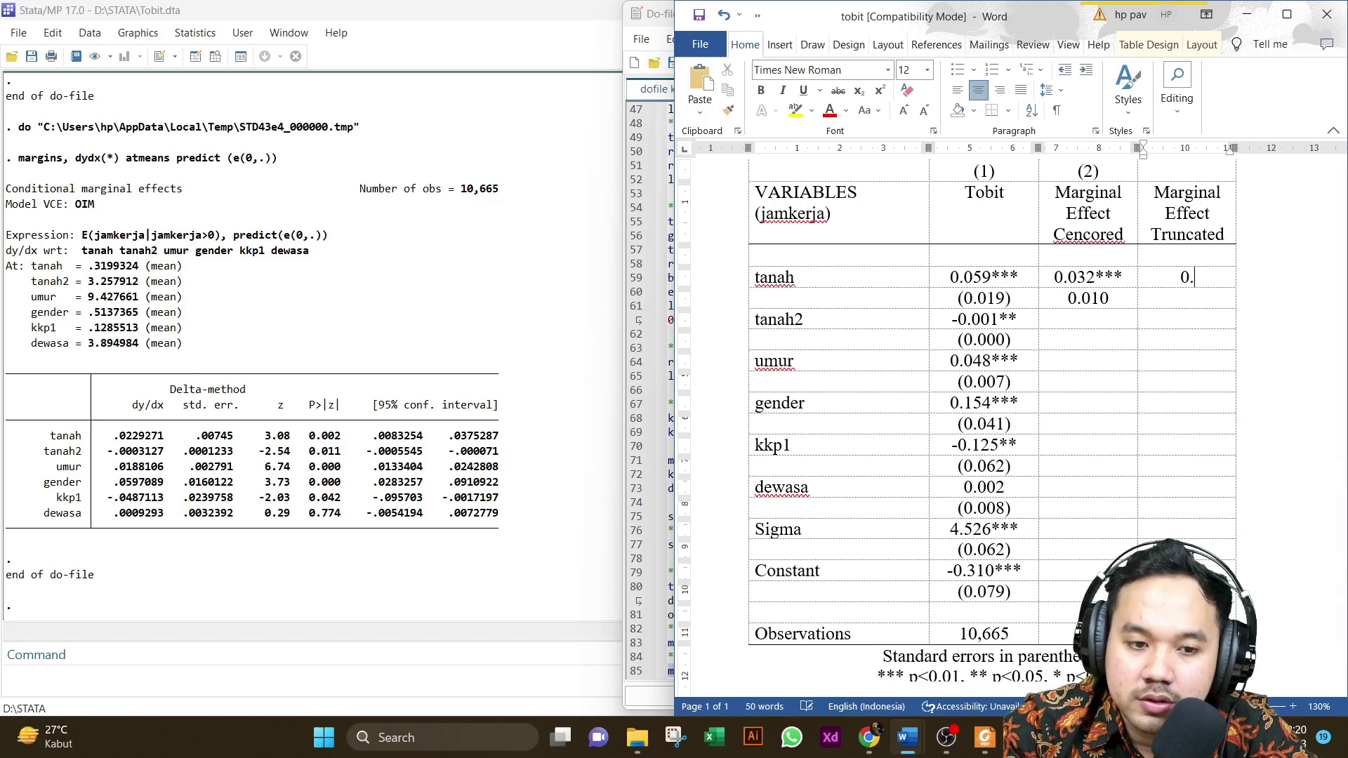
type("022")
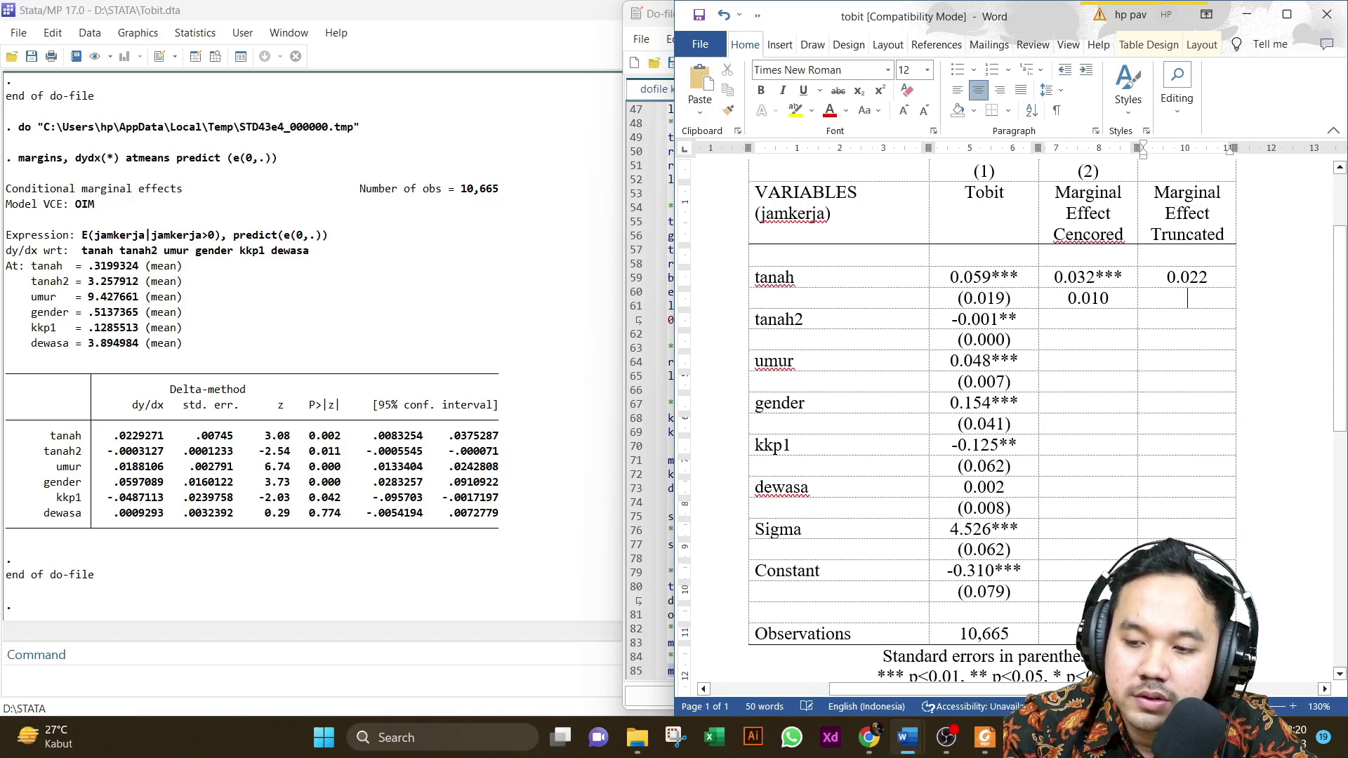
type("0.00")
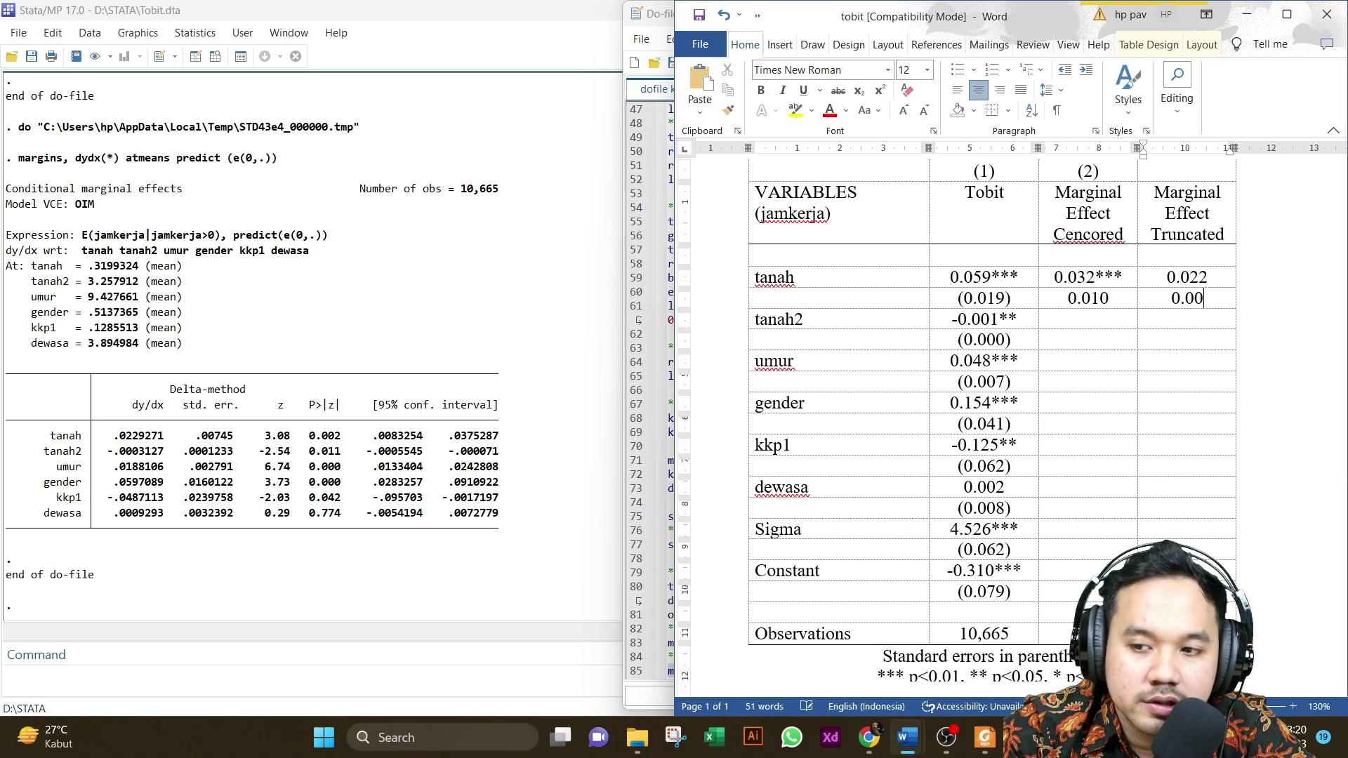
type("7")
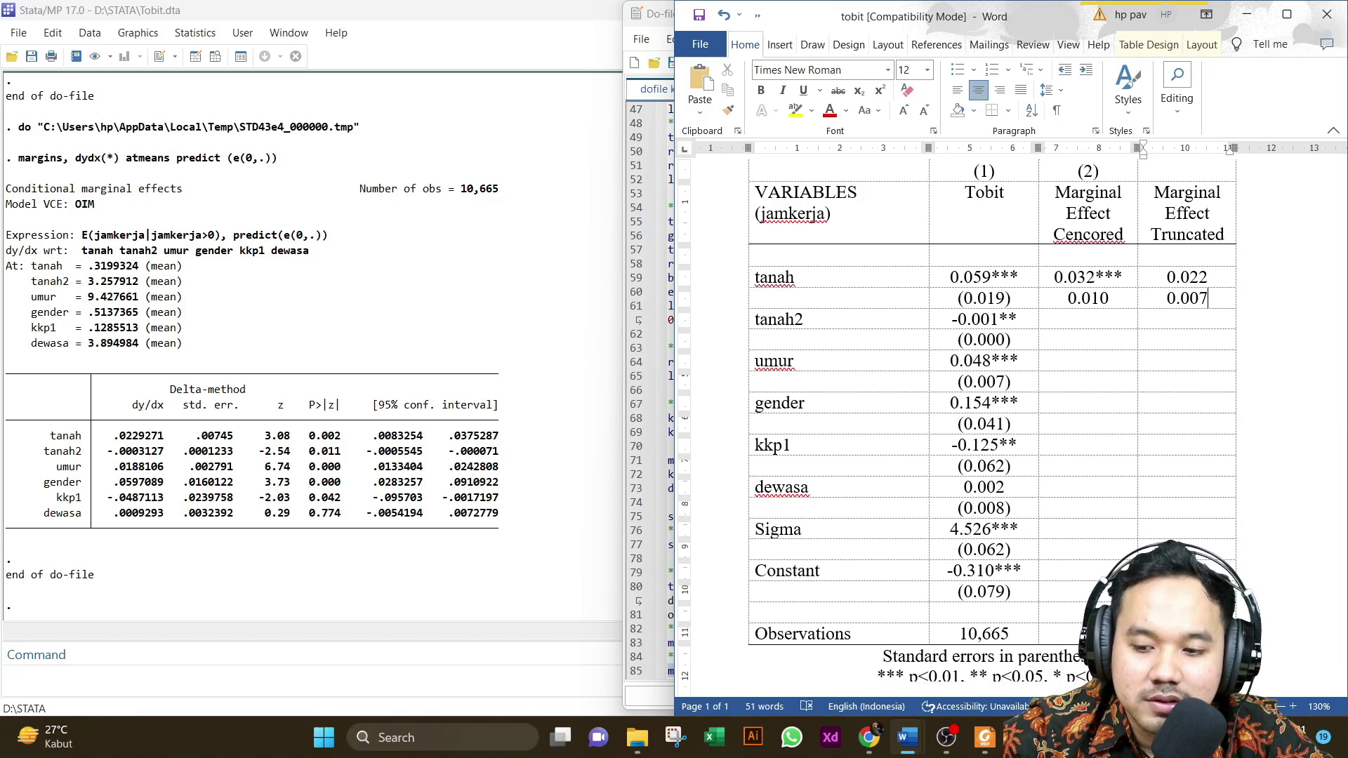
- Open the Tugas mikroekonometri 5_kunci document and compare its completed effects table with the bulleted interpretations of tanah, umur, kkp1 and gender
mouse_move(904, 740)
left_click(888, 669)
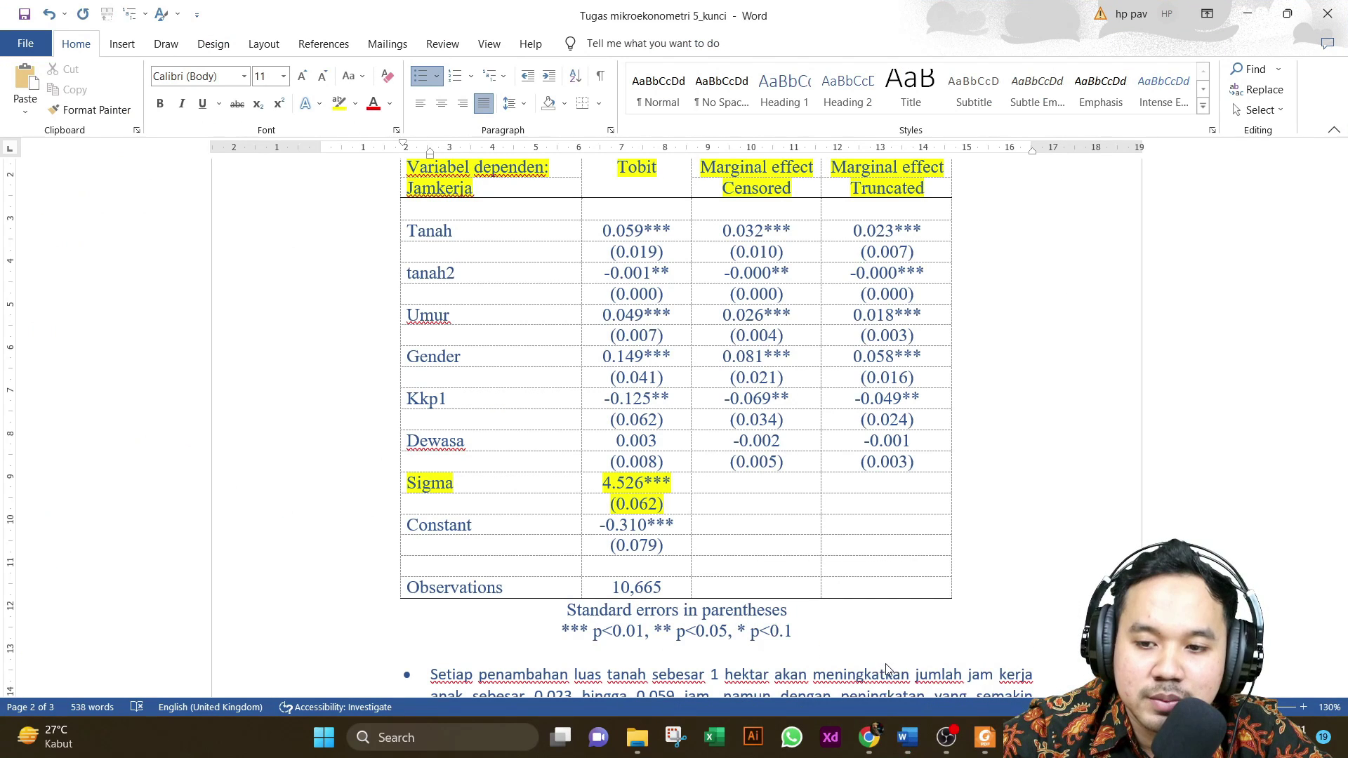
scroll(815, 389, "down", 5)
scroll(814, 388, "down", 1)
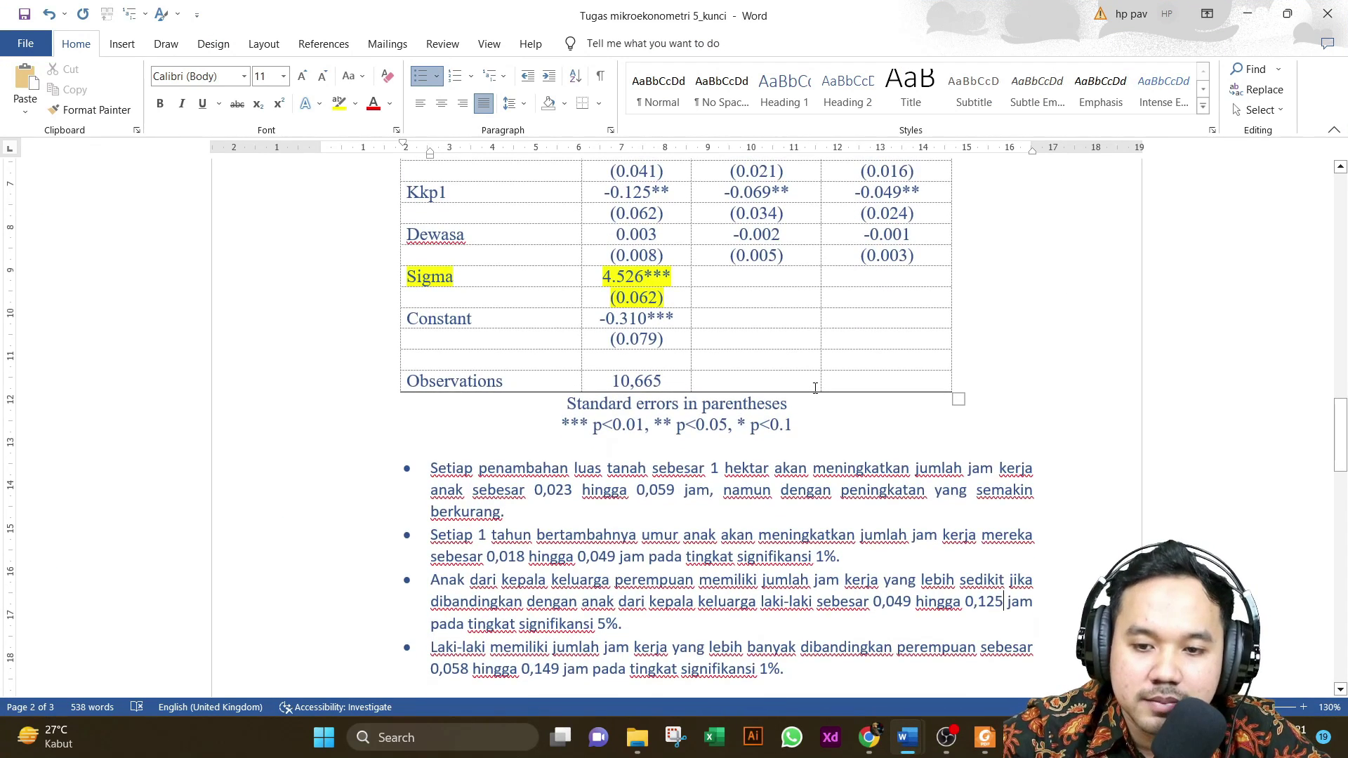
scroll(815, 388, "up", 3)
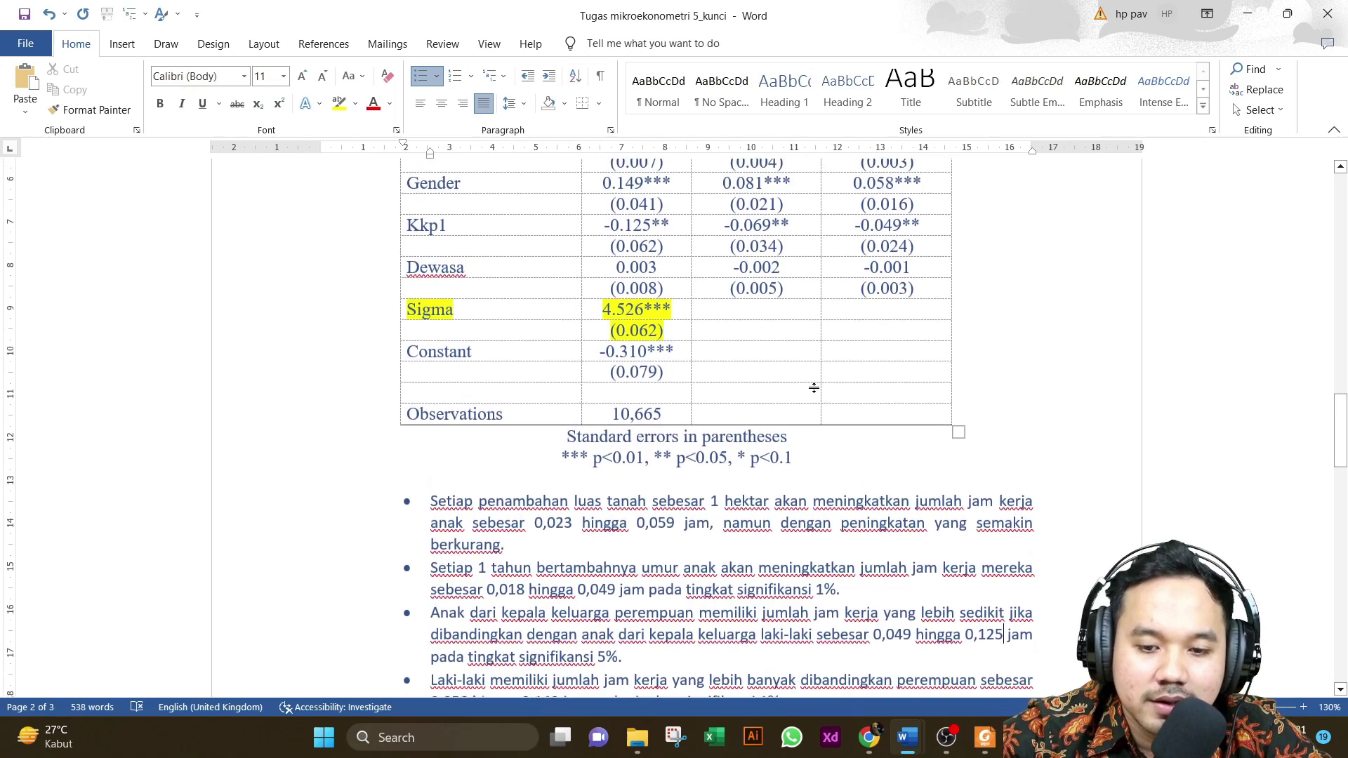
scroll(813, 388, "up", 4)
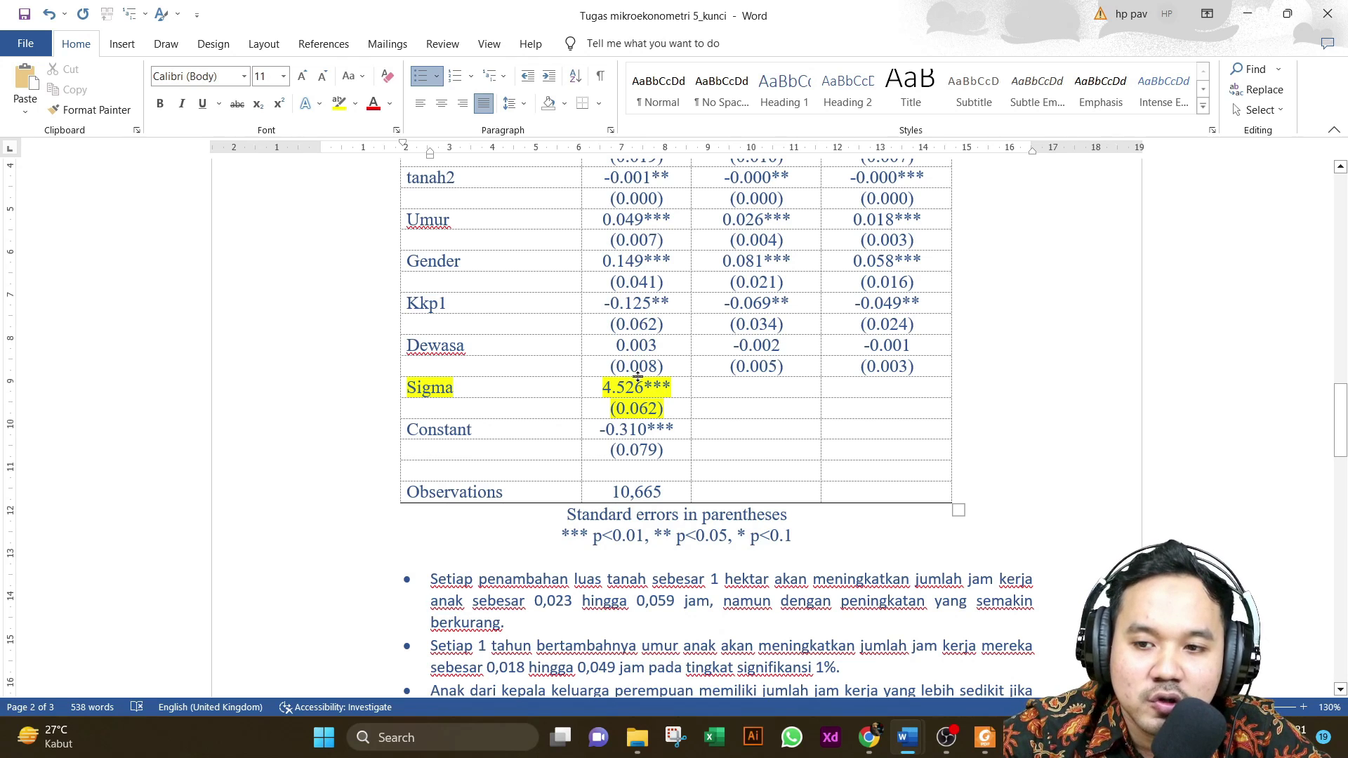
scroll(643, 374, "up", 3)
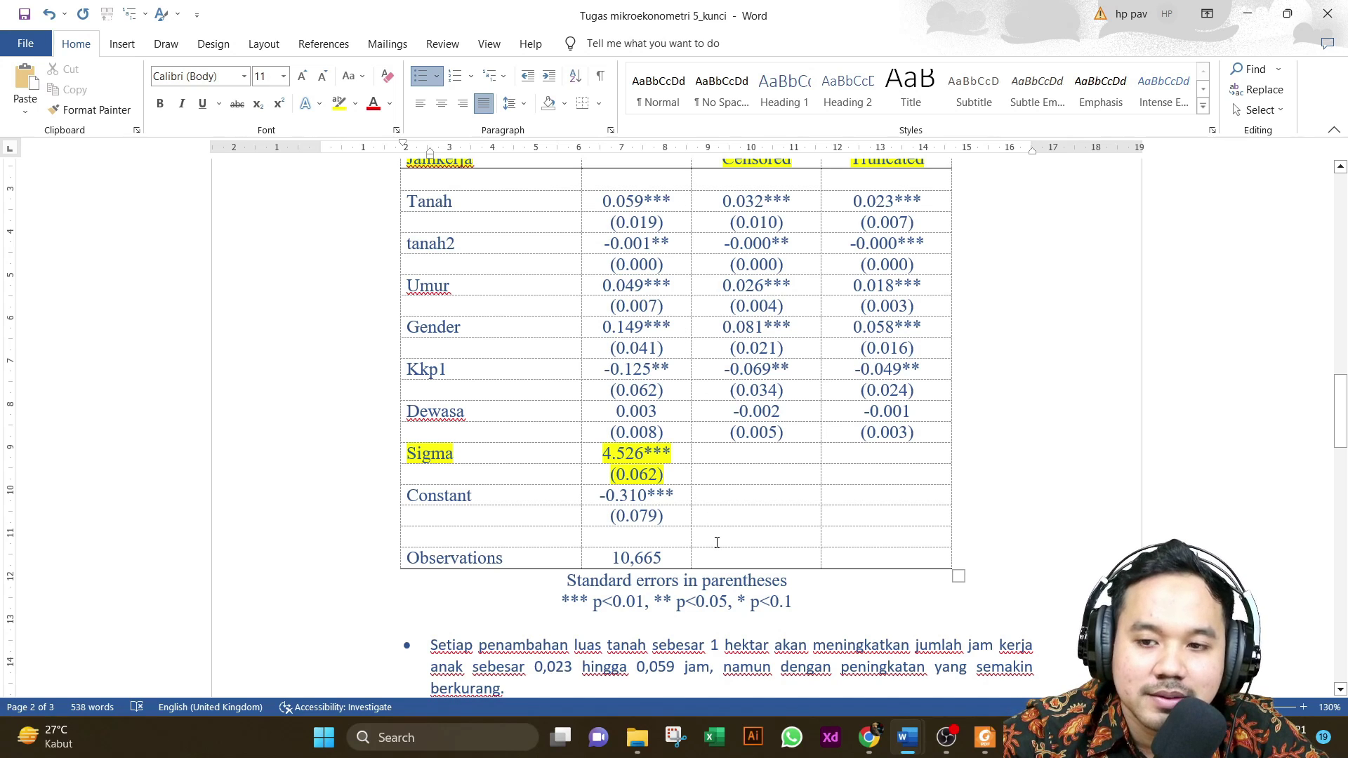
scroll(716, 542, "down", 3)
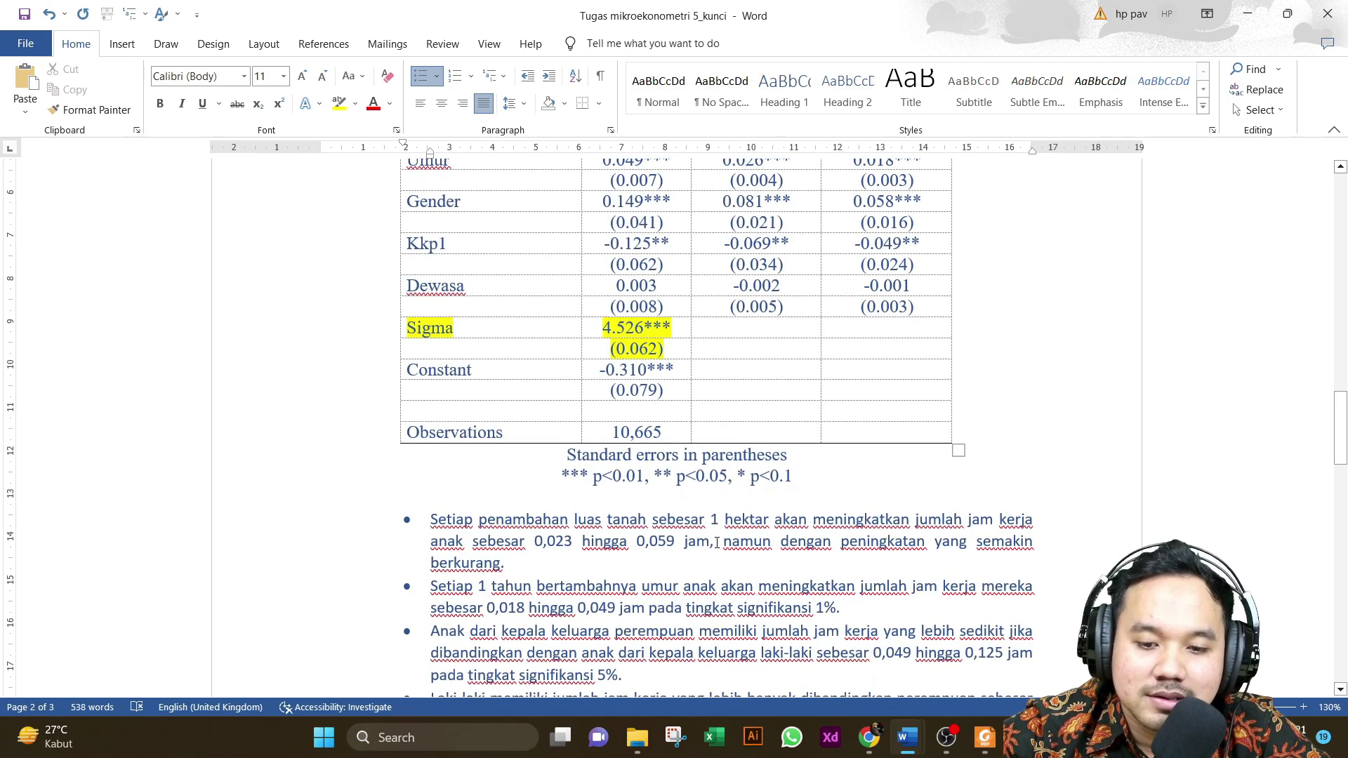
scroll(717, 542, "up", 1)
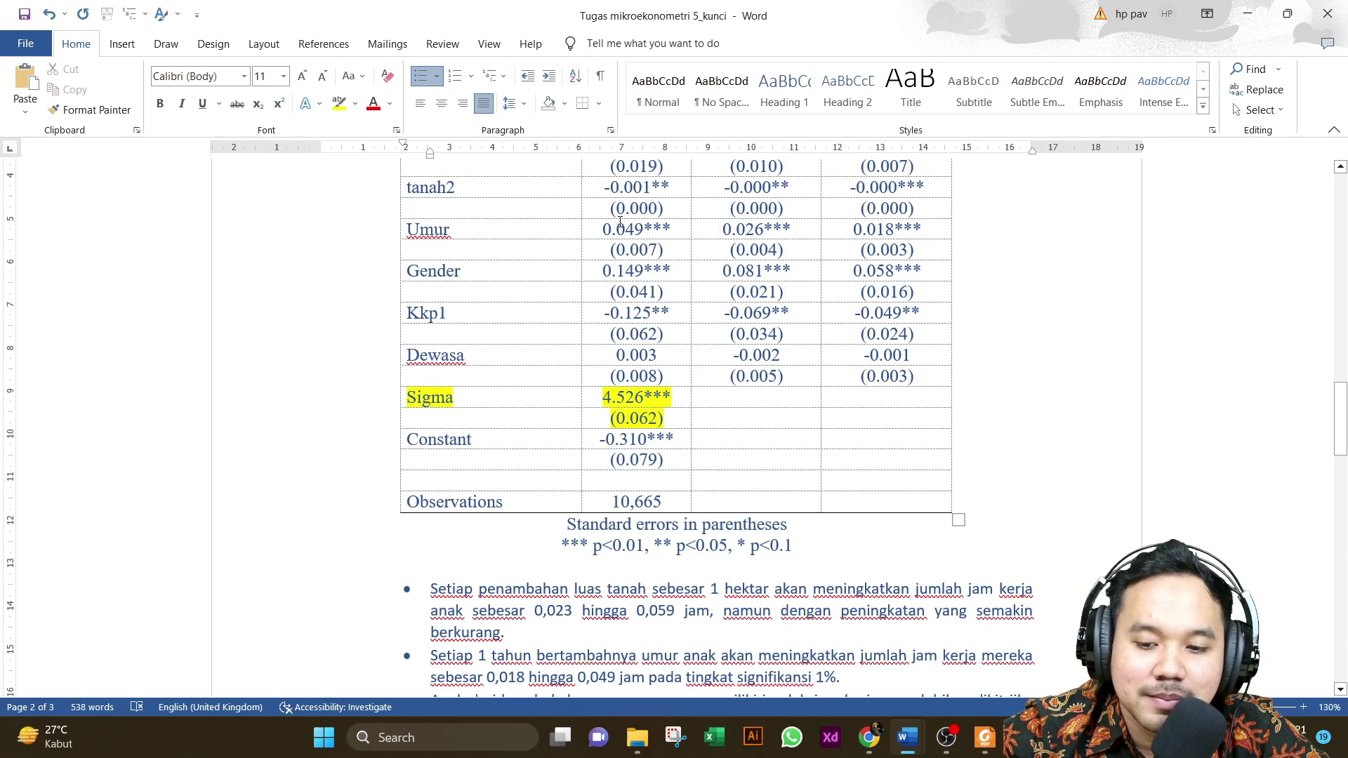
scroll(718, 375, "down", 3)
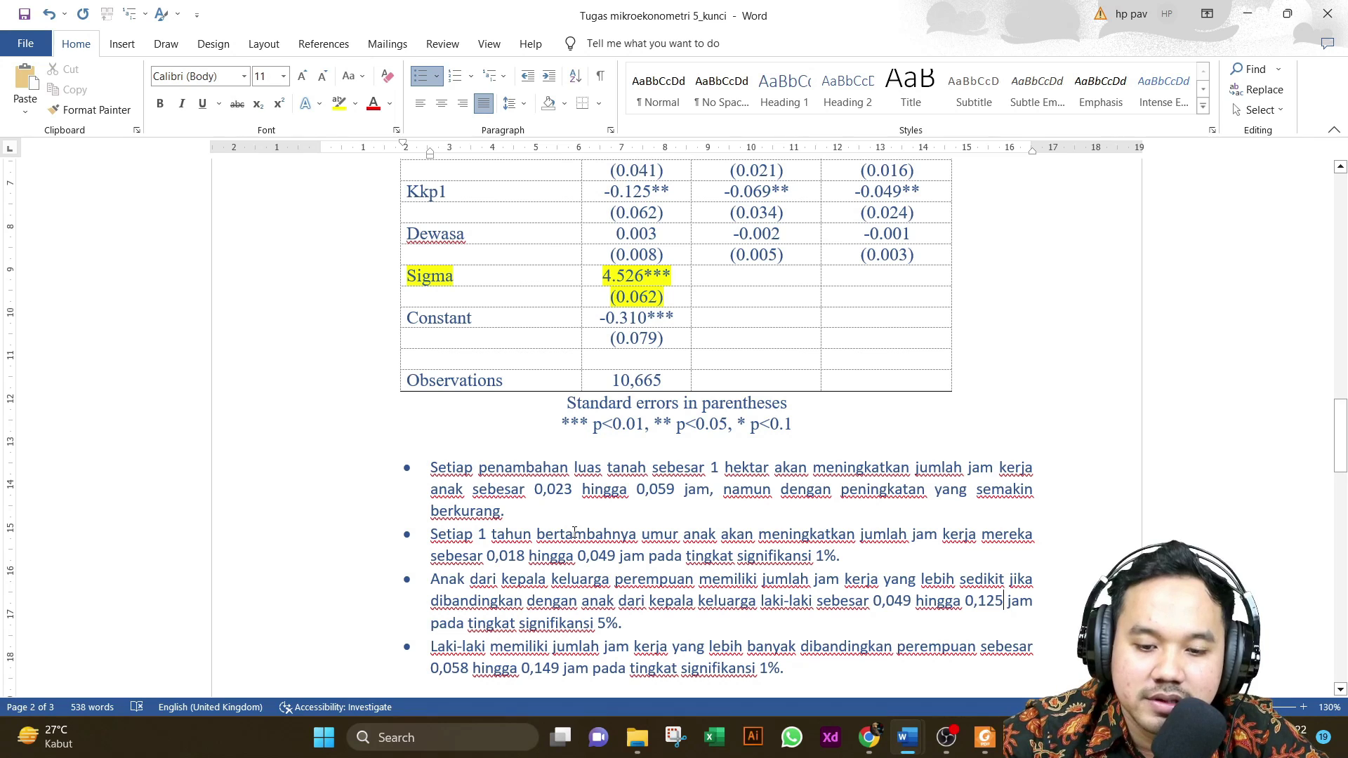
scroll(574, 531, "up", 1)
scroll(574, 532, "down", 1)
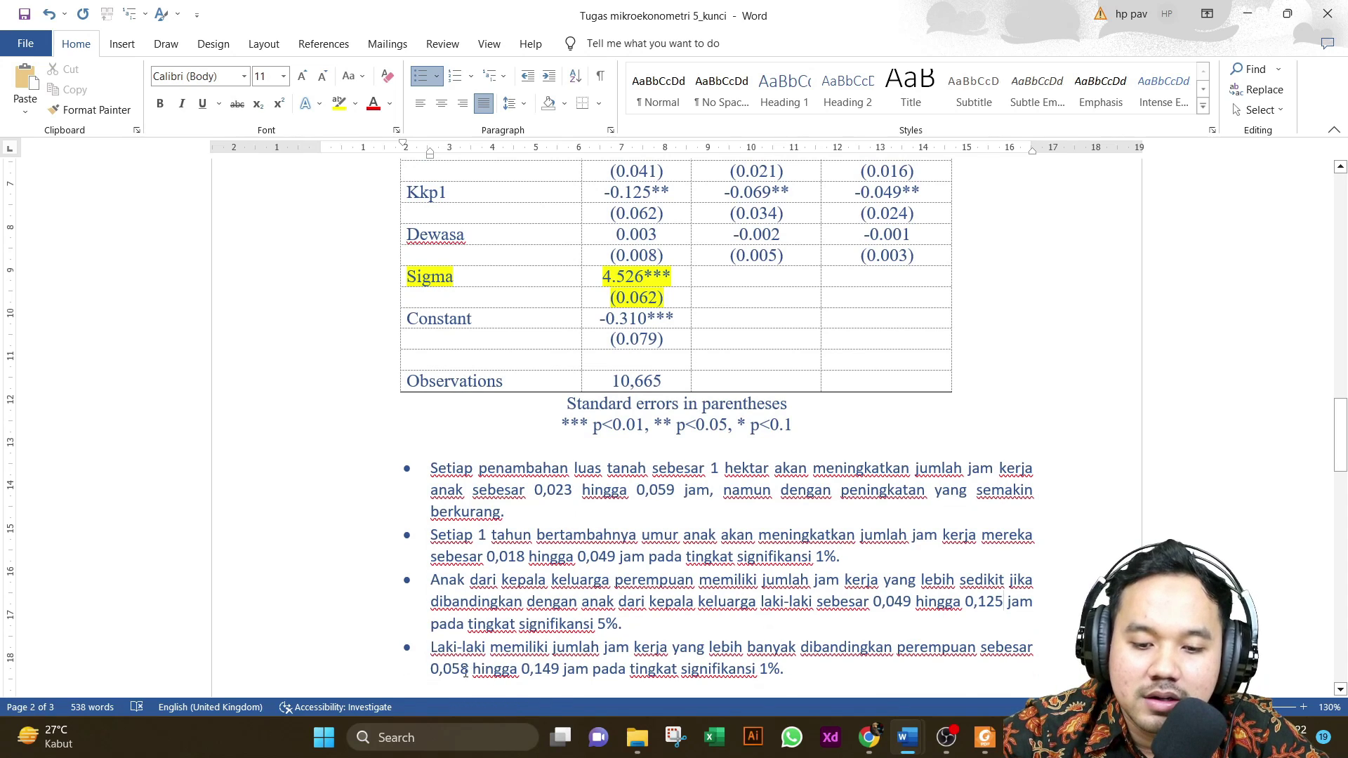
scroll(710, 346, "up", 1)
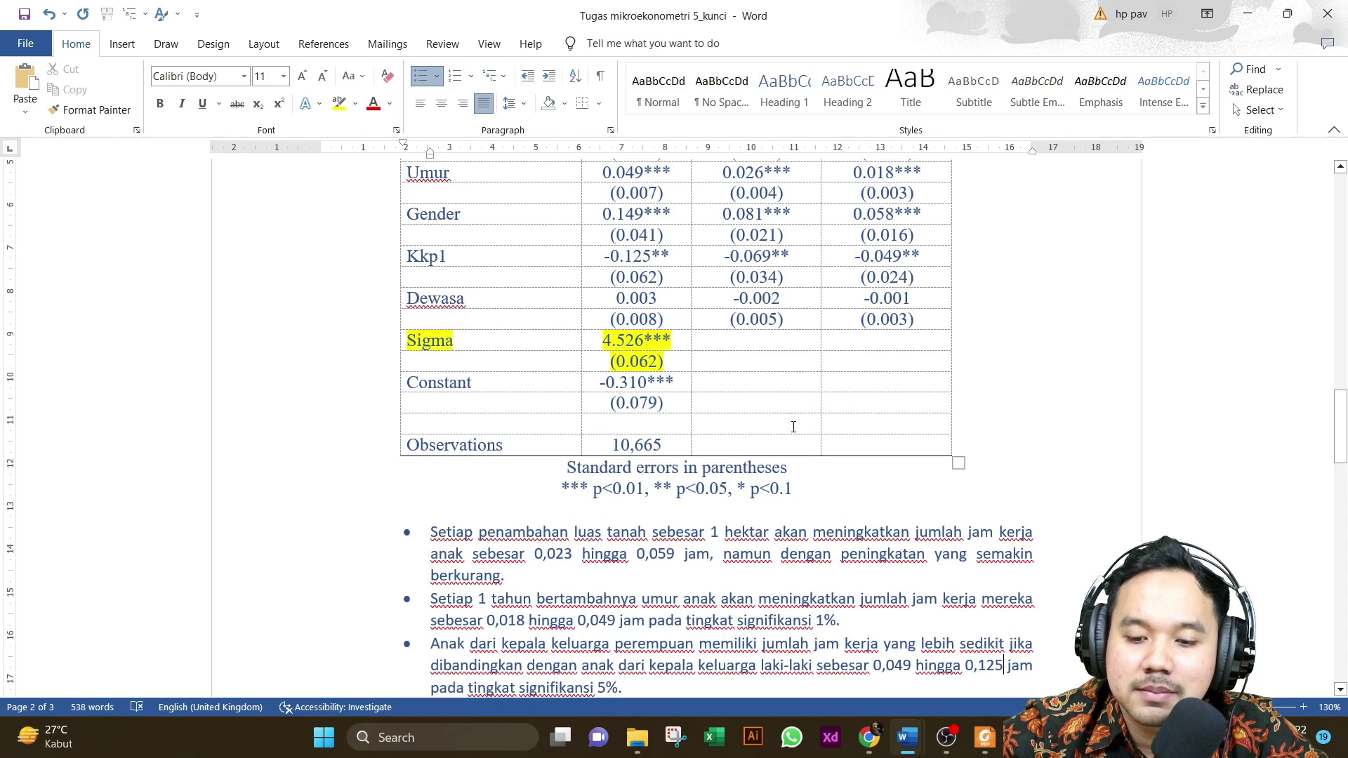
scroll(793, 426, "down", 3)
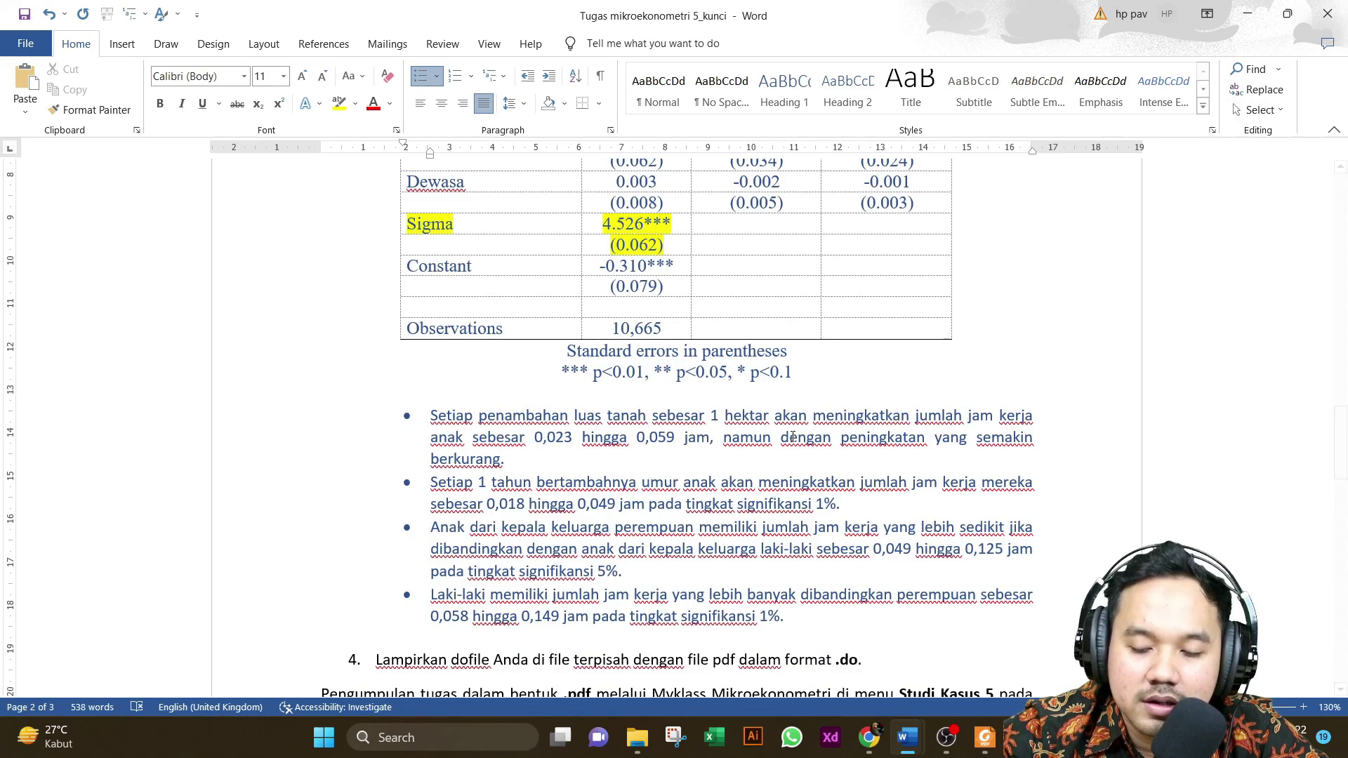
scroll(792, 437, "down", 2)
scroll(792, 437, "up", 3)
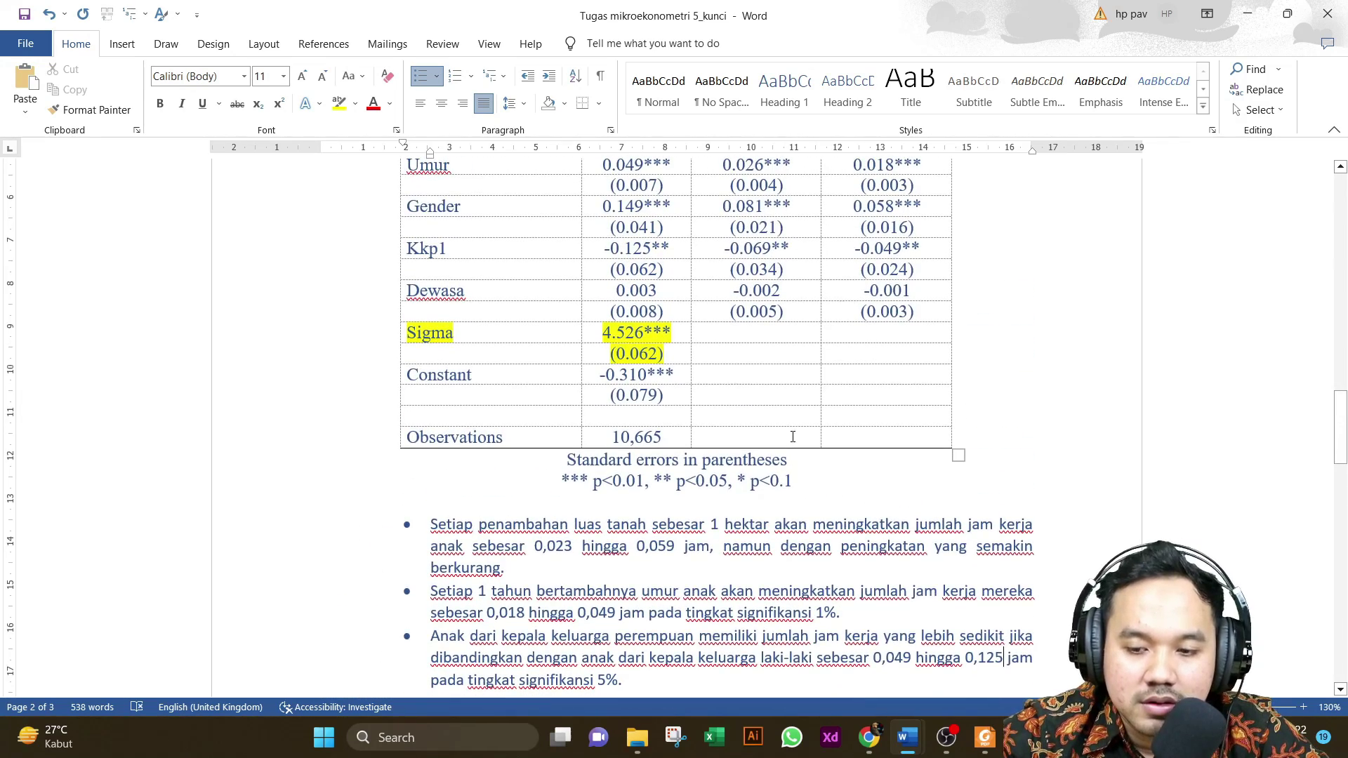
scroll(792, 437, "down", 2)
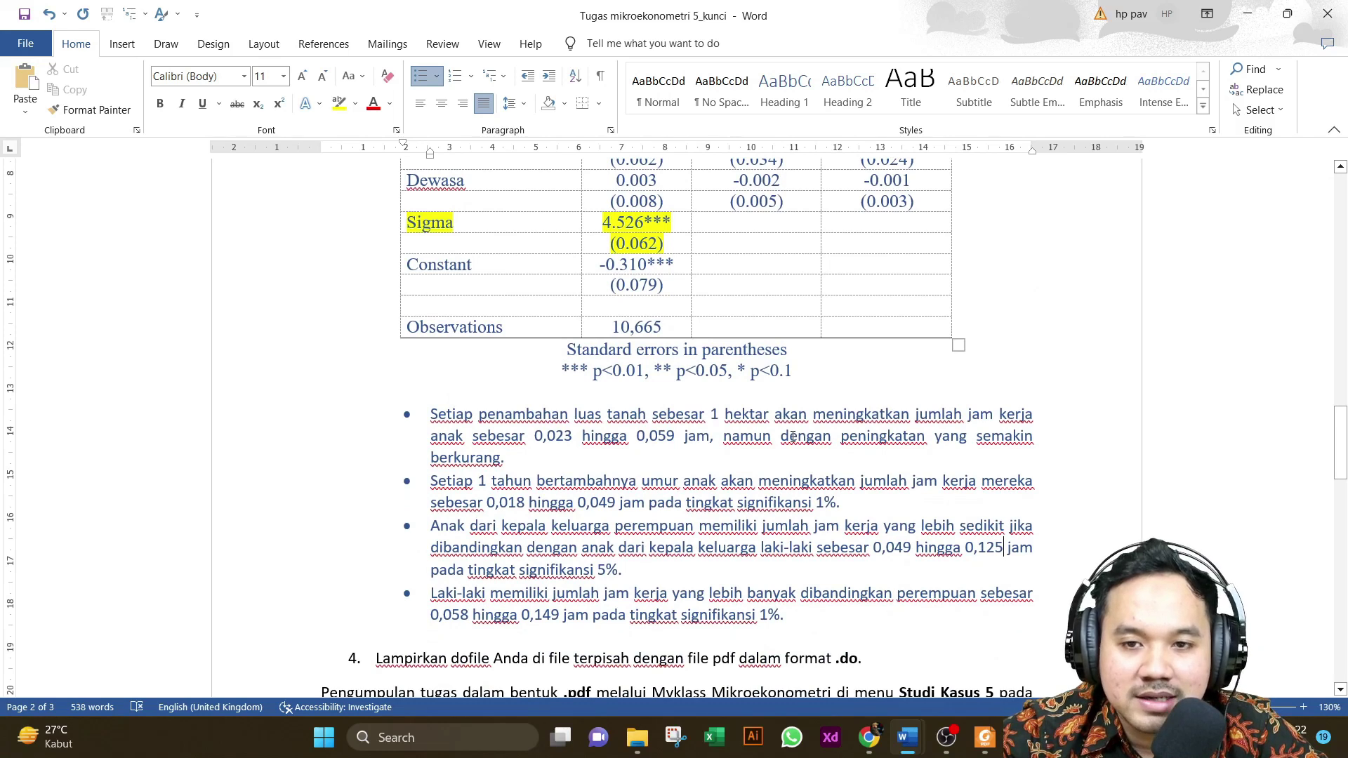